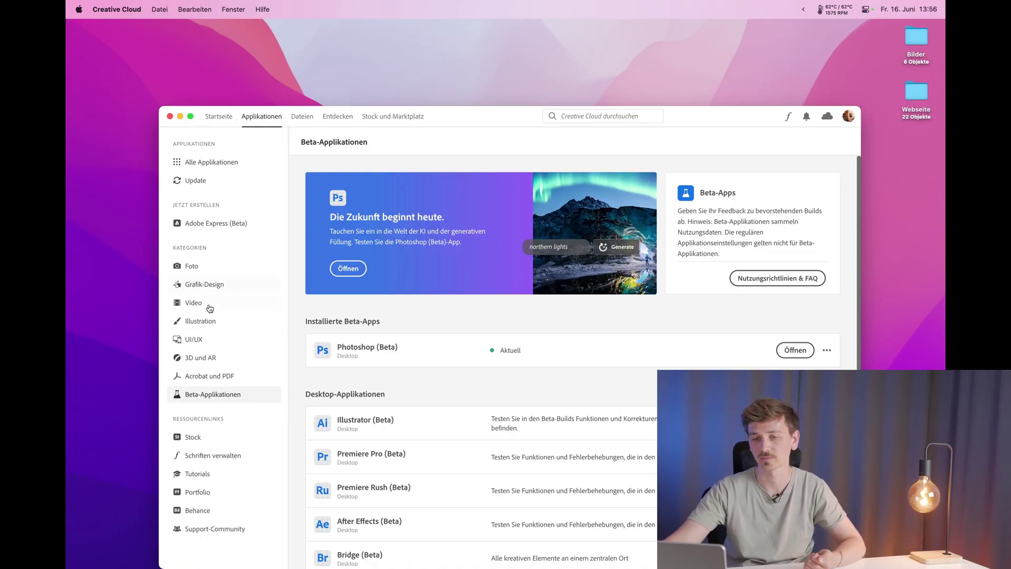
Confirm Photoshop (Beta) is installed in Creative Cloud, then close the Creative Cloud window.
{"action": "scroll", "coordinate": [351, 360], "scroll_direction": "down", "scroll_amount": 1}
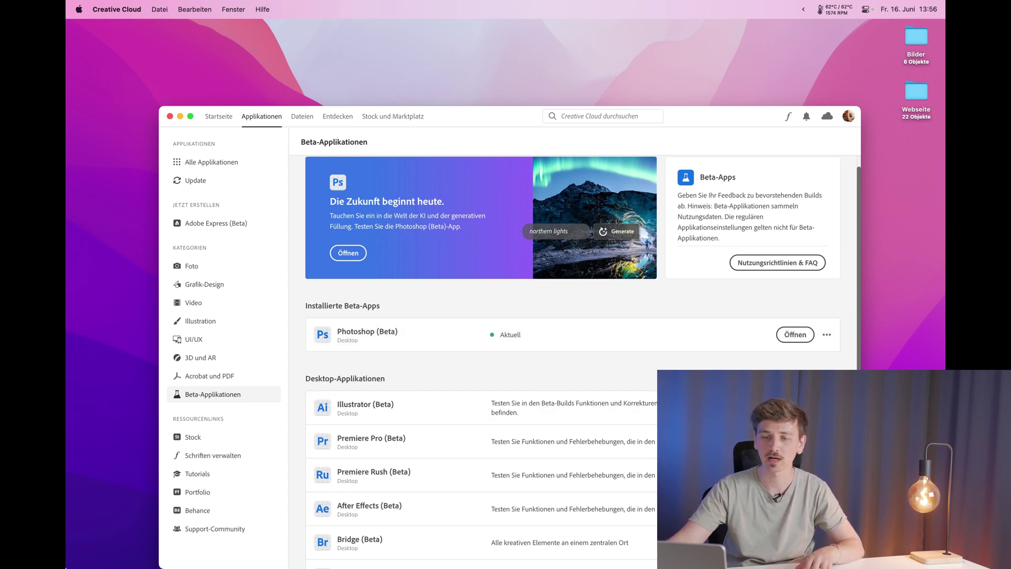
{"action": "left_click", "coordinate": [169, 116]}
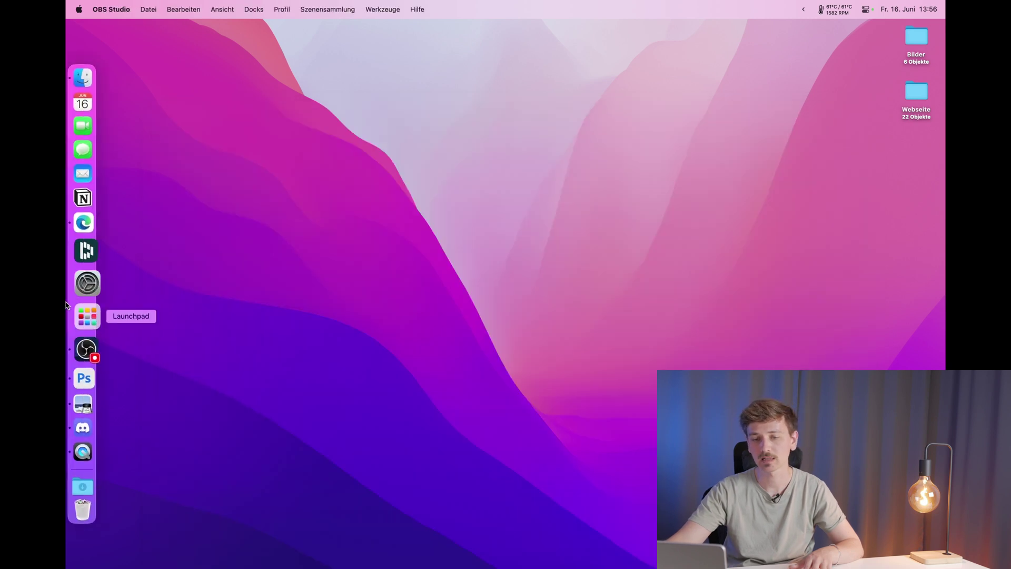
Launch Edge and search the web for 'adobe firefly'.
{"action": "left_click", "coordinate": [86, 238]}
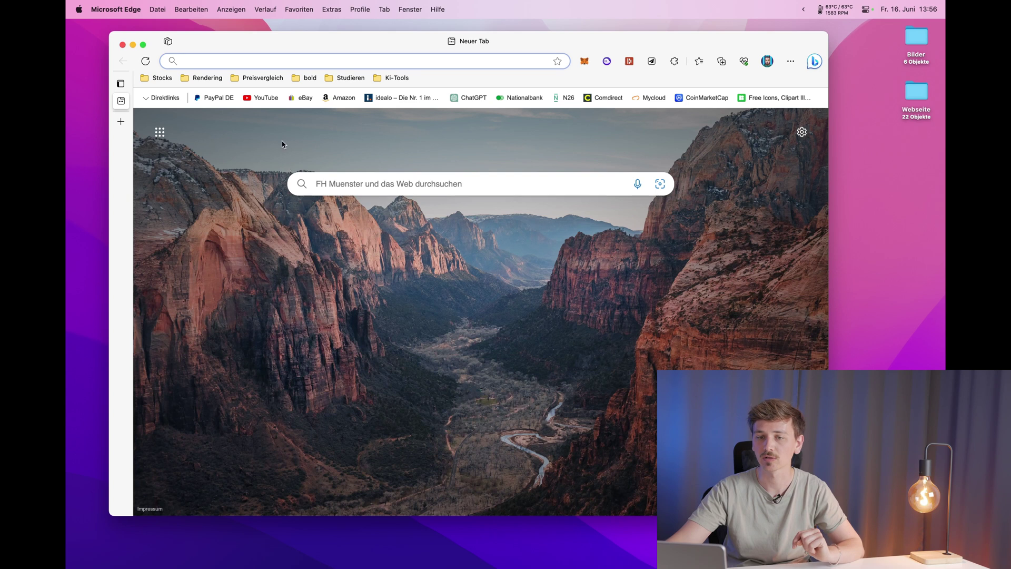
{"action": "type", "text": "adobe fior"}
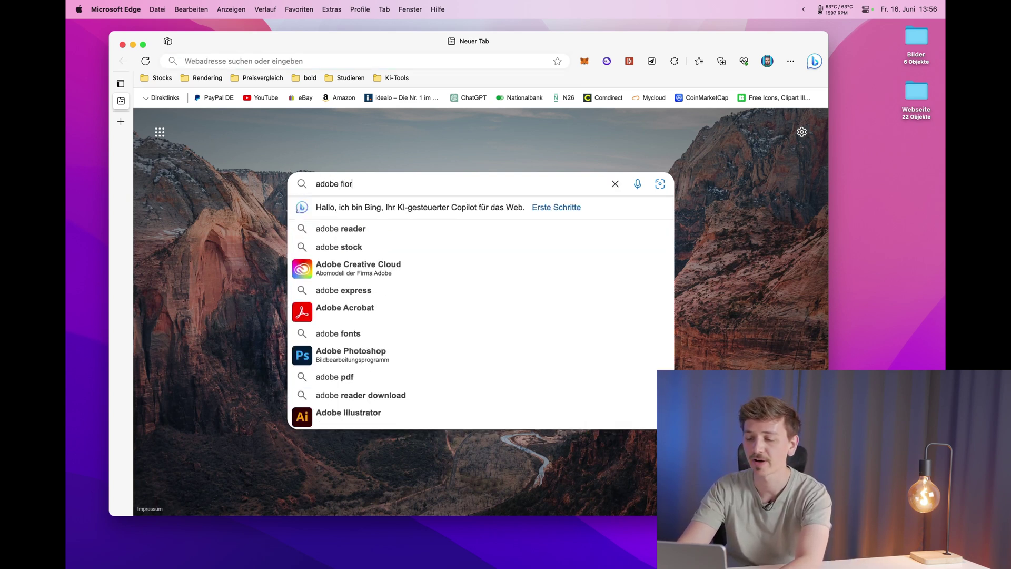
{"action": "key", "text": "BackSpace"}
{"action": "key", "text": "BackSpace"}
{"action": "type", "text": "refly"}
{"action": "key", "text": "Return"}
Go to Adobe's Firefly result page and launch the Firefly web app in a new tab.
{"action": "left_click", "coordinate": [318, 183]}
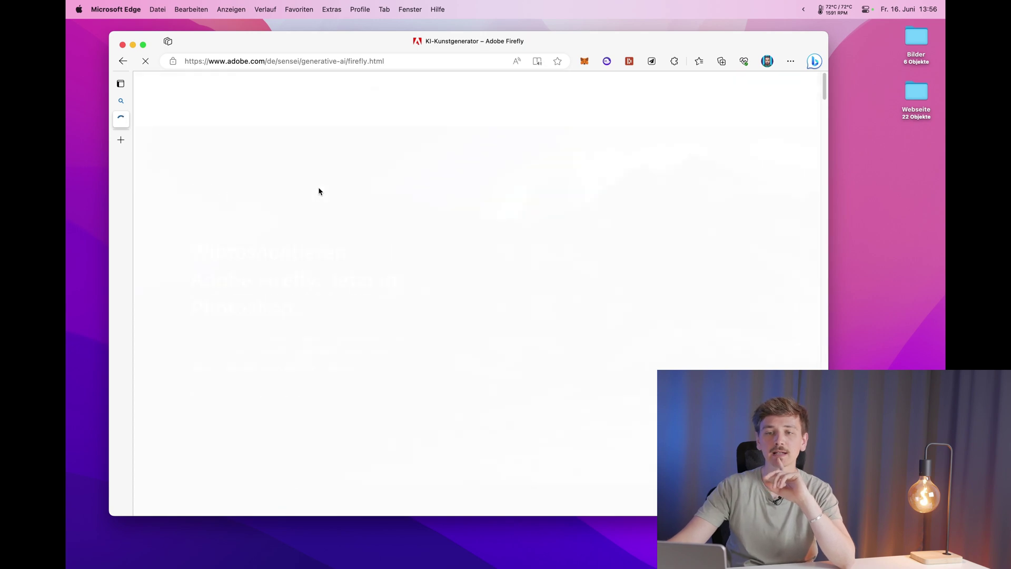
{"action": "scroll", "coordinate": [295, 263], "scroll_direction": "down", "scroll_amount": 1}
{"action": "scroll", "coordinate": [279, 324], "scroll_direction": "down", "scroll_amount": 1}
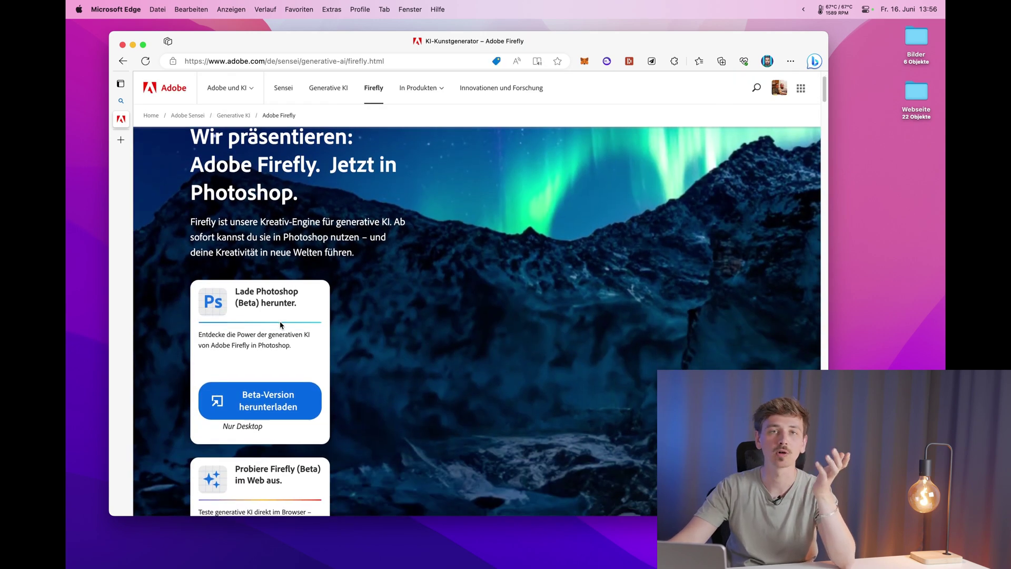
{"action": "scroll", "coordinate": [284, 335], "scroll_direction": "down", "scroll_amount": 1}
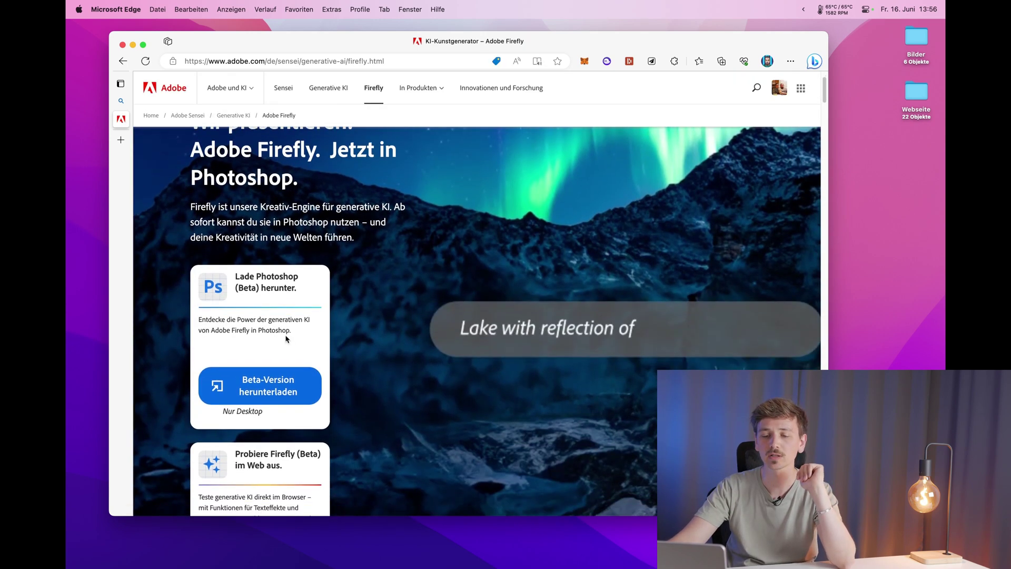
{"action": "scroll", "coordinate": [287, 341], "scroll_direction": "down", "scroll_amount": 3}
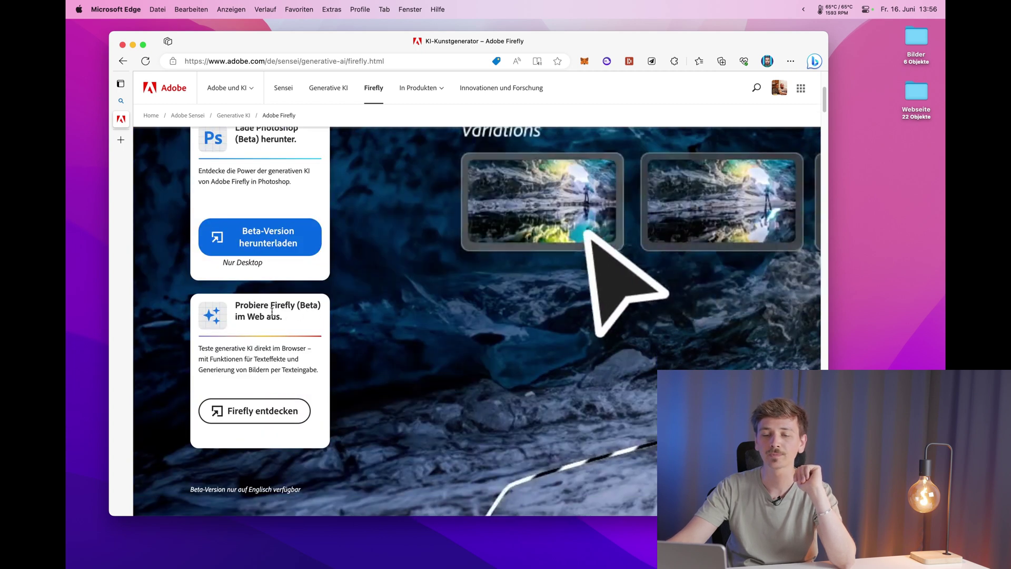
{"action": "left_click", "coordinate": [270, 412]}
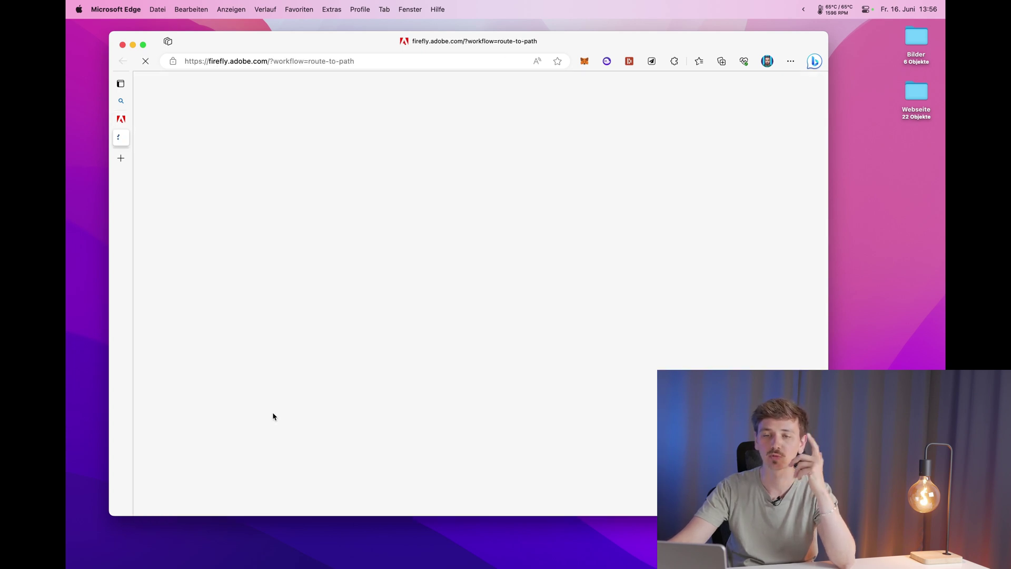
Browse the Firefly home page's generative feature cards and gallery, then hide the browser.
{"action": "scroll", "coordinate": [273, 417], "scroll_direction": "down", "scroll_amount": 2}
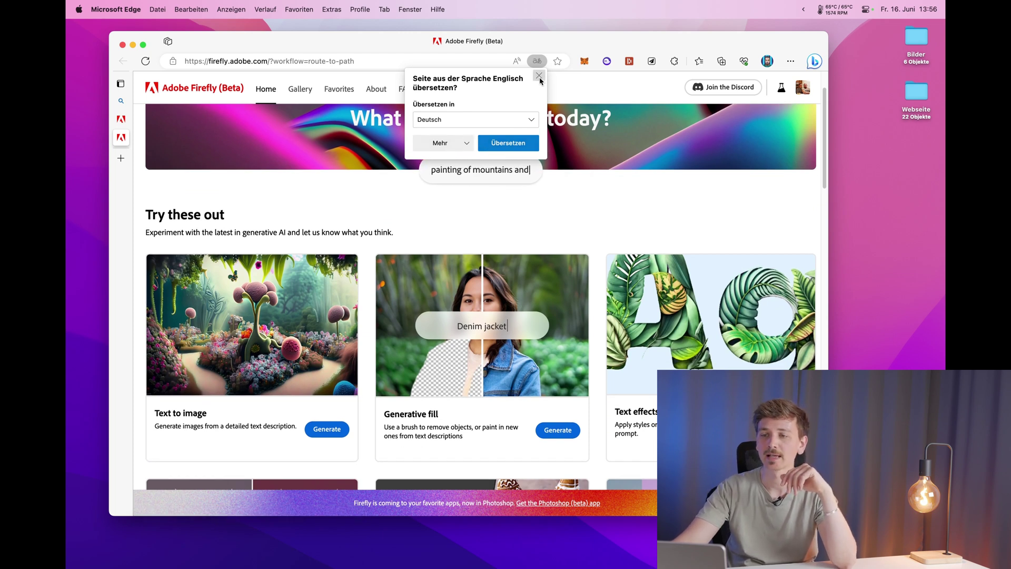
{"action": "scroll", "coordinate": [431, 286], "scroll_direction": "down", "scroll_amount": 1}
{"action": "scroll", "coordinate": [431, 286], "scroll_direction": "down", "scroll_amount": 1}
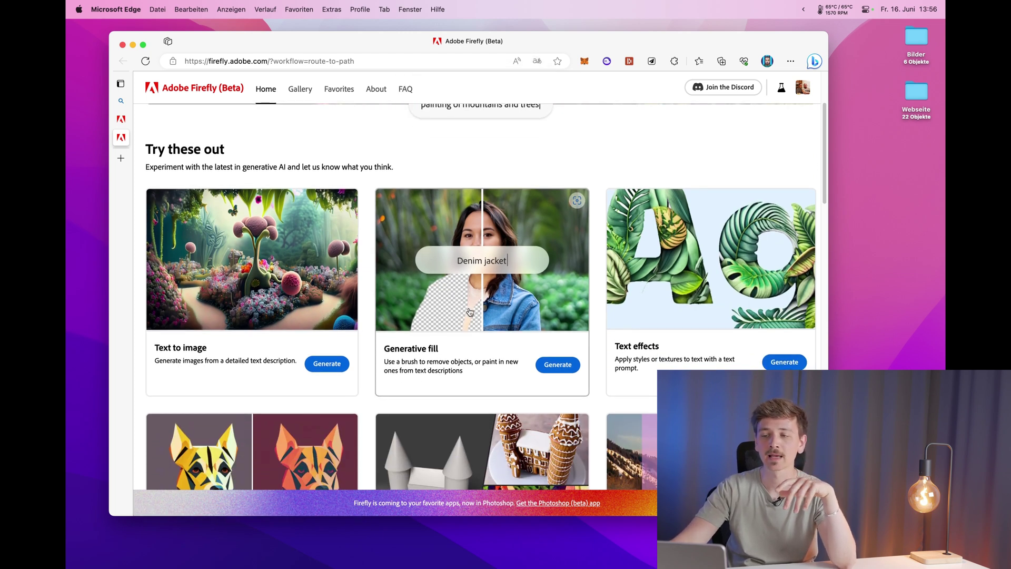
{"action": "scroll", "coordinate": [470, 311], "scroll_direction": "down", "scroll_amount": 4}
{"action": "scroll", "coordinate": [474, 314], "scroll_direction": "down", "scroll_amount": 2}
{"action": "scroll", "coordinate": [479, 316], "scroll_direction": "down", "scroll_amount": 4}
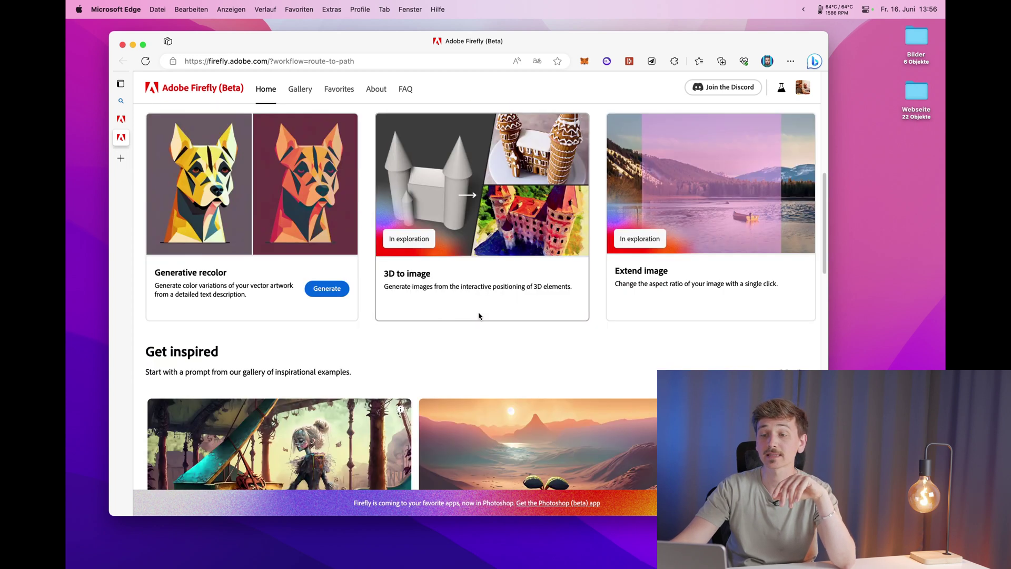
{"action": "scroll", "coordinate": [479, 316], "scroll_direction": "down", "scroll_amount": 1}
{"action": "scroll", "coordinate": [452, 287], "scroll_direction": "up", "scroll_amount": 1}
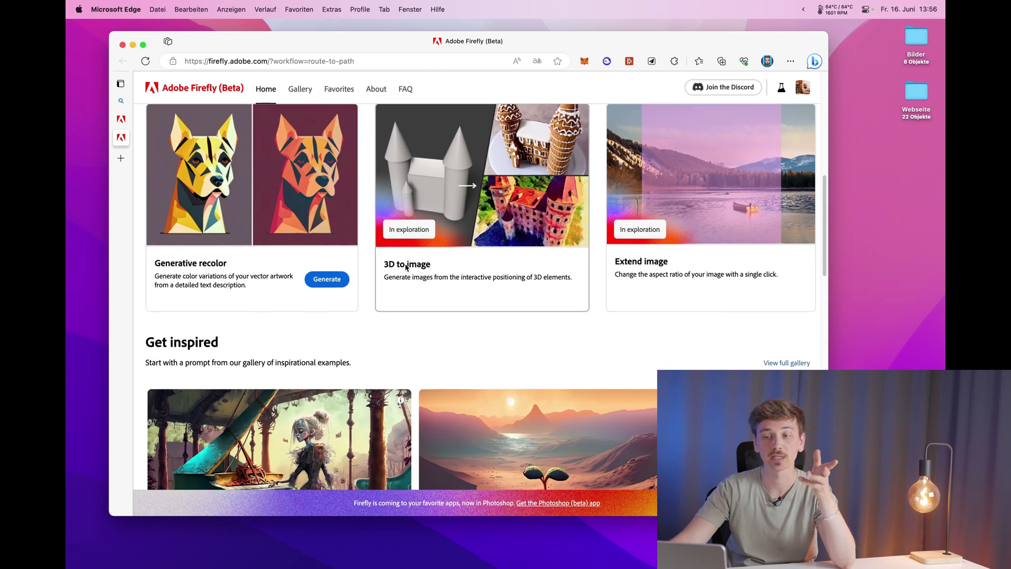
{"action": "scroll", "coordinate": [629, 305], "scroll_direction": "down", "scroll_amount": 3}
{"action": "scroll", "coordinate": [596, 308], "scroll_direction": "down", "scroll_amount": 10}
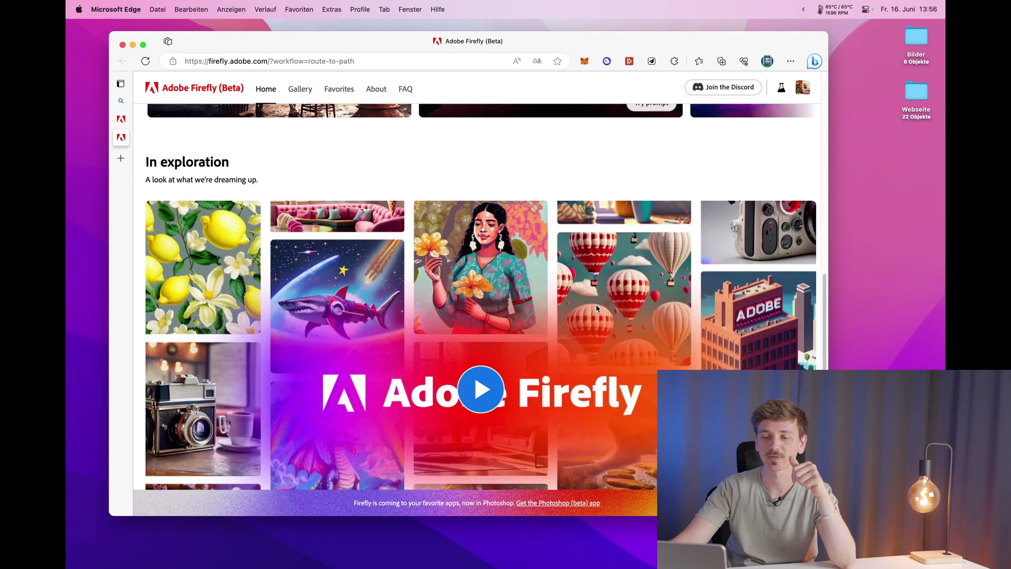
{"action": "scroll", "coordinate": [573, 330], "scroll_direction": "up", "scroll_amount": 5}
{"action": "scroll", "coordinate": [572, 330], "scroll_direction": "up", "scroll_amount": 5}
{"action": "scroll", "coordinate": [573, 330], "scroll_direction": "up", "scroll_amount": 5}
{"action": "scroll", "coordinate": [572, 330], "scroll_direction": "up", "scroll_amount": 3}
{"action": "key", "text": "super+m"}
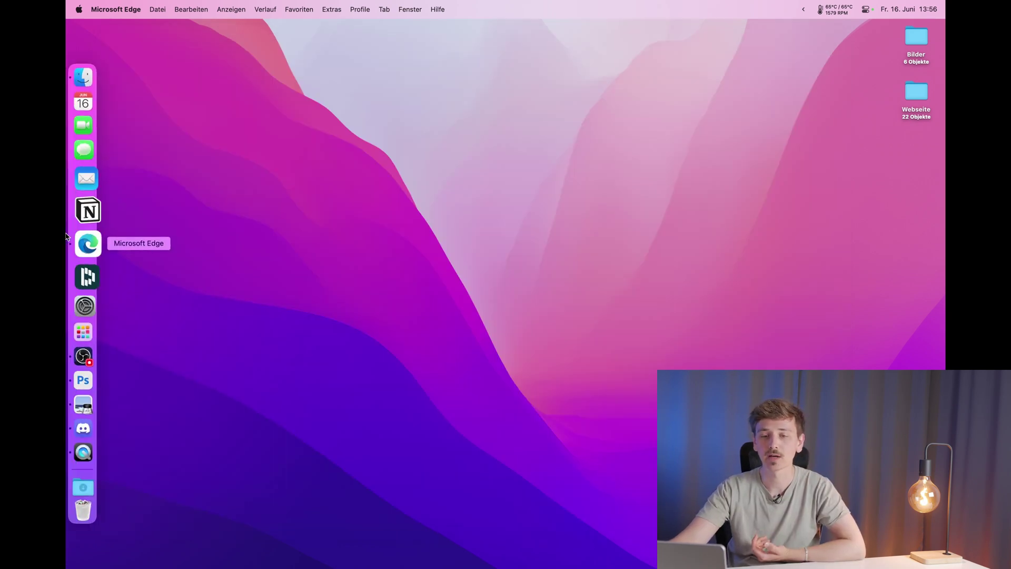
Launch Photoshop (Beta) and open 01_Entfernen und Hinzufügen.jpg from the Bilder folder.
{"action": "left_click", "coordinate": [84, 355]}
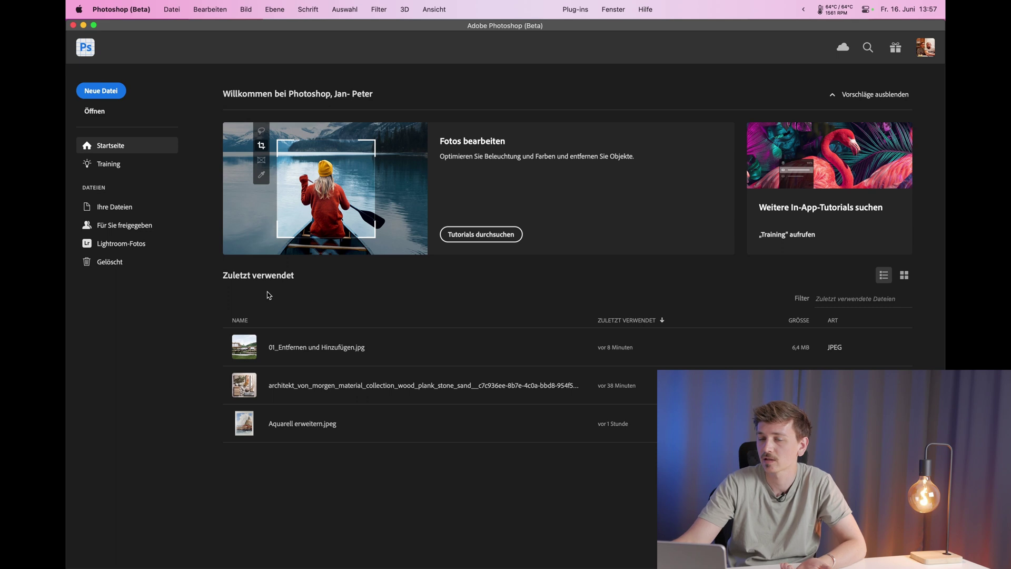
{"action": "left_click", "coordinate": [94, 110]}
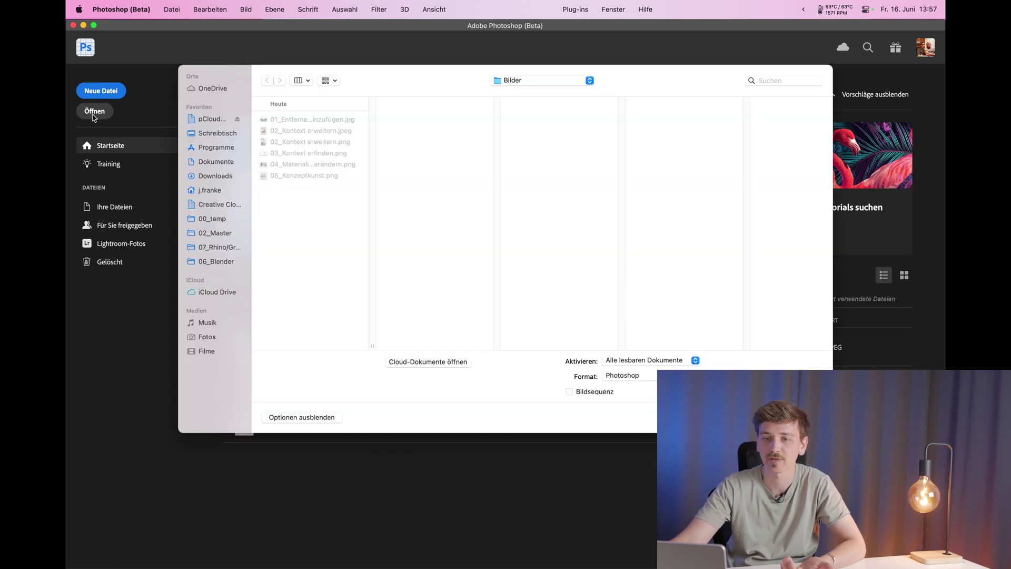
{"action": "left_click", "coordinate": [306, 119]}
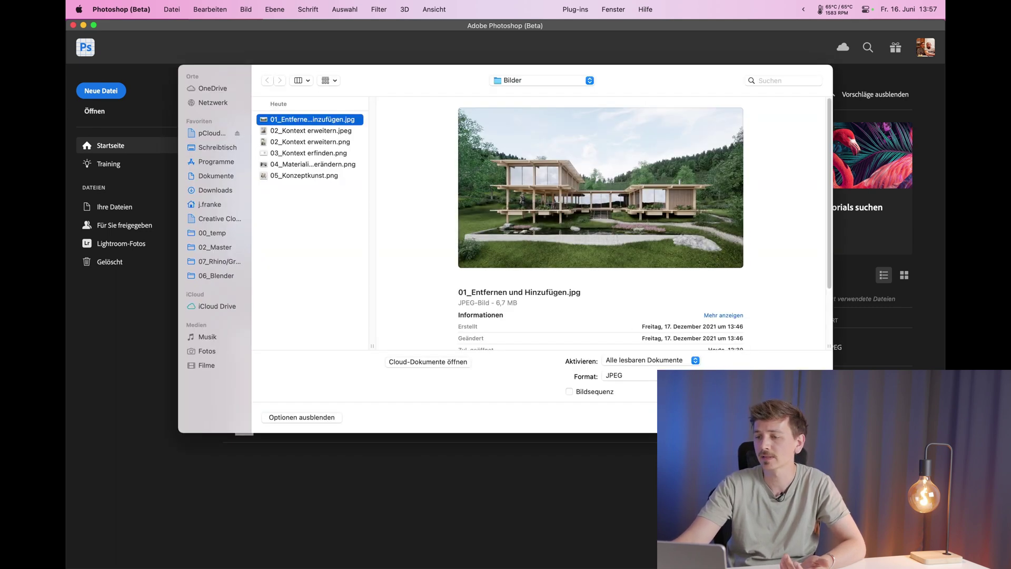
{"action": "key", "text": "Return"}
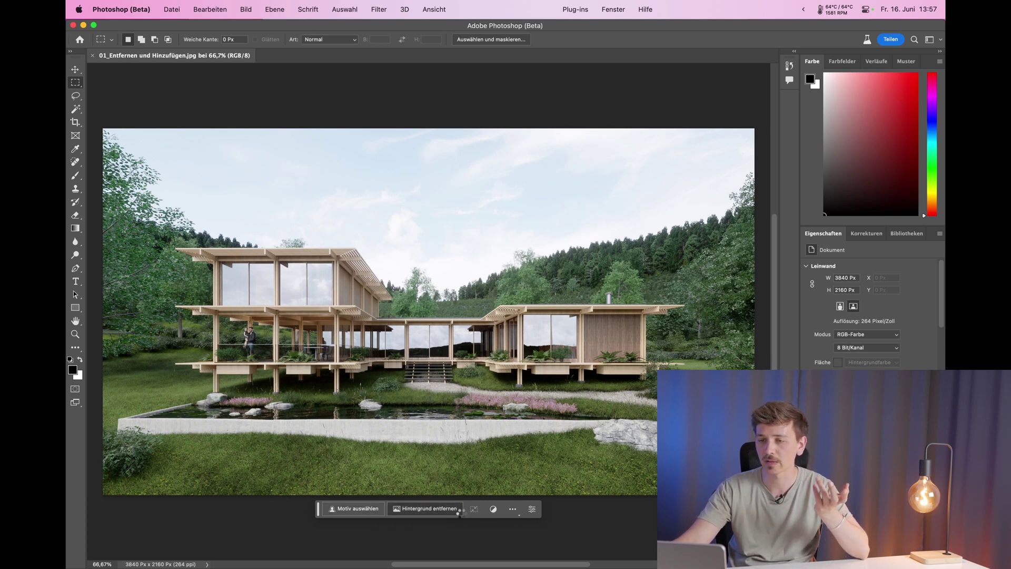
{"action": "left_click", "coordinate": [457, 510]}
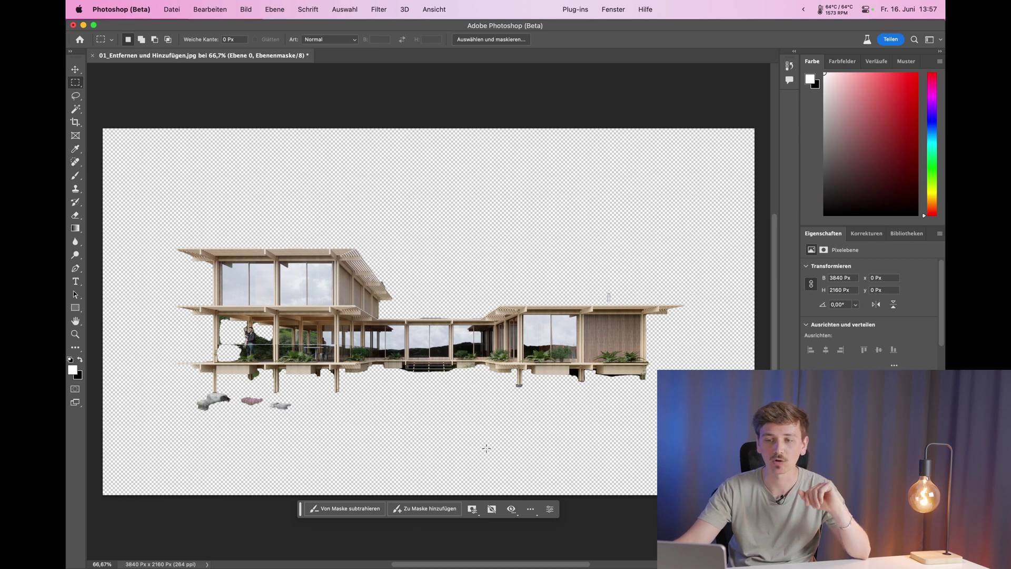
{"action": "scroll", "coordinate": [465, 408], "scroll_direction": "left", "scroll_amount": 2}
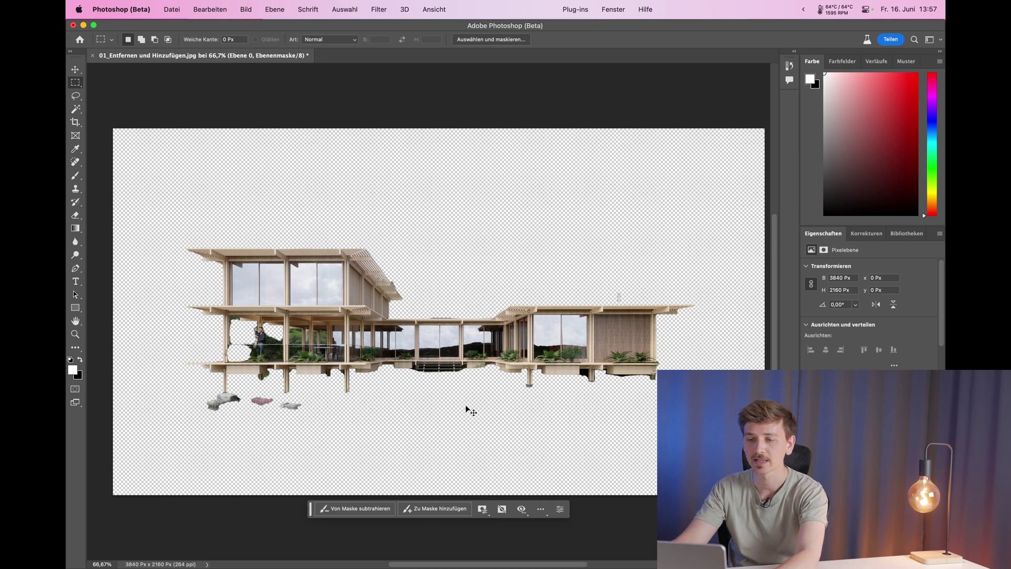
{"action": "scroll", "coordinate": [469, 403], "scroll_direction": "up", "scroll_amount": 3}
{"action": "scroll", "coordinate": [469, 400], "scroll_direction": "up", "scroll_amount": 2}
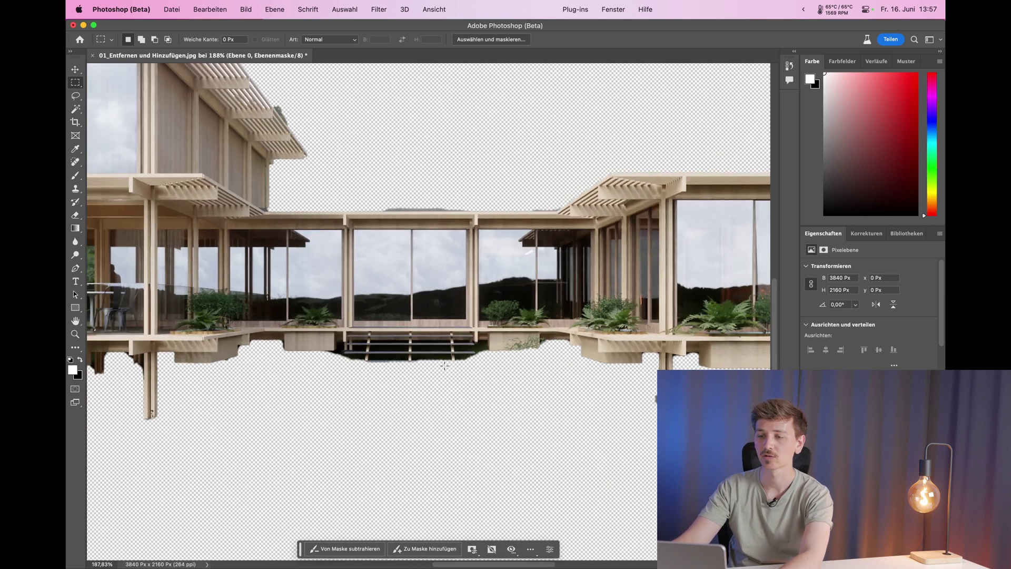
{"action": "scroll", "coordinate": [443, 365], "scroll_direction": "down", "scroll_amount": 6}
{"action": "scroll", "coordinate": [443, 365], "scroll_direction": "up", "scroll_amount": 5}
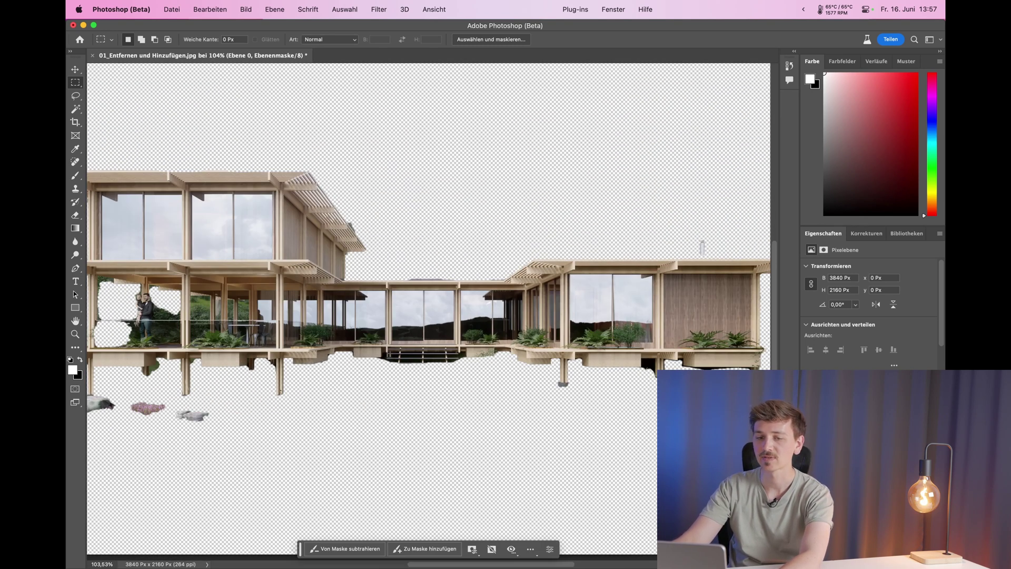
{"action": "scroll", "coordinate": [421, 421], "scroll_direction": "down", "scroll_amount": 5}
{"action": "key", "text": "w"}
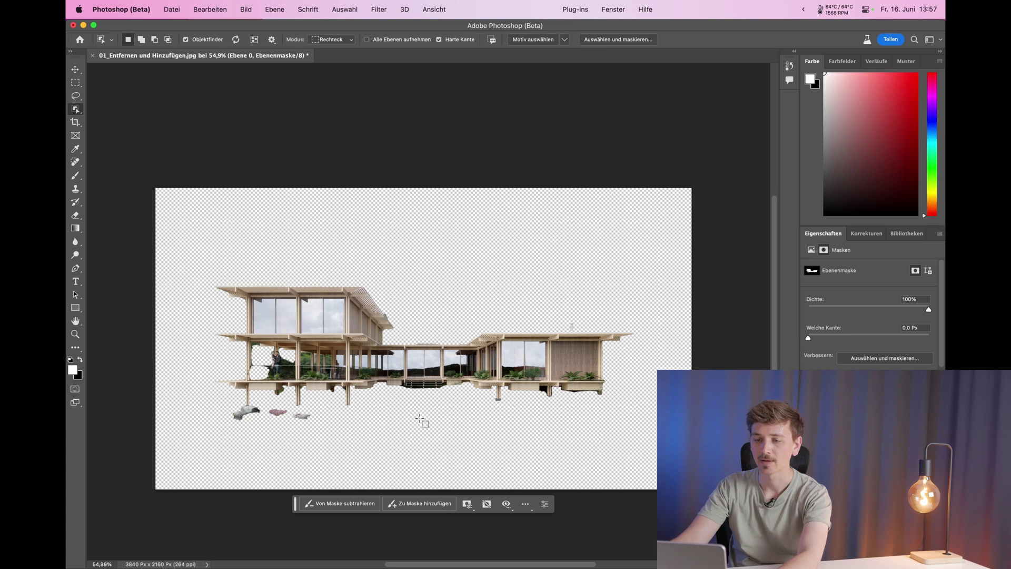
{"action": "left_click", "coordinate": [76, 174]}
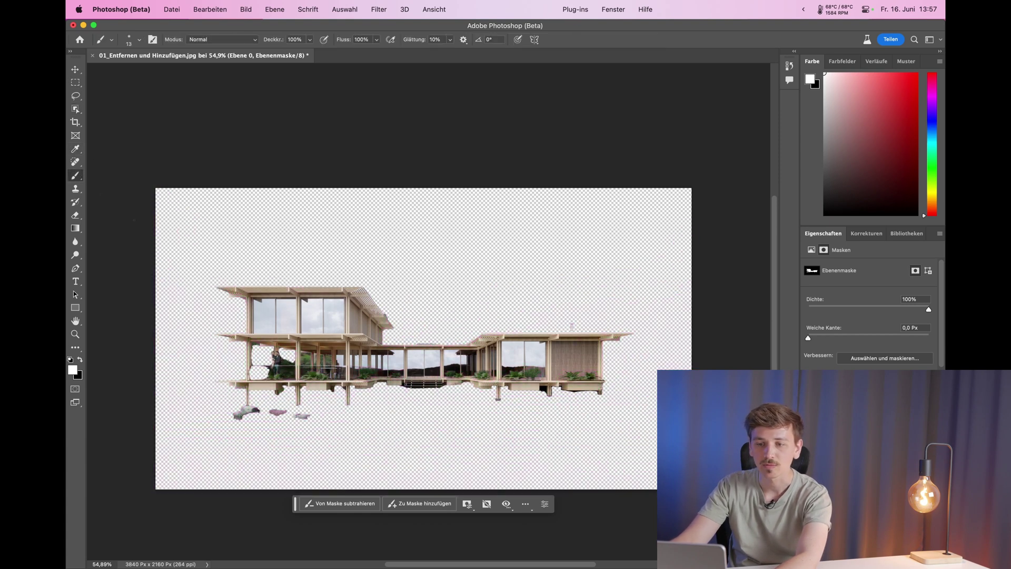
{"action": "right_click", "coordinate": [399, 401]}
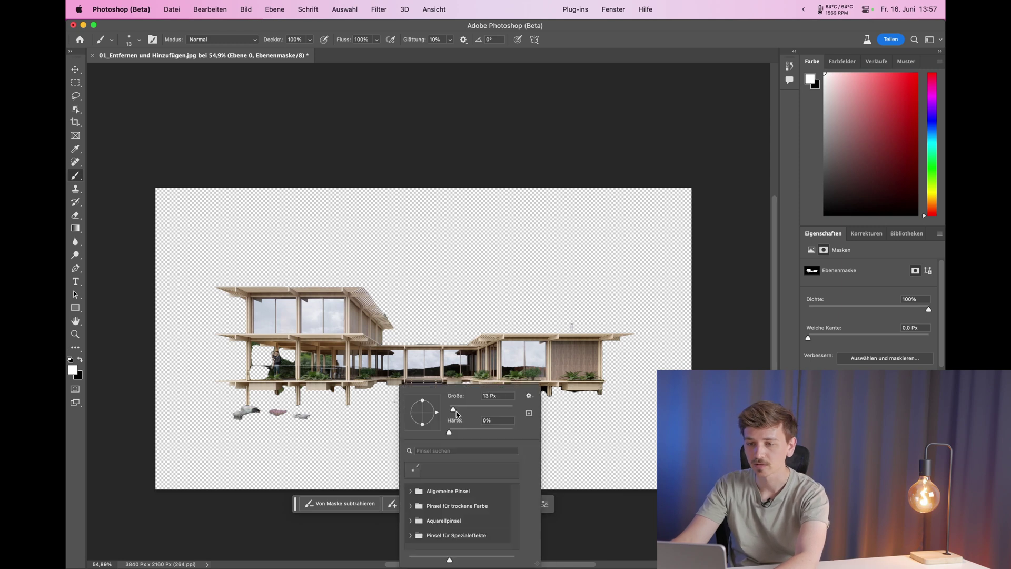
{"action": "key", "text": "Return"}
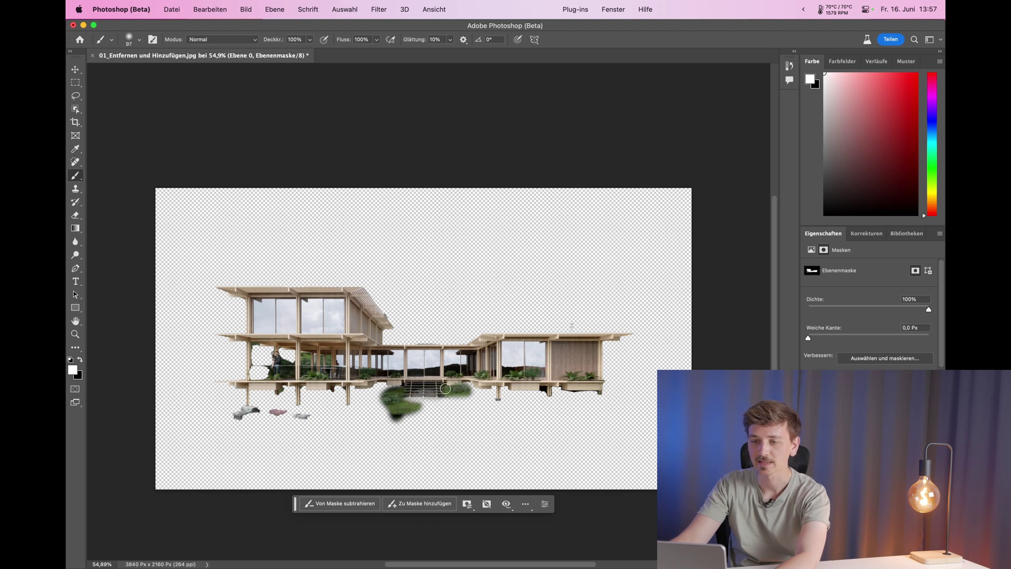
{"action": "key", "text": "x"}
{"action": "left_click_drag", "start_coordinate": [298, 415], "coordinate": [314, 417]}
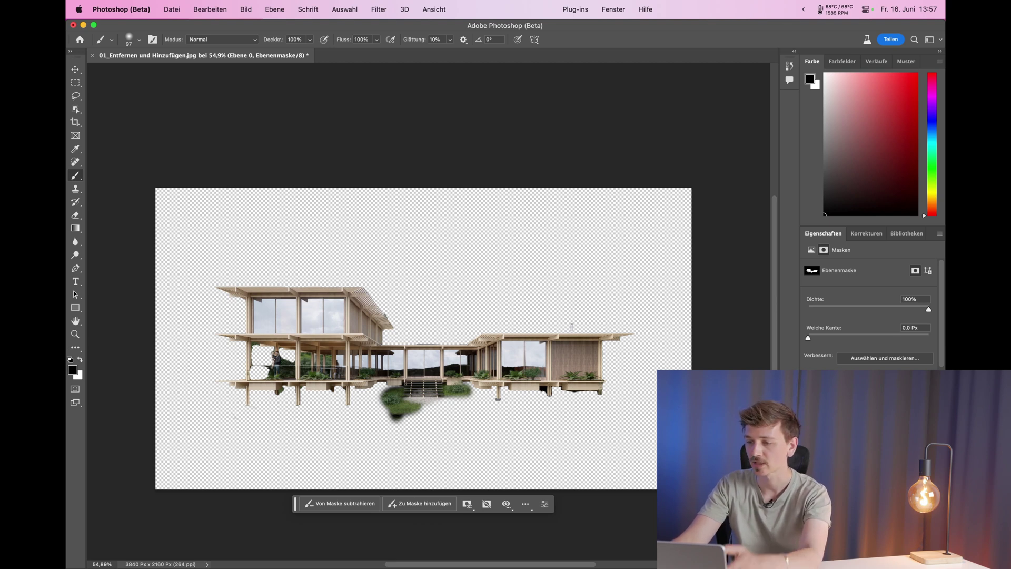
{"action": "key", "text": "ctrl+z"}
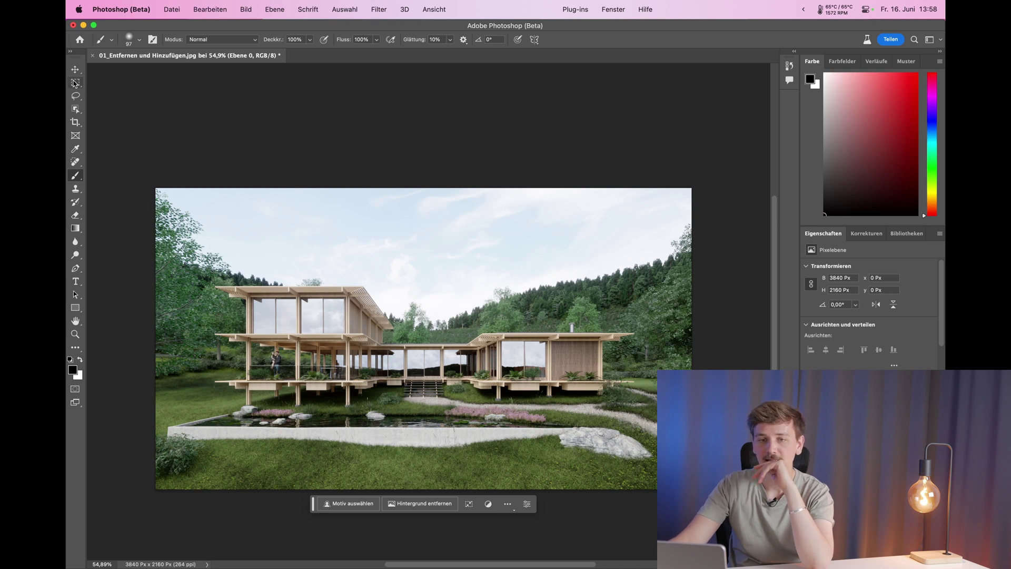
Lasso a freehand patch of foreground lawn below the concrete wall, moving the task bar aside.
{"action": "left_click", "coordinate": [76, 97]}
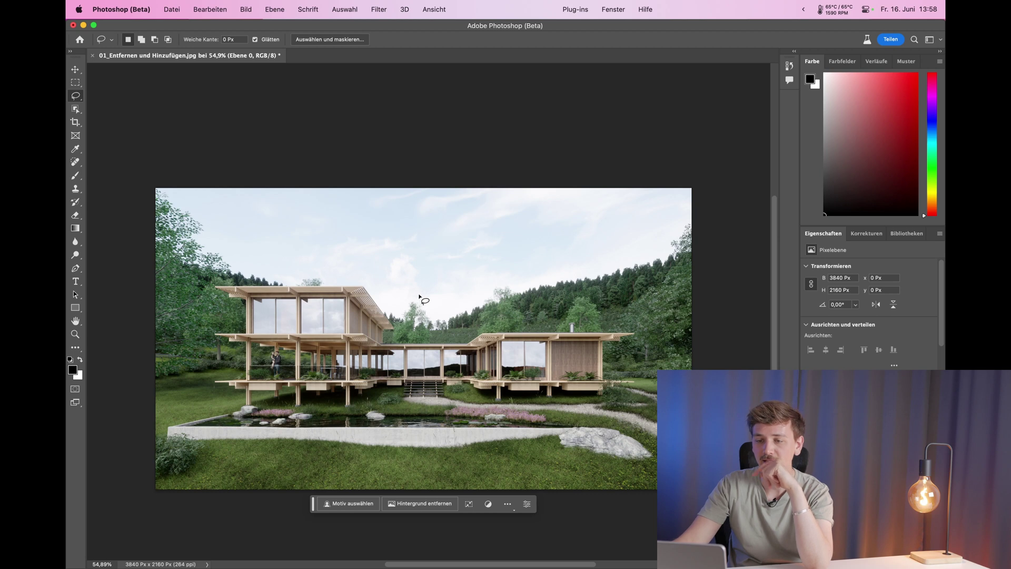
{"action": "left_click_drag", "start_coordinate": [518, 459], "coordinate": [463, 466]}
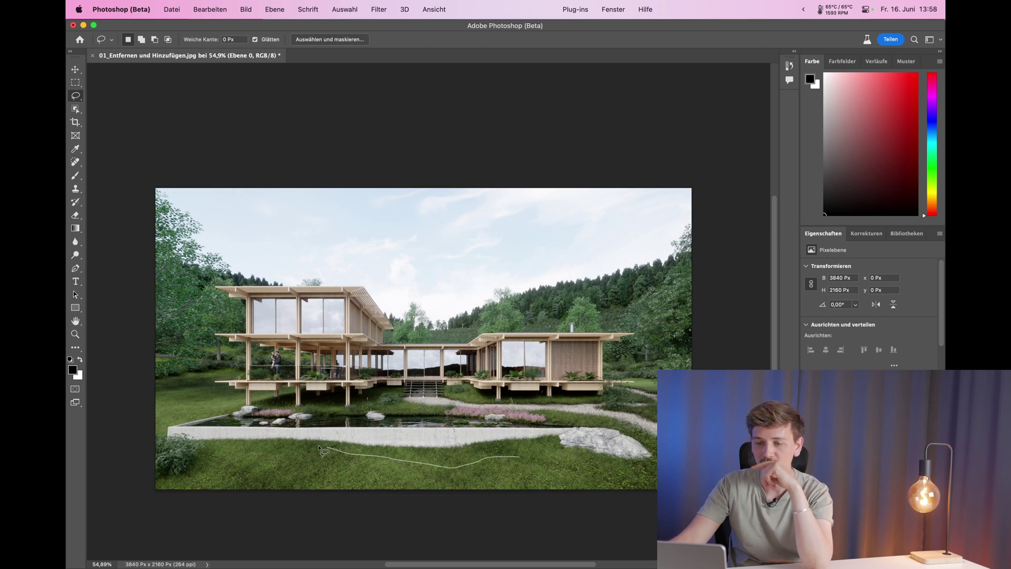
{"action": "left_click_drag", "start_coordinate": [518, 487], "coordinate": [523, 467]}
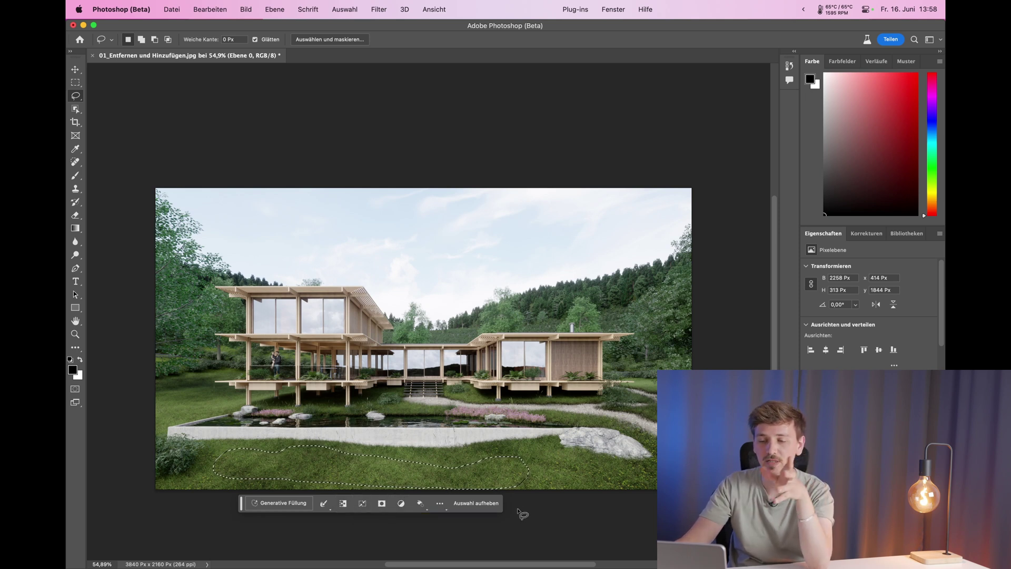
{"action": "left_click_drag", "start_coordinate": [241, 507], "coordinate": [293, 519]}
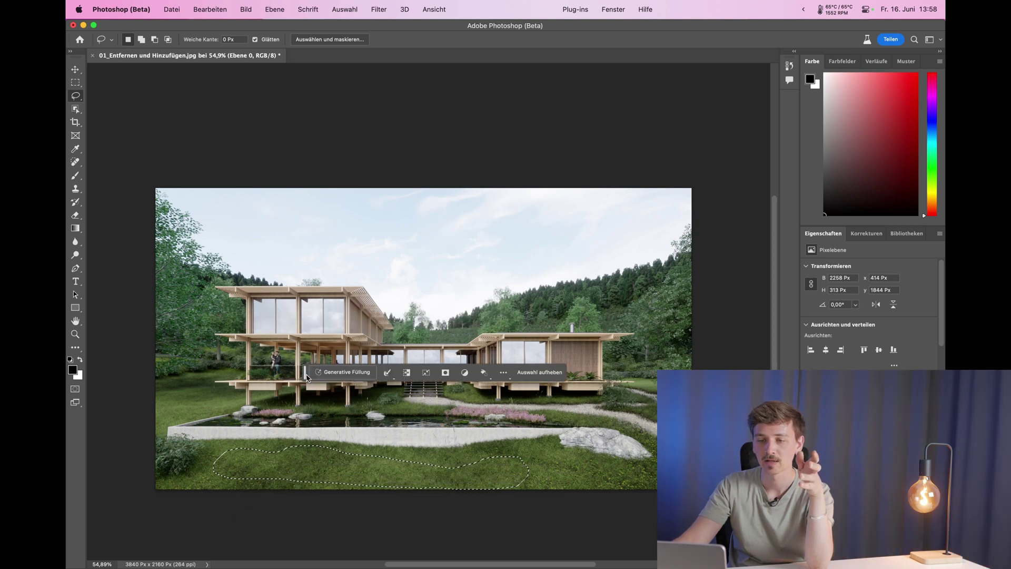
{"action": "scroll", "coordinate": [345, 481], "scroll_direction": "up", "scroll_amount": 1}
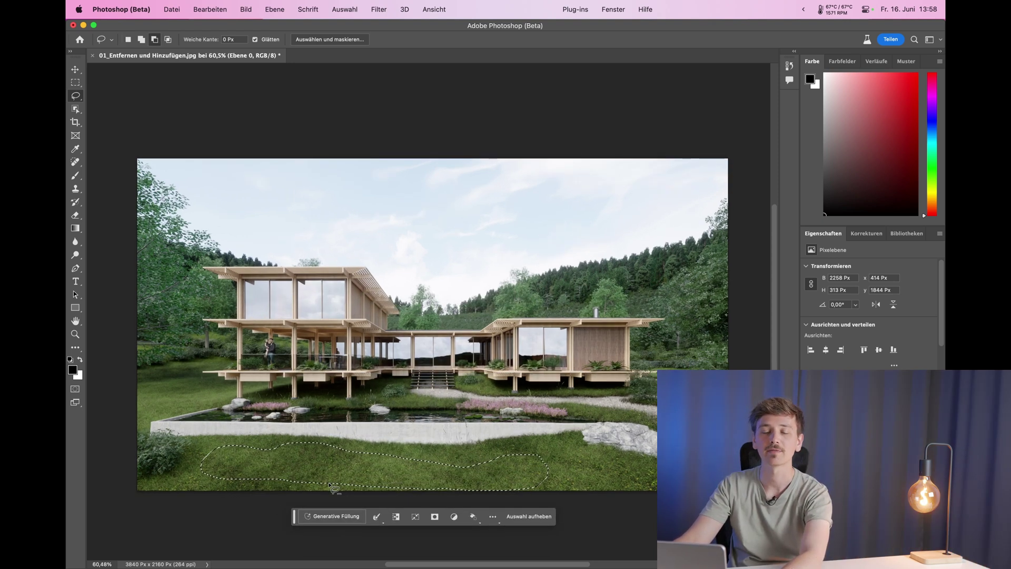
{"action": "scroll", "coordinate": [340, 489], "scroll_direction": "up", "scroll_amount": 1}
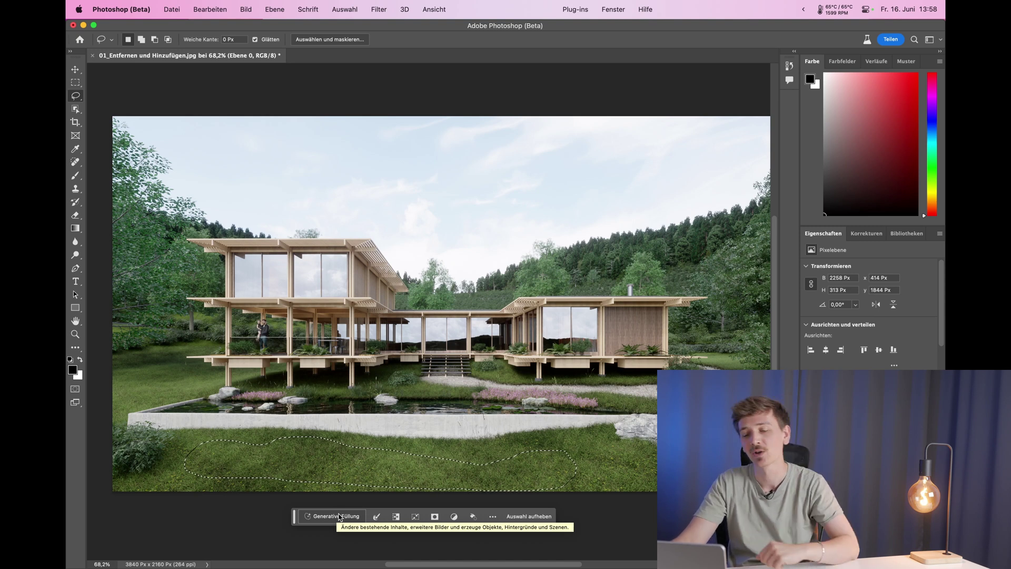
Generative-fill the lawn selection with the prompt 'flowers' and view the second variation.
{"action": "left_click", "coordinate": [344, 517]}
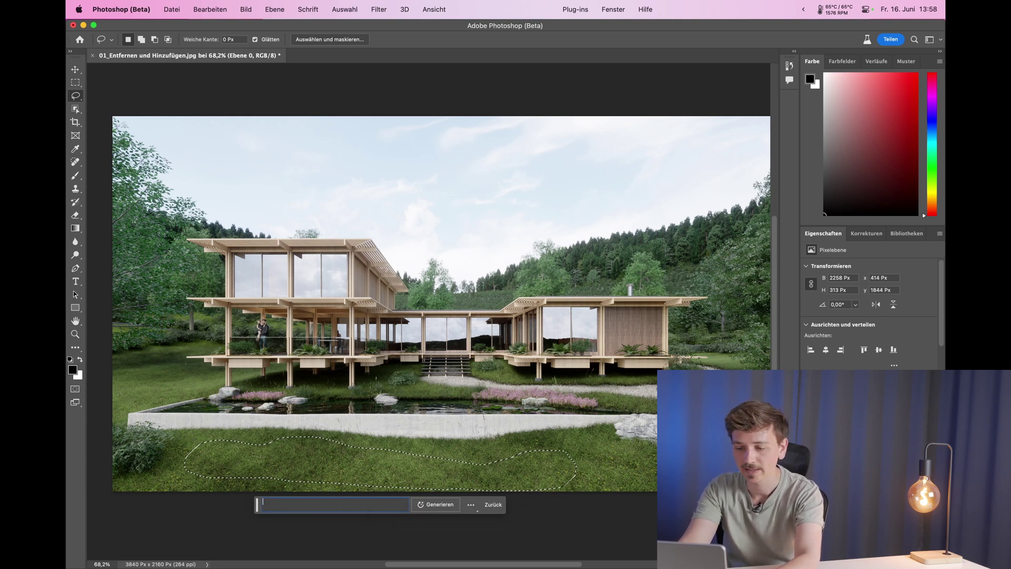
{"action": "type", "text": "flowers"}
{"action": "key", "text": "Return"}
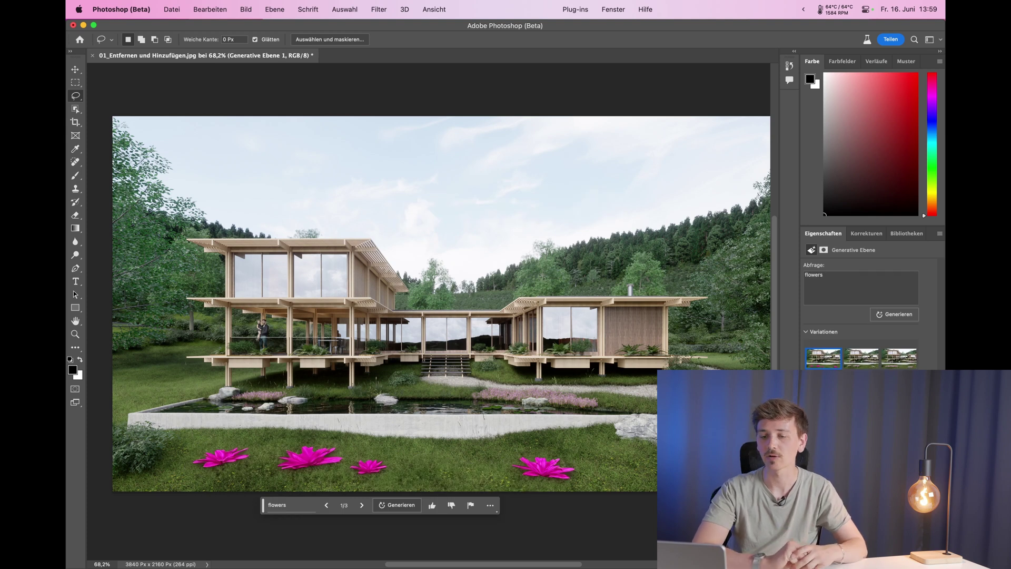
{"action": "left_click", "coordinate": [362, 506]}
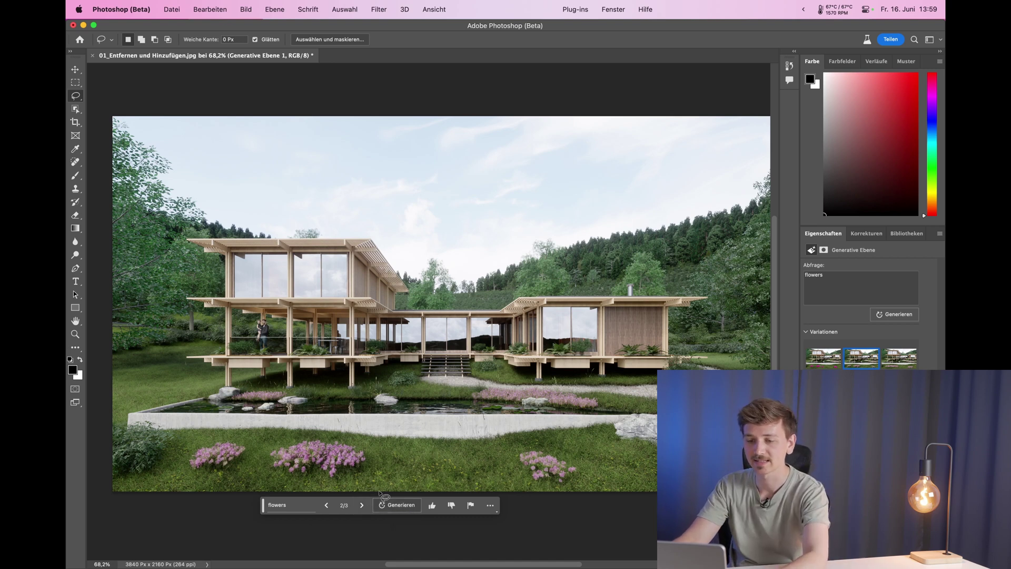
{"action": "scroll", "coordinate": [559, 405], "scroll_direction": "up", "scroll_amount": 2}
{"action": "scroll", "coordinate": [559, 406], "scroll_direction": "up", "scroll_amount": 5}
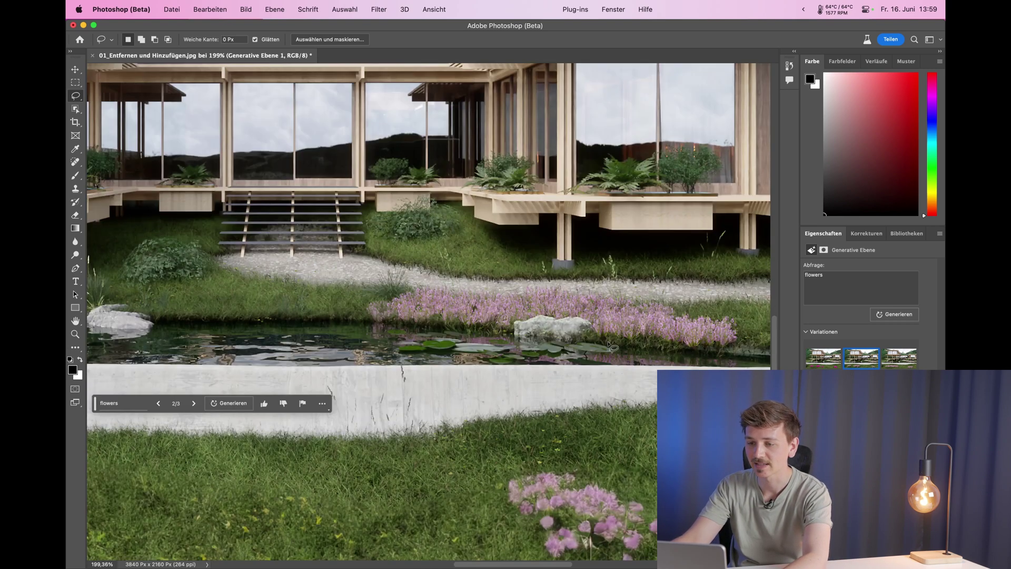
{"action": "scroll", "coordinate": [611, 348], "scroll_direction": "down", "scroll_amount": 2}
{"action": "scroll", "coordinate": [611, 347], "scroll_direction": "down", "scroll_amount": 1}
Compare the flower variations and keep variation 3/3 with two pink flower beds.
{"action": "left_click", "coordinate": [354, 501]}
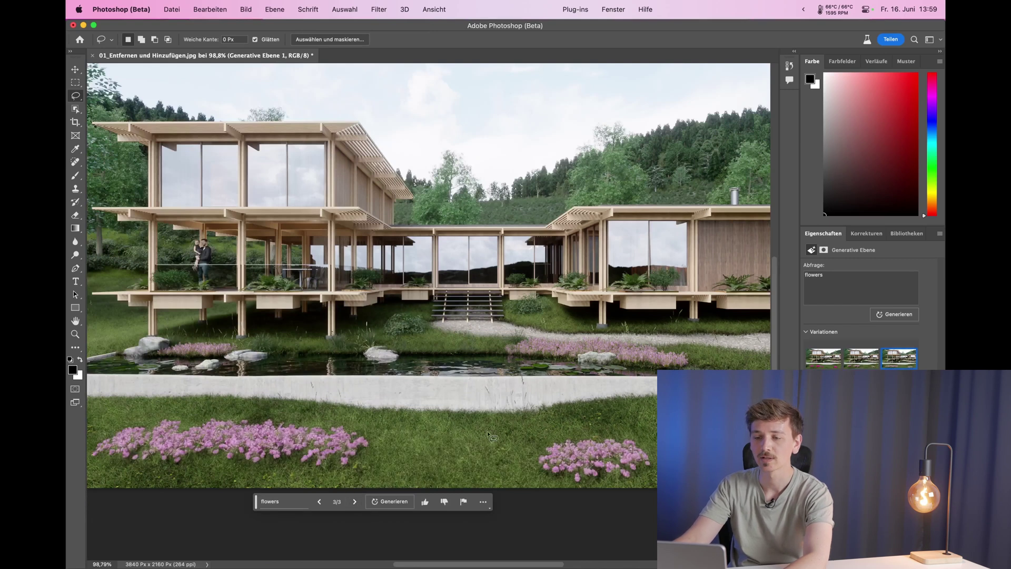
{"action": "scroll", "coordinate": [492, 436], "scroll_direction": "down", "scroll_amount": 1}
{"action": "scroll", "coordinate": [483, 446], "scroll_direction": "down", "scroll_amount": 1}
{"action": "scroll", "coordinate": [474, 458], "scroll_direction": "down", "scroll_amount": 1}
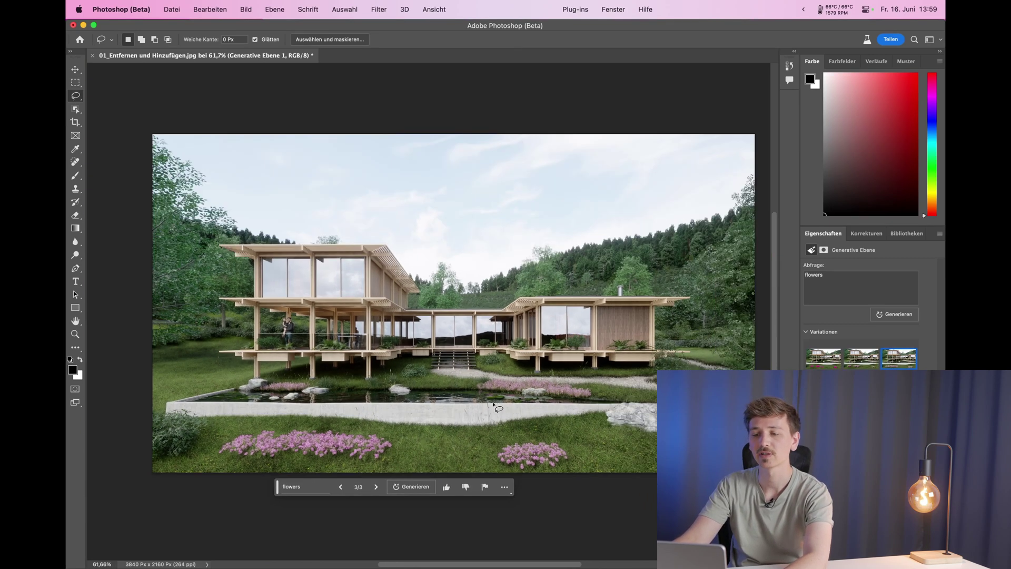
{"action": "scroll", "coordinate": [493, 404], "scroll_direction": "down", "scroll_amount": 2}
{"action": "scroll", "coordinate": [427, 433], "scroll_direction": "up", "scroll_amount": 1}
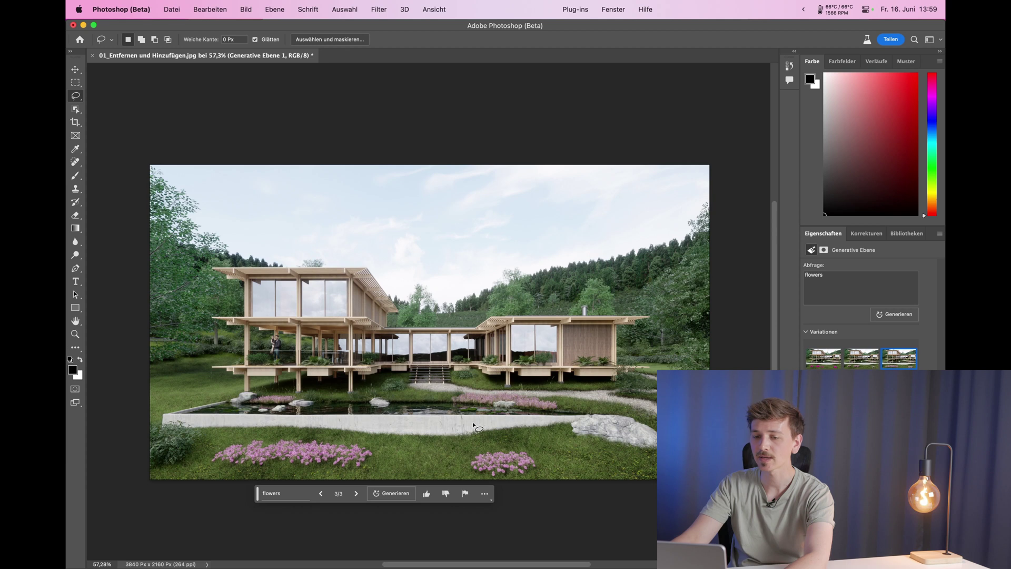
{"action": "left_click", "coordinate": [320, 493]}
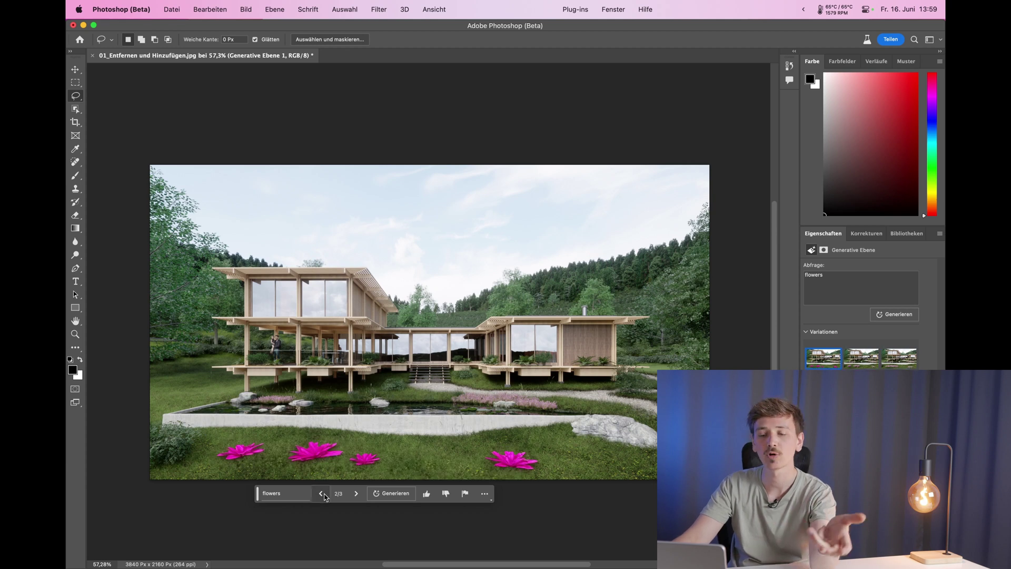
{"action": "left_click", "coordinate": [357, 494]}
{"action": "left_click", "coordinate": [356, 493]}
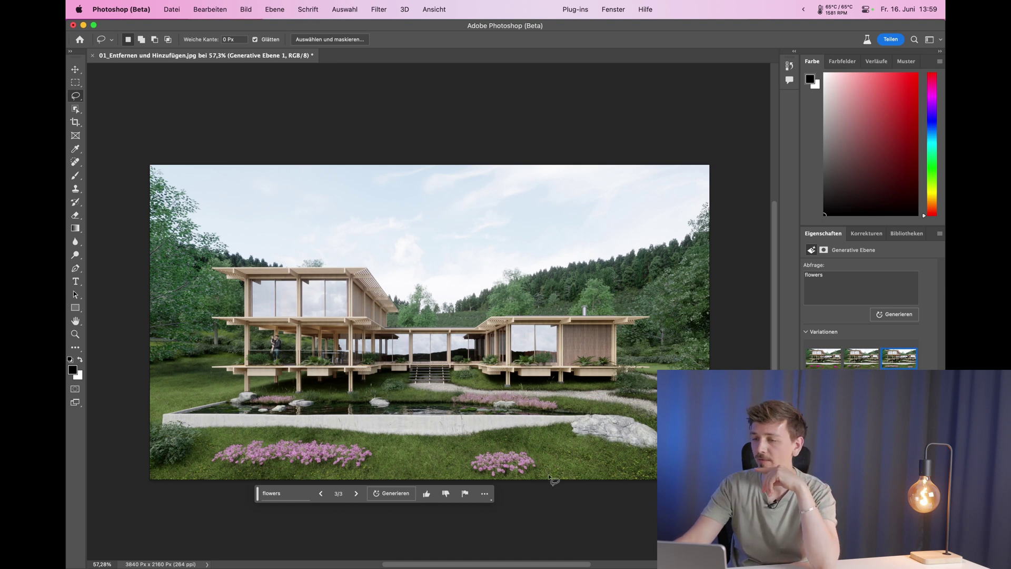
{"action": "scroll", "coordinate": [548, 437], "scroll_direction": "left", "scroll_amount": 2}
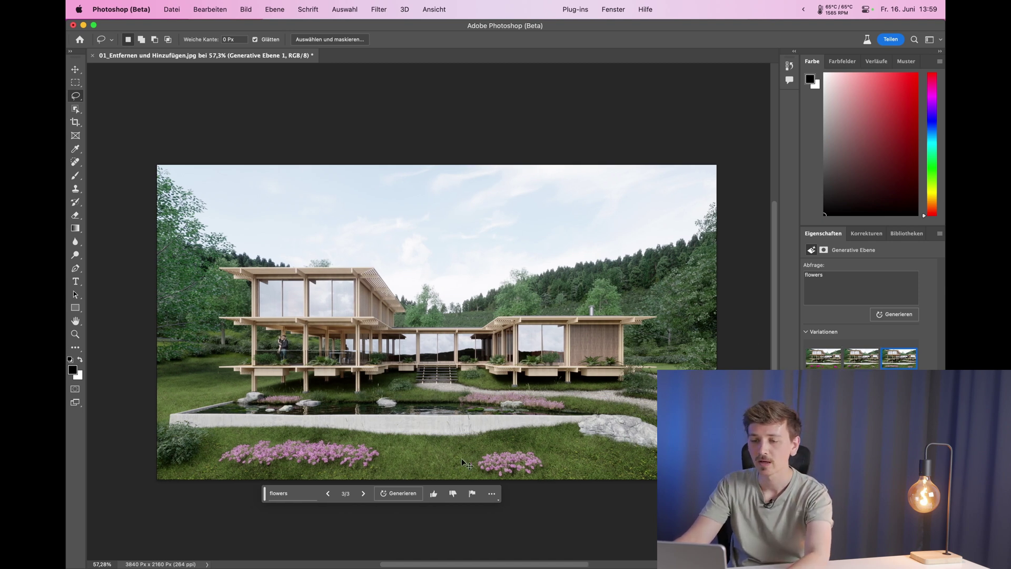
Lasso the right pink flower bed and generative-fill it with 'red flowers'.
{"action": "mouse_move", "coordinate": [537, 446]}
{"action": "left_mouse_down"}
{"action": "mouse_move", "coordinate": [504, 452]}
{"action": "mouse_move", "coordinate": [536, 447]}
{"action": "left_mouse_up"}
{"action": "left_click", "coordinate": [421, 490]}
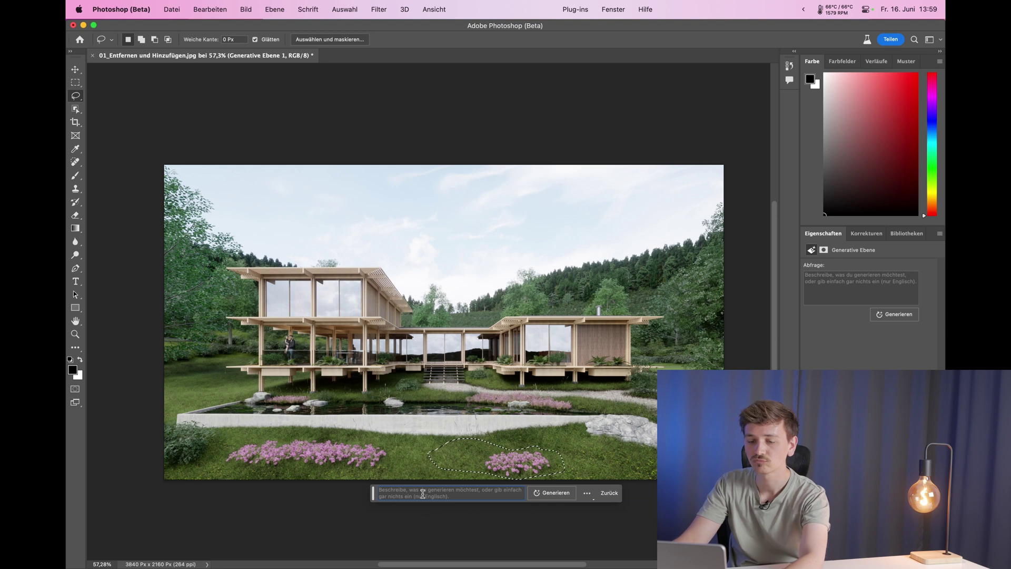
{"action": "type", "text": "red f"}
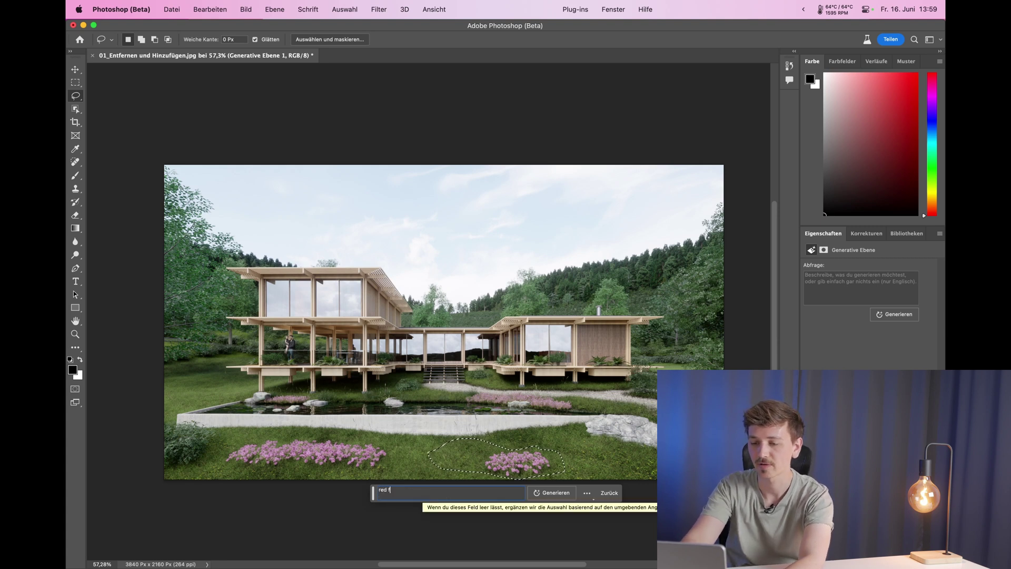
{"action": "type", "text": "lowers"}
{"action": "key", "text": "Return"}
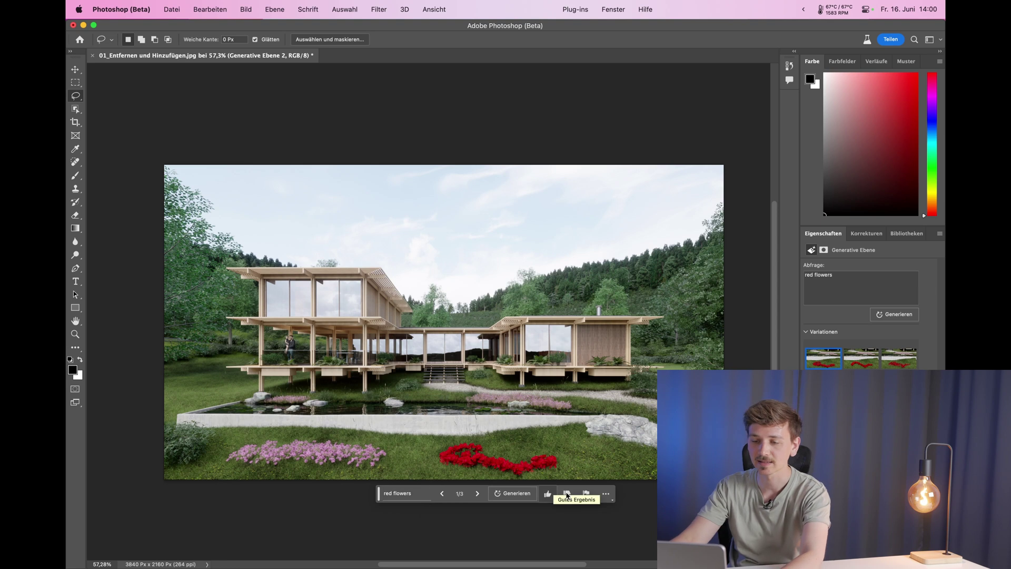
Zoom in on the red flowers and view the second variation.
{"action": "scroll", "coordinate": [532, 469], "scroll_direction": "up", "scroll_amount": 5}
{"action": "scroll", "coordinate": [500, 485], "scroll_direction": "down", "scroll_amount": 2}
{"action": "scroll", "coordinate": [485, 482], "scroll_direction": "up", "scroll_amount": 1}
{"action": "left_click", "coordinate": [457, 499]}
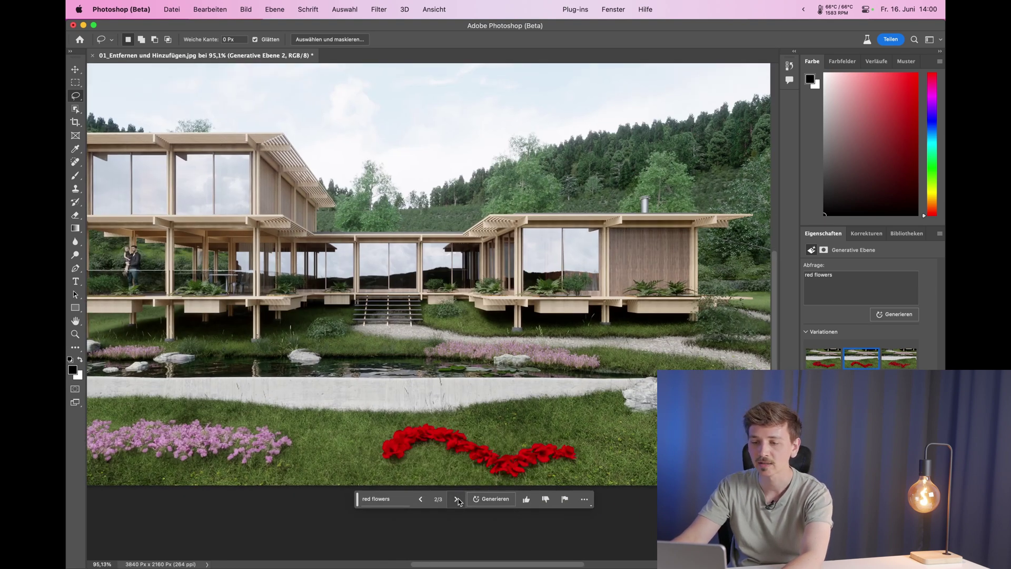
Inspect the red flowers up close and settle on variation 3/3.
{"action": "scroll", "coordinate": [462, 476], "scroll_direction": "up", "scroll_amount": 5}
{"action": "scroll", "coordinate": [406, 415], "scroll_direction": "down", "scroll_amount": 3}
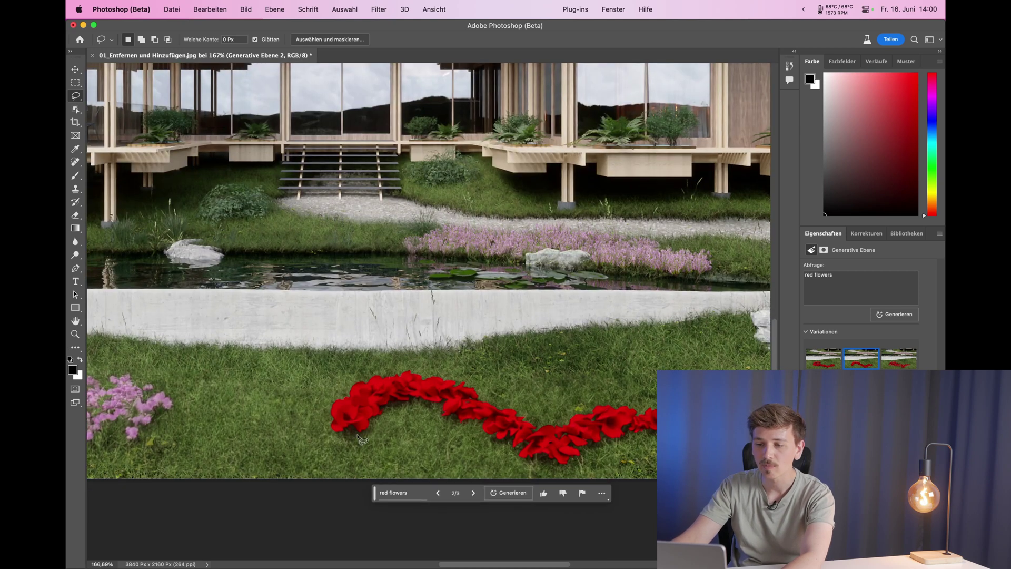
{"action": "scroll", "coordinate": [573, 458], "scroll_direction": "down", "scroll_amount": 1}
{"action": "scroll", "coordinate": [174, 416], "scroll_direction": "up", "scroll_amount": 5}
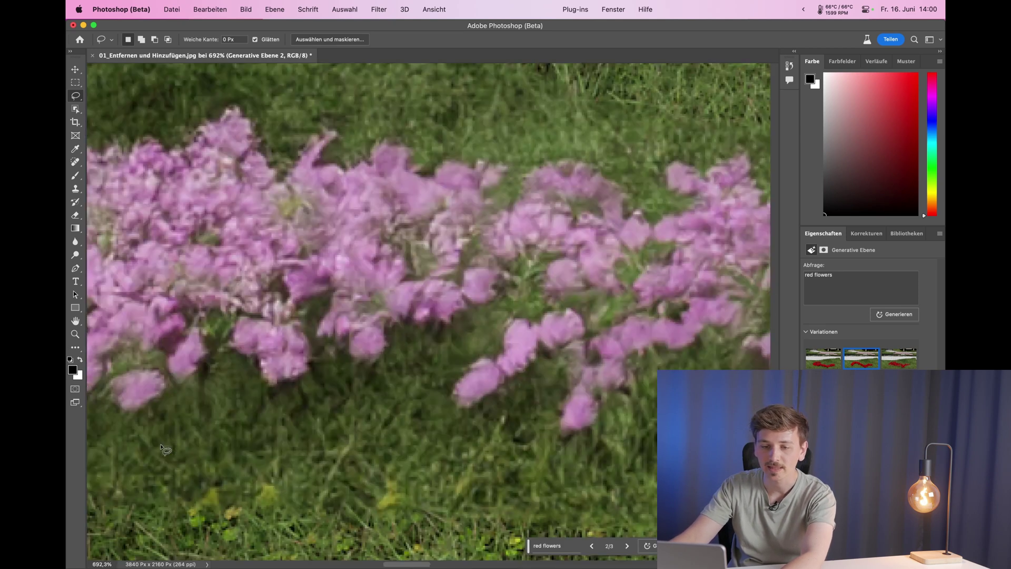
{"action": "scroll", "coordinate": [274, 429], "scroll_direction": "down", "scroll_amount": 2}
{"action": "scroll", "coordinate": [184, 416], "scroll_direction": "down", "scroll_amount": 1}
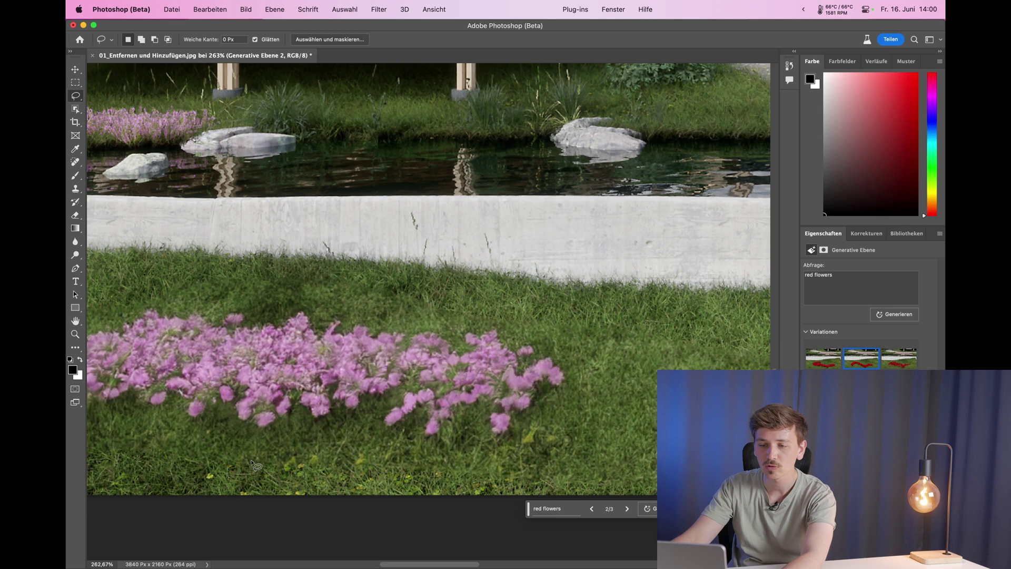
{"action": "scroll", "coordinate": [252, 464], "scroll_direction": "down", "scroll_amount": 1}
{"action": "scroll", "coordinate": [316, 453], "scroll_direction": "down", "scroll_amount": 2}
{"action": "scroll", "coordinate": [368, 444], "scroll_direction": "down", "scroll_amount": 2}
{"action": "scroll", "coordinate": [534, 437], "scroll_direction": "up", "scroll_amount": 1}
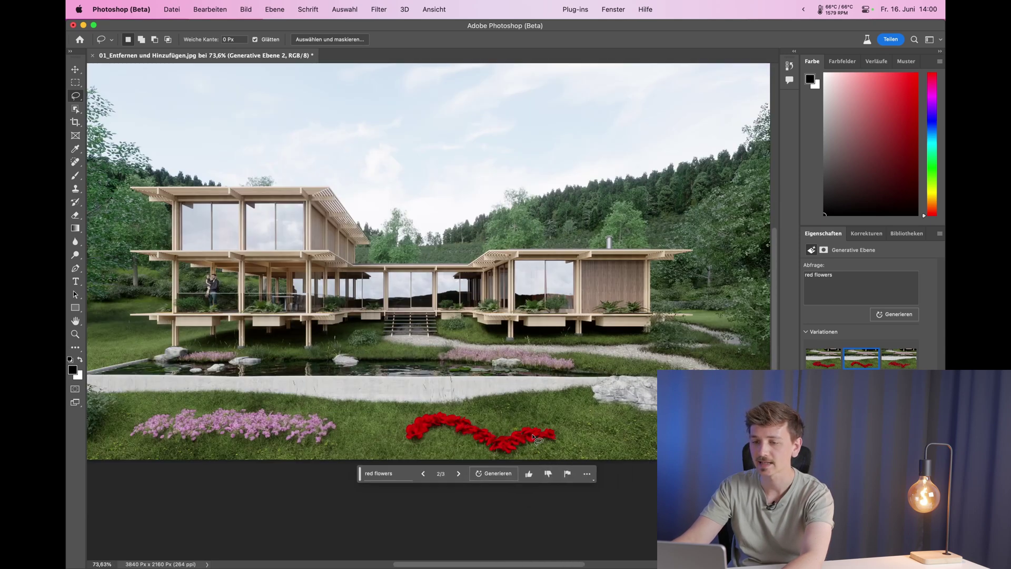
{"action": "left_click", "coordinate": [458, 473]}
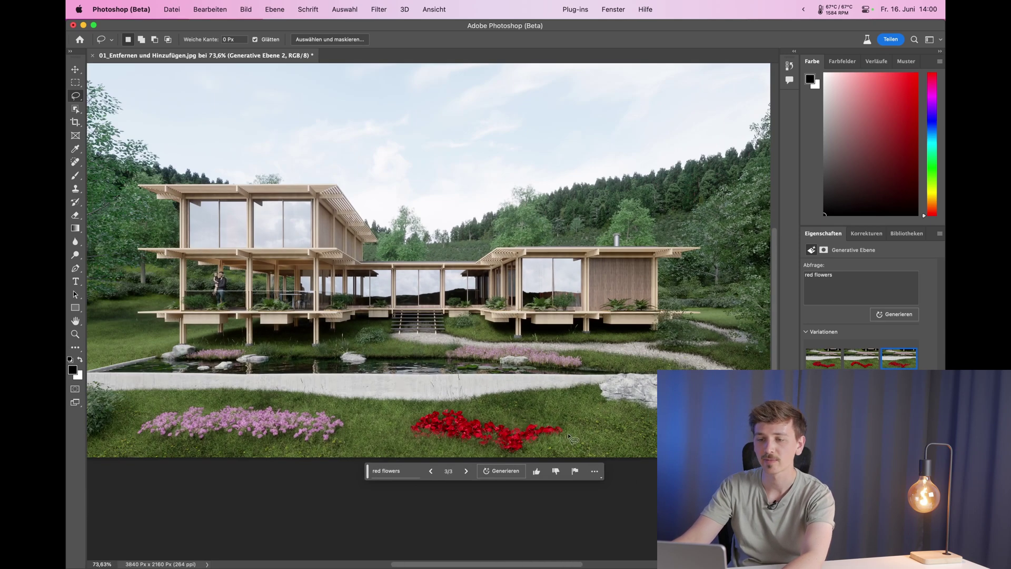
{"action": "scroll", "coordinate": [570, 438], "scroll_direction": "down", "scroll_amount": 3}
{"action": "scroll", "coordinate": [568, 440], "scroll_direction": "up", "scroll_amount": 2}
{"action": "scroll", "coordinate": [566, 441], "scroll_direction": "down", "scroll_amount": 1}
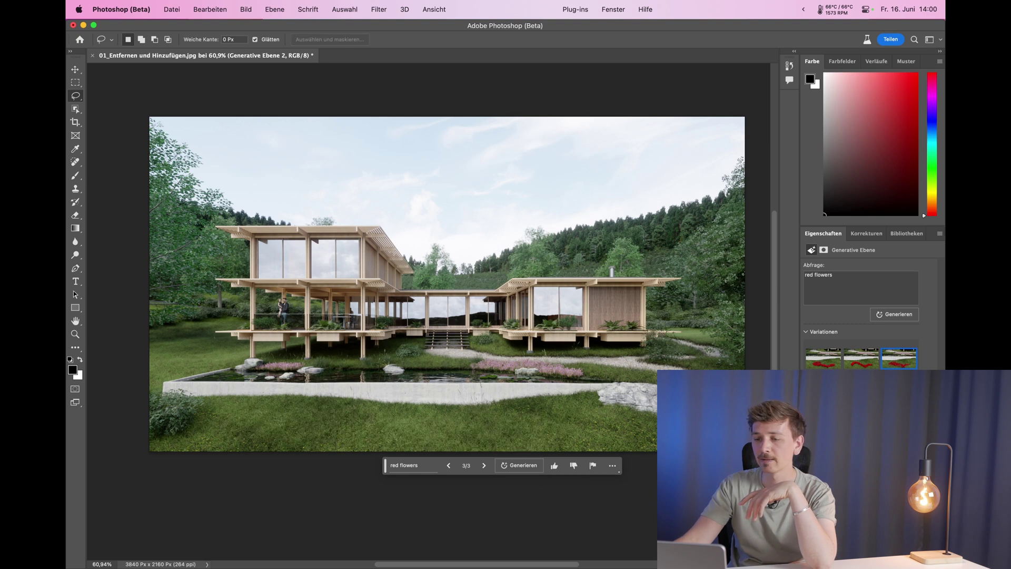
Compare with undo/redo, then delete the red-flower layer Generative Ebene 2 and confirm.
{"action": "key", "text": "super+z"}
{"action": "key", "text": "super+shift+z"}
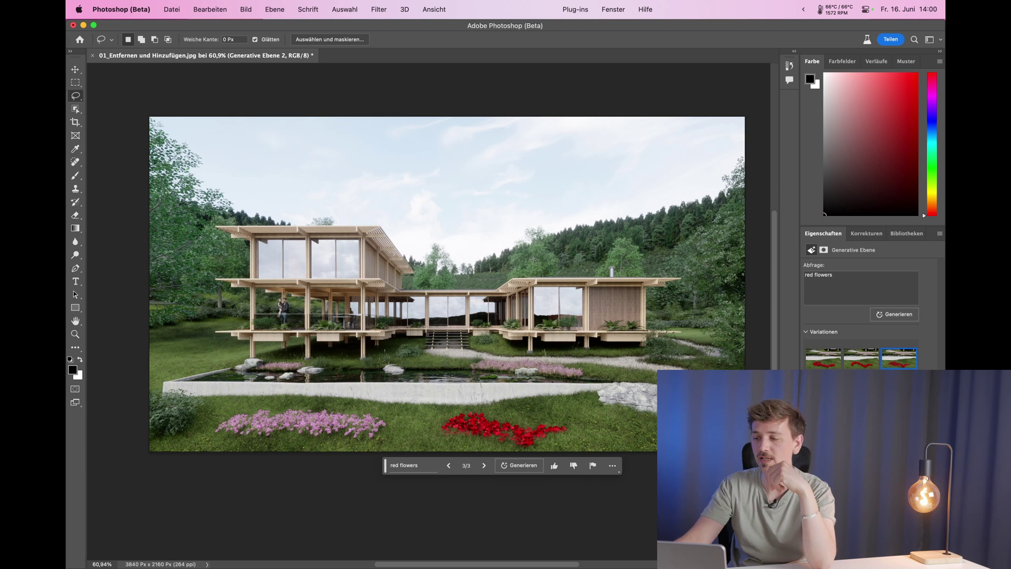
{"action": "key", "text": "BackSpace"}
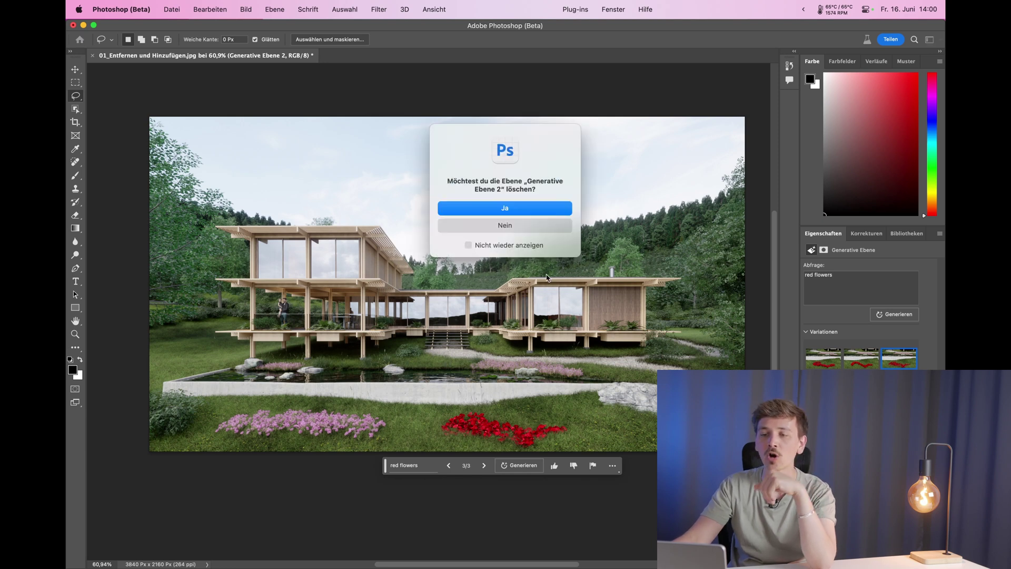
{"action": "left_click", "coordinate": [513, 216]}
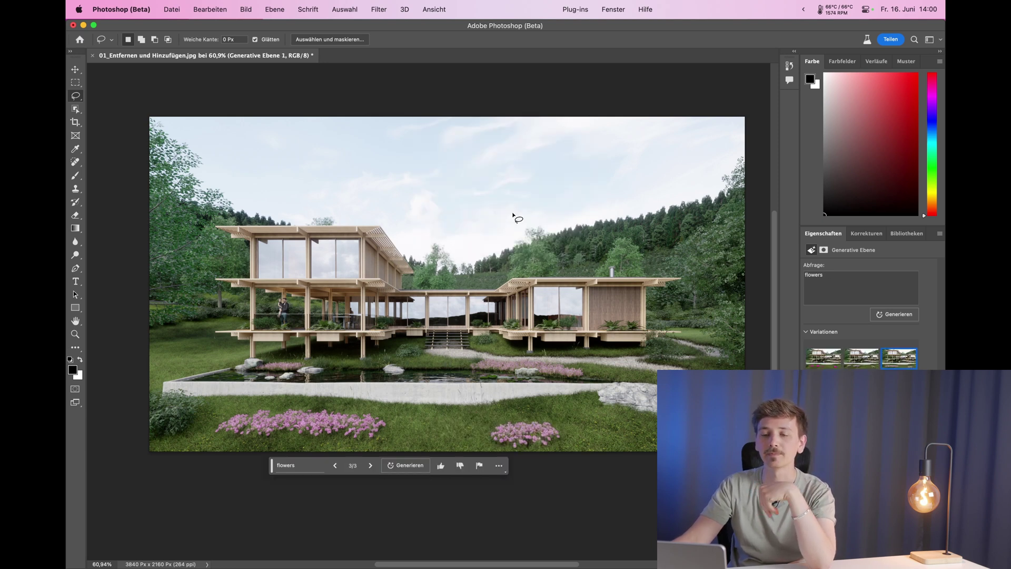
{"action": "scroll", "coordinate": [361, 328], "scroll_direction": "up", "scroll_amount": 1}
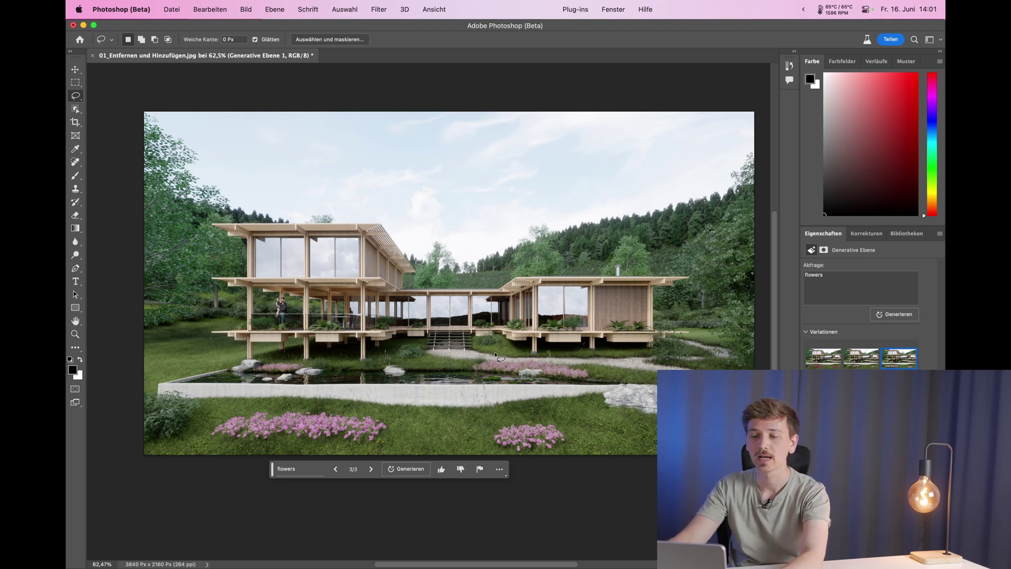
{"action": "scroll", "coordinate": [448, 358], "scroll_direction": "down", "scroll_amount": 2}
{"action": "scroll", "coordinate": [596, 354], "scroll_direction": "up", "scroll_amount": 3}
Lasso around the stilted wooden house and generate an empty-prompt fill over it.
{"action": "left_click_drag", "start_coordinate": [626, 362], "coordinate": [499, 374]}
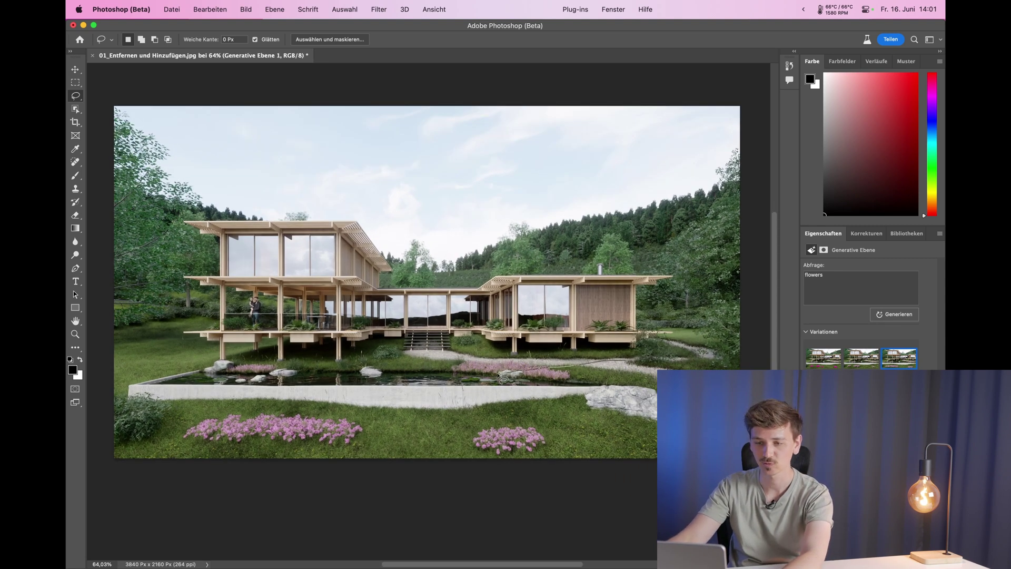
{"action": "left_click_drag", "start_coordinate": [174, 222], "coordinate": [408, 210]}
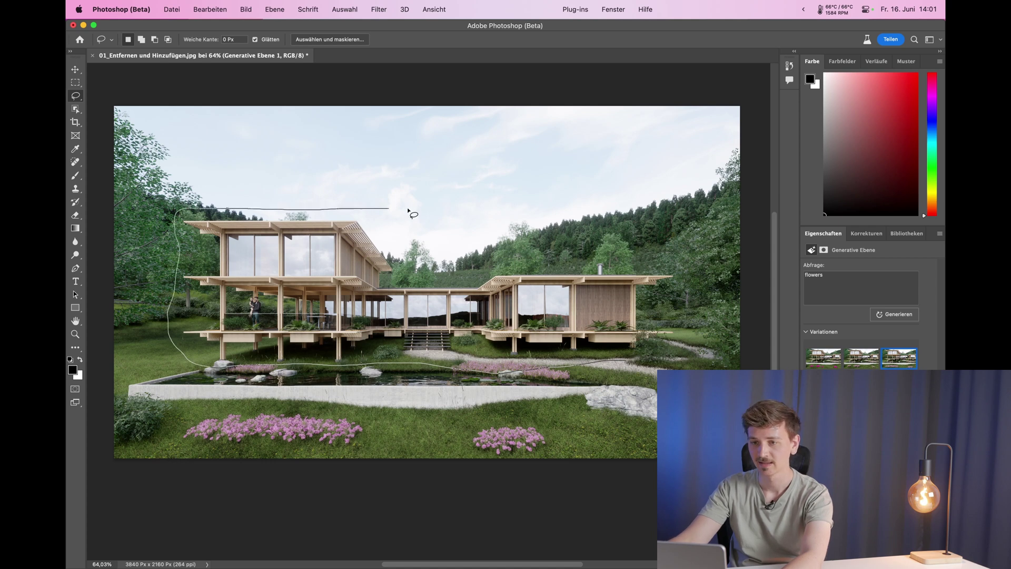
{"action": "left_click_drag", "start_coordinate": [646, 370], "coordinate": [645, 367]}
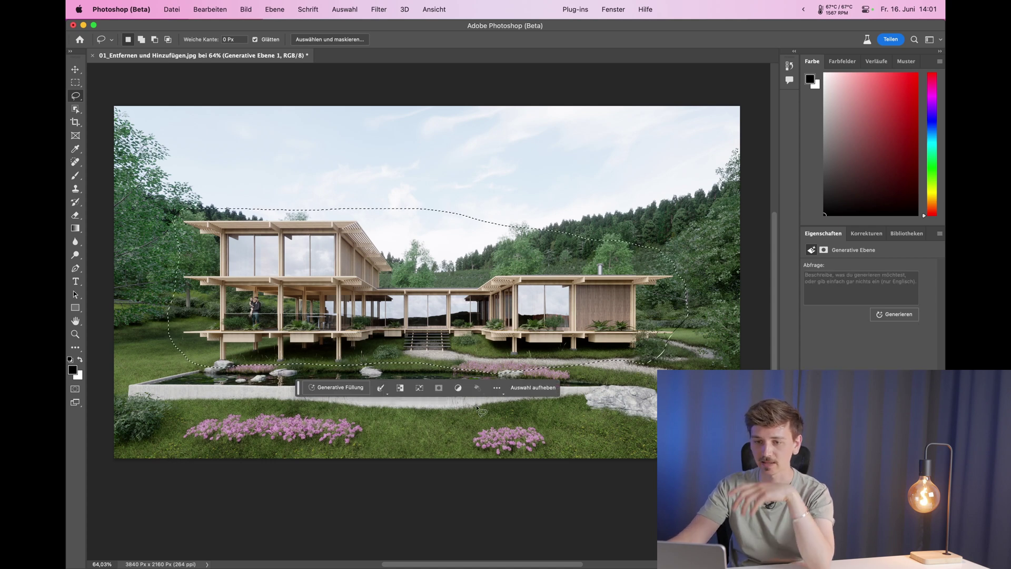
{"action": "left_click", "coordinate": [495, 391]}
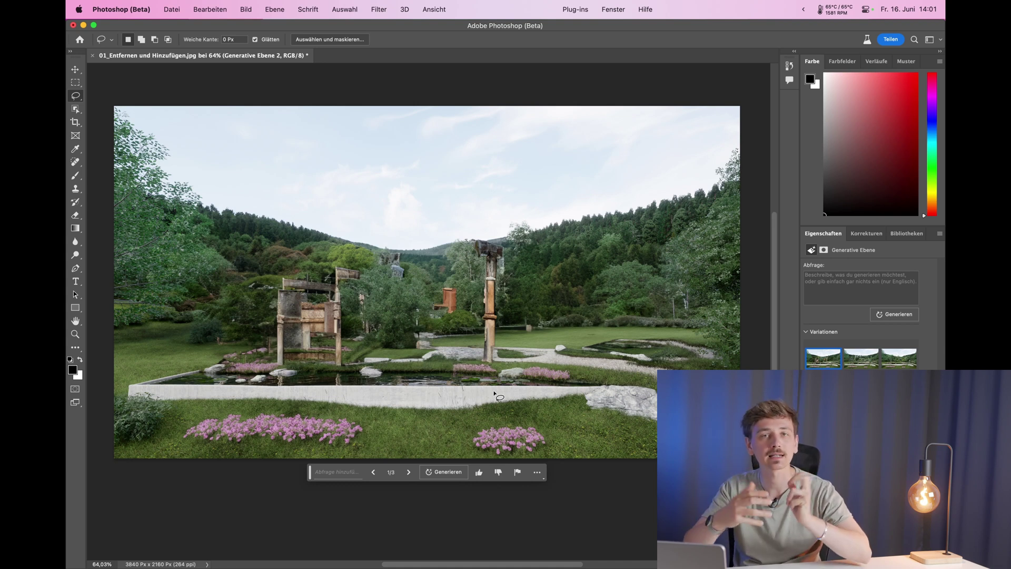
{"action": "scroll", "coordinate": [423, 378], "scroll_direction": "left", "scroll_amount": 1}
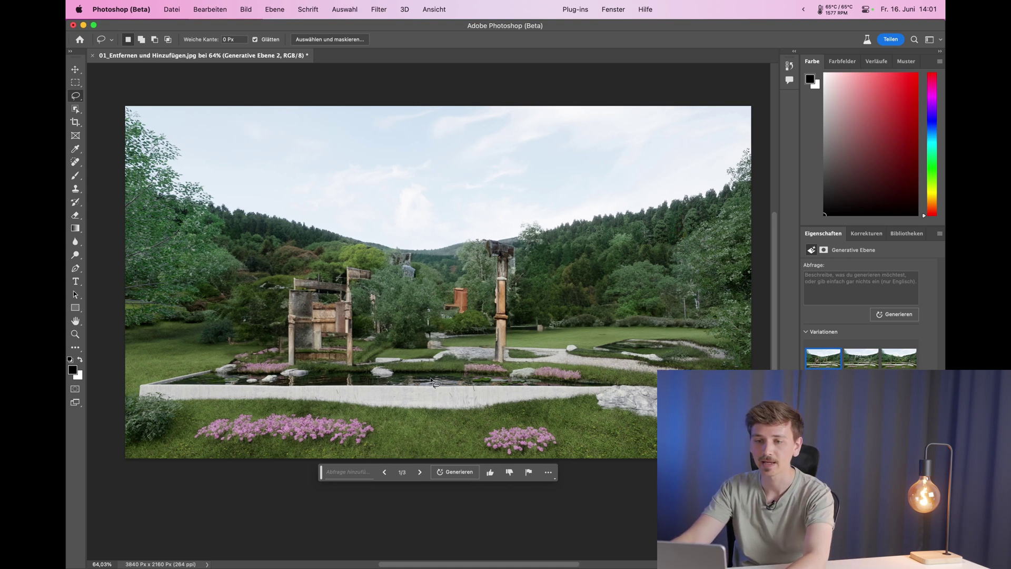
{"action": "scroll", "coordinate": [427, 378], "scroll_direction": "up", "scroll_amount": 3}
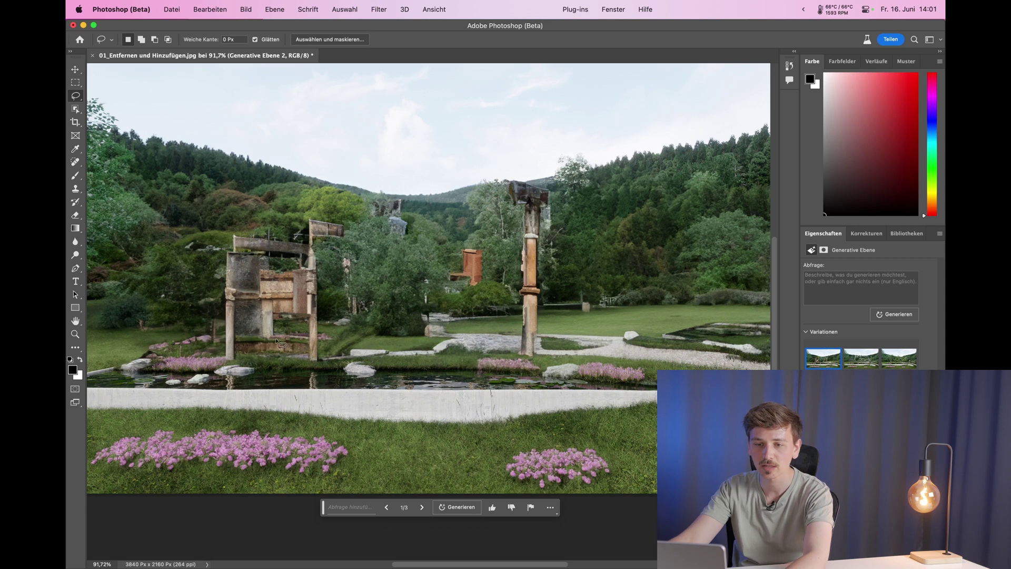
{"action": "scroll", "coordinate": [276, 342], "scroll_direction": "up", "scroll_amount": 3}
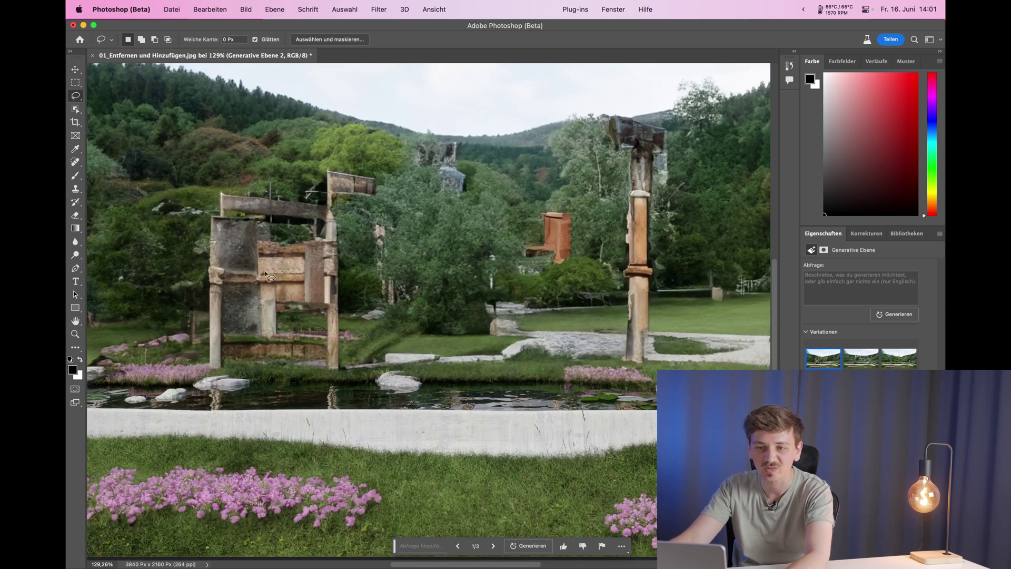
{"action": "scroll", "coordinate": [266, 274], "scroll_direction": "down", "scroll_amount": 4}
{"action": "scroll", "coordinate": [277, 330], "scroll_direction": "up", "scroll_amount": 2}
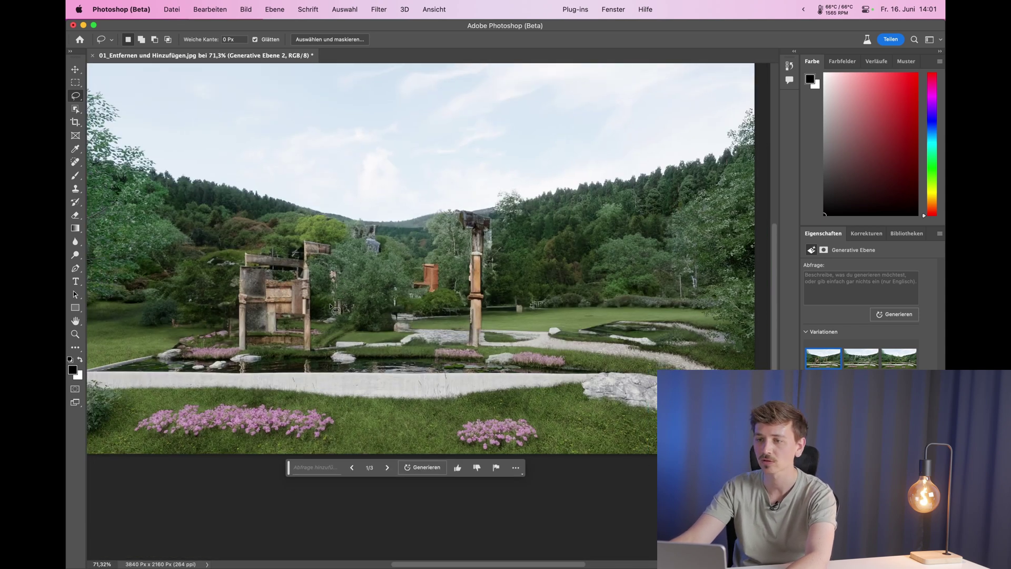
{"action": "scroll", "coordinate": [332, 308], "scroll_direction": "down", "scroll_amount": 3}
{"action": "scroll", "coordinate": [331, 308], "scroll_direction": "up", "scroll_amount": 3}
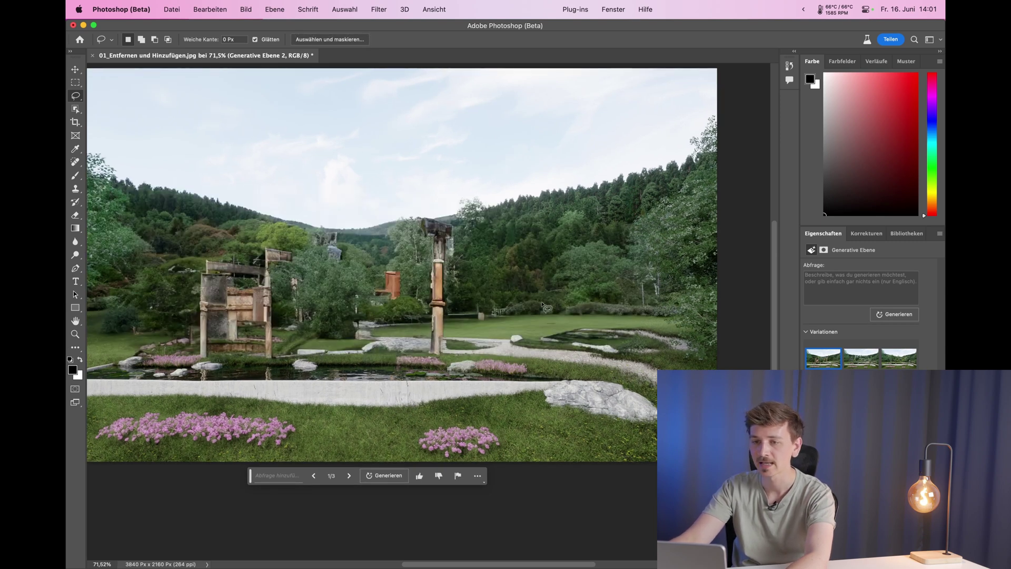
{"action": "scroll", "coordinate": [543, 304], "scroll_direction": "up", "scroll_amount": 1}
{"action": "scroll", "coordinate": [579, 304], "scroll_direction": "up", "scroll_amount": 1}
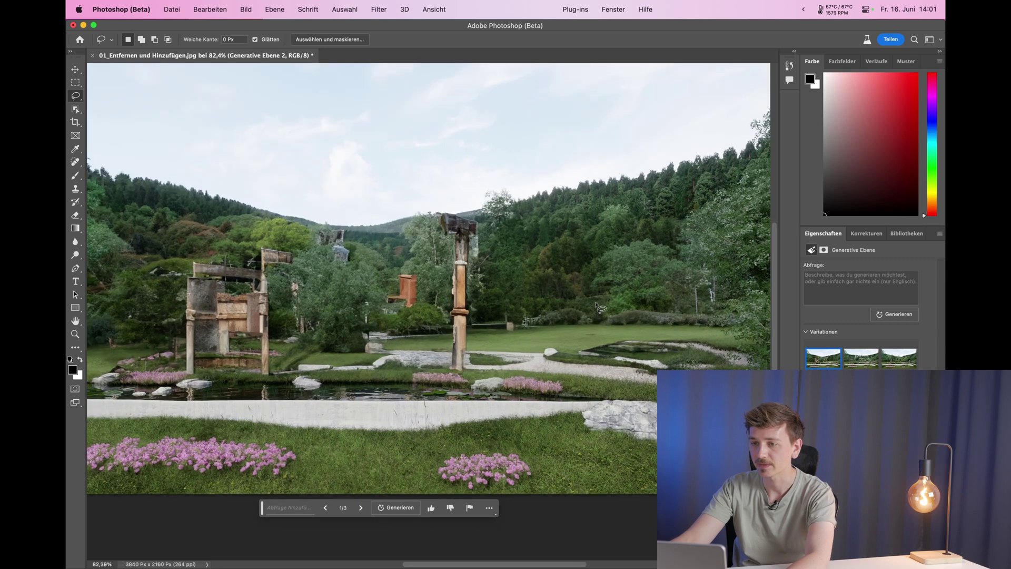
{"action": "scroll", "coordinate": [682, 286], "scroll_direction": "down", "scroll_amount": 1}
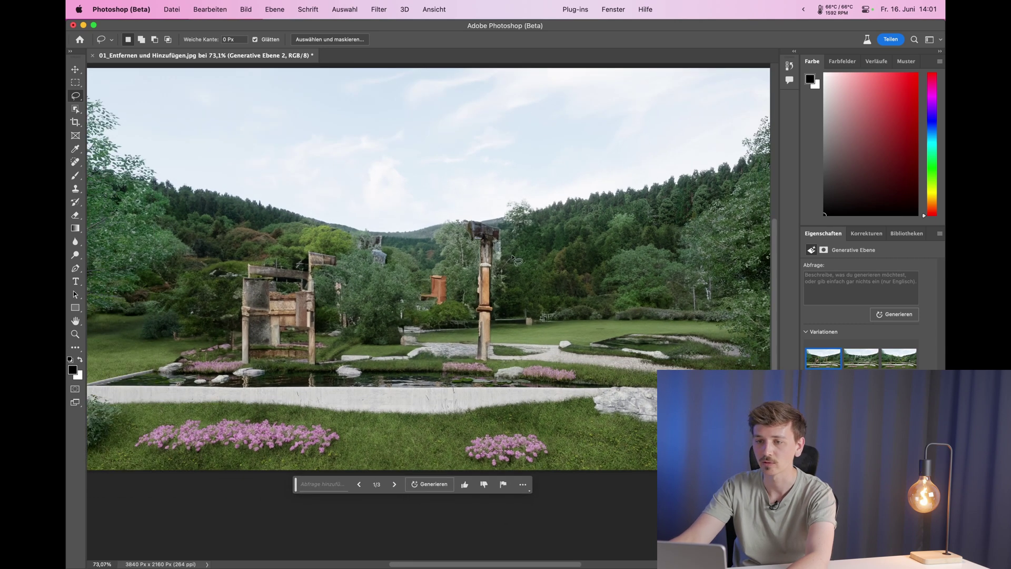
Outline the leftover wooden ruins and post and replace them with a generative fill.
{"action": "left_click_drag", "start_coordinate": [507, 228], "coordinate": [441, 216]}
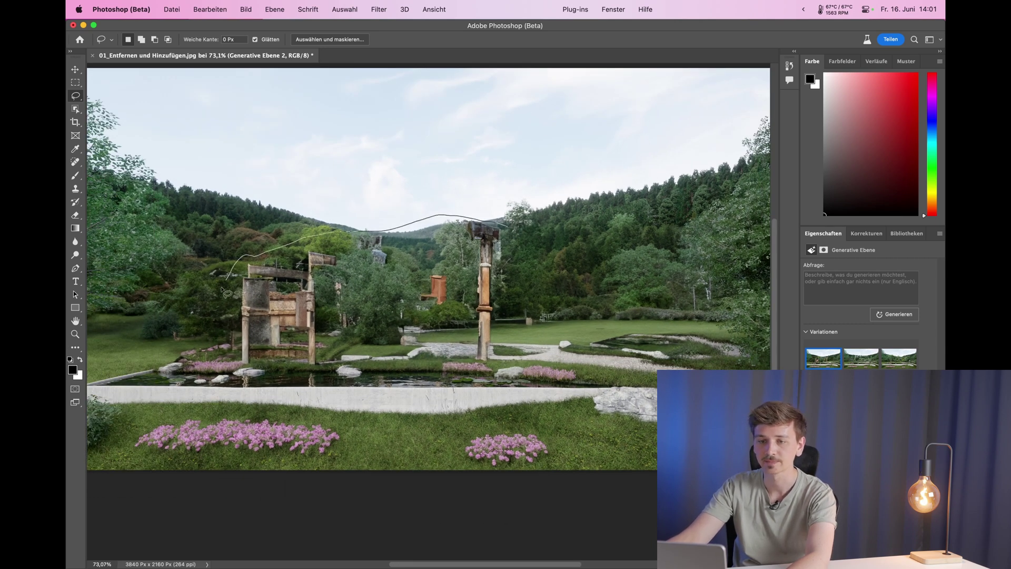
{"action": "left_click_drag", "start_coordinate": [522, 258], "coordinate": [521, 261]}
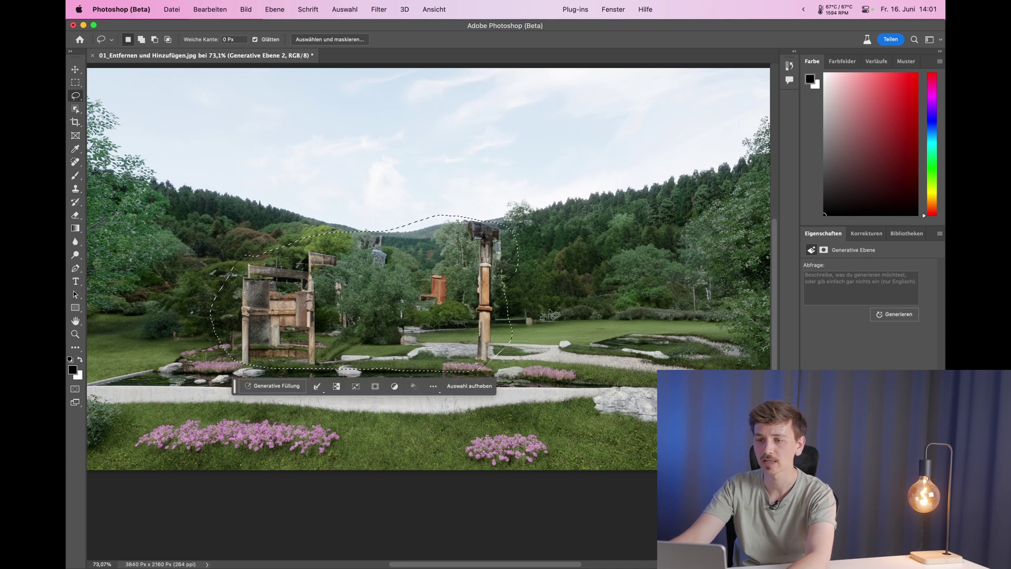
{"action": "left_click", "coordinate": [282, 387]}
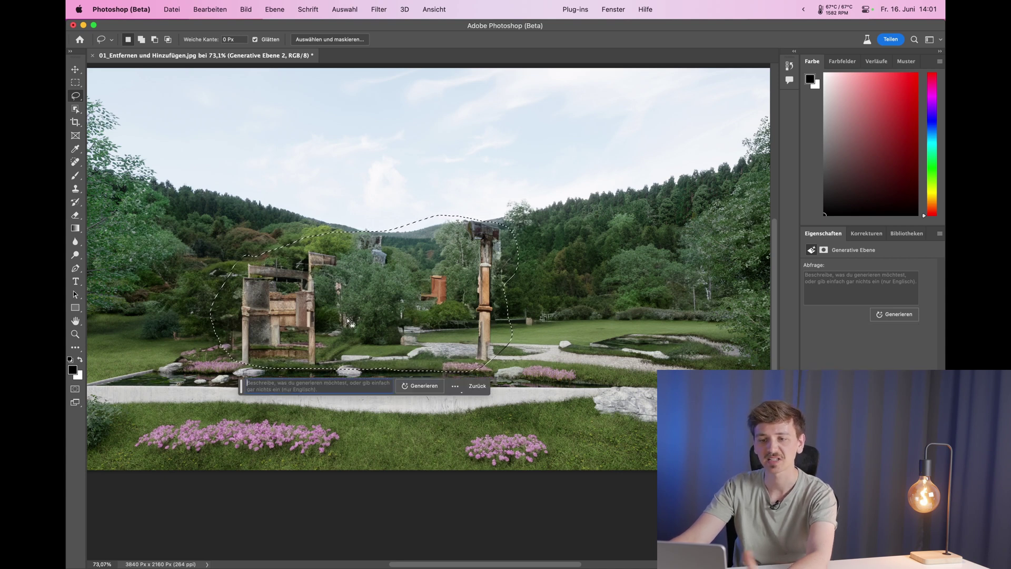
{"action": "left_click", "coordinate": [424, 385]}
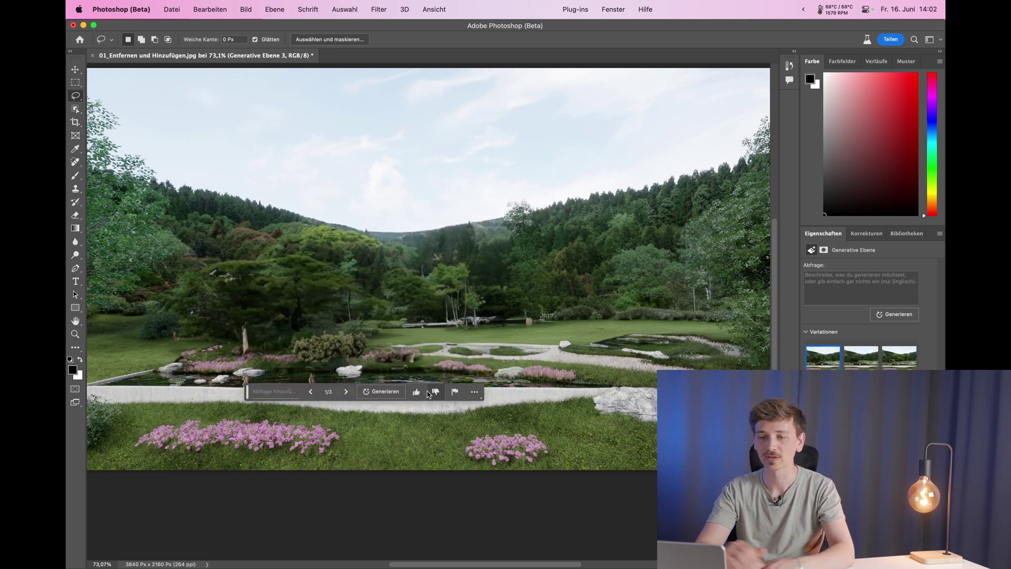
Step through the generated trees-and-lawn variations and keep variation 3 of 3.
{"action": "left_click", "coordinate": [345, 393]}
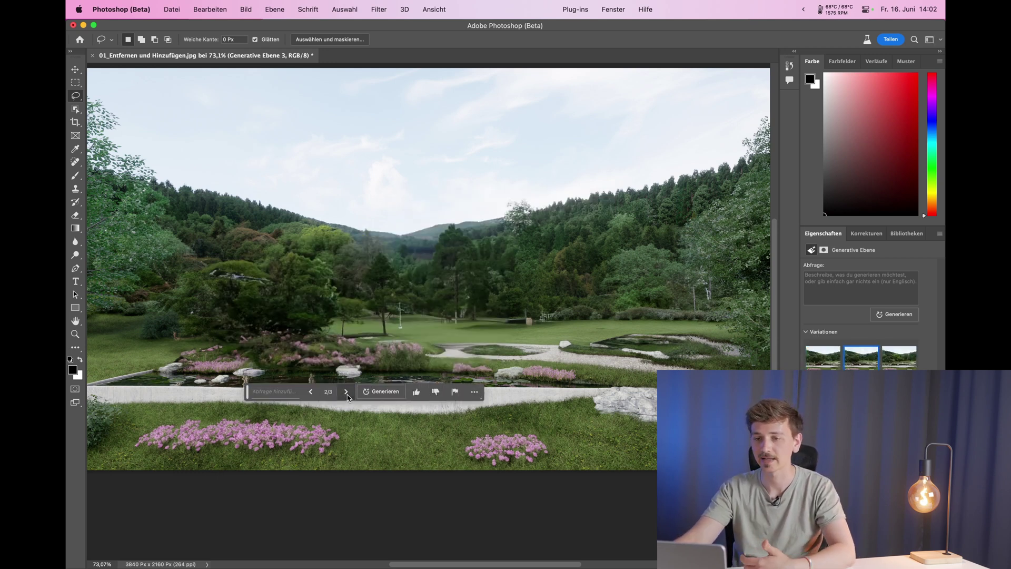
{"action": "left_click", "coordinate": [346, 393]}
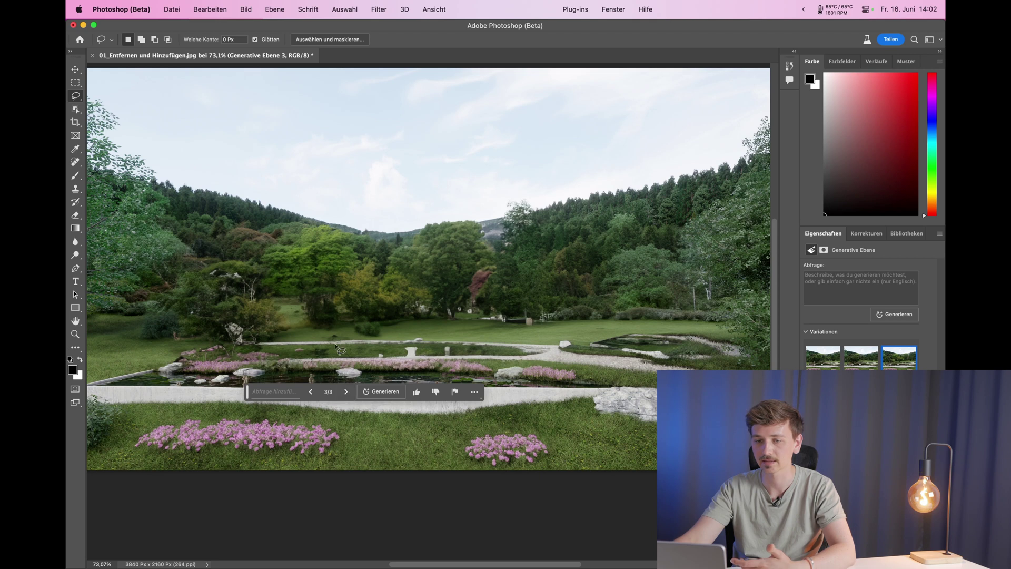
{"action": "scroll", "coordinate": [339, 325], "scroll_direction": "up", "scroll_amount": 2}
{"action": "scroll", "coordinate": [326, 330], "scroll_direction": "up", "scroll_amount": 2}
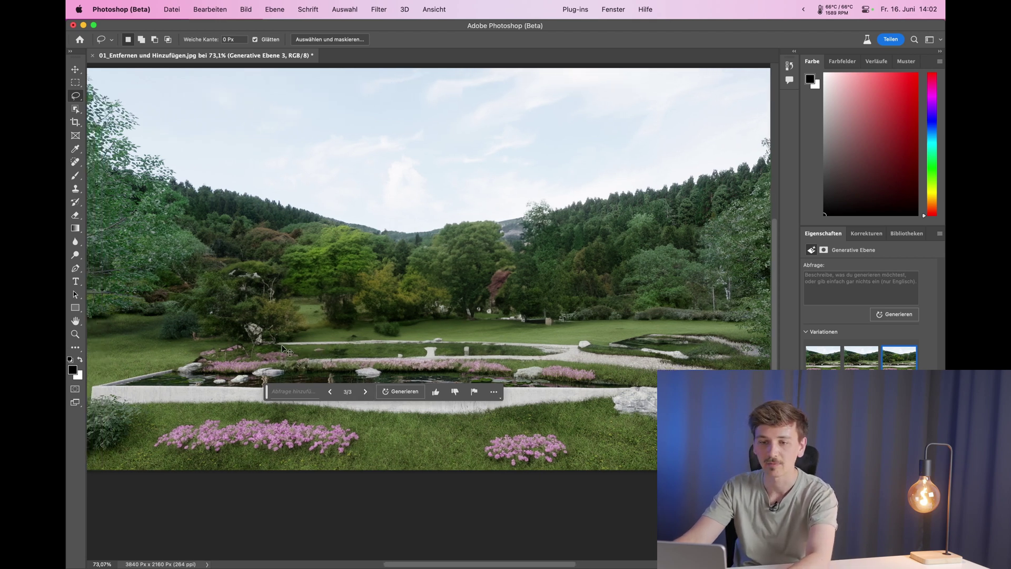
{"action": "scroll", "coordinate": [311, 337], "scroll_direction": "up", "scroll_amount": 2}
{"action": "scroll", "coordinate": [302, 344], "scroll_direction": "up", "scroll_amount": 2}
{"action": "scroll", "coordinate": [301, 344], "scroll_direction": "down", "scroll_amount": 4}
Outline the left pond area and generate a 'lake' fill, producing a gazebo and jetty.
{"action": "scroll", "coordinate": [301, 344], "scroll_direction": "down", "scroll_amount": 4}
{"action": "left_click_drag", "start_coordinate": [410, 308], "coordinate": [308, 252]}
{"action": "left_click_drag", "start_coordinate": [352, 389], "coordinate": [499, 387]}
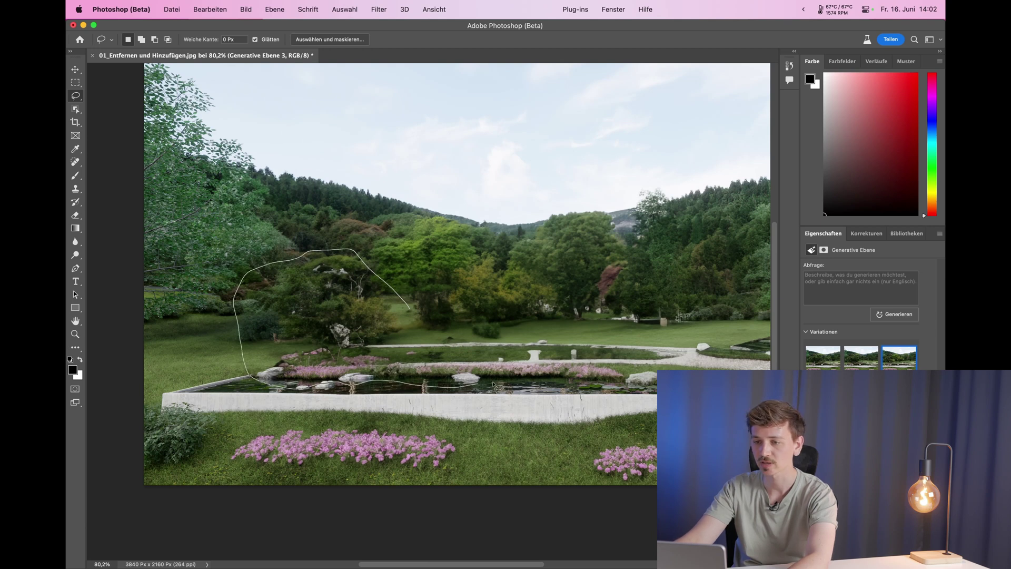
{"action": "left_click_drag", "start_coordinate": [418, 315], "coordinate": [407, 312]}
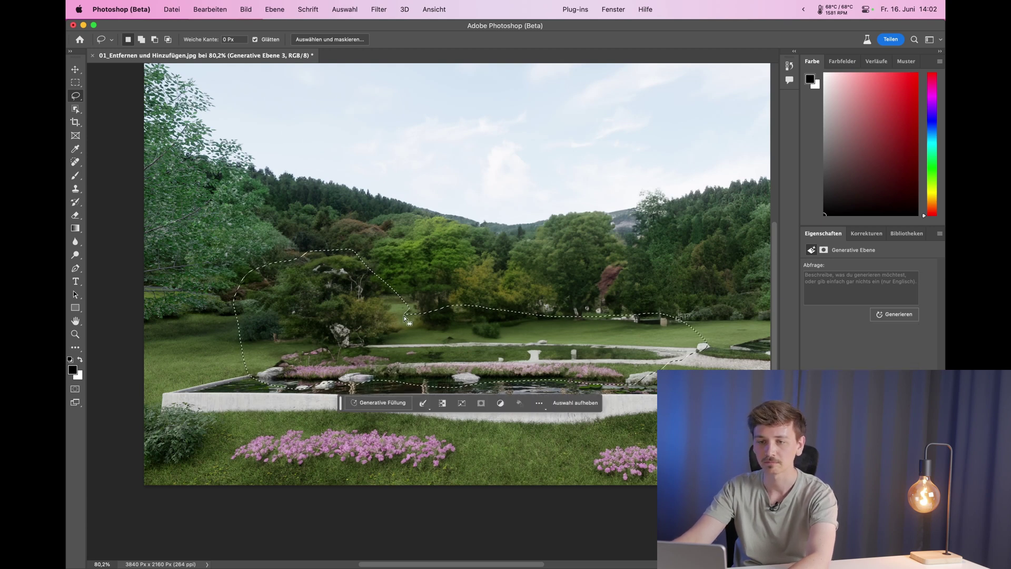
{"action": "left_click", "coordinate": [397, 401]}
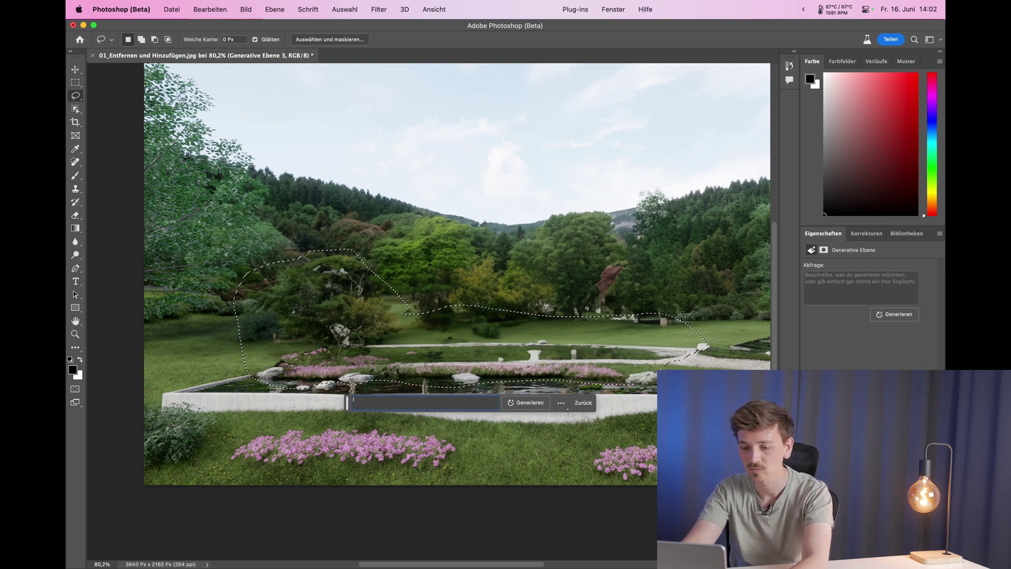
{"action": "type", "text": "lake"}
{"action": "left_click", "coordinate": [525, 403]}
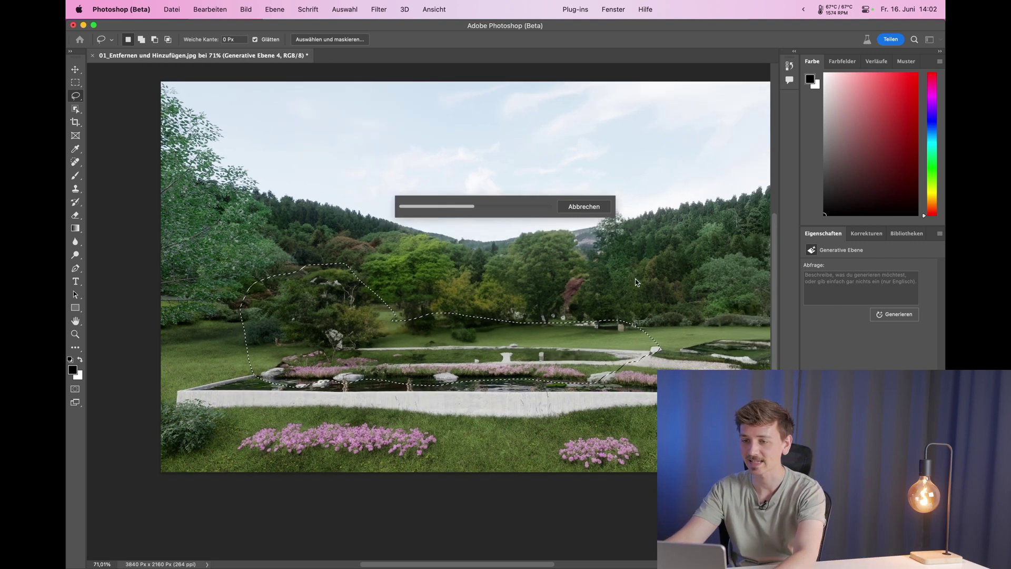
{"action": "scroll", "coordinate": [295, 353], "scroll_direction": "up", "scroll_amount": 5}
{"action": "scroll", "coordinate": [311, 337], "scroll_direction": "down", "scroll_amount": 3}
{"action": "scroll", "coordinate": [322, 322], "scroll_direction": "up", "scroll_amount": 5}
{"action": "scroll", "coordinate": [322, 322], "scroll_direction": "down", "scroll_amount": 5}
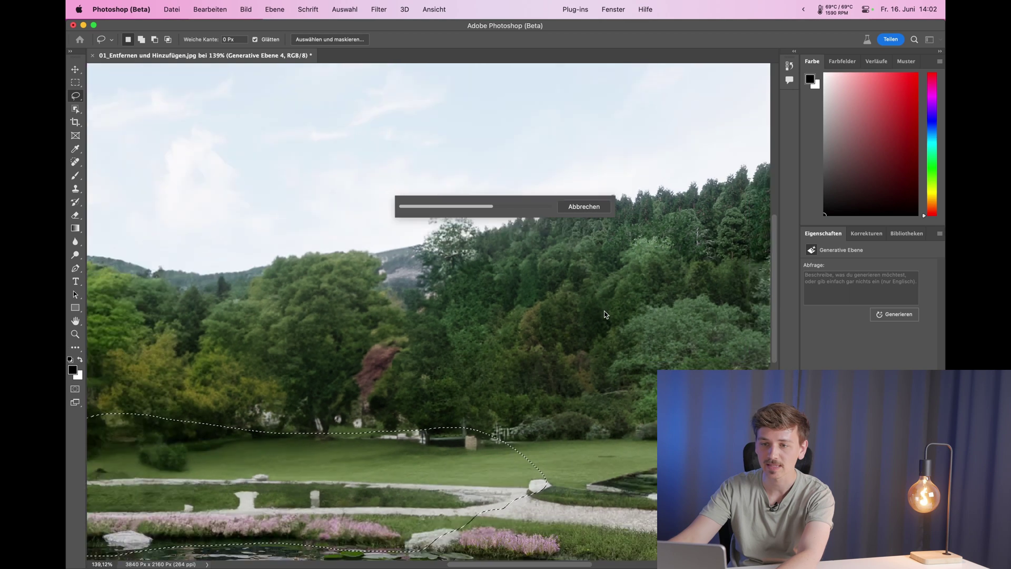
{"action": "scroll", "coordinate": [591, 416], "scroll_direction": "up", "scroll_amount": 2}
{"action": "scroll", "coordinate": [591, 416], "scroll_direction": "up", "scroll_amount": 2}
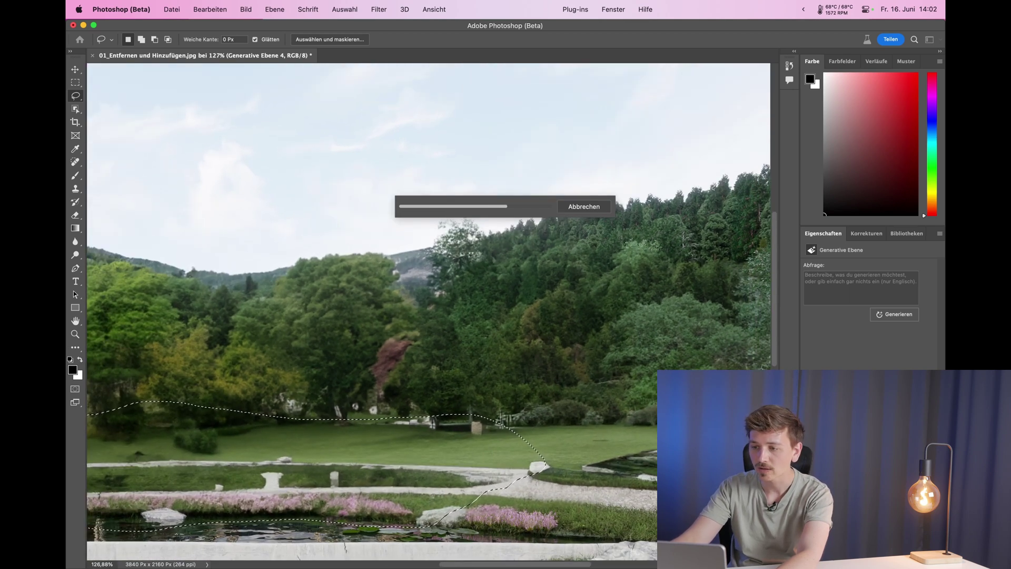
{"action": "scroll", "coordinate": [590, 415], "scroll_direction": "down", "scroll_amount": 2}
{"action": "scroll", "coordinate": [409, 410], "scroll_direction": "down", "scroll_amount": 2}
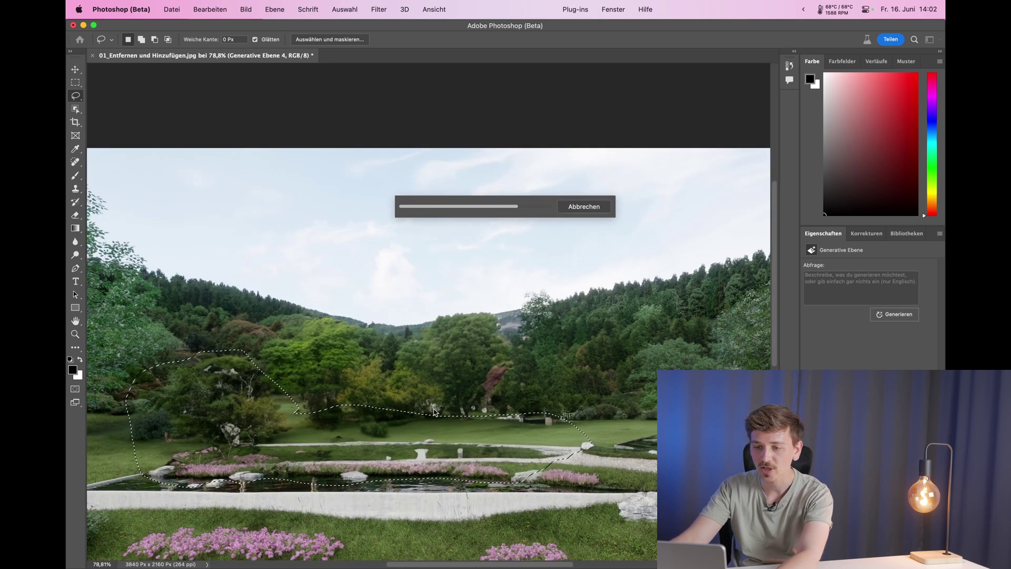
{"action": "scroll", "coordinate": [474, 431], "scroll_direction": "down", "scroll_amount": 2}
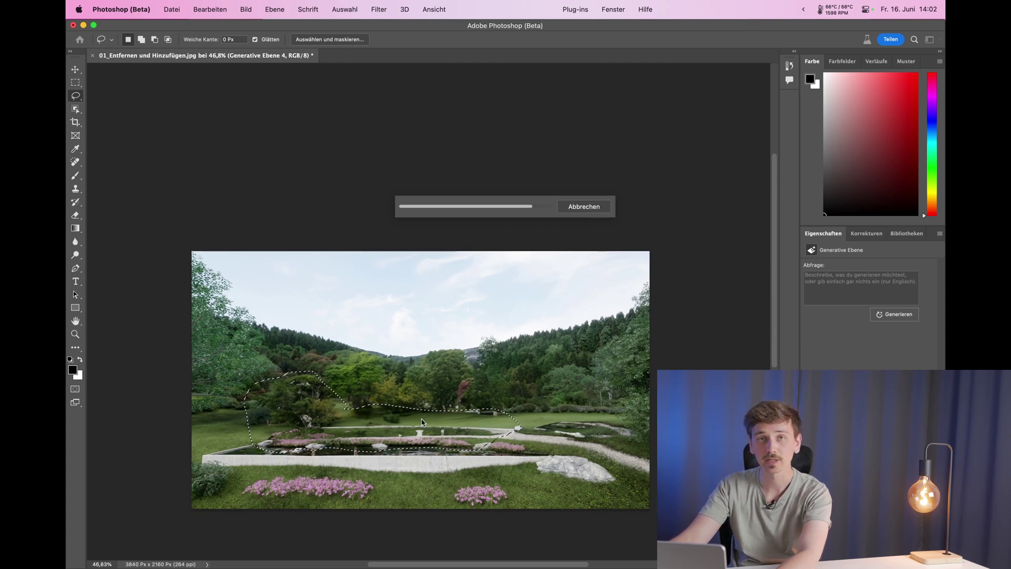
{"action": "scroll", "coordinate": [469, 424], "scroll_direction": "up", "scroll_amount": 5}
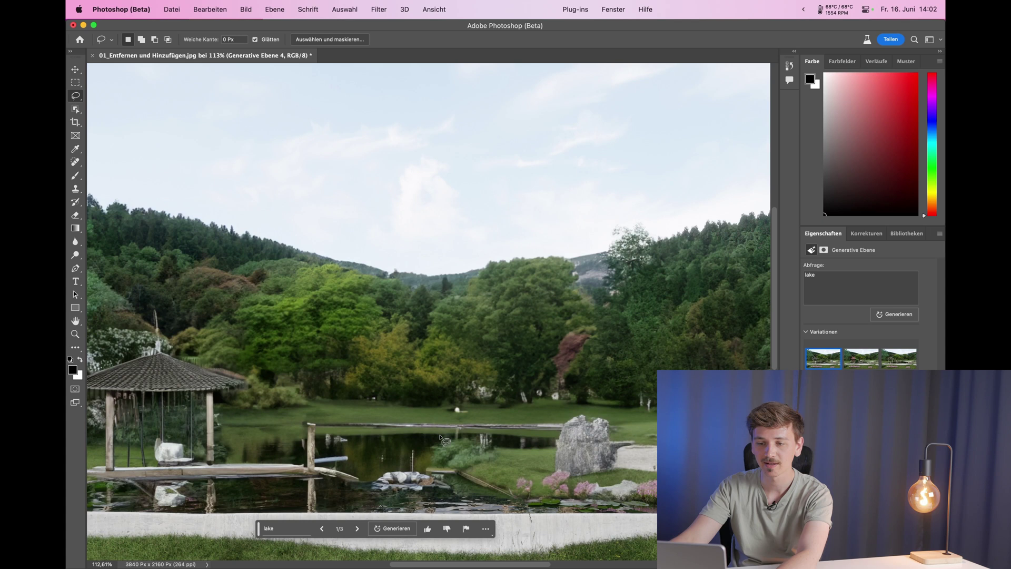
Preview the second and third lake variations, then step back to the second.
{"action": "scroll", "coordinate": [440, 437], "scroll_direction": "down", "scroll_amount": 5}
{"action": "scroll", "coordinate": [224, 436], "scroll_direction": "up", "scroll_amount": 3}
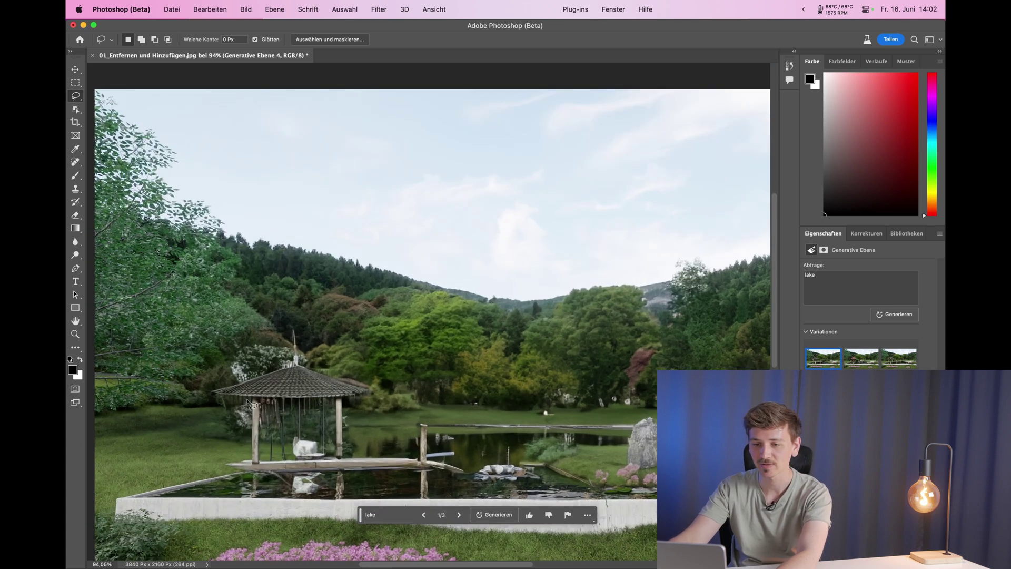
{"action": "scroll", "coordinate": [221, 420], "scroll_direction": "down", "scroll_amount": 1}
{"action": "left_click", "coordinate": [431, 506]}
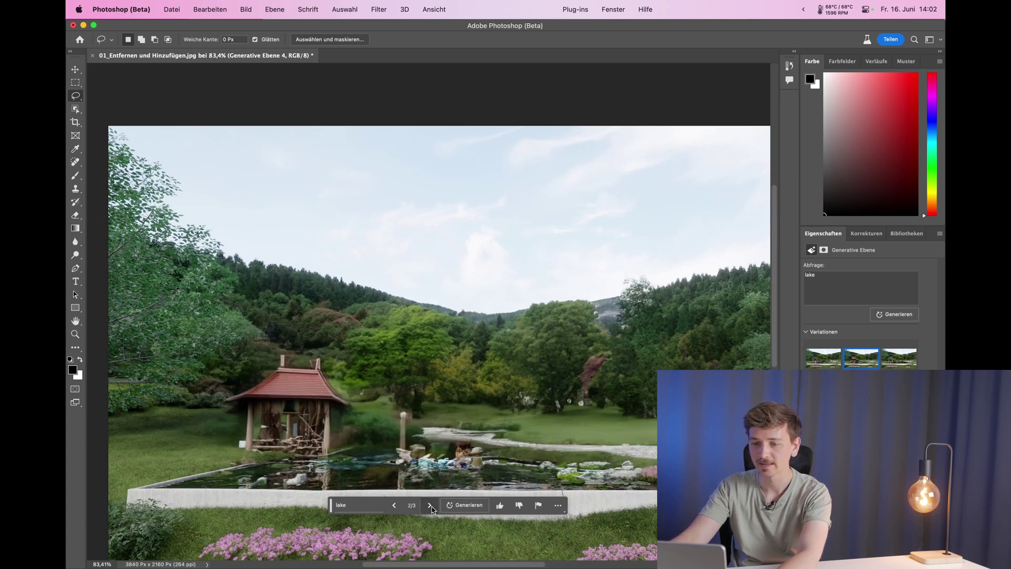
{"action": "left_click", "coordinate": [430, 507]}
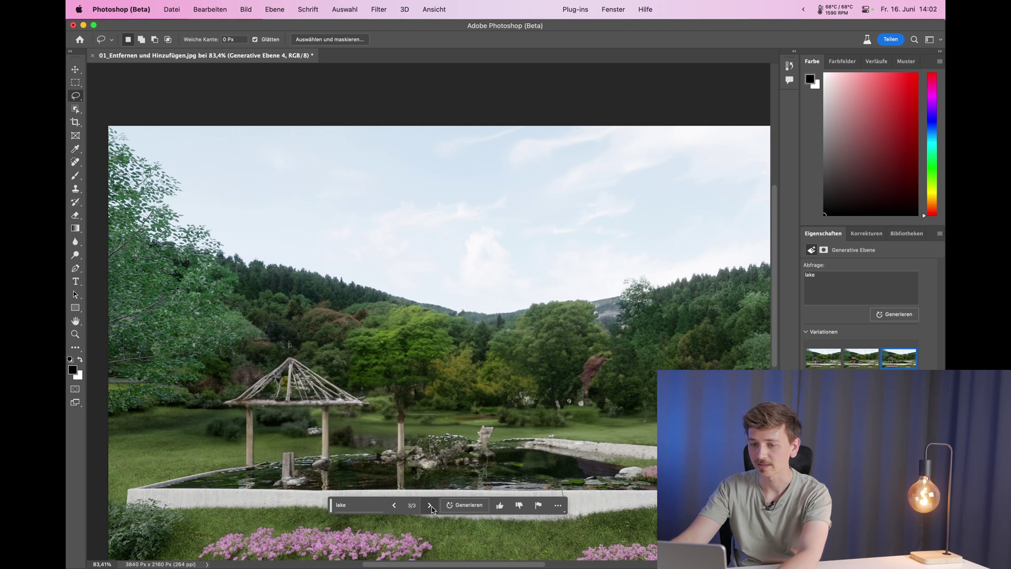
{"action": "left_click", "coordinate": [396, 505]}
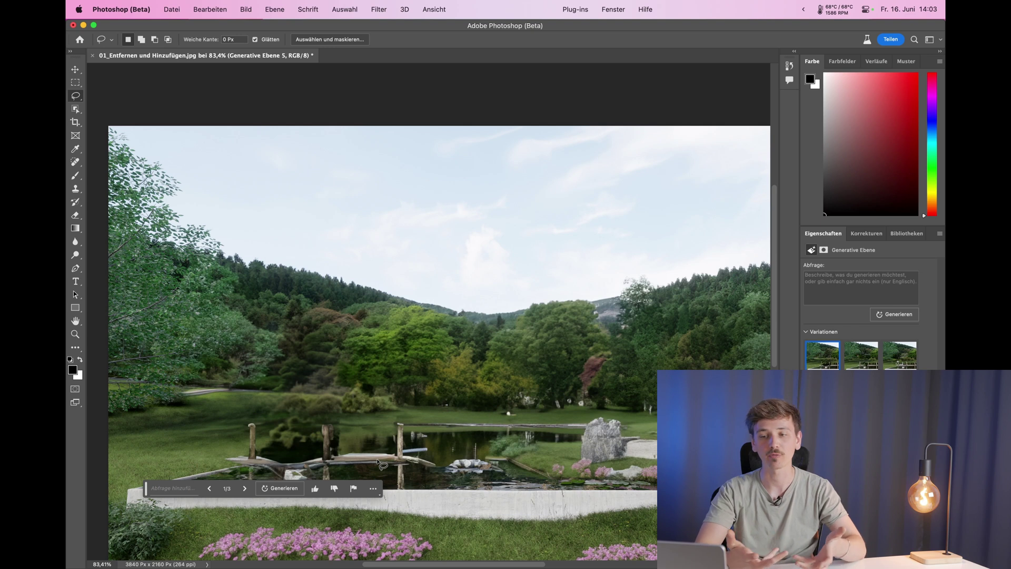
Bring up the 02_Kontext erweitern.png courtyard pavilion render to work on.
{"action": "scroll", "coordinate": [368, 432], "scroll_direction": "down", "scroll_amount": 1}
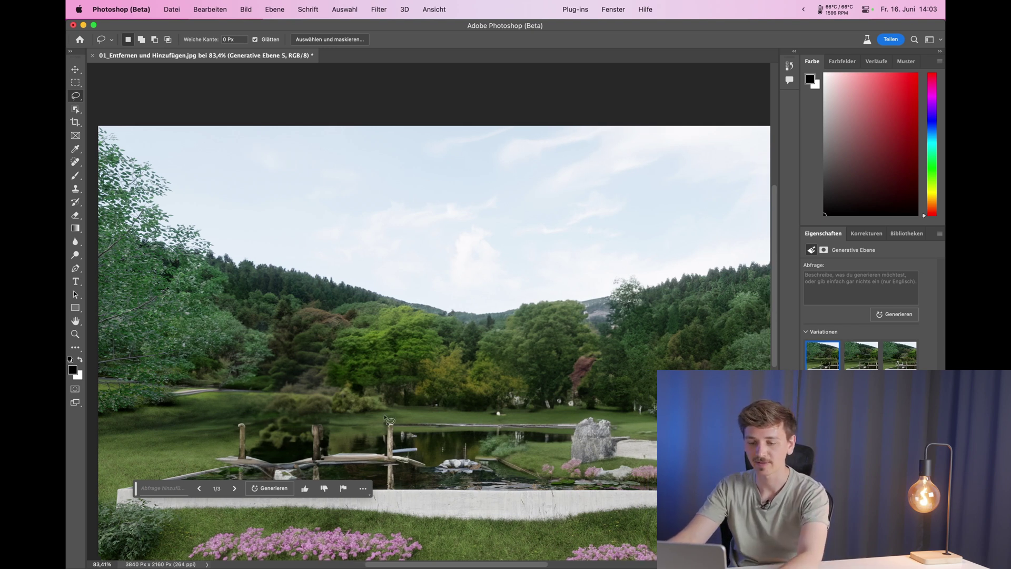
{"action": "scroll", "coordinate": [387, 420], "scroll_direction": "down", "scroll_amount": 5}
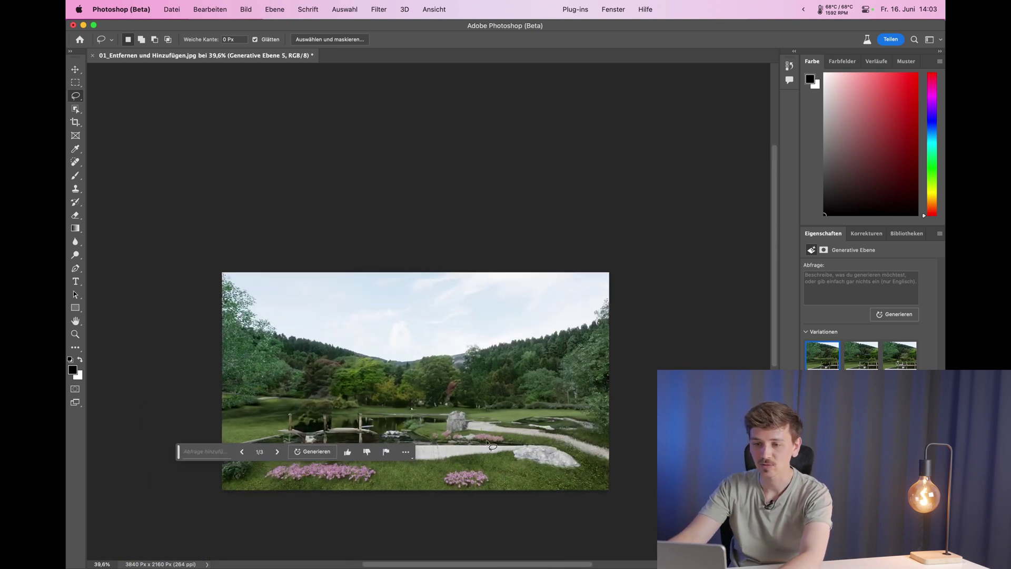
{"action": "scroll", "coordinate": [457, 442], "scroll_direction": "up", "scroll_amount": 2}
{"action": "left_click_drag", "start_coordinate": [123, 452], "coordinate": [138, 174]}
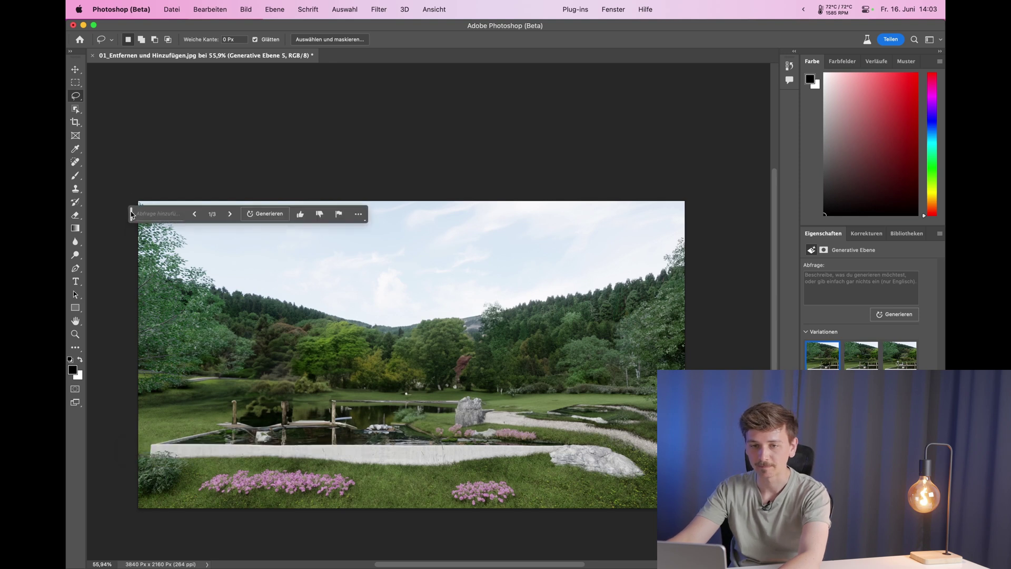
{"action": "scroll", "coordinate": [235, 390], "scroll_direction": "up", "scroll_amount": 1}
{"action": "scroll", "coordinate": [235, 391], "scroll_direction": "down", "scroll_amount": 1}
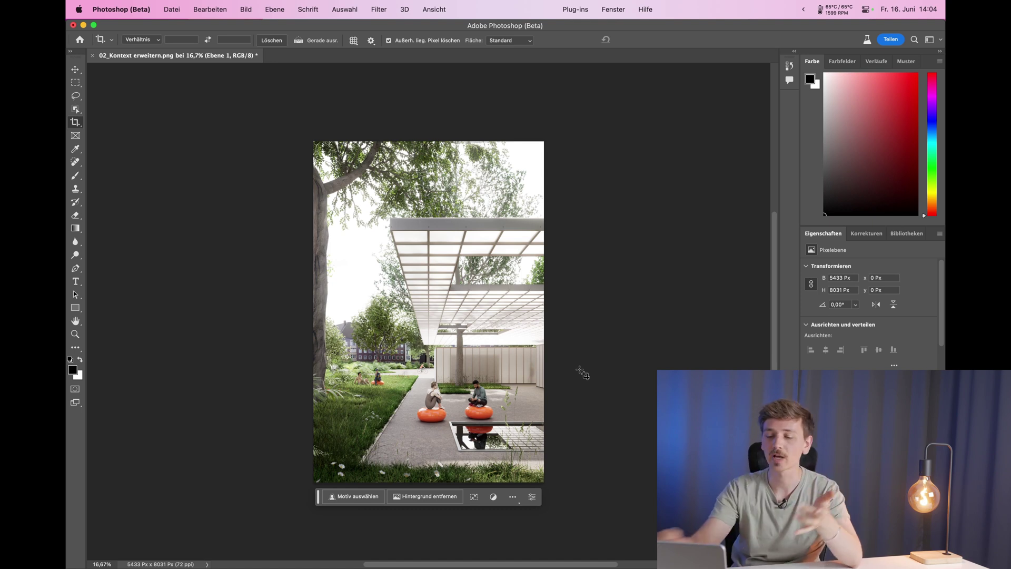
Crop outward on the left to widen the canvas to 8158 × 8031 px.
{"action": "scroll", "coordinate": [525, 406], "scroll_direction": "left", "scroll_amount": 1}
{"action": "scroll", "coordinate": [526, 406], "scroll_direction": "up", "scroll_amount": 1}
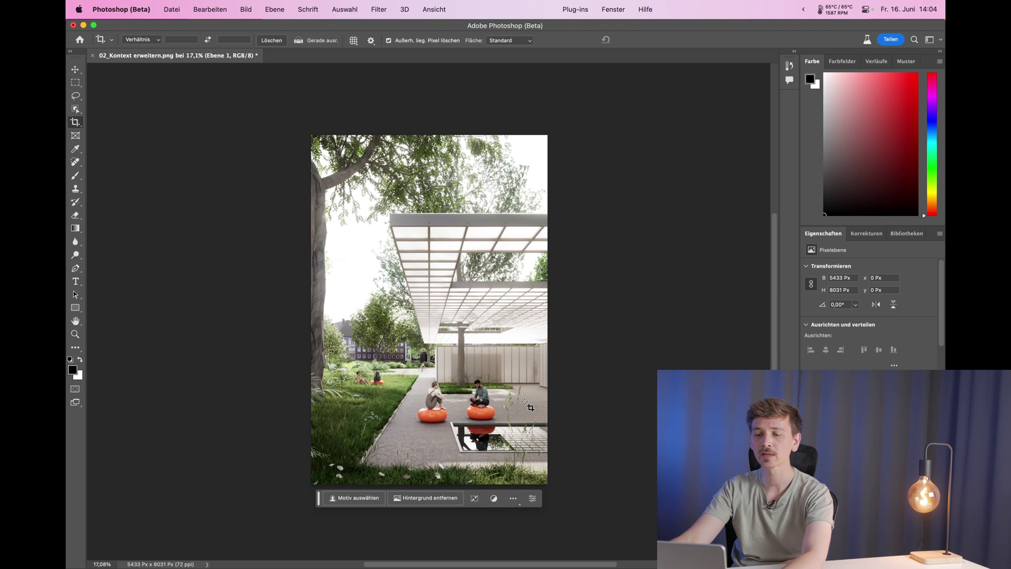
{"action": "scroll", "coordinate": [525, 403], "scroll_direction": "up", "scroll_amount": 1}
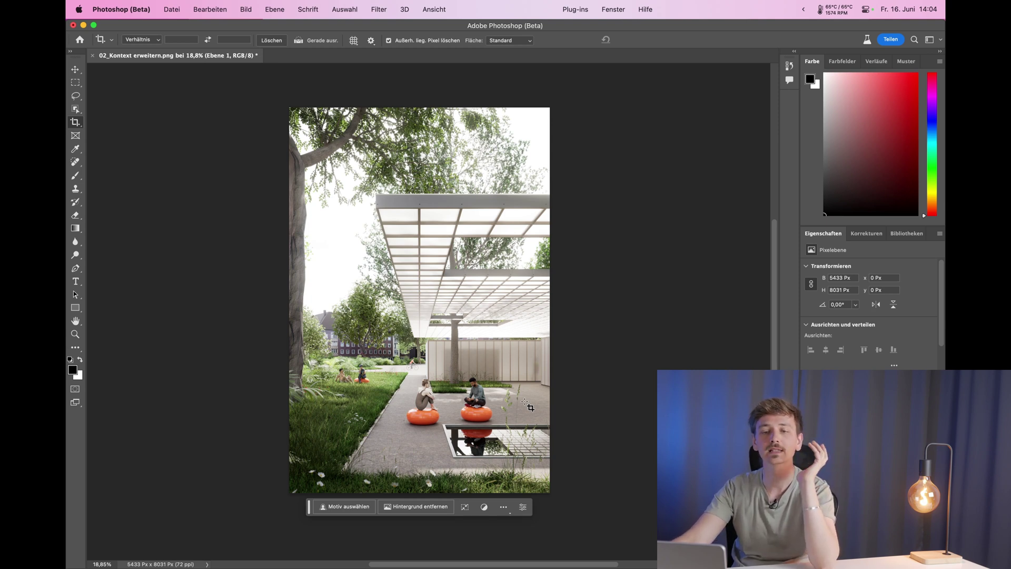
{"action": "left_click", "coordinate": [80, 122]}
{"action": "left_click_drag", "start_coordinate": [289, 308], "coordinate": [224, 301]}
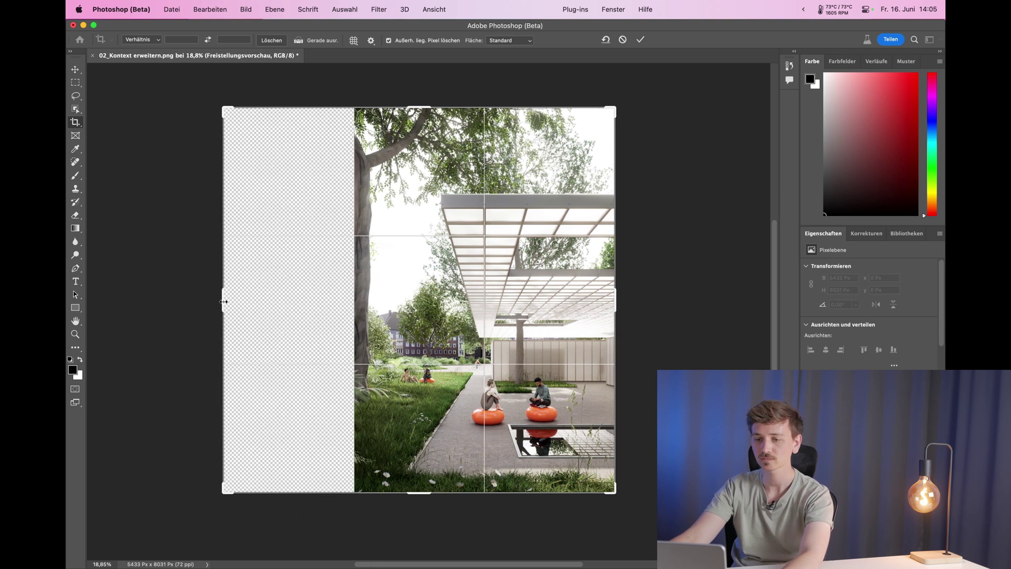
{"action": "key", "text": "Return"}
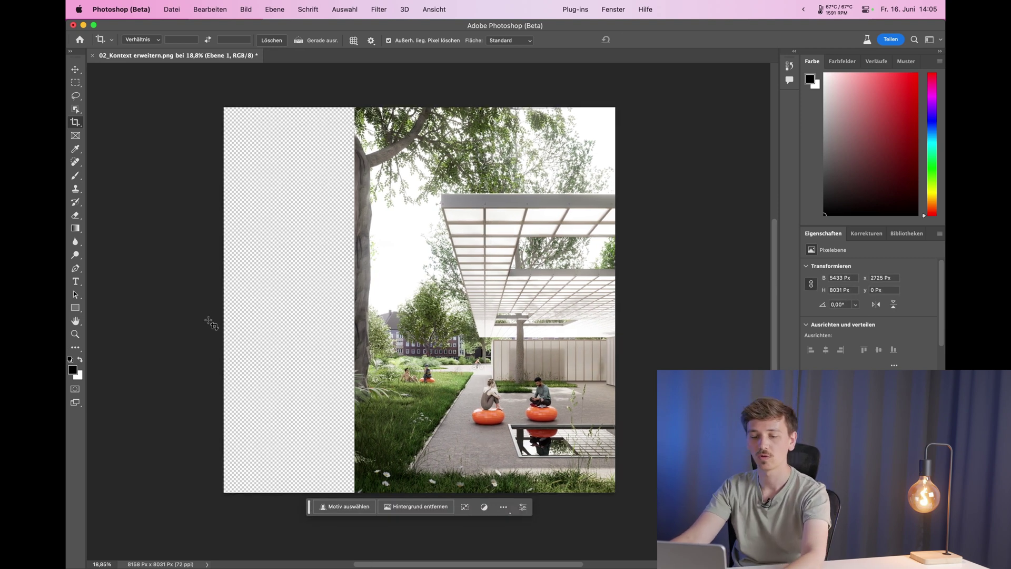
Marquee-select the transparent left strip and bring up its Generative Fill prompt.
{"action": "left_click", "coordinate": [75, 83]}
{"action": "left_click_drag", "start_coordinate": [222, 110], "coordinate": [358, 493]}
{"action": "left_click", "coordinate": [192, 377]}
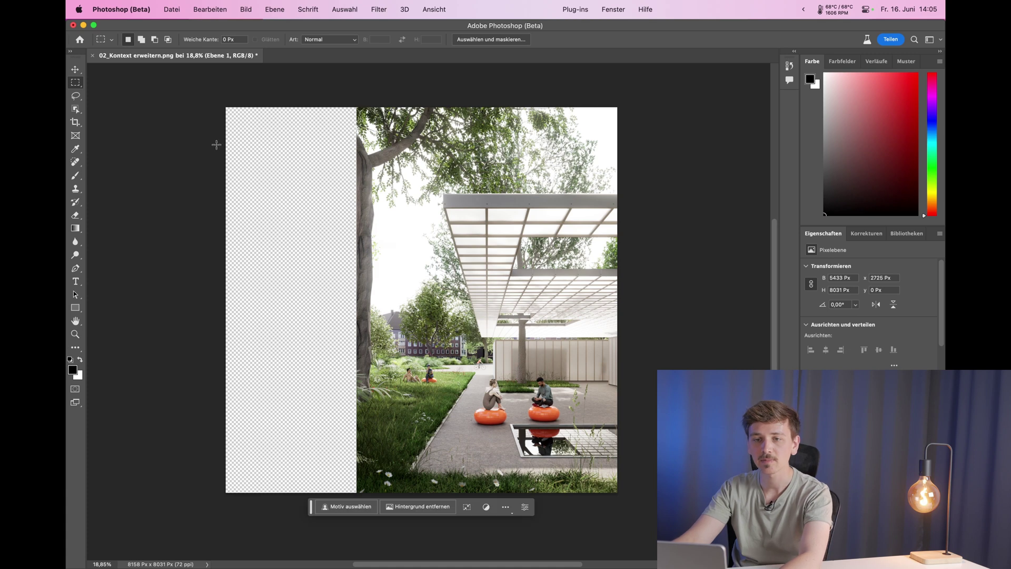
{"action": "mouse_move", "coordinate": [207, 86]}
{"action": "left_mouse_down"}
{"action": "mouse_move", "coordinate": [302, 426]}
{"action": "mouse_move", "coordinate": [360, 515]}
{"action": "left_mouse_up"}
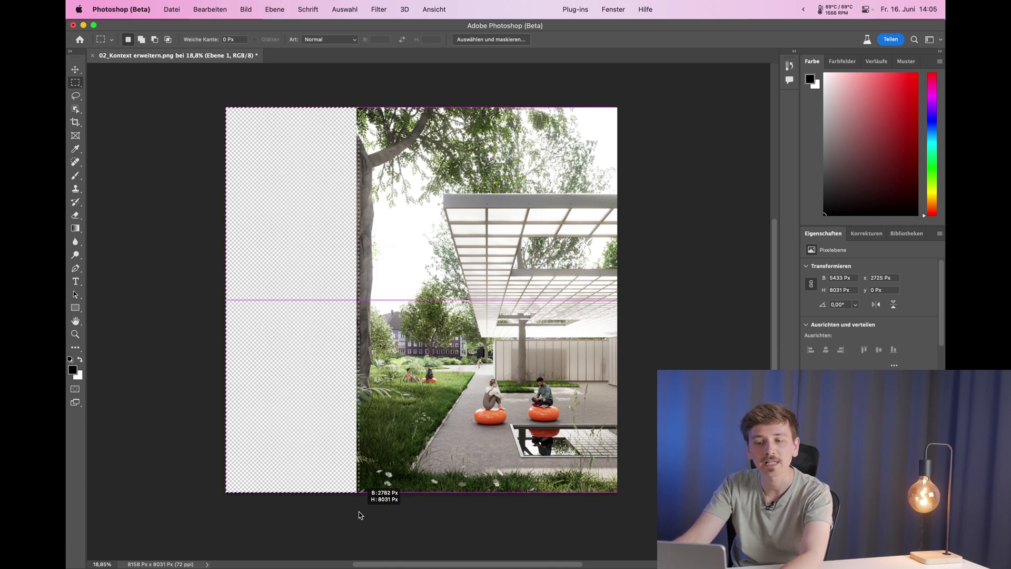
{"action": "left_click_drag", "start_coordinate": [360, 515], "coordinate": [360, 515]}
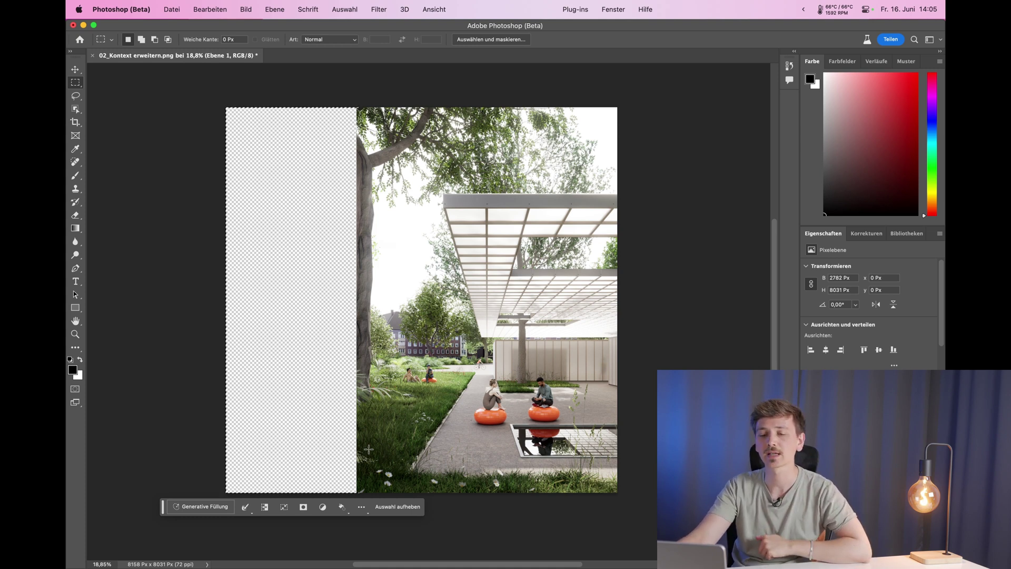
{"action": "left_click", "coordinate": [195, 507]}
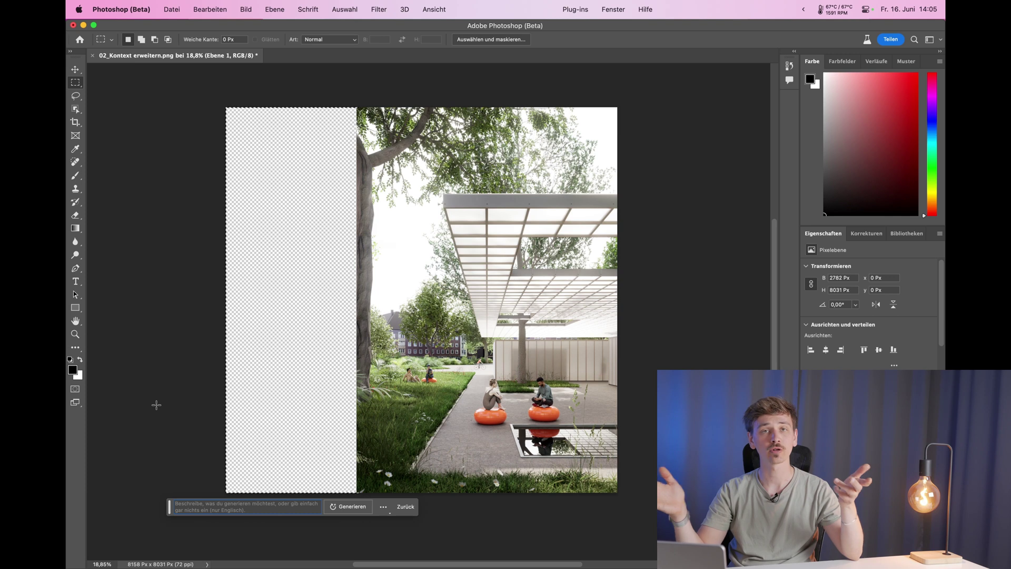
Run a promptless generative fill on the empty left strip and inspect the result.
{"action": "left_click", "coordinate": [350, 507]}
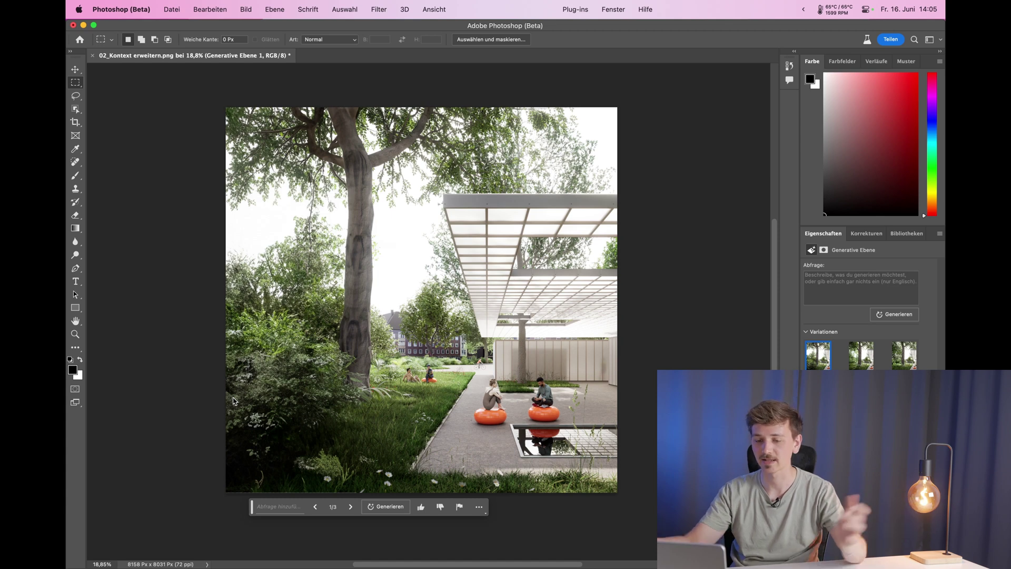
{"action": "scroll", "coordinate": [285, 365], "scroll_direction": "up", "scroll_amount": 2}
{"action": "scroll", "coordinate": [285, 365], "scroll_direction": "up", "scroll_amount": 3}
{"action": "scroll", "coordinate": [285, 365], "scroll_direction": "down", "scroll_amount": 3}
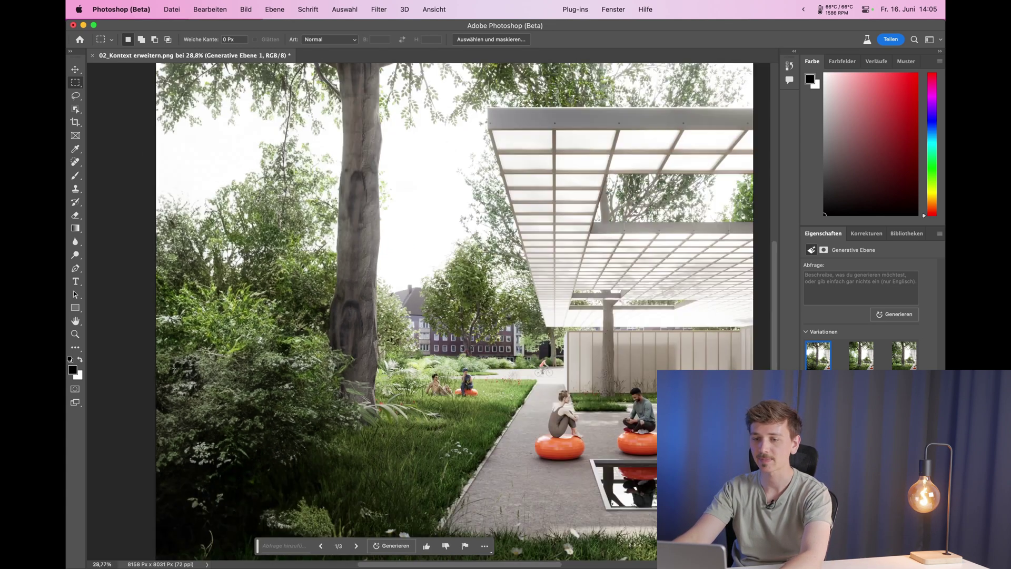
{"action": "scroll", "coordinate": [257, 415], "scroll_direction": "up", "scroll_amount": 3}
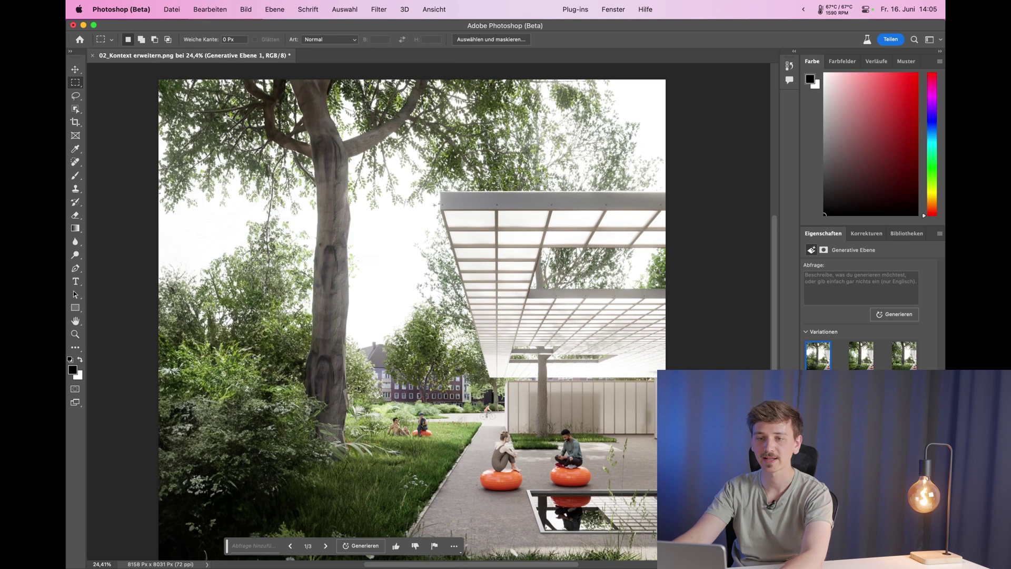
{"action": "scroll", "coordinate": [174, 236], "scroll_direction": "down", "scroll_amount": 1}
{"action": "scroll", "coordinate": [174, 236], "scroll_direction": "down", "scroll_amount": 2}
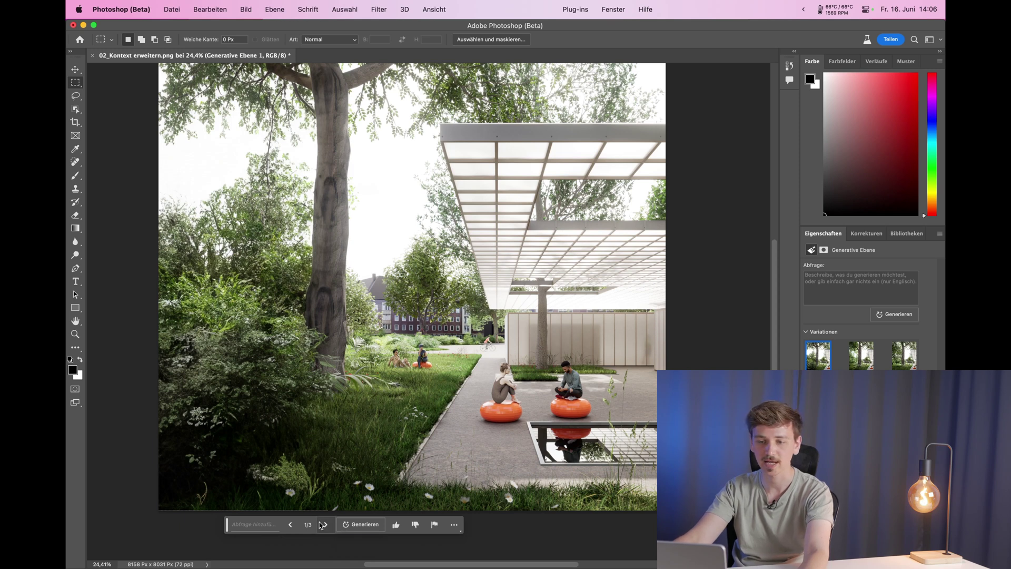
Compare the trees-and-lawn variations and settle on variation 3 of 3.
{"action": "left_click", "coordinate": [327, 525]}
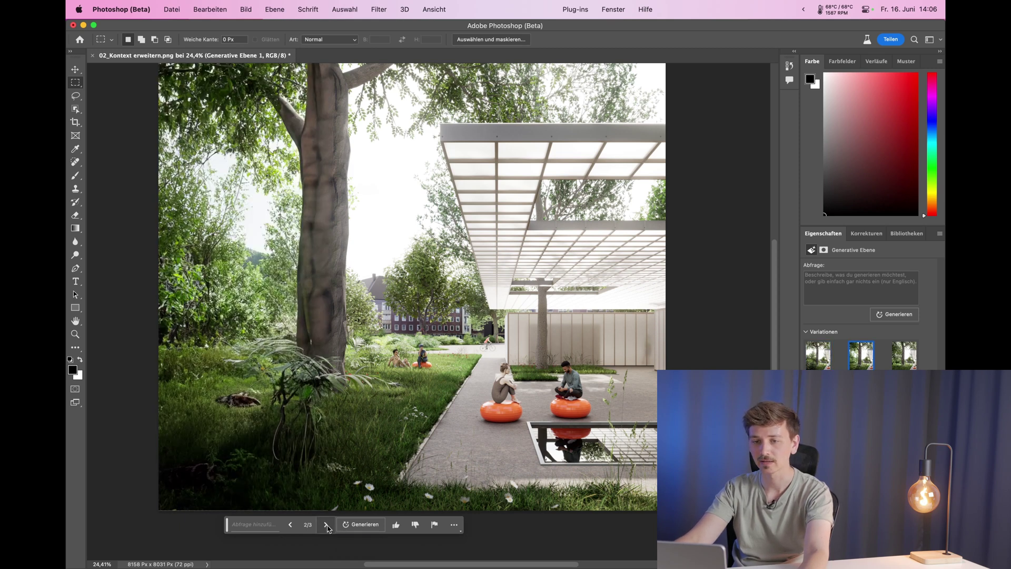
{"action": "left_click", "coordinate": [326, 525]}
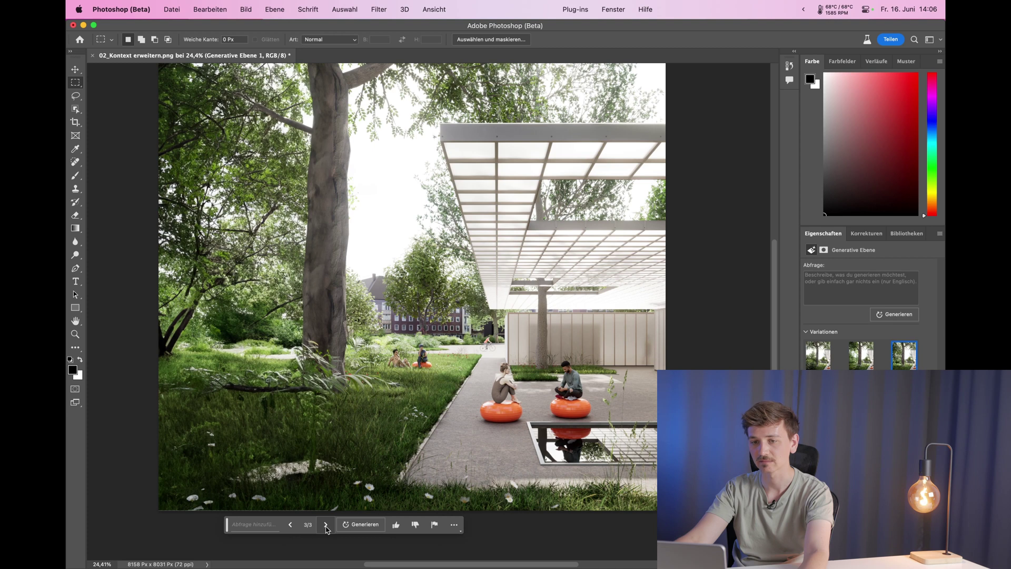
{"action": "left_click", "coordinate": [290, 525]}
{"action": "left_click", "coordinate": [325, 524]}
{"action": "scroll", "coordinate": [333, 379], "scroll_direction": "up", "scroll_amount": 2}
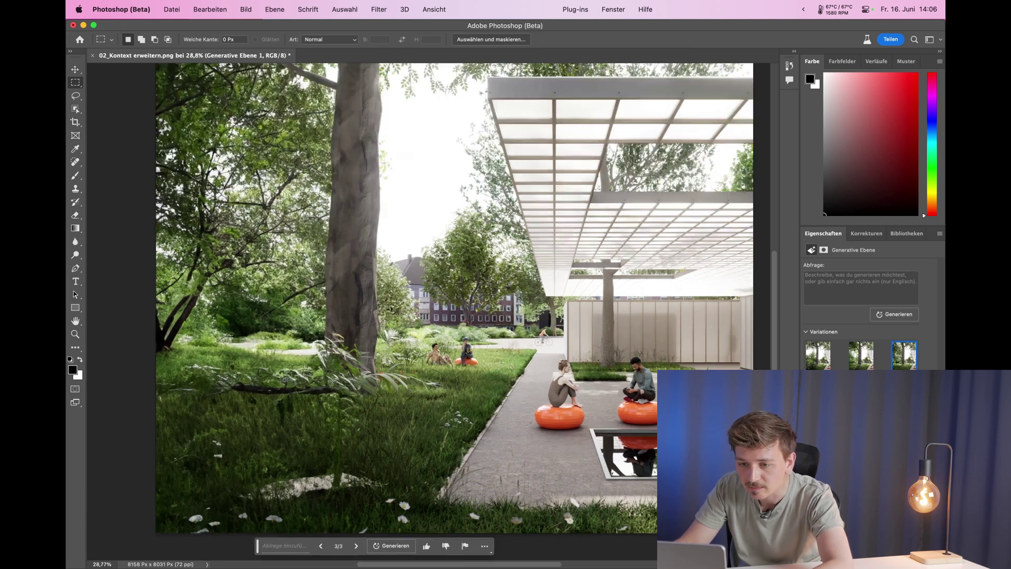
{"action": "scroll", "coordinate": [332, 379], "scroll_direction": "up", "scroll_amount": 3}
{"action": "scroll", "coordinate": [495, 316], "scroll_direction": "down", "scroll_amount": 1}
{"action": "scroll", "coordinate": [495, 316], "scroll_direction": "down", "scroll_amount": 2}
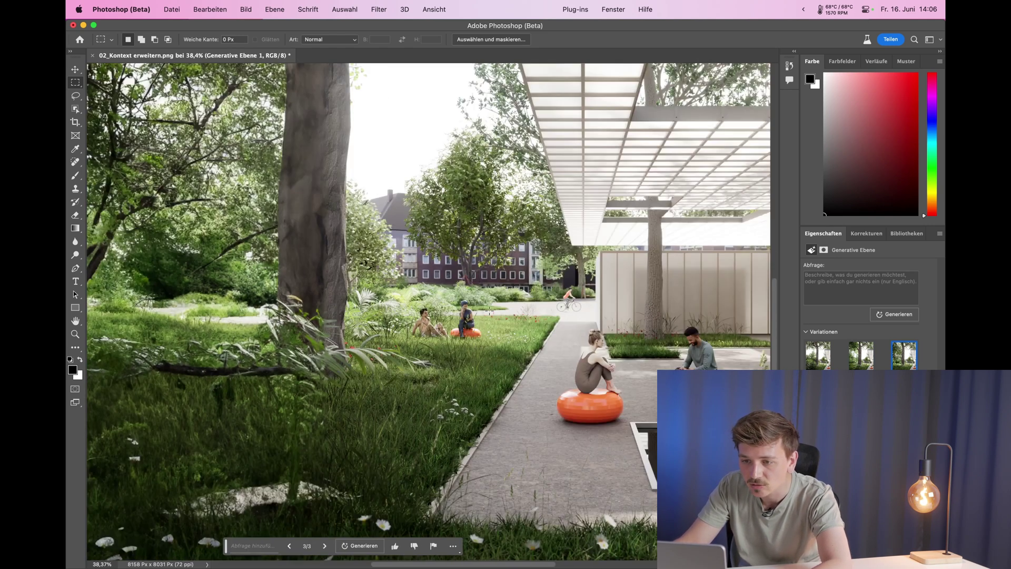
{"action": "scroll", "coordinate": [250, 324], "scroll_direction": "down", "scroll_amount": 1}
{"action": "scroll", "coordinate": [306, 358], "scroll_direction": "down", "scroll_amount": 2}
{"action": "scroll", "coordinate": [364, 388], "scroll_direction": "down", "scroll_amount": 1}
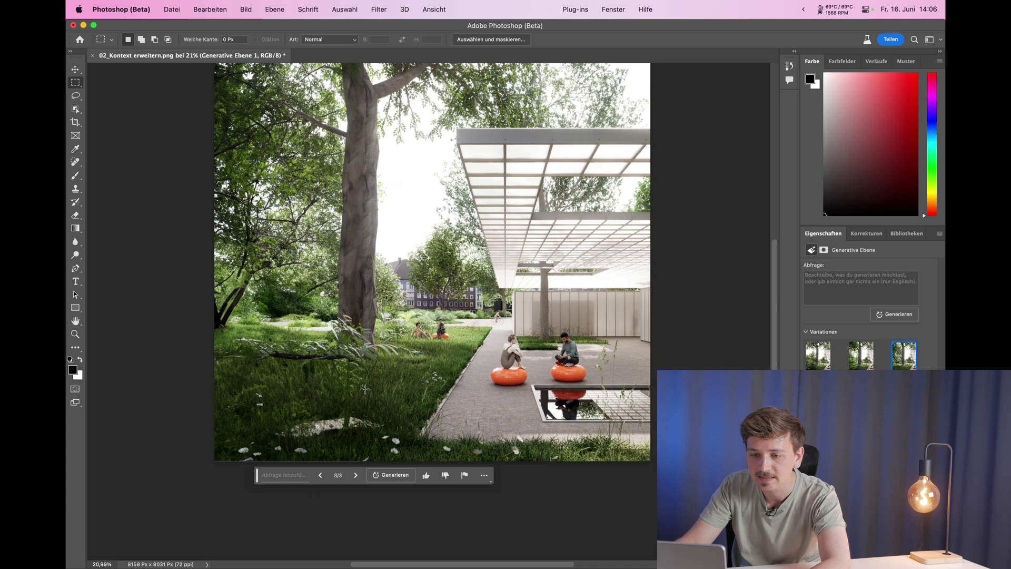
{"action": "scroll", "coordinate": [373, 435], "scroll_direction": "down", "scroll_amount": 2}
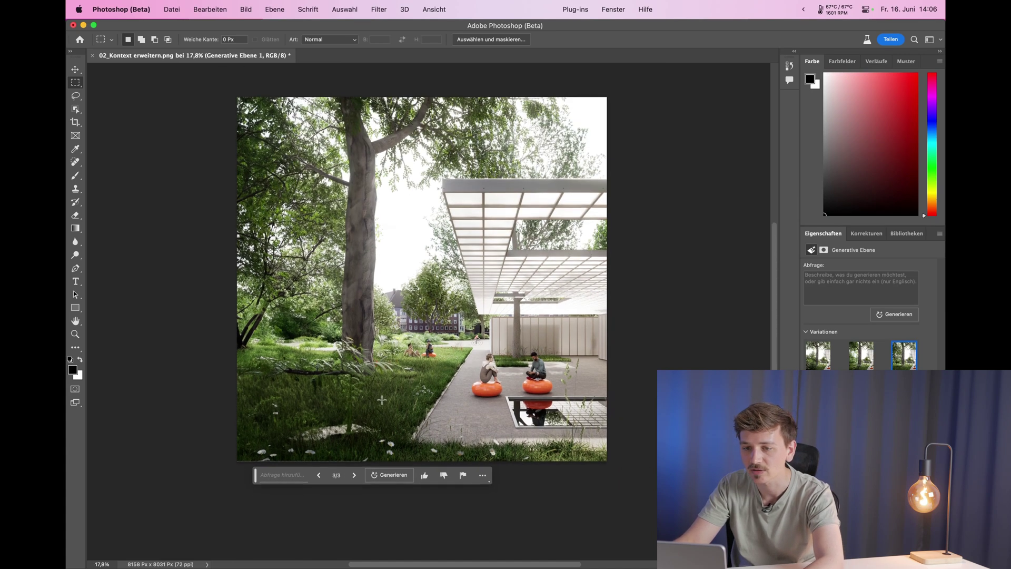
{"action": "scroll", "coordinate": [382, 399], "scroll_direction": "up", "scroll_amount": 1}
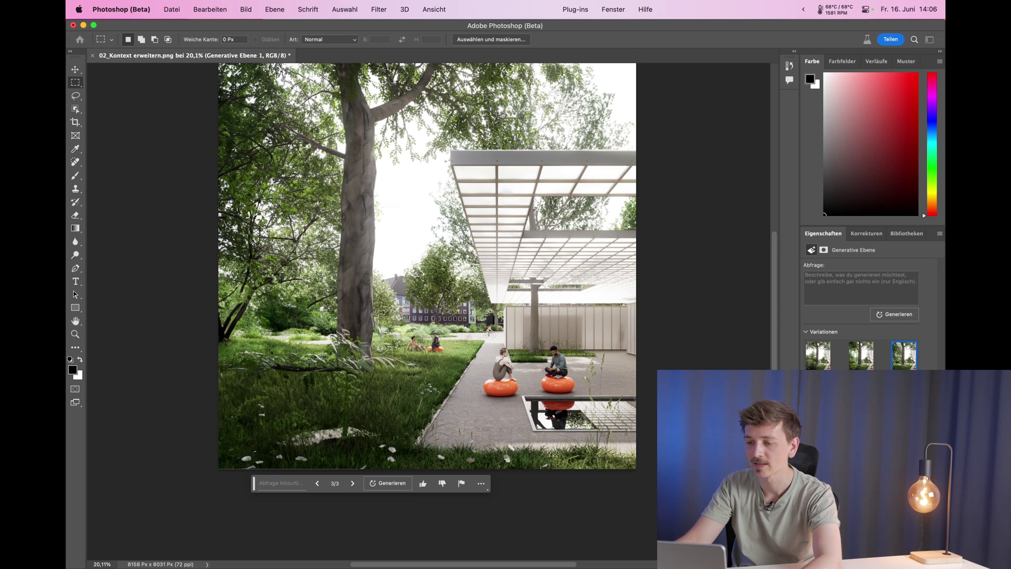
Delete Generative Ebene 1 and regenerate the left strip with the prompt 'street scene'.
{"action": "key", "text": "BackSpace"}
{"action": "left_click", "coordinate": [497, 214]}
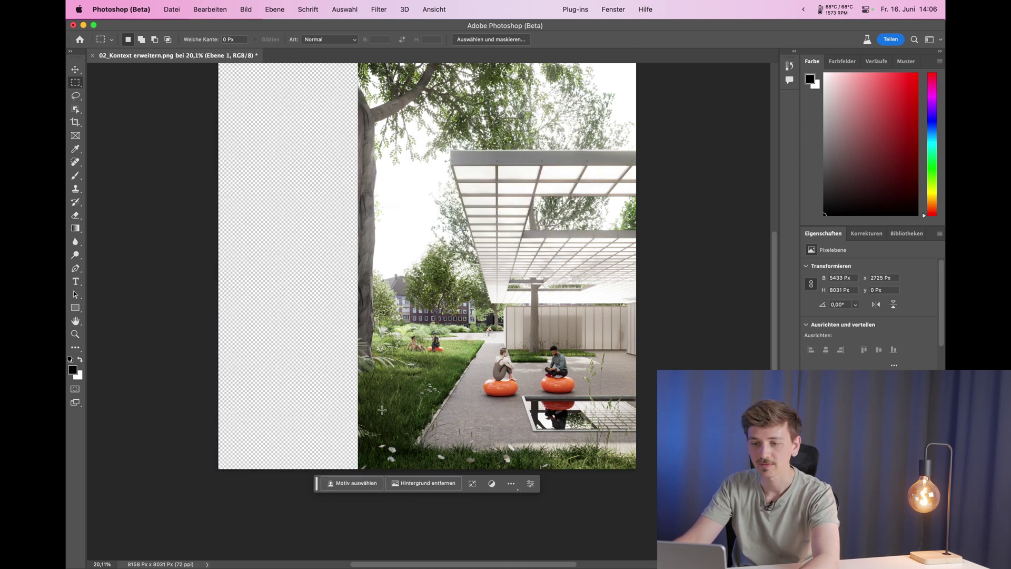
{"action": "scroll", "coordinate": [174, 158], "scroll_direction": "up", "scroll_amount": 2}
{"action": "mouse_move", "coordinate": [219, 111]}
{"action": "left_mouse_down"}
{"action": "mouse_move", "coordinate": [365, 535]}
{"action": "mouse_move", "coordinate": [359, 529]}
{"action": "left_mouse_up"}
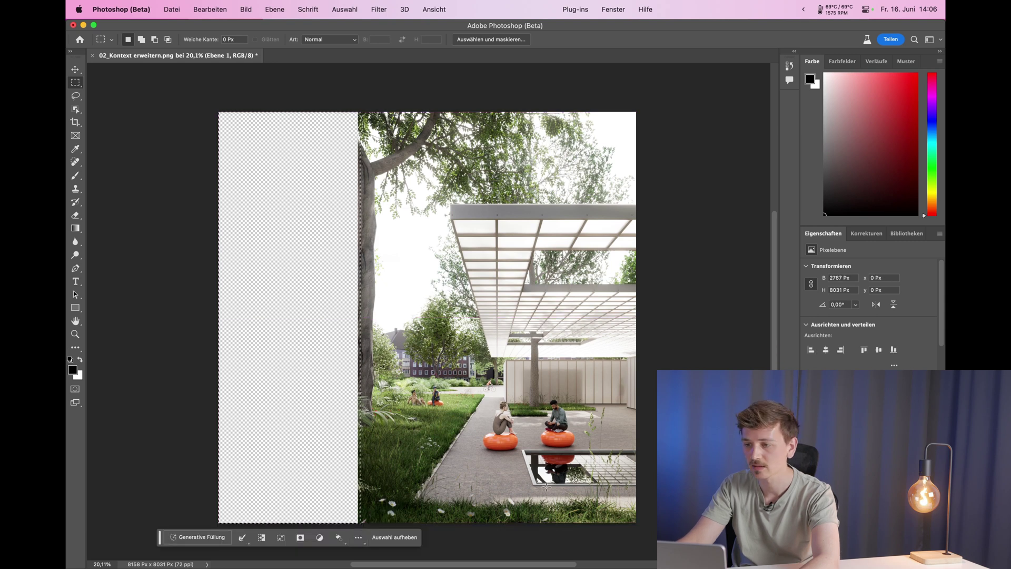
{"action": "left_click", "coordinate": [225, 537]}
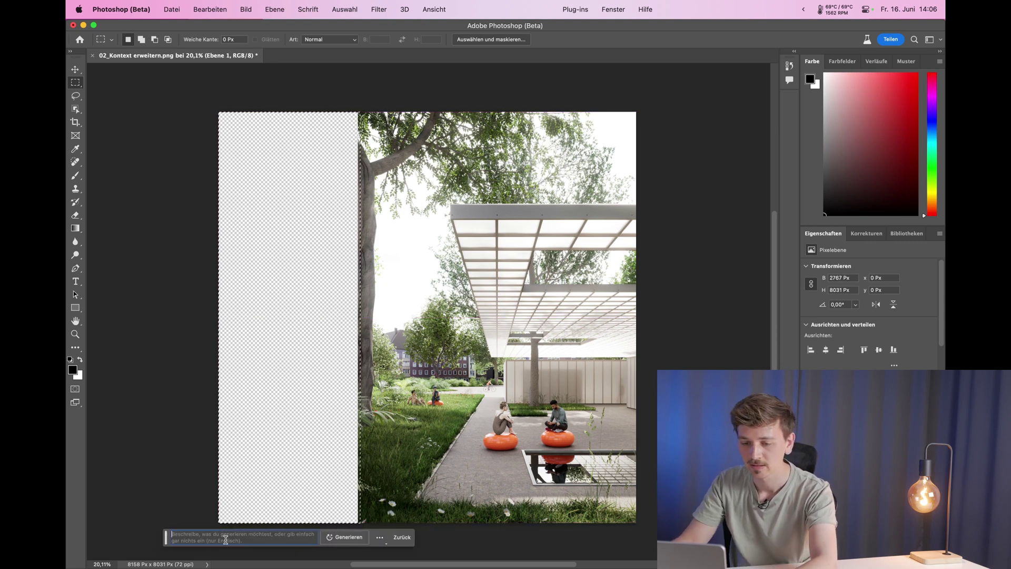
{"action": "type", "text": "street scene"}
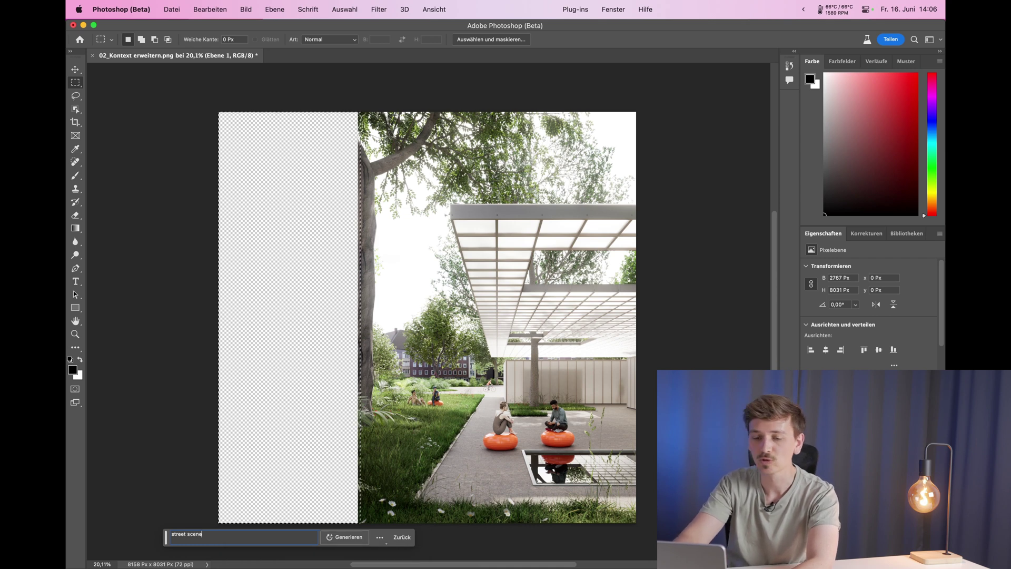
{"action": "key", "text": "Return"}
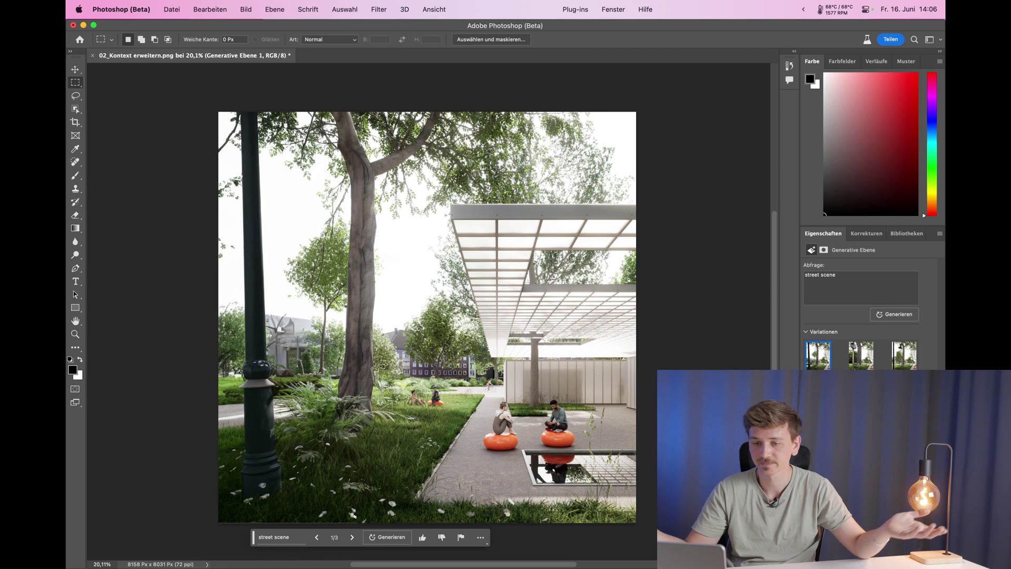
Preview the second and third street scene variations, then return to the second.
{"action": "scroll", "coordinate": [237, 505], "scroll_direction": "up", "scroll_amount": 2}
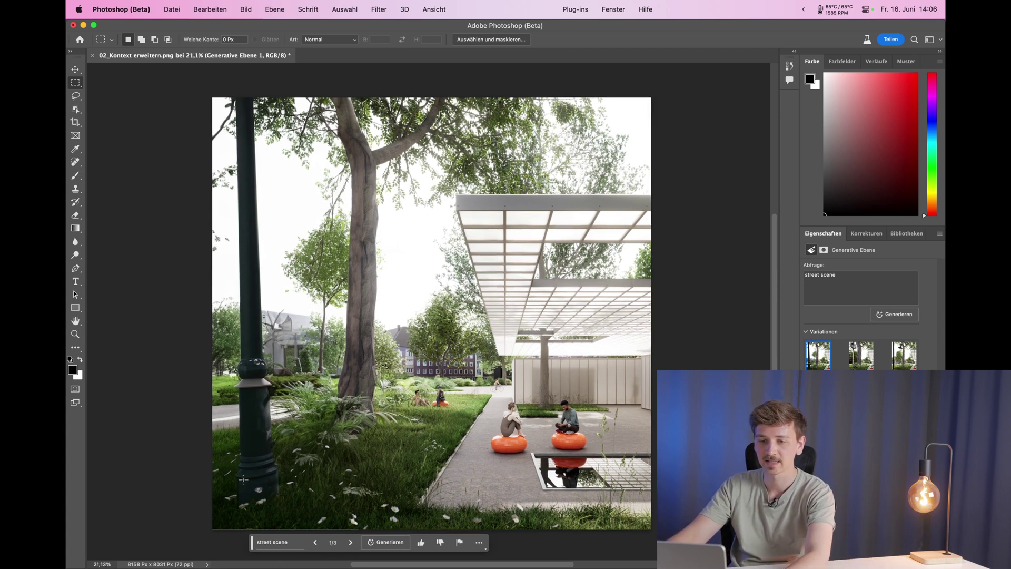
{"action": "scroll", "coordinate": [239, 453], "scroll_direction": "up", "scroll_amount": 3}
{"action": "scroll", "coordinate": [266, 363], "scroll_direction": "up", "scroll_amount": 1}
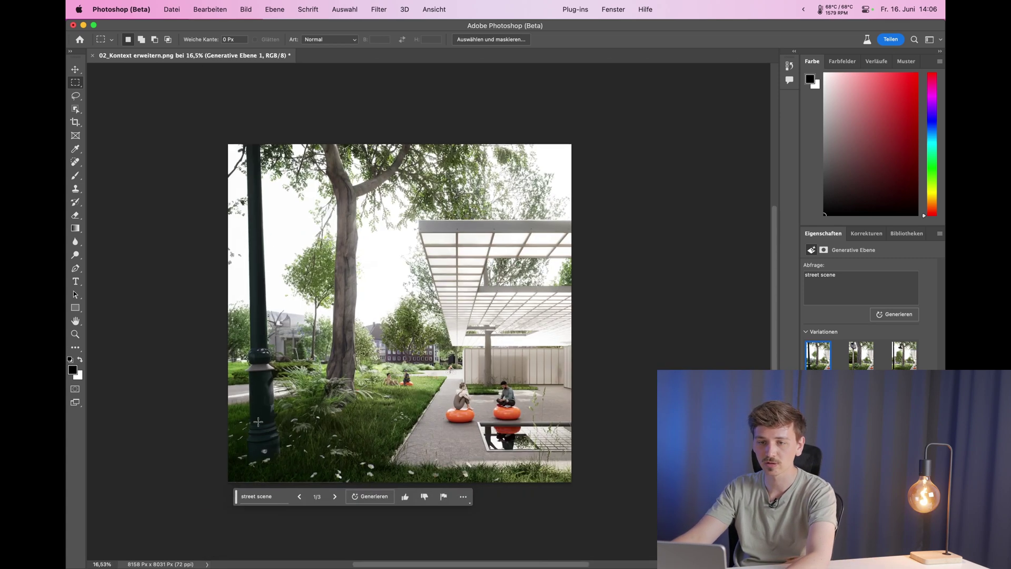
{"action": "scroll", "coordinate": [272, 348], "scroll_direction": "up", "scroll_amount": 2}
{"action": "scroll", "coordinate": [278, 334], "scroll_direction": "up", "scroll_amount": 1}
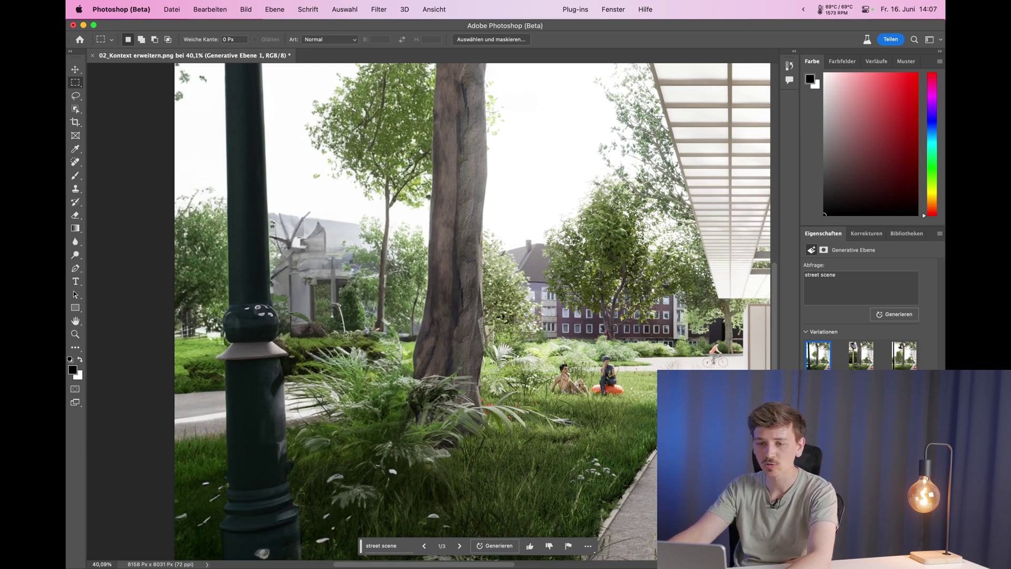
{"action": "scroll", "coordinate": [295, 405], "scroll_direction": "down", "scroll_amount": 3}
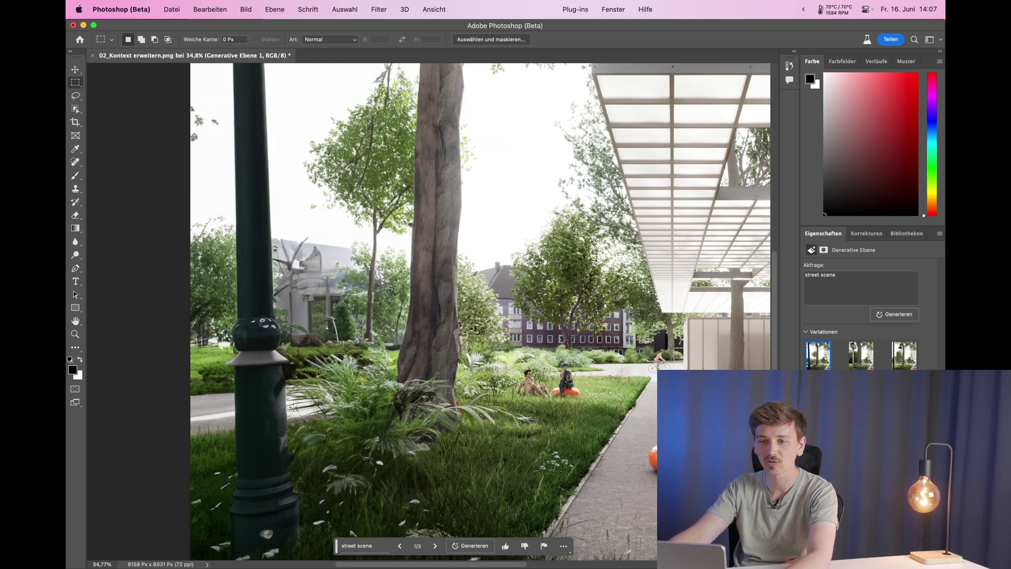
{"action": "scroll", "coordinate": [428, 191], "scroll_direction": "up", "scroll_amount": 2}
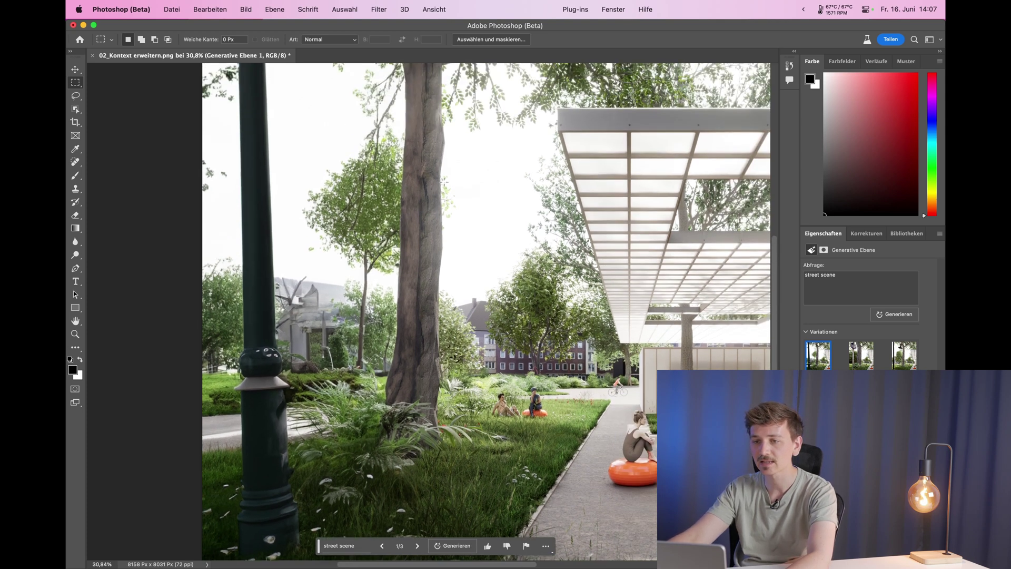
{"action": "scroll", "coordinate": [413, 285], "scroll_direction": "down", "scroll_amount": 1}
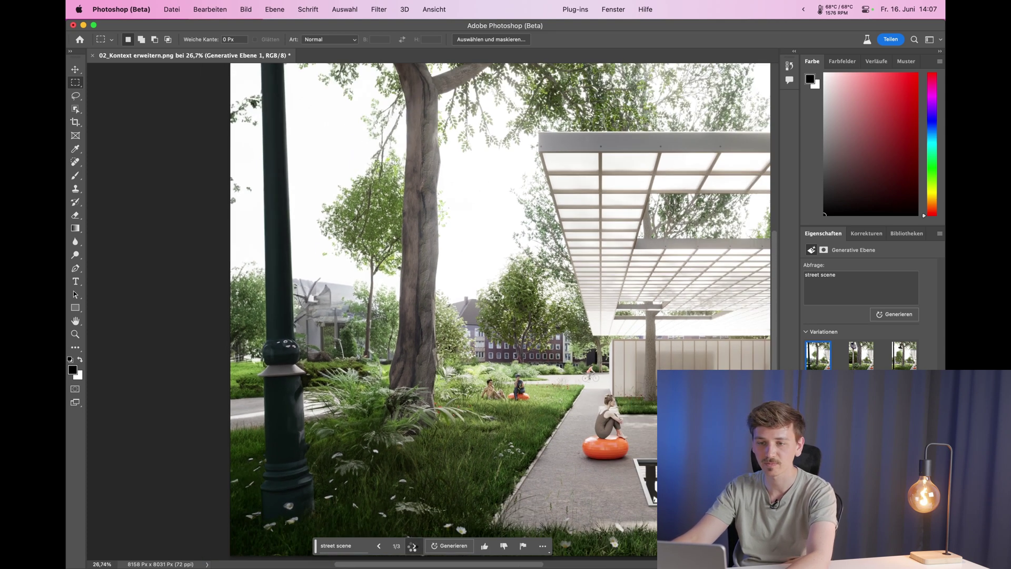
{"action": "left_click", "coordinate": [413, 546]}
{"action": "left_click", "coordinate": [414, 547]}
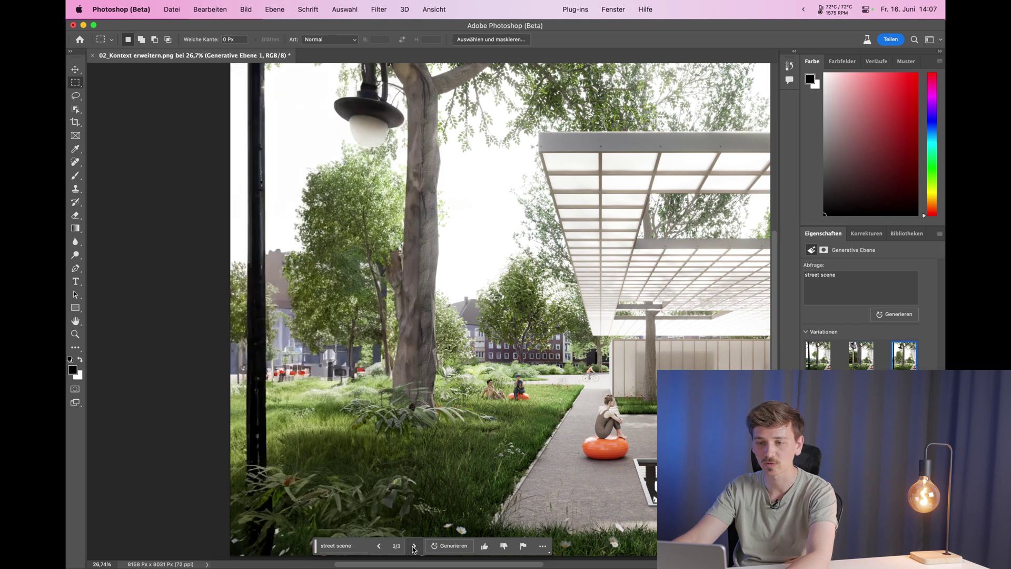
{"action": "left_click", "coordinate": [380, 546]}
Keep street scene variation 3 of 3 with the black lantern lamp post.
{"action": "scroll", "coordinate": [368, 527], "scroll_direction": "down", "scroll_amount": 1}
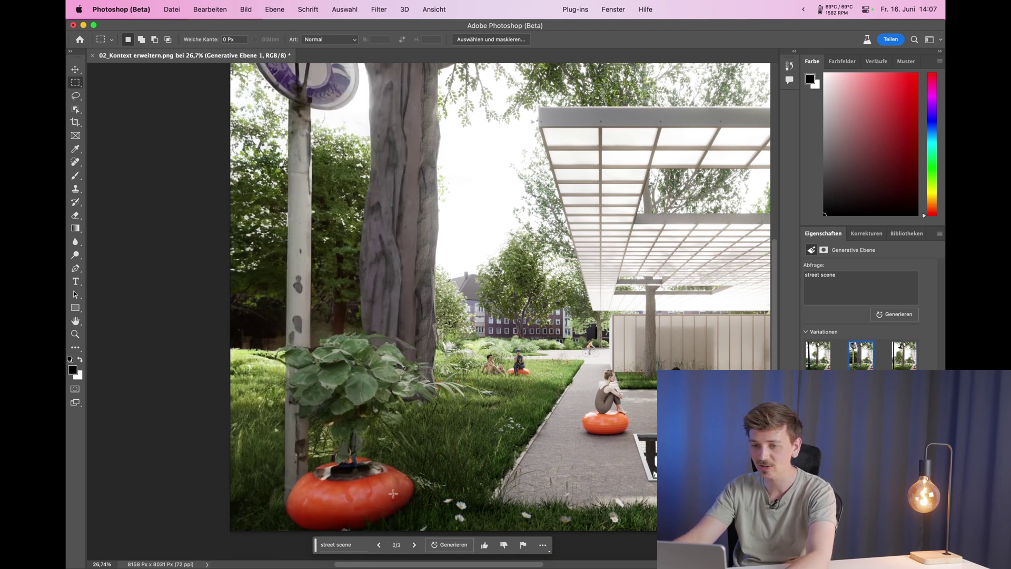
{"action": "scroll", "coordinate": [330, 501], "scroll_direction": "down", "scroll_amount": 2}
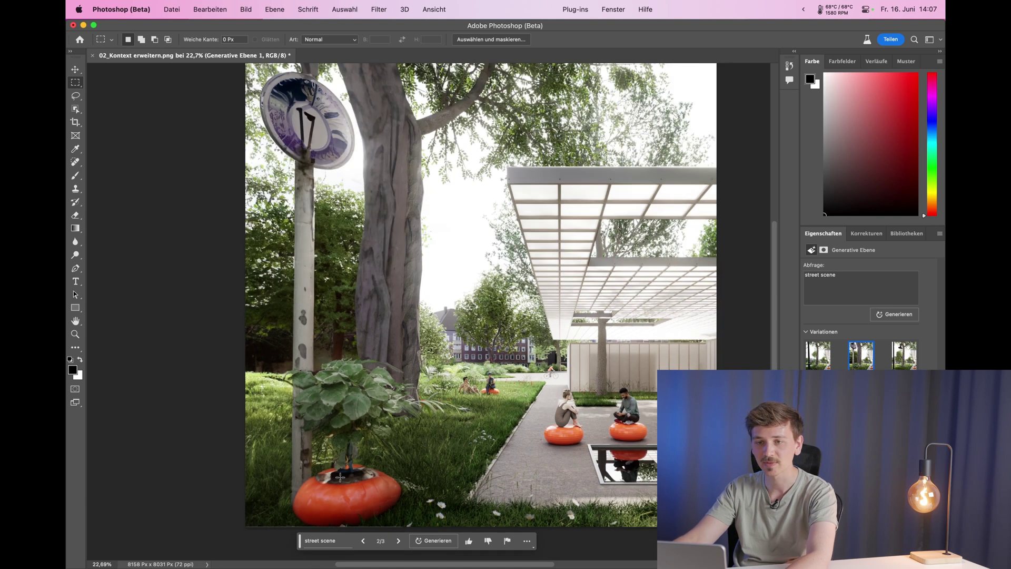
{"action": "left_click", "coordinate": [399, 544]}
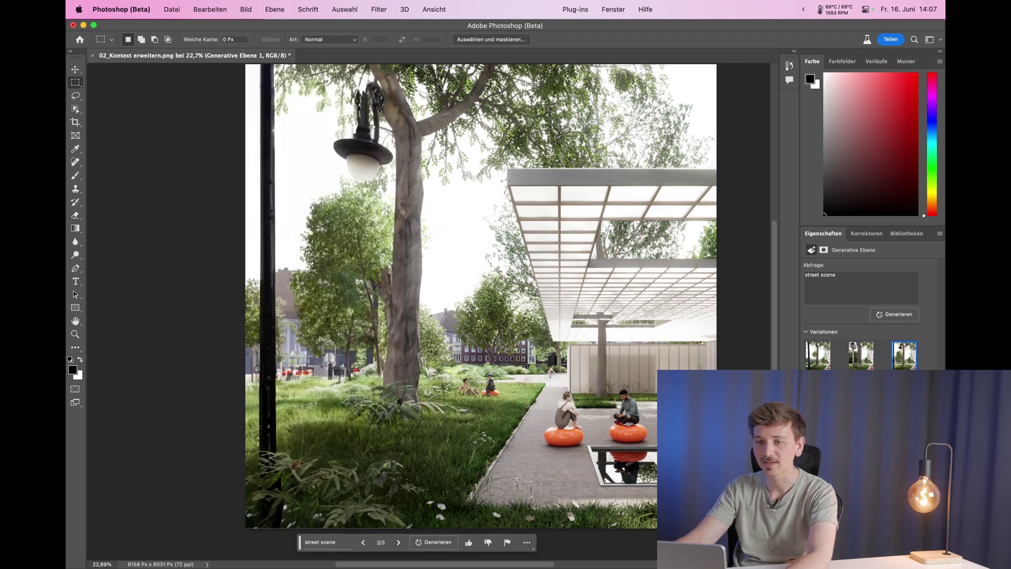
{"action": "scroll", "coordinate": [516, 479], "scroll_direction": "down", "scroll_amount": 1}
{"action": "scroll", "coordinate": [299, 474], "scroll_direction": "down", "scroll_amount": 3}
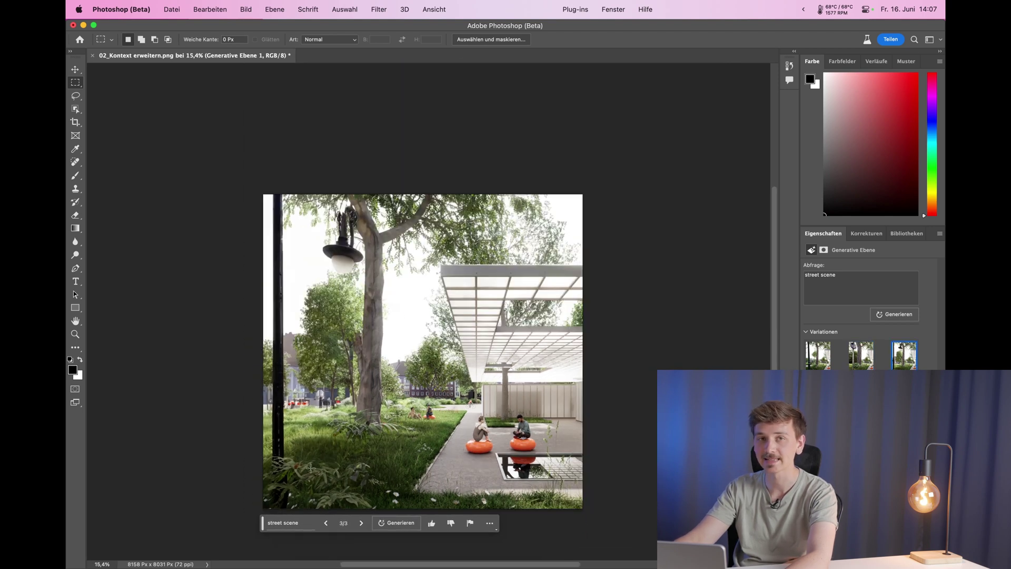
{"action": "scroll", "coordinate": [314, 457], "scroll_direction": "up", "scroll_amount": 1}
{"action": "scroll", "coordinate": [315, 461], "scroll_direction": "down", "scroll_amount": 5}
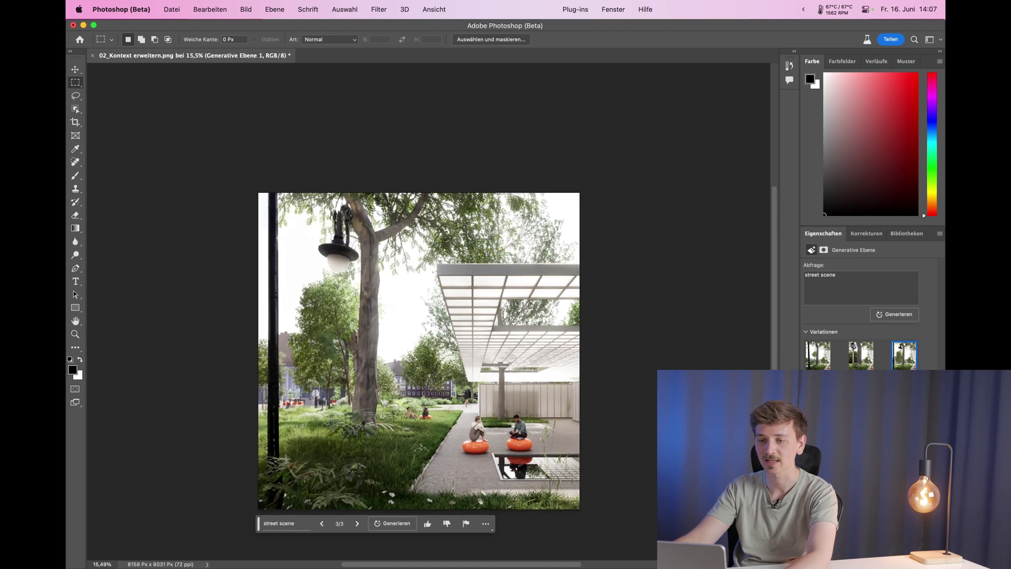
{"action": "scroll", "coordinate": [456, 452], "scroll_direction": "down", "scroll_amount": 2}
{"action": "scroll", "coordinate": [418, 466], "scroll_direction": "up", "scroll_amount": 2}
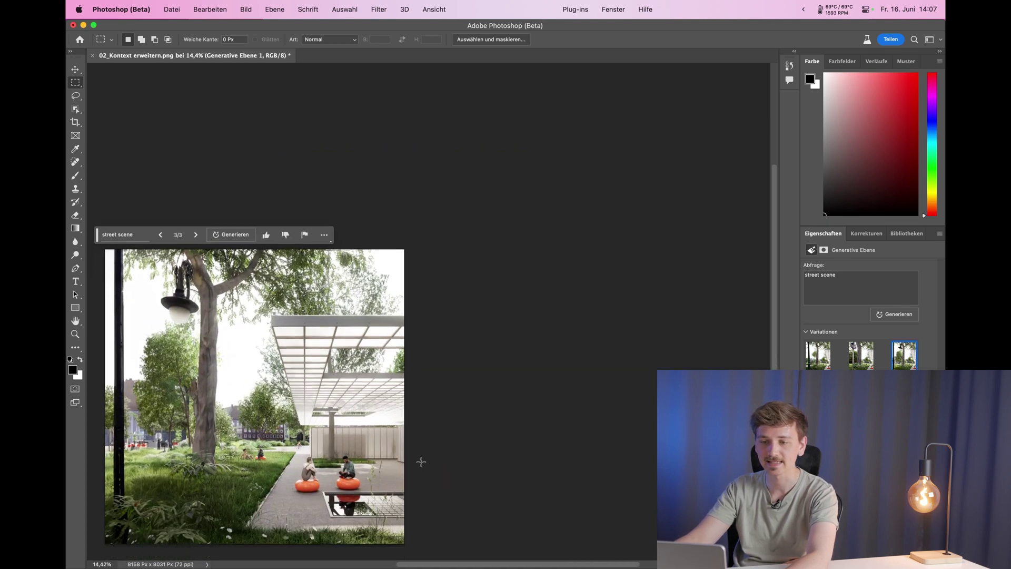
Extend the canvas rightward to 12275 px with the Crop tool.
{"action": "left_click", "coordinate": [76, 122]}
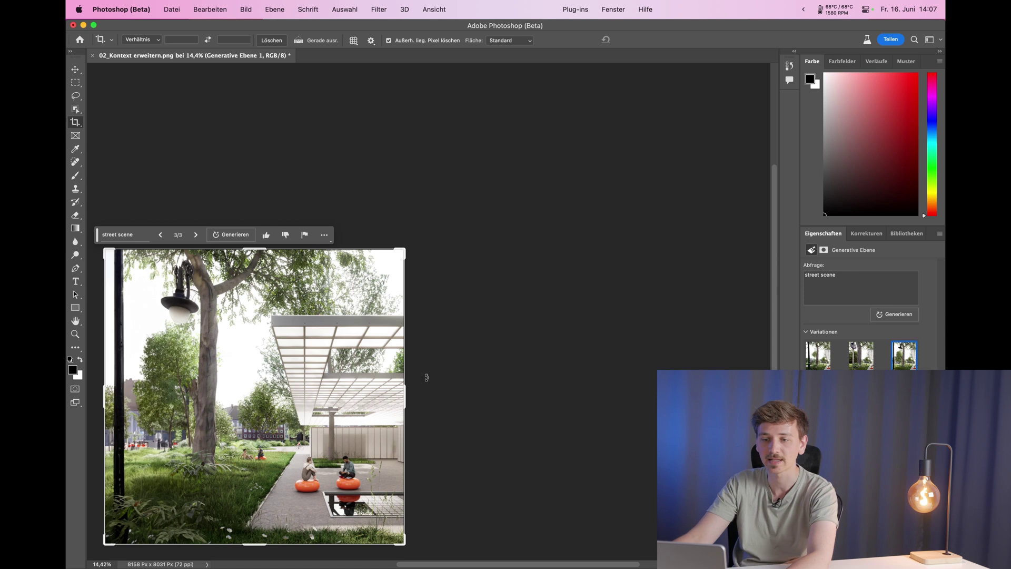
{"action": "left_click_drag", "start_coordinate": [406, 401], "coordinate": [481, 414]}
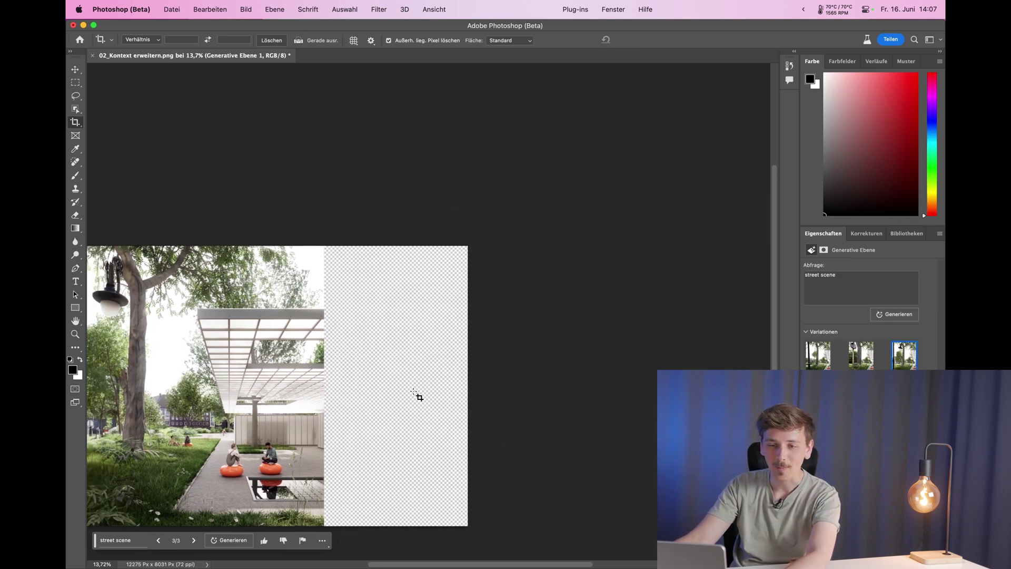
{"action": "scroll", "coordinate": [415, 395], "scroll_direction": "down", "scroll_amount": 2}
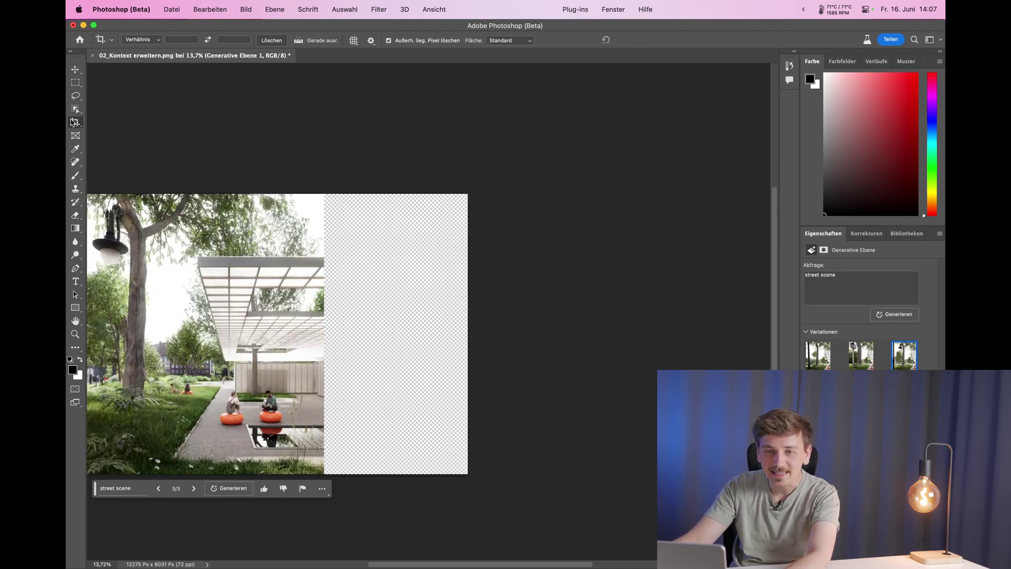
Select the new transparent right strip and fill it with a promptless generative fill.
{"action": "left_click", "coordinate": [75, 85]}
{"action": "left_click_drag", "start_coordinate": [481, 180], "coordinate": [323, 516]}
{"action": "left_click", "coordinate": [306, 487]}
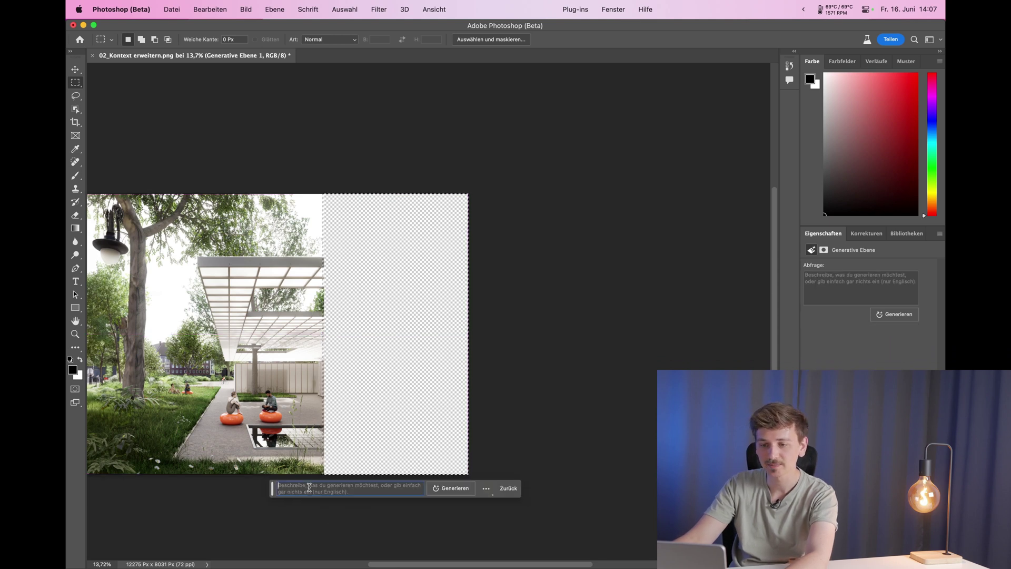
{"action": "left_click", "coordinate": [454, 490]}
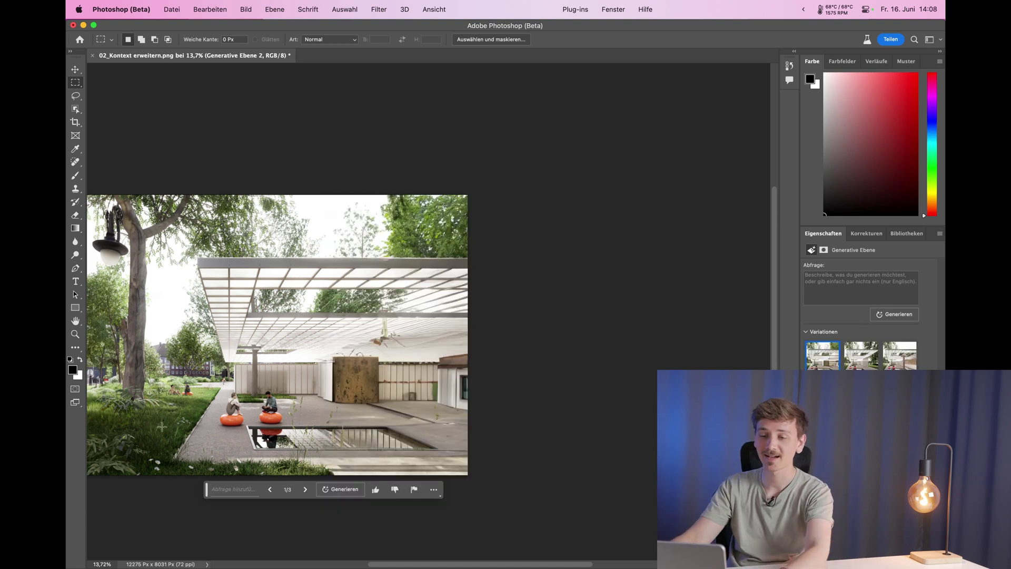
Zoom and pan around the courtyard render to inspect the generated right extension.
{"action": "scroll", "coordinate": [386, 308], "scroll_direction": "up", "scroll_amount": 2}
{"action": "scroll", "coordinate": [386, 308], "scroll_direction": "up", "scroll_amount": 1}
{"action": "scroll", "coordinate": [386, 308], "scroll_direction": "up", "scroll_amount": 1}
{"action": "scroll", "coordinate": [386, 308], "scroll_direction": "up", "scroll_amount": 2}
{"action": "scroll", "coordinate": [669, 149], "scroll_direction": "up", "scroll_amount": 1}
{"action": "scroll", "coordinate": [668, 149], "scroll_direction": "up", "scroll_amount": 1}
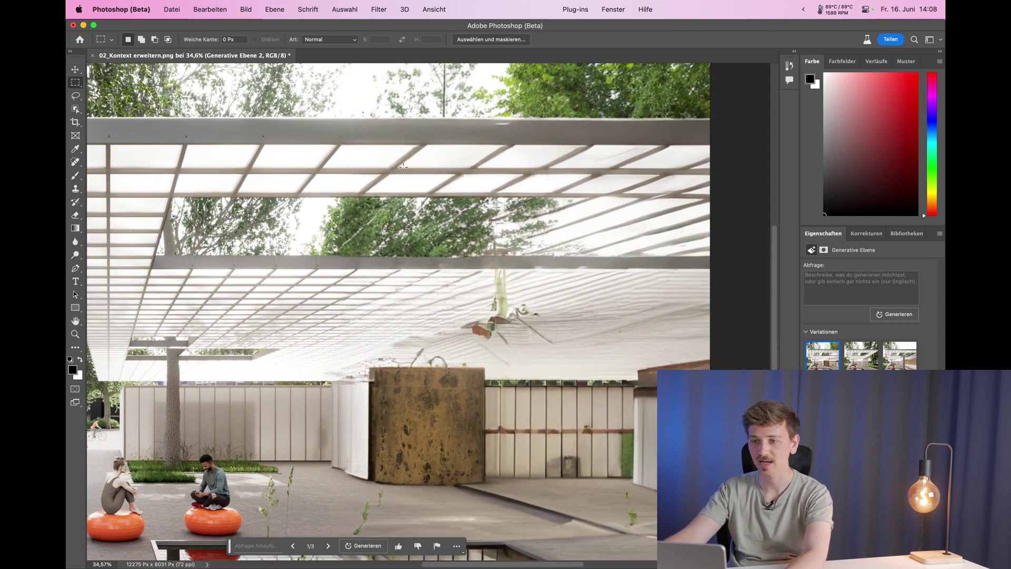
{"action": "scroll", "coordinate": [577, 243], "scroll_direction": "down", "scroll_amount": 1}
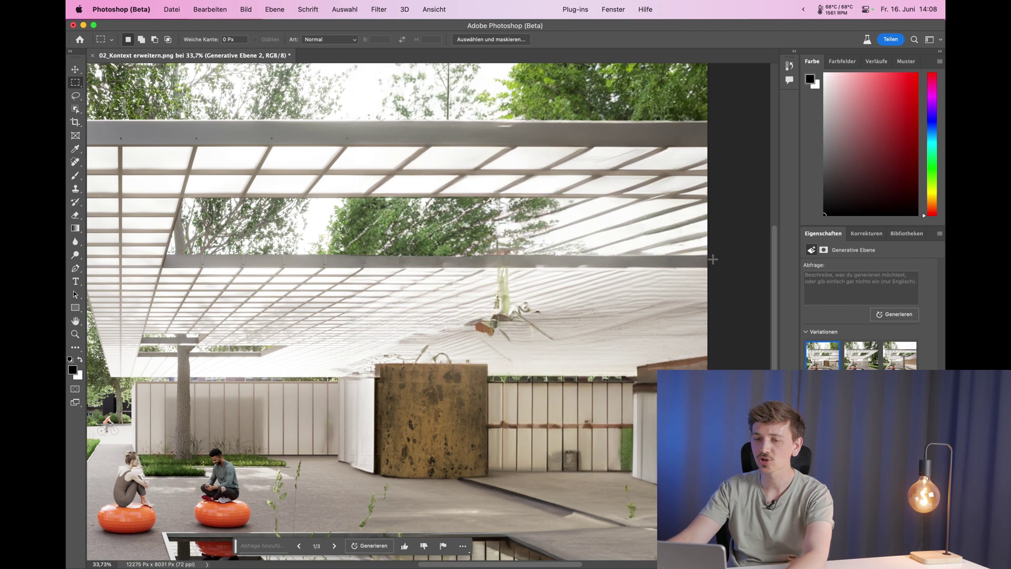
{"action": "scroll", "coordinate": [713, 259], "scroll_direction": "down", "scroll_amount": 1}
{"action": "scroll", "coordinate": [713, 259], "scroll_direction": "down", "scroll_amount": 2}
{"action": "scroll", "coordinate": [376, 316], "scroll_direction": "right", "scroll_amount": 2}
{"action": "scroll", "coordinate": [377, 316], "scroll_direction": "down", "scroll_amount": 2}
{"action": "scroll", "coordinate": [581, 426], "scroll_direction": "down", "scroll_amount": 1}
{"action": "scroll", "coordinate": [627, 415], "scroll_direction": "down", "scroll_amount": 1}
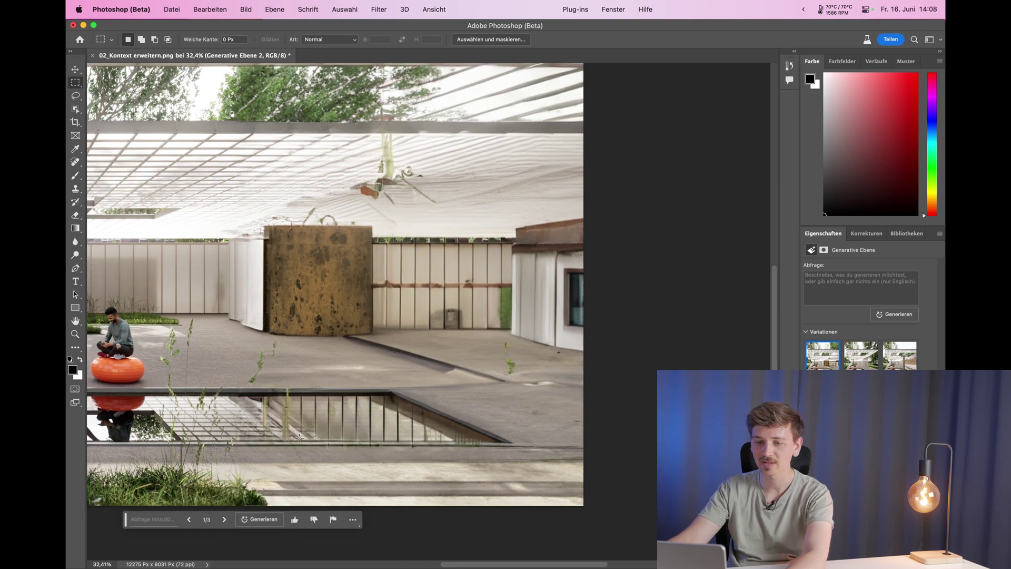
{"action": "scroll", "coordinate": [299, 438], "scroll_direction": "up", "scroll_amount": 4}
{"action": "scroll", "coordinate": [641, 430], "scroll_direction": "down", "scroll_amount": 10}
{"action": "scroll", "coordinate": [483, 333], "scroll_direction": "up", "scroll_amount": 5}
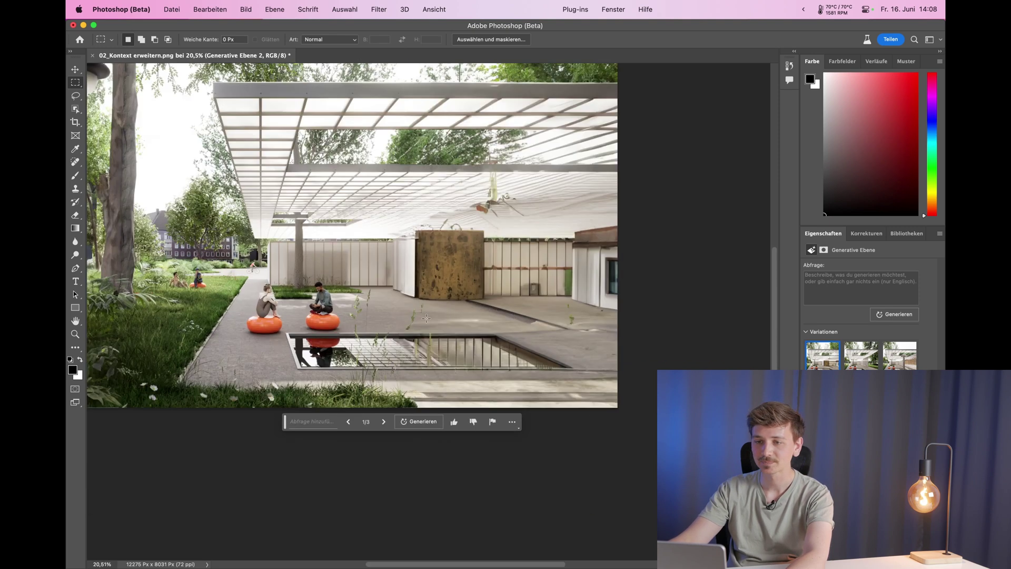
{"action": "scroll", "coordinate": [483, 333], "scroll_direction": "up", "scroll_amount": 1}
{"action": "scroll", "coordinate": [483, 333], "scroll_direction": "up", "scroll_amount": 1}
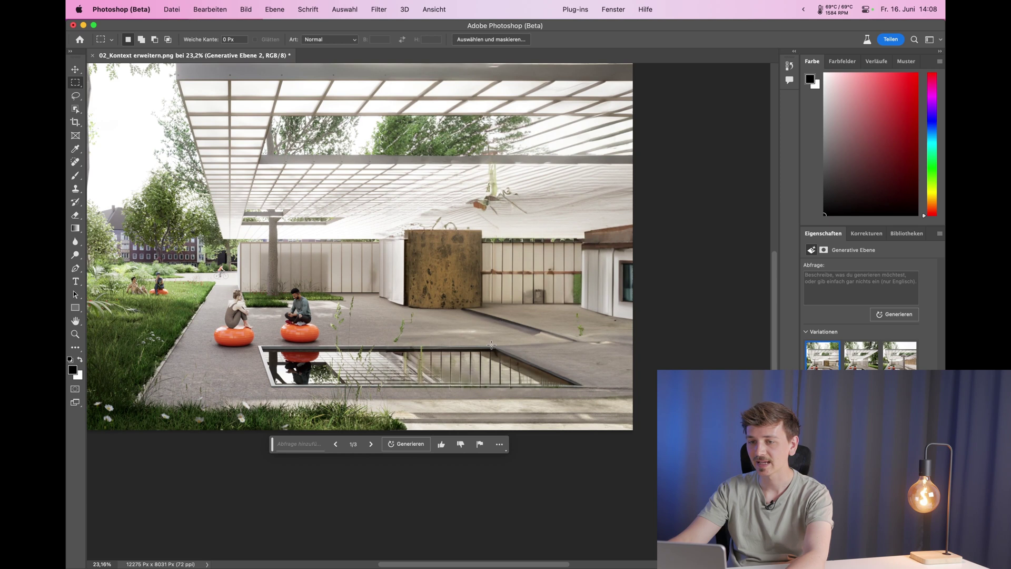
Show variation 2/3 of the right extension and inspect it zoomed in.
{"action": "left_click", "coordinate": [371, 444]}
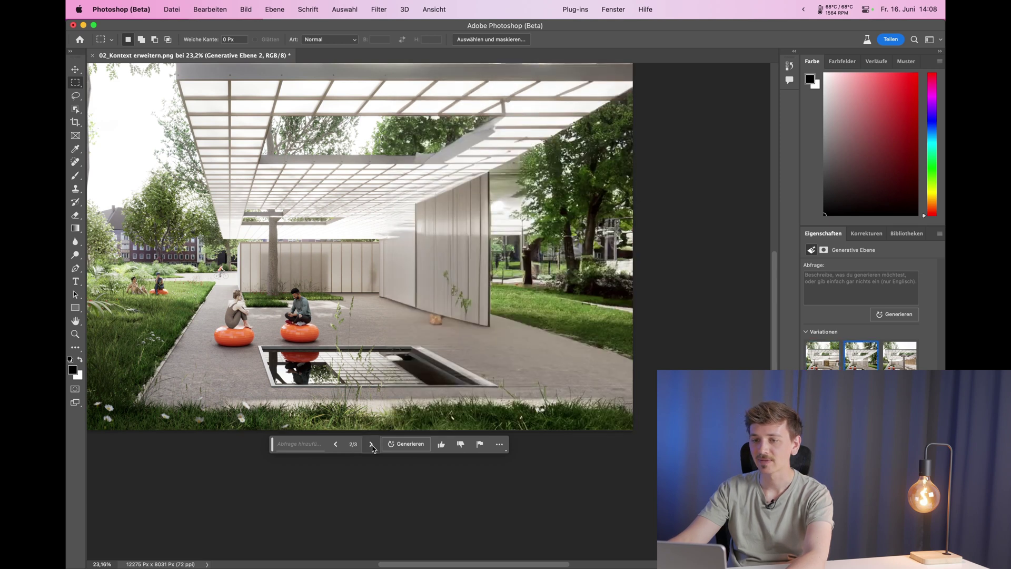
{"action": "scroll", "coordinate": [539, 378], "scroll_direction": "up", "scroll_amount": 3}
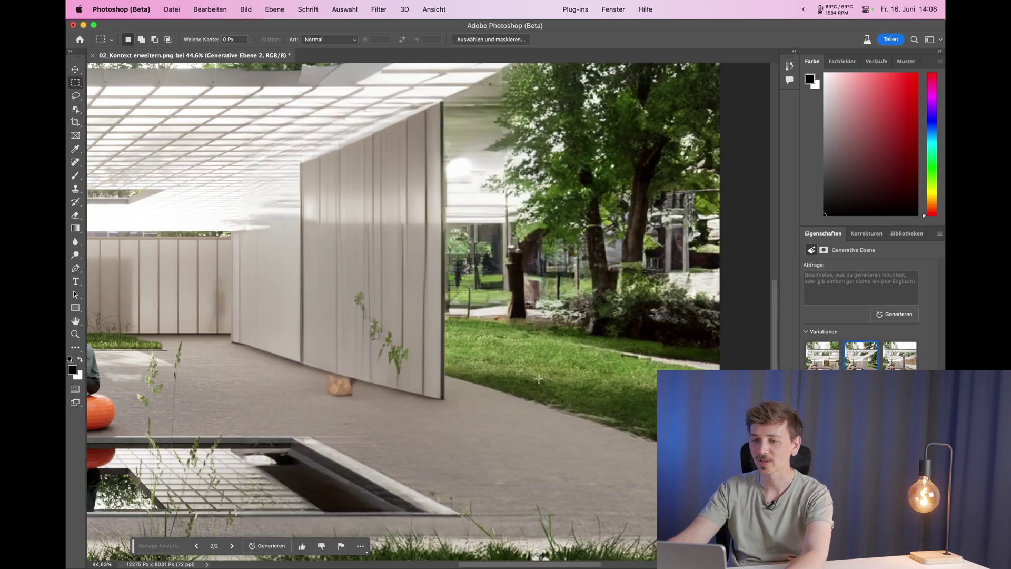
{"action": "scroll", "coordinate": [479, 387], "scroll_direction": "down", "scroll_amount": 2}
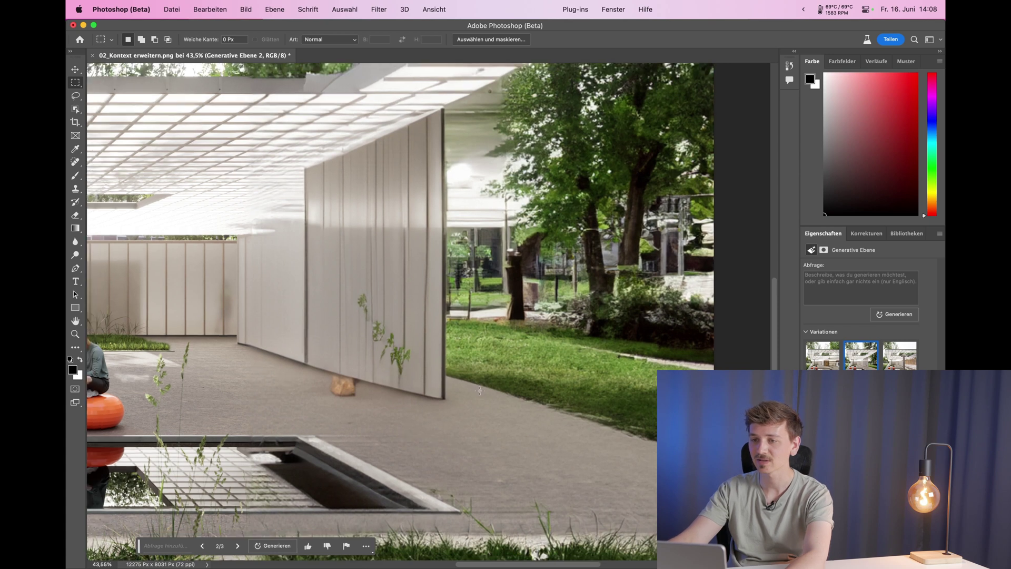
{"action": "scroll", "coordinate": [559, 333], "scroll_direction": "down", "scroll_amount": 1}
{"action": "scroll", "coordinate": [561, 343], "scroll_direction": "down", "scroll_amount": 1}
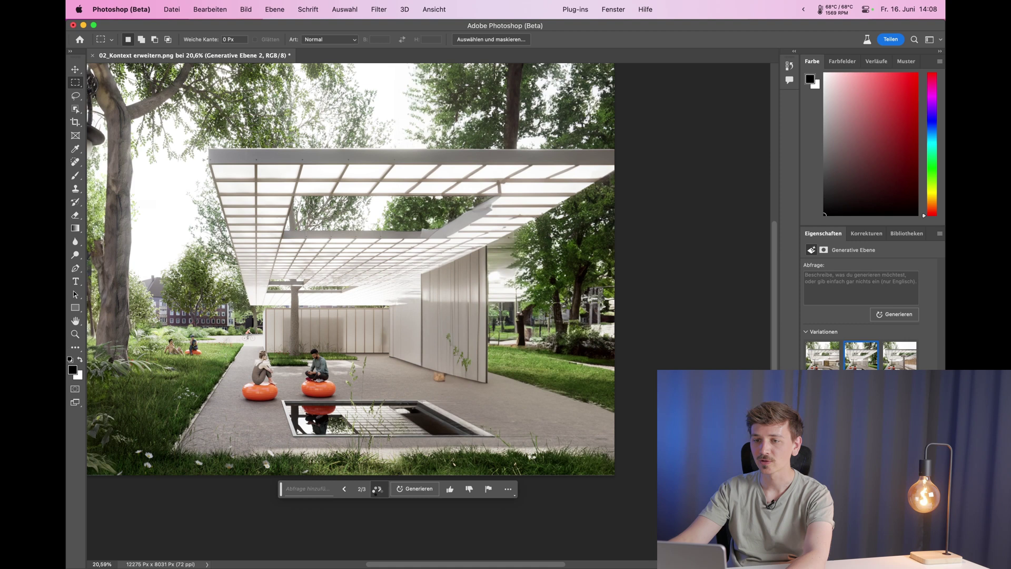
Switch to variation 3/3 with the support column and wooden-slatted wall, and inspect it.
{"action": "left_click", "coordinate": [378, 490]}
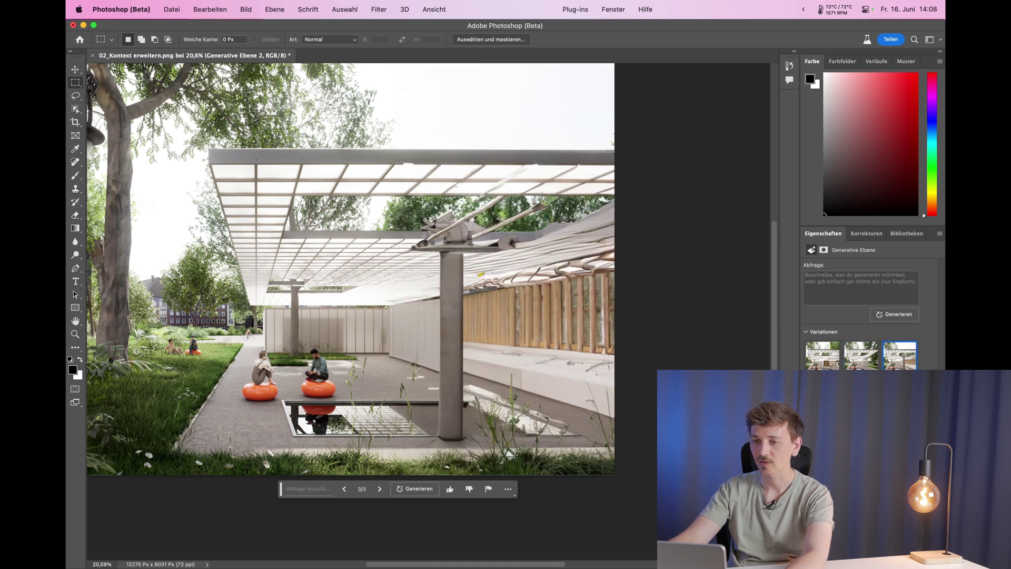
{"action": "scroll", "coordinate": [504, 423], "scroll_direction": "up", "scroll_amount": 3}
{"action": "scroll", "coordinate": [509, 422], "scroll_direction": "down", "scroll_amount": 1}
{"action": "scroll", "coordinate": [511, 421], "scroll_direction": "down", "scroll_amount": 1}
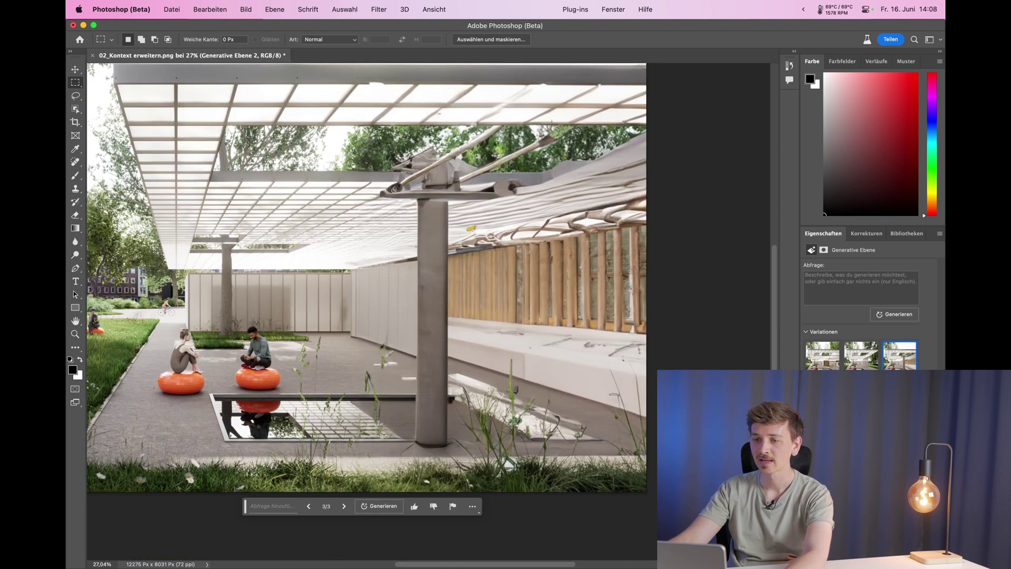
{"action": "scroll", "coordinate": [512, 422], "scroll_direction": "down", "scroll_amount": 1}
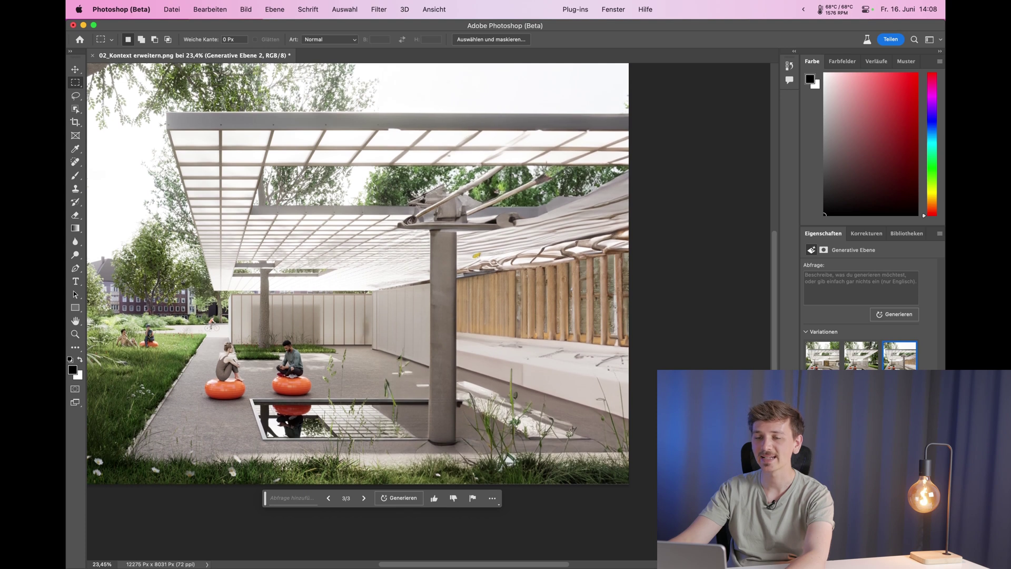
{"action": "scroll", "coordinate": [571, 431], "scroll_direction": "down", "scroll_amount": 2}
{"action": "scroll", "coordinate": [559, 430], "scroll_direction": "up", "scroll_amount": 1}
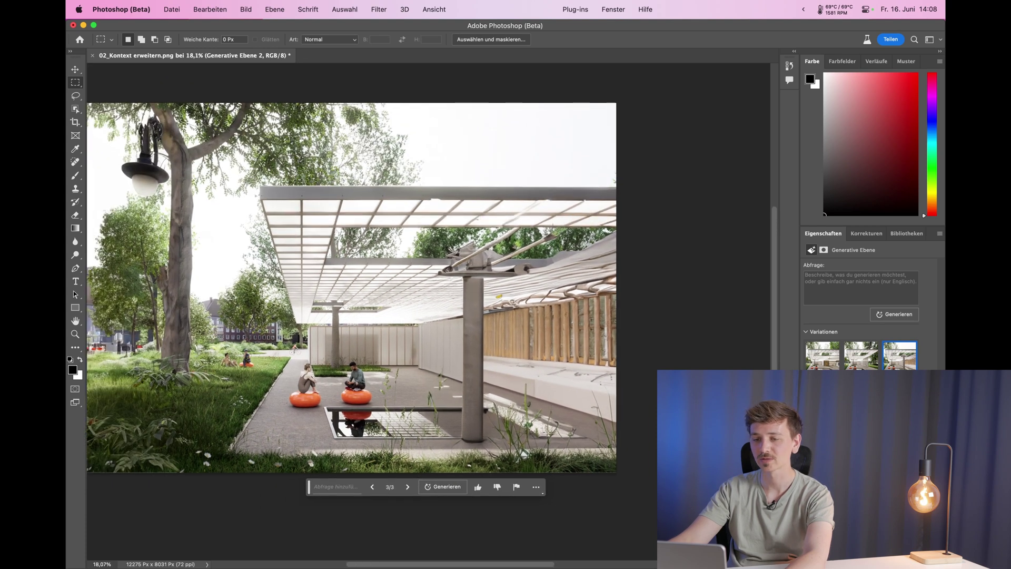
{"action": "scroll", "coordinate": [518, 432], "scroll_direction": "up", "scroll_amount": 2}
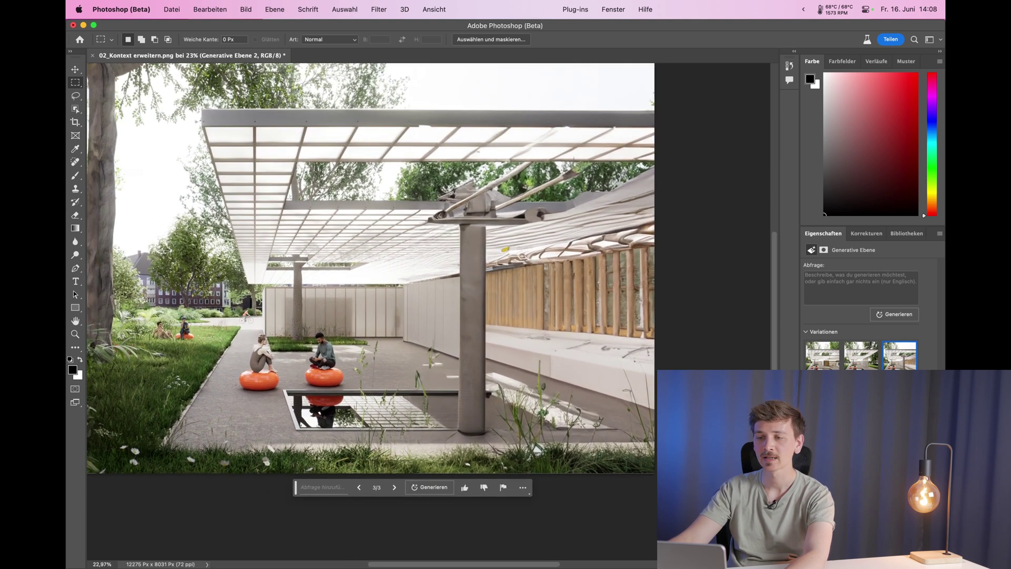
{"action": "scroll", "coordinate": [579, 424], "scroll_direction": "down", "scroll_amount": 4}
{"action": "scroll", "coordinate": [577, 425], "scroll_direction": "up", "scroll_amount": 1}
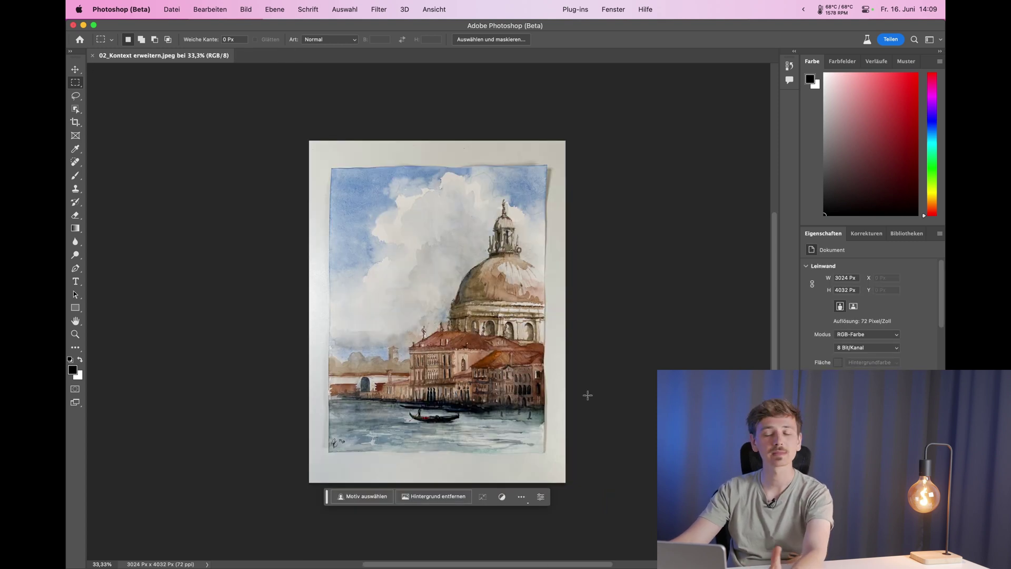
Crop-extend the Venice watercolour canvas rightward to 5993 × 4032 px and commit it.
{"action": "scroll", "coordinate": [598, 390], "scroll_direction": "up", "scroll_amount": 2}
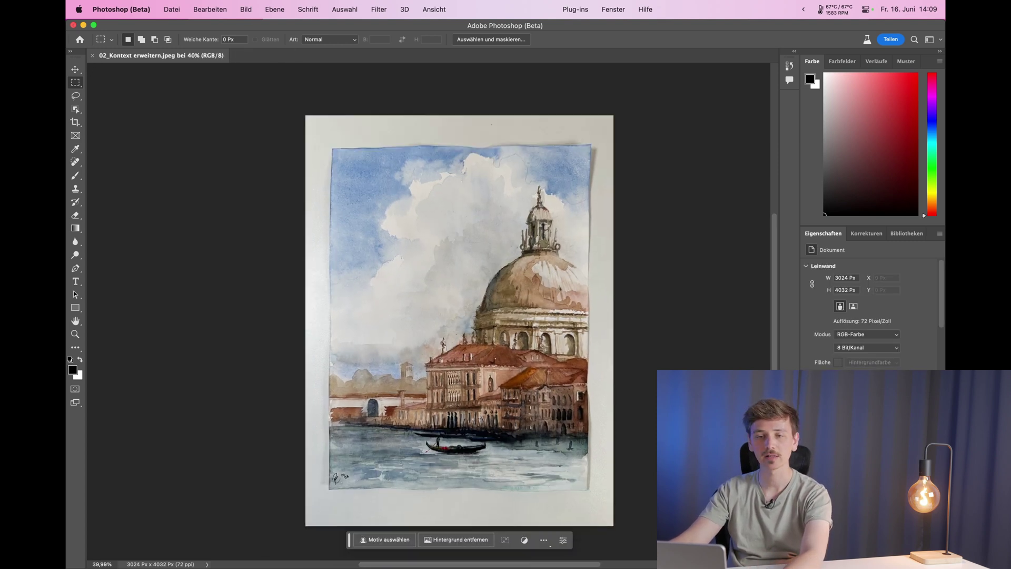
{"action": "left_click", "coordinate": [74, 123]}
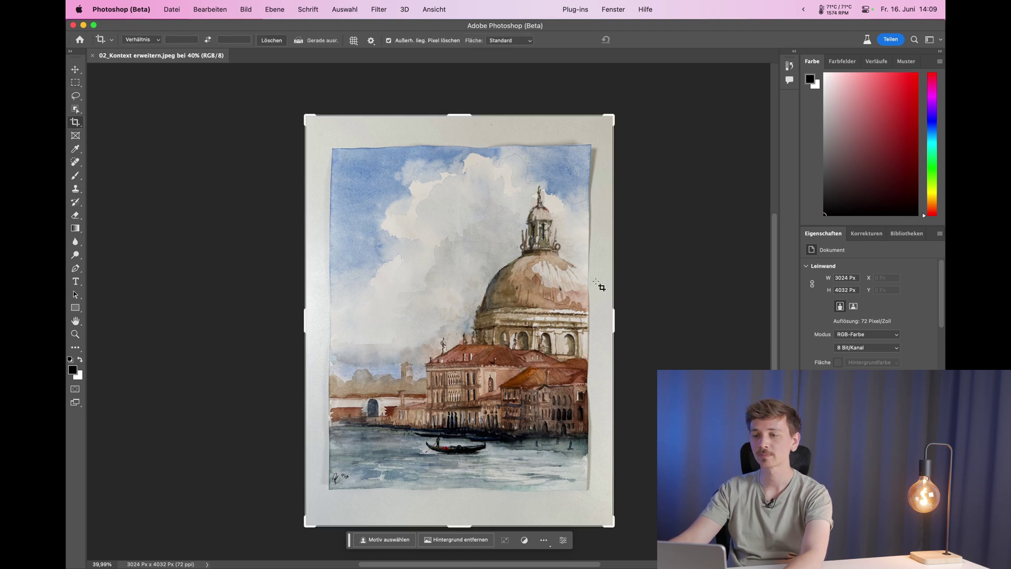
{"action": "left_click_drag", "start_coordinate": [618, 319], "coordinate": [569, 313]}
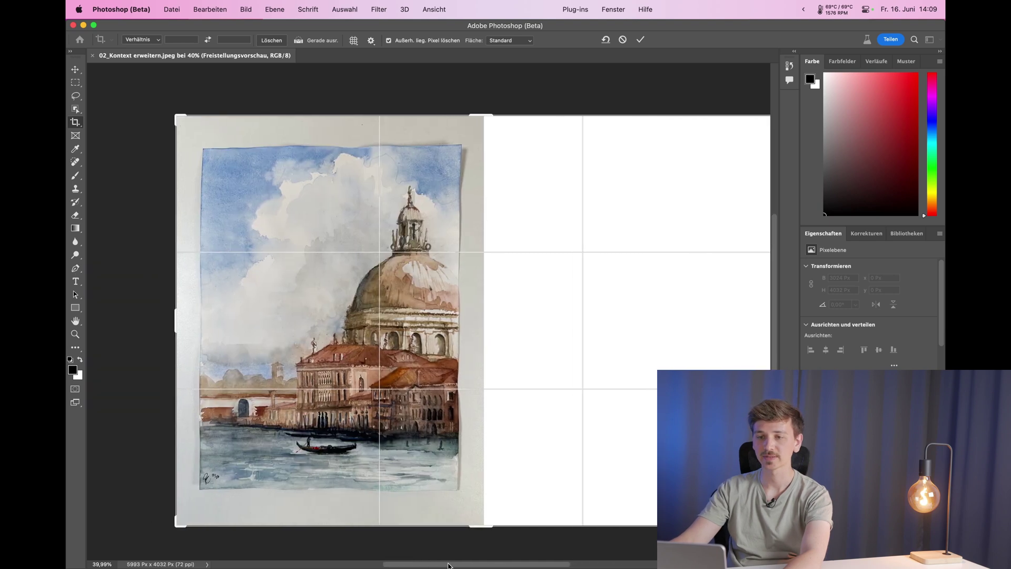
{"action": "left_click_drag", "start_coordinate": [487, 566], "coordinate": [458, 566]}
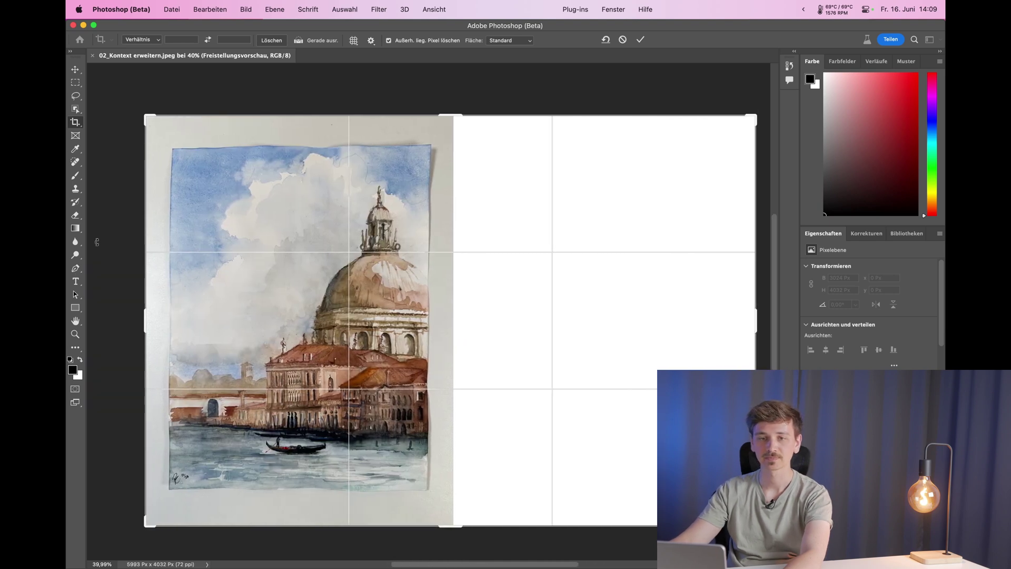
{"action": "left_click", "coordinate": [75, 83]}
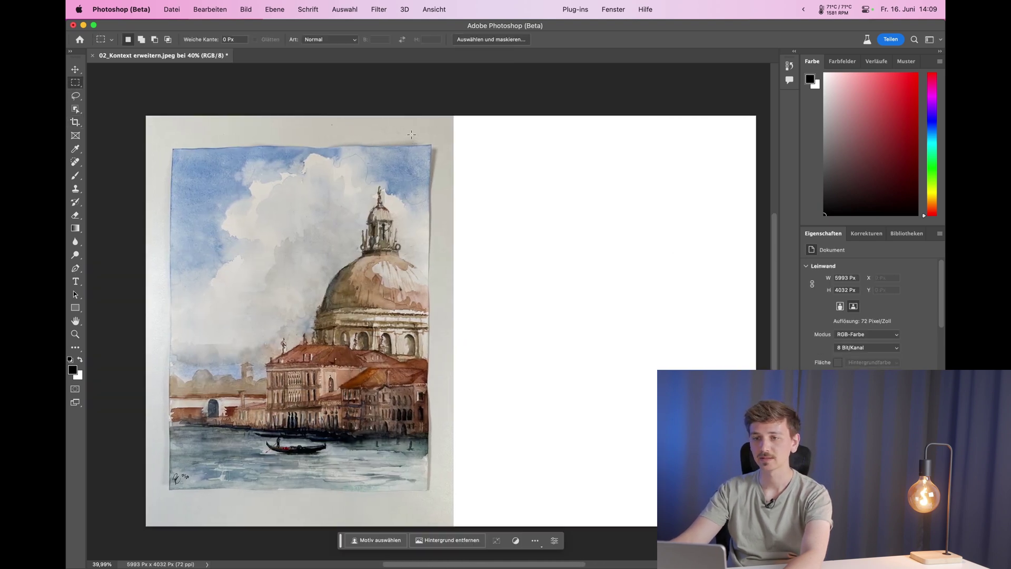
Select the blank right area and generative-fill it with 'watercolor of venice, desaturated'.
{"action": "left_click_drag", "start_coordinate": [413, 111], "coordinate": [756, 525]}
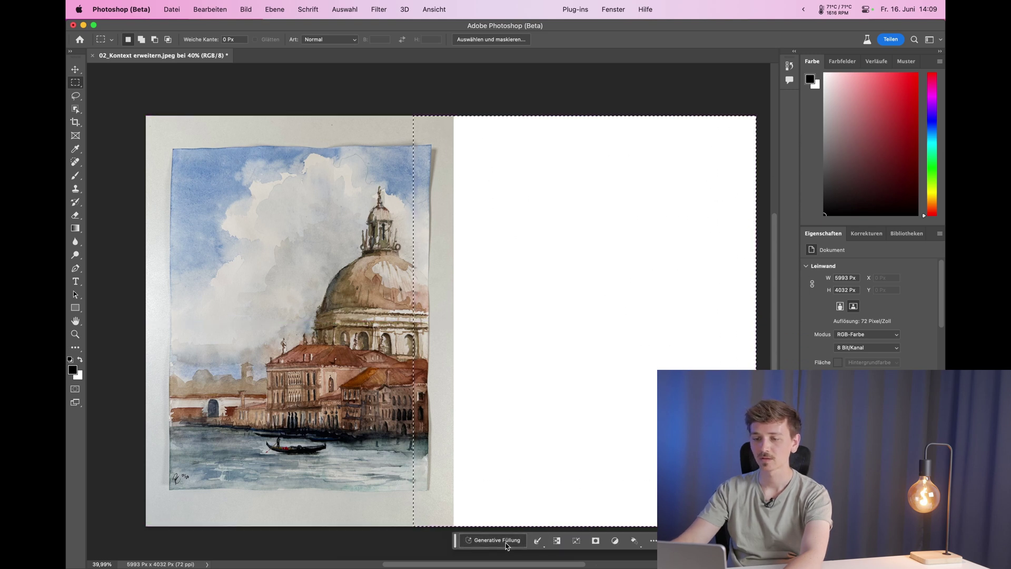
{"action": "left_click", "coordinate": [505, 540]}
{"action": "type", "text": "waterc"}
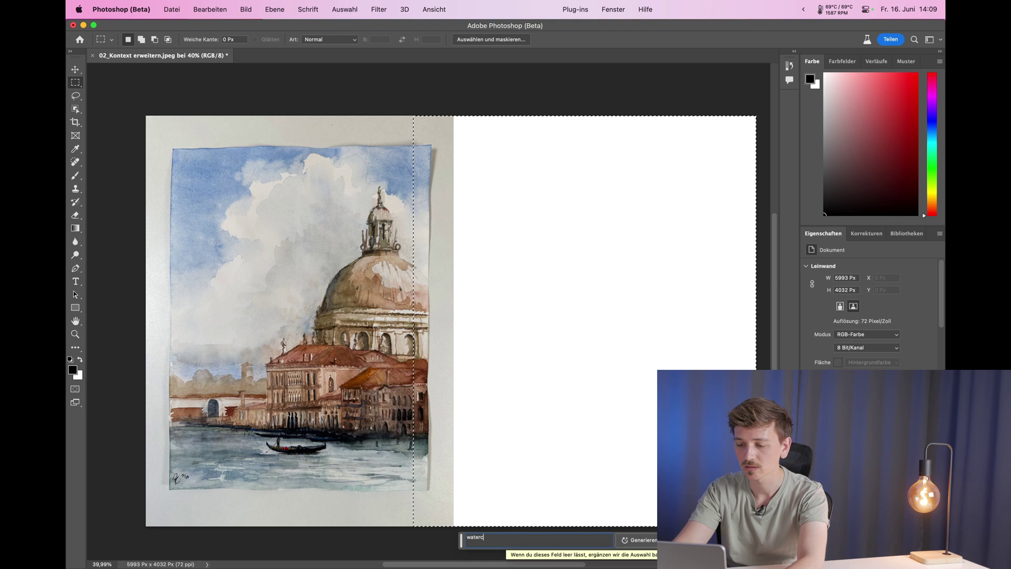
{"action": "type", "text": "olor of ve"}
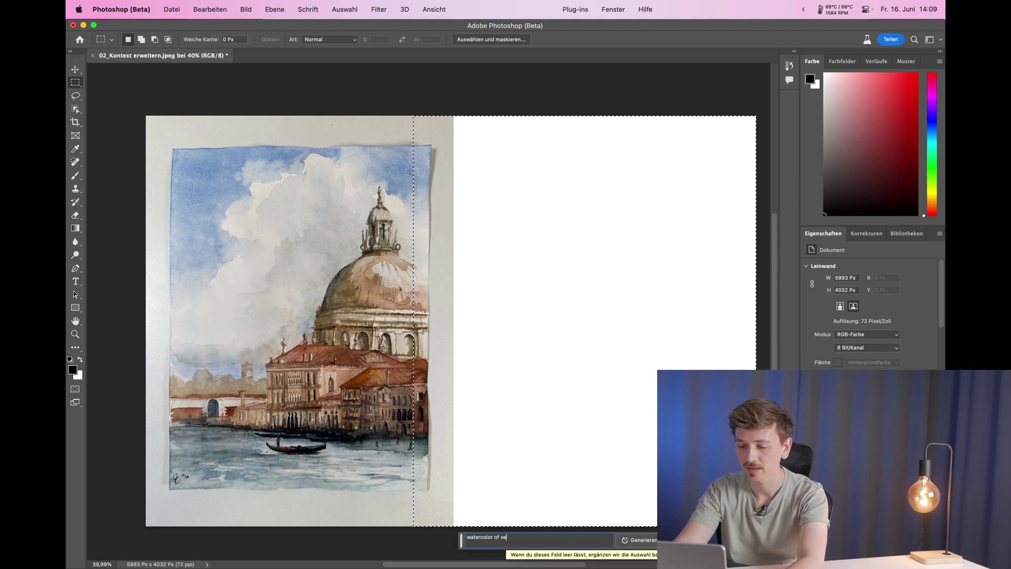
{"action": "type", "text": "nice, de"}
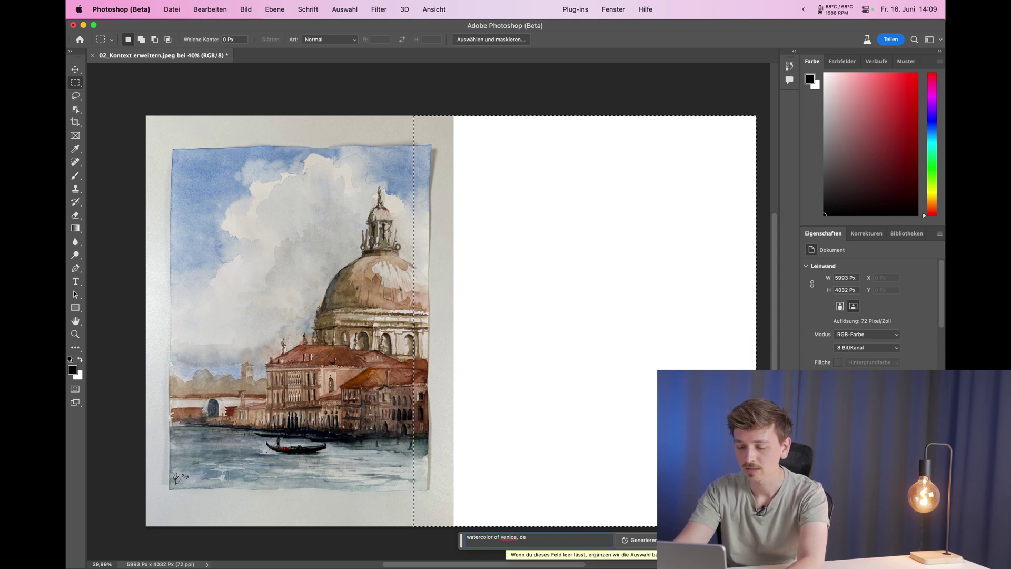
{"action": "type", "text": "saturated"}
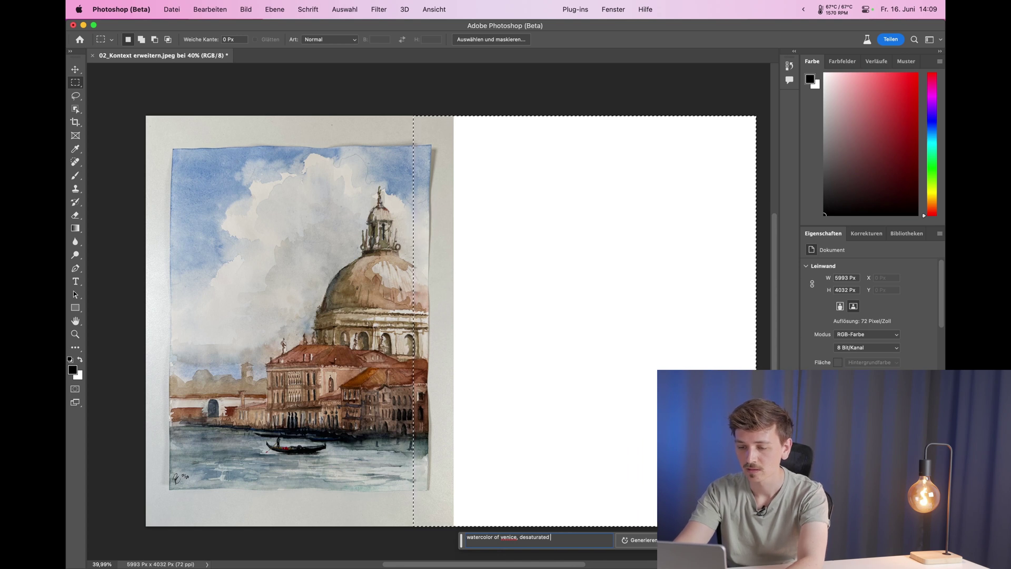
{"action": "key", "text": "Return"}
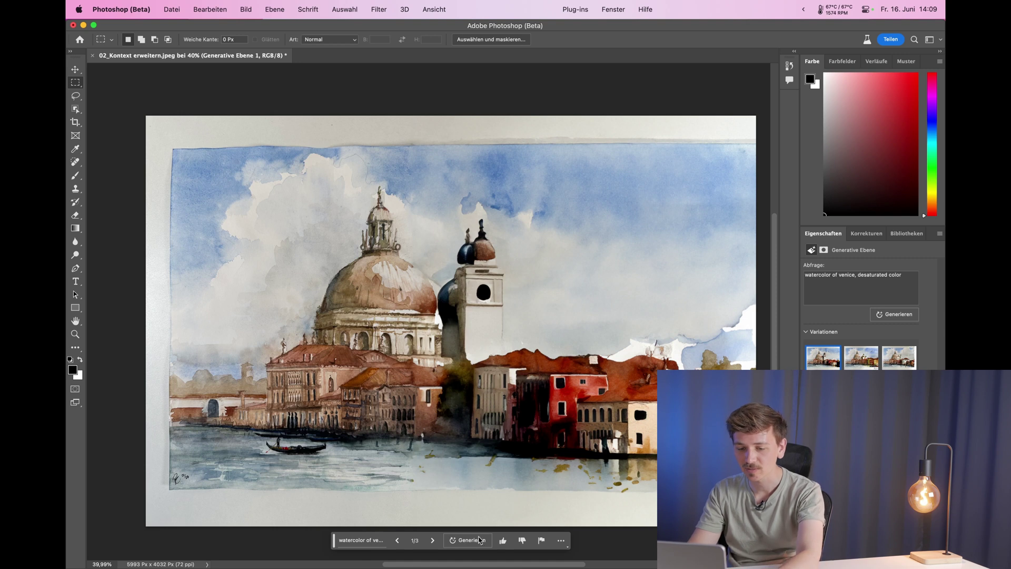
Browse the three generated variations and settle on 2/3 with canal houses and a bird.
{"action": "scroll", "coordinate": [474, 523], "scroll_direction": "left", "scroll_amount": 2}
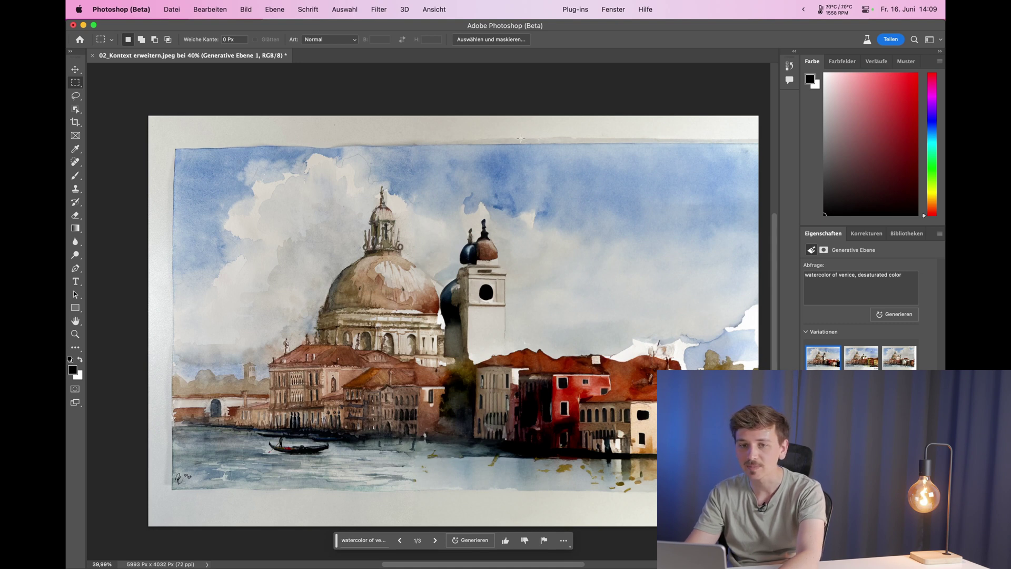
{"action": "left_click", "coordinate": [436, 540]}
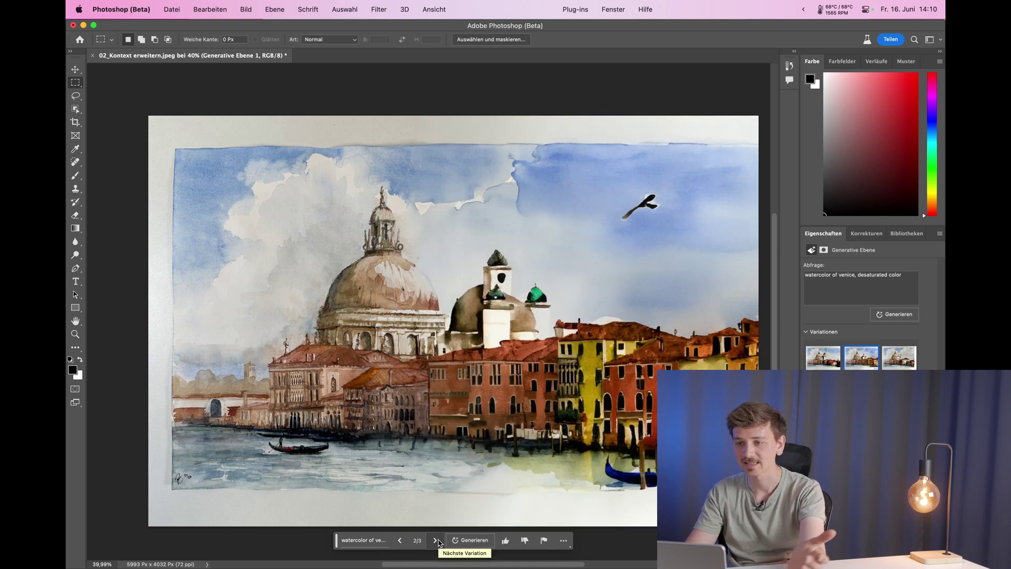
{"action": "left_click", "coordinate": [436, 540]}
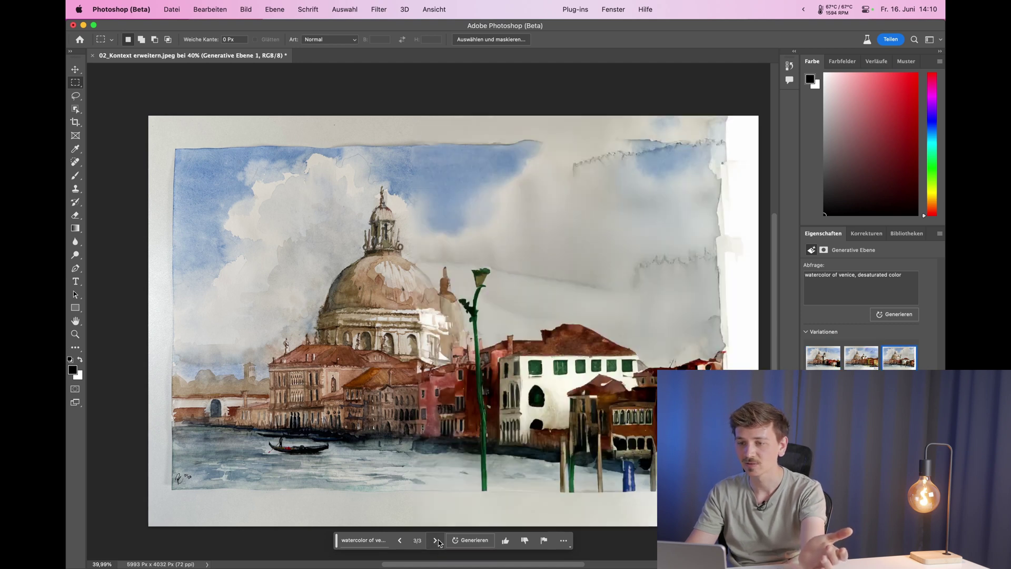
{"action": "left_click", "coordinate": [402, 541]}
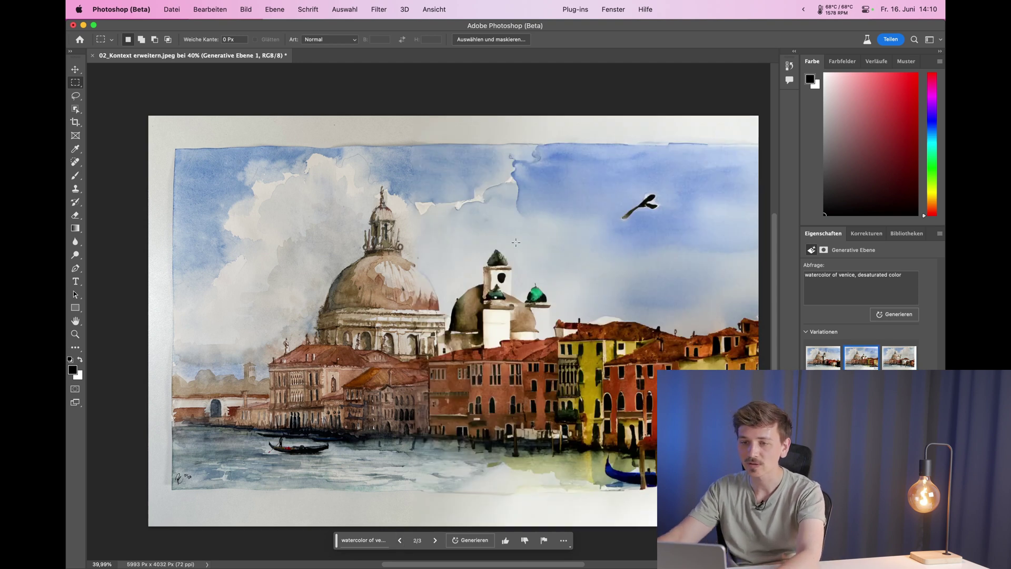
Select the sky and small tower beside the dome and generate 'cathedral' there.
{"action": "left_click", "coordinate": [437, 211]}
{"action": "mouse_move", "coordinate": [437, 212]}
{"action": "left_mouse_down"}
{"action": "mouse_move", "coordinate": [602, 419]}
{"action": "mouse_move", "coordinate": [574, 351]}
{"action": "left_mouse_up"}
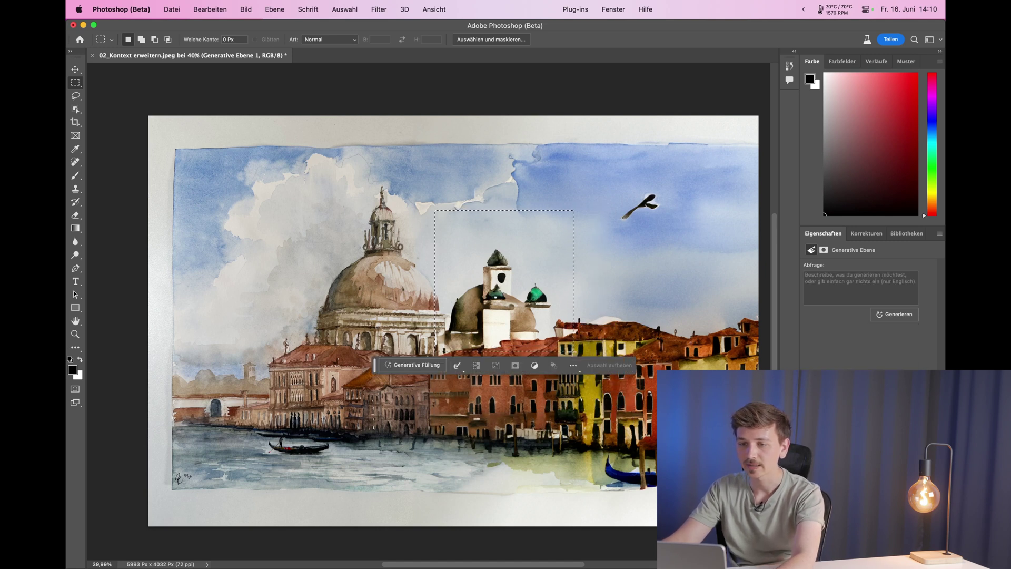
{"action": "left_click", "coordinate": [417, 365]}
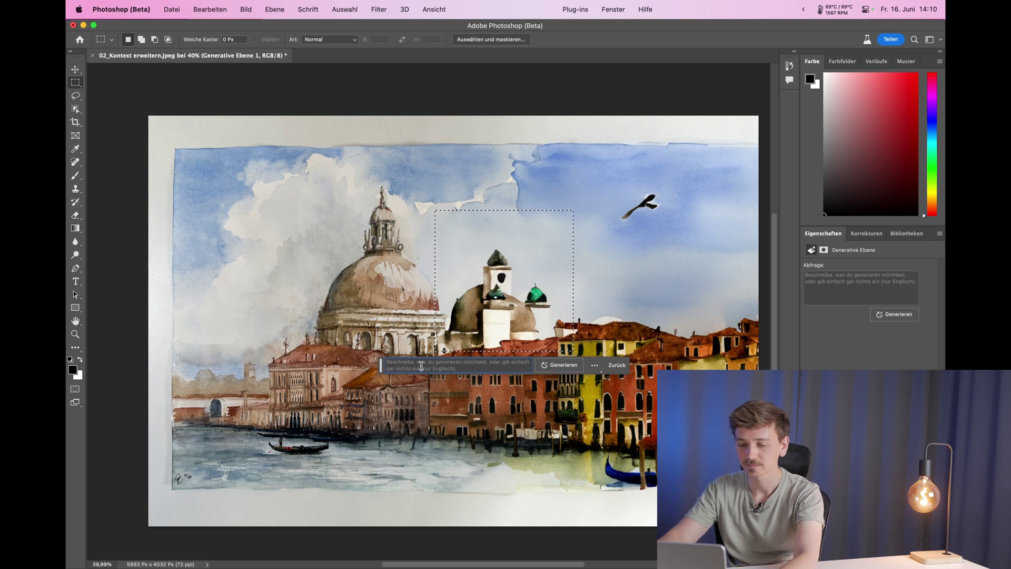
{"action": "type", "text": "cathedral wate"}
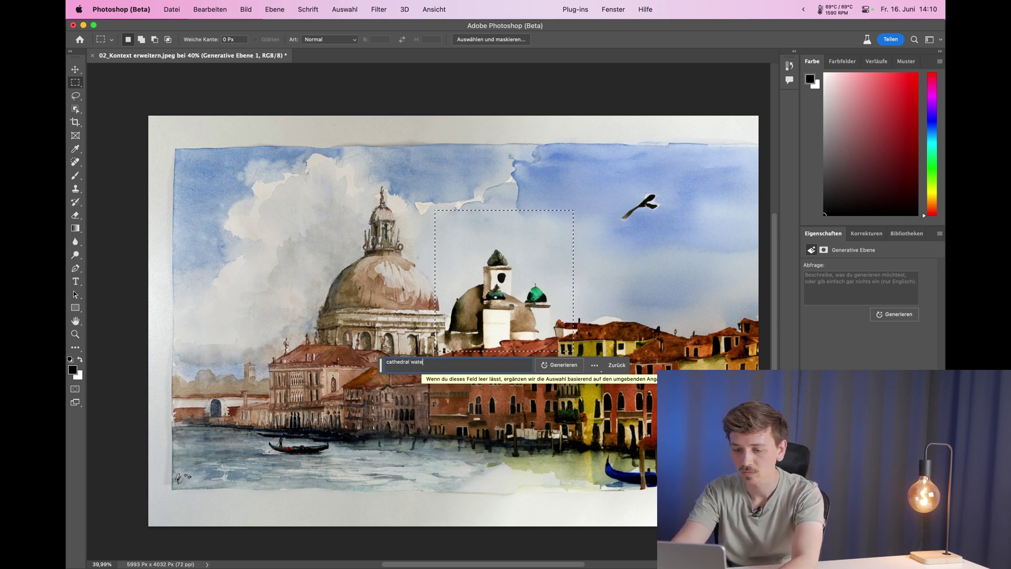
{"action": "key", "text": "BackSpace"}
{"action": "key", "text": "BackSpace"}
{"action": "key", "text": "BackSpace"}
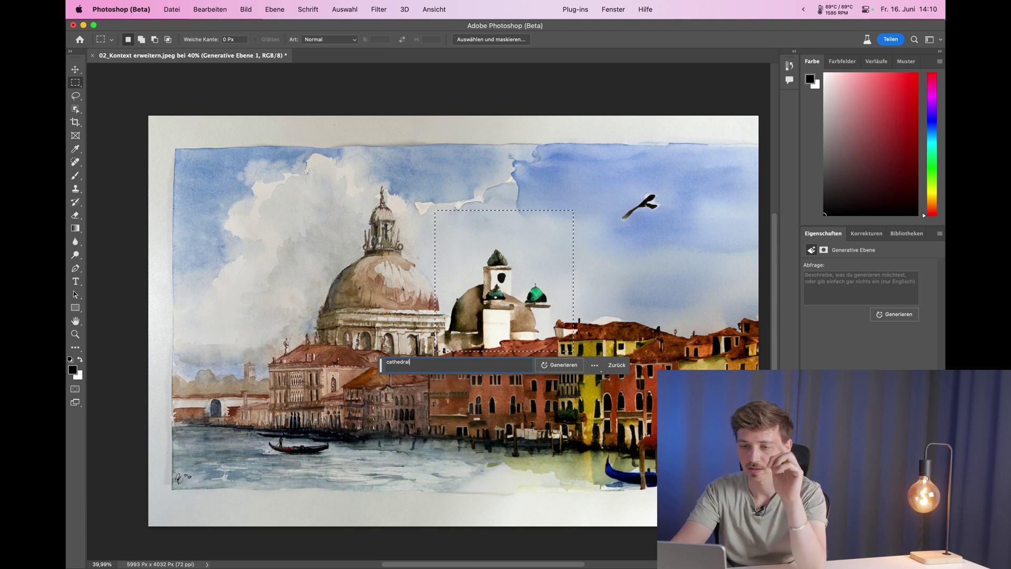
{"action": "left_click", "coordinate": [568, 365]}
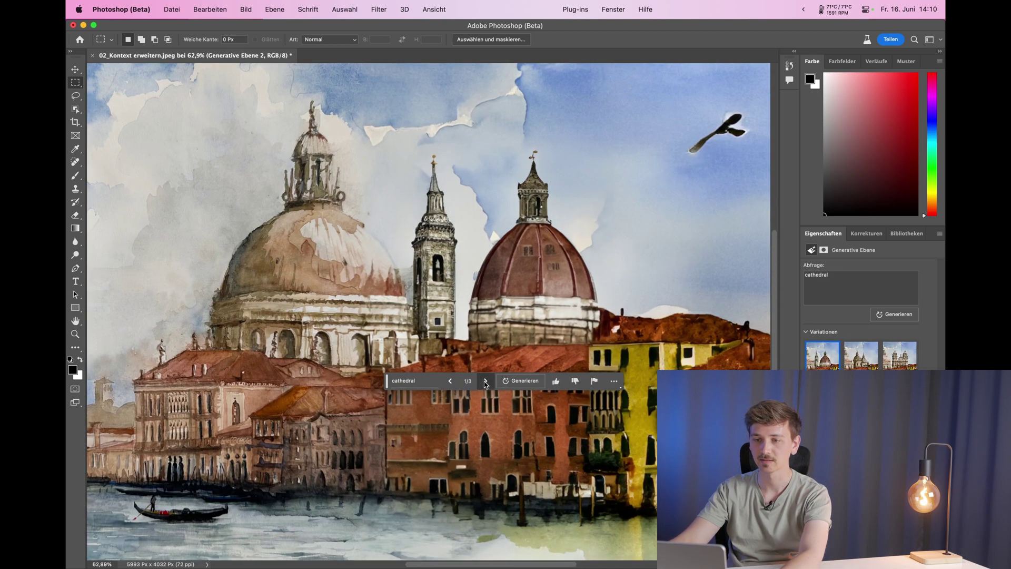
Cycle the cathedral variations and keep 2/3 with twin domed towers.
{"action": "left_click", "coordinate": [485, 382]}
{"action": "left_click", "coordinate": [485, 381]}
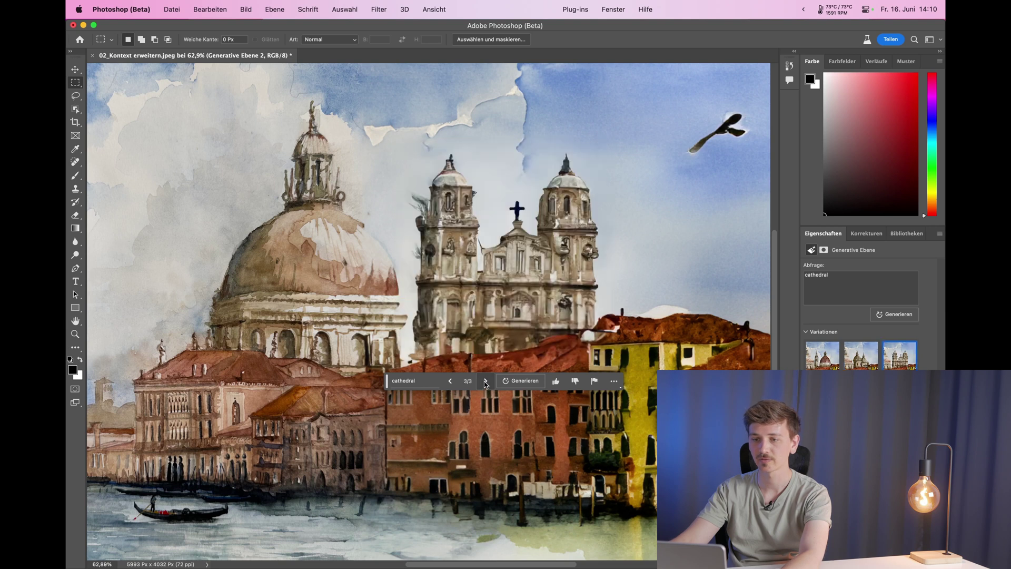
{"action": "left_click", "coordinate": [451, 381]}
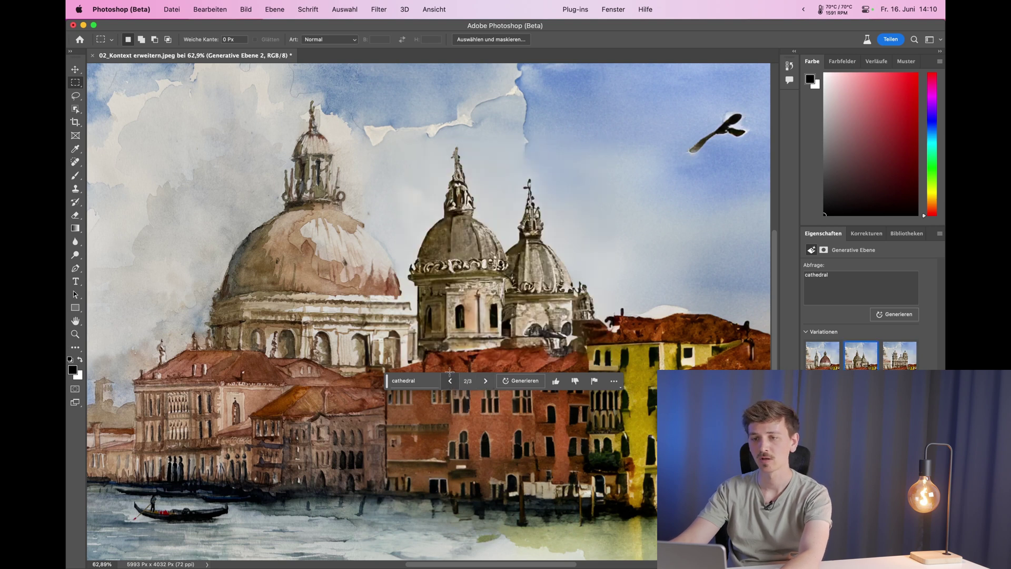
{"action": "scroll", "coordinate": [449, 372], "scroll_direction": "down", "scroll_amount": 5}
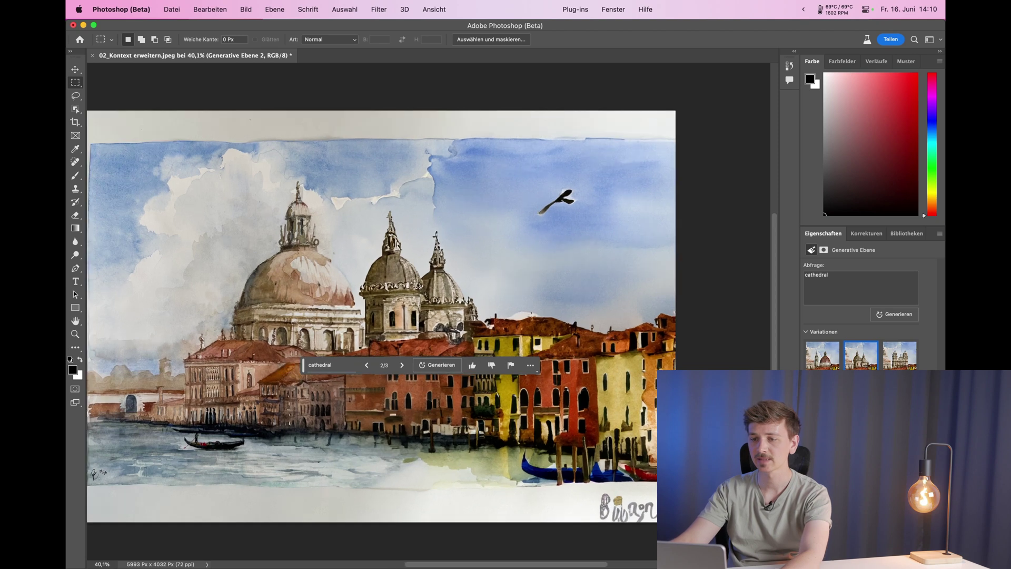
Select the right-hand buildings down to the water and generate a green park with trees.
{"action": "left_click_drag", "start_coordinate": [482, 180], "coordinate": [611, 308]}
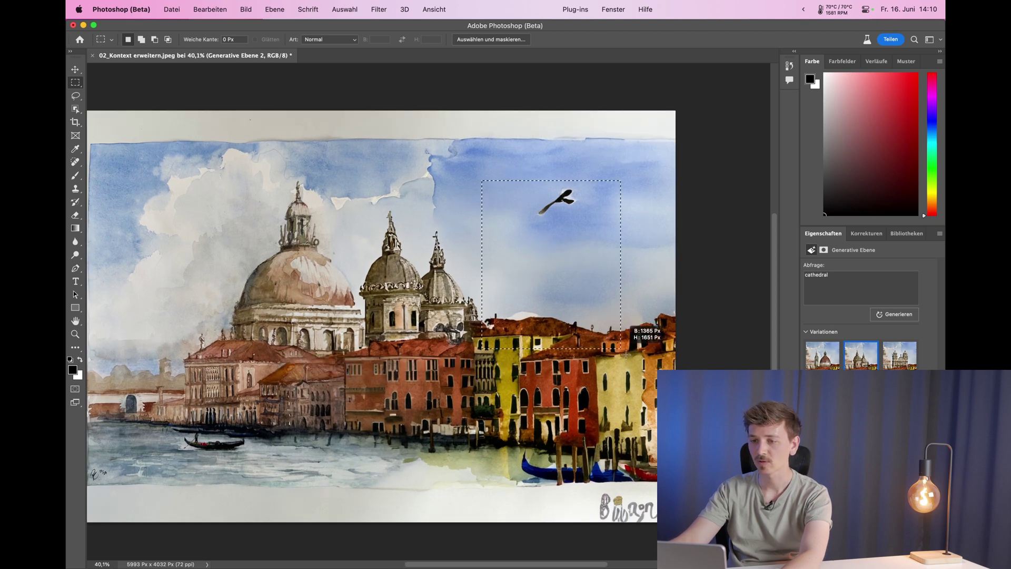
{"action": "left_click", "coordinate": [494, 390]}
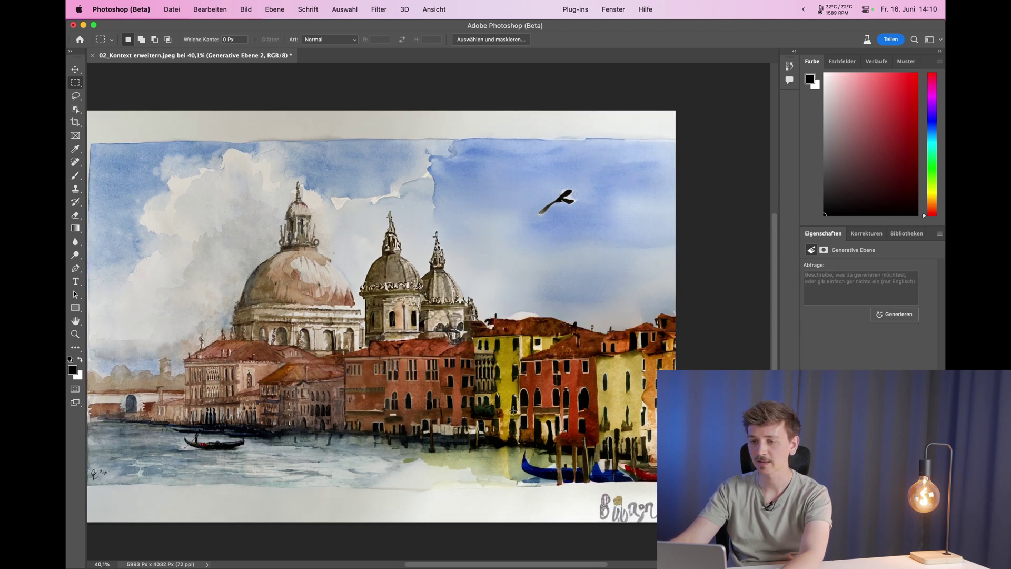
{"action": "left_click_drag", "start_coordinate": [481, 302], "coordinate": [668, 444]}
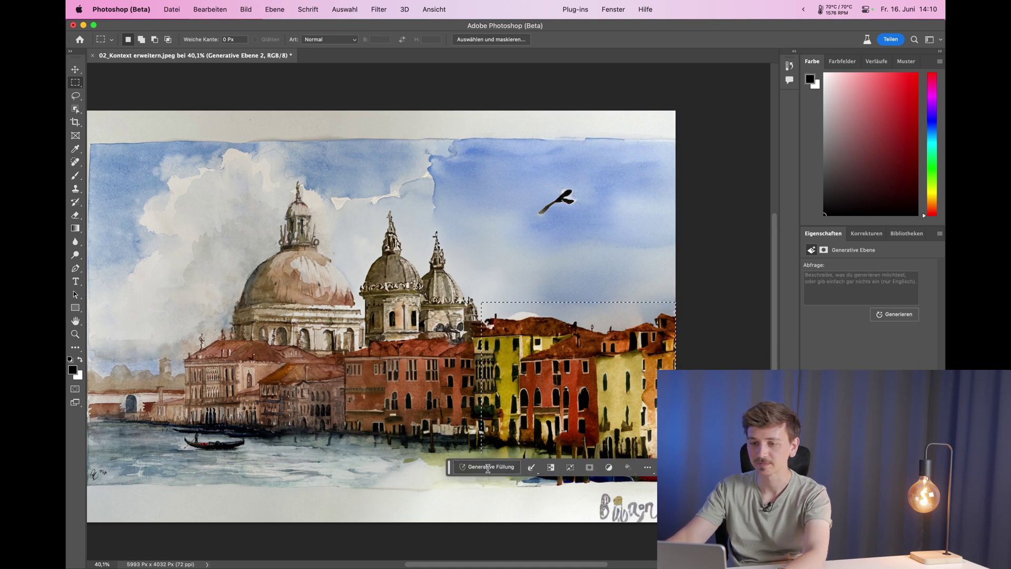
{"action": "left_click", "coordinate": [485, 467]}
{"action": "type", "text": "grren pa"}
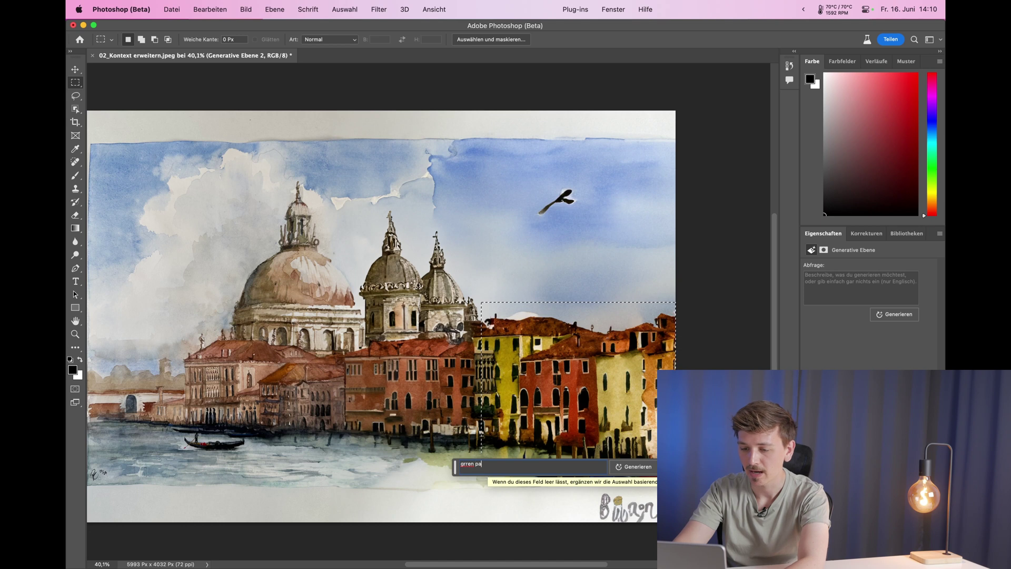
{"action": "type", "text": "rk with trees"}
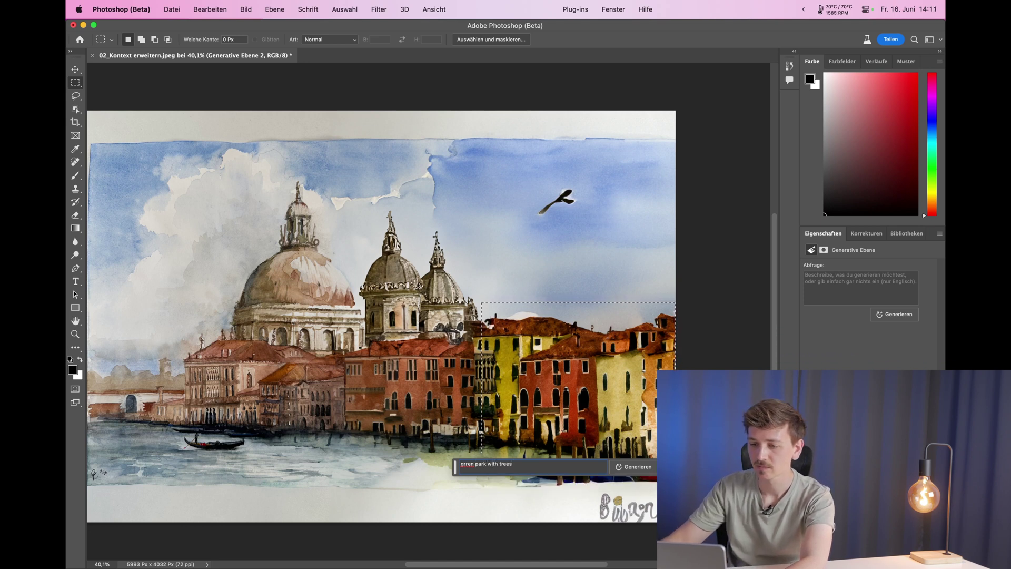
{"action": "key", "text": "Return"}
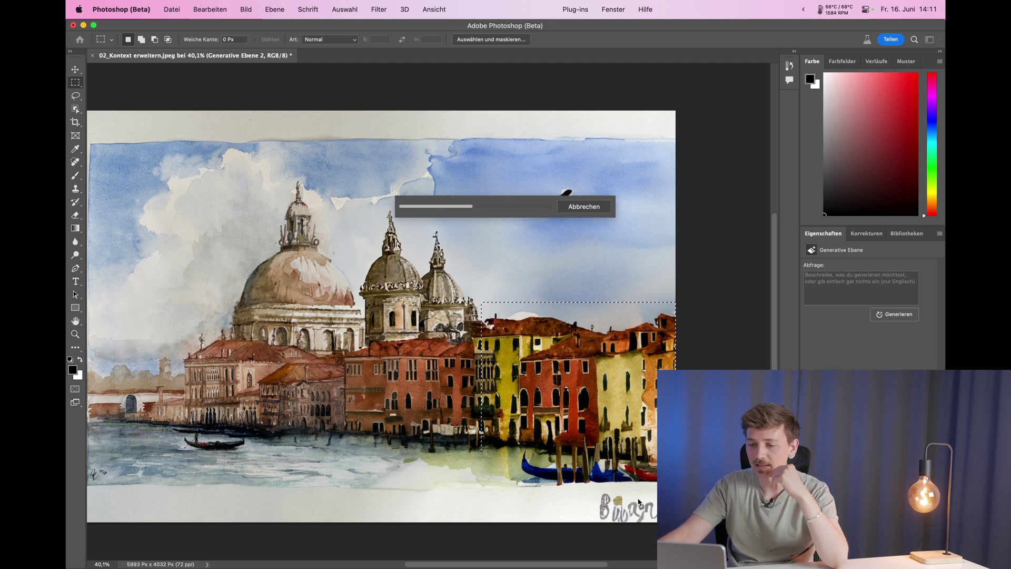
Inspect the green park fill, cycle its variations and return to 2/3.
{"action": "scroll", "coordinate": [632, 520], "scroll_direction": "up", "scroll_amount": 5}
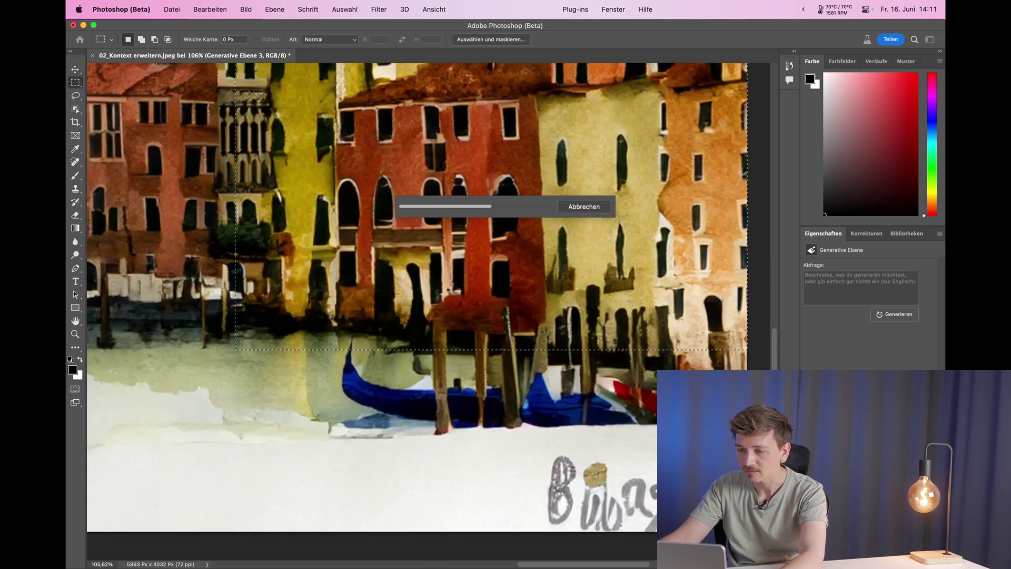
{"action": "scroll", "coordinate": [654, 525], "scroll_direction": "down", "scroll_amount": 1}
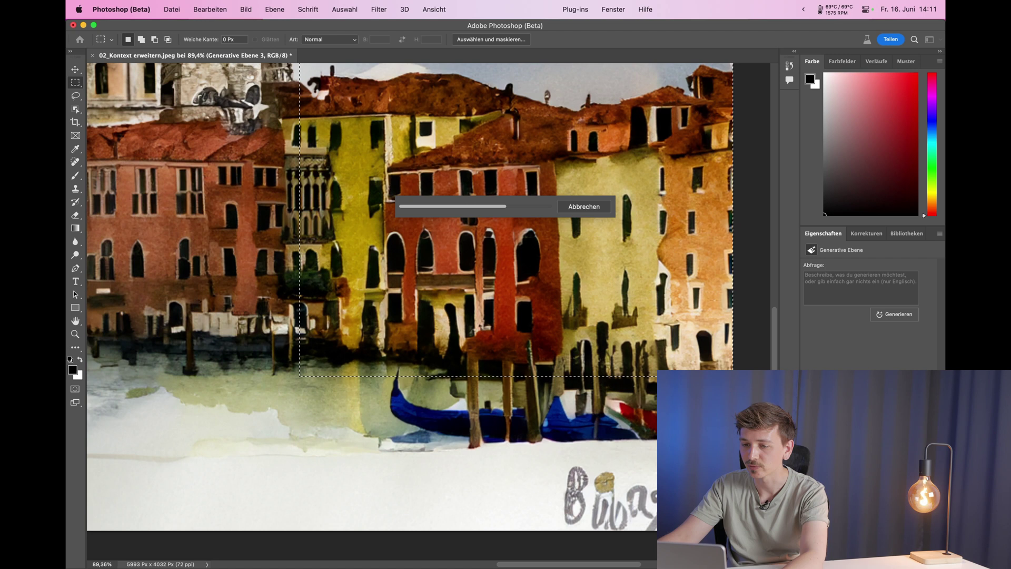
{"action": "scroll", "coordinate": [655, 525], "scroll_direction": "down", "scroll_amount": 1}
{"action": "scroll", "coordinate": [654, 525], "scroll_direction": "down", "scroll_amount": 8}
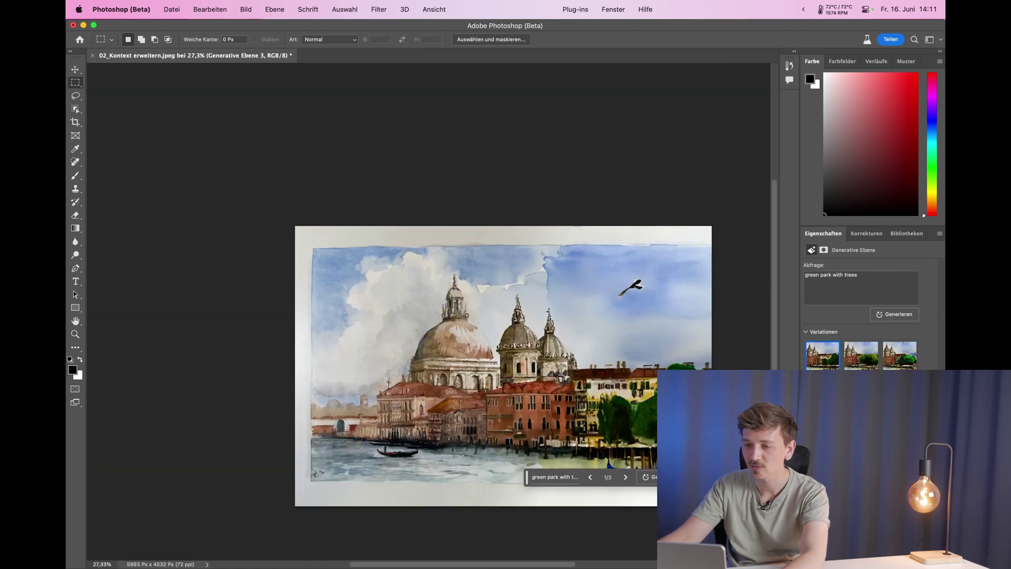
{"action": "scroll", "coordinate": [514, 328], "scroll_direction": "up", "scroll_amount": 2}
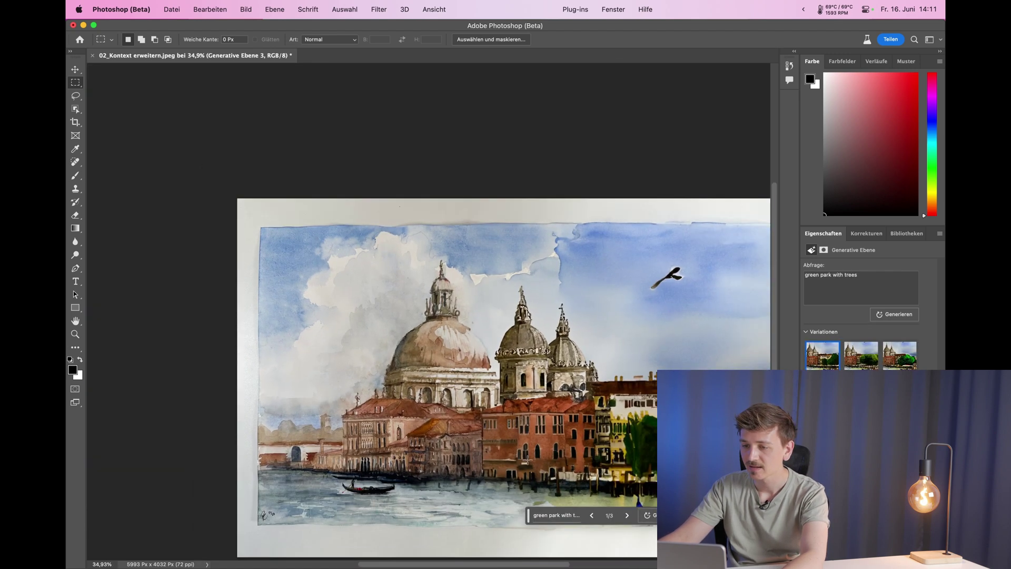
{"action": "scroll", "coordinate": [492, 448], "scroll_direction": "up", "scroll_amount": 3}
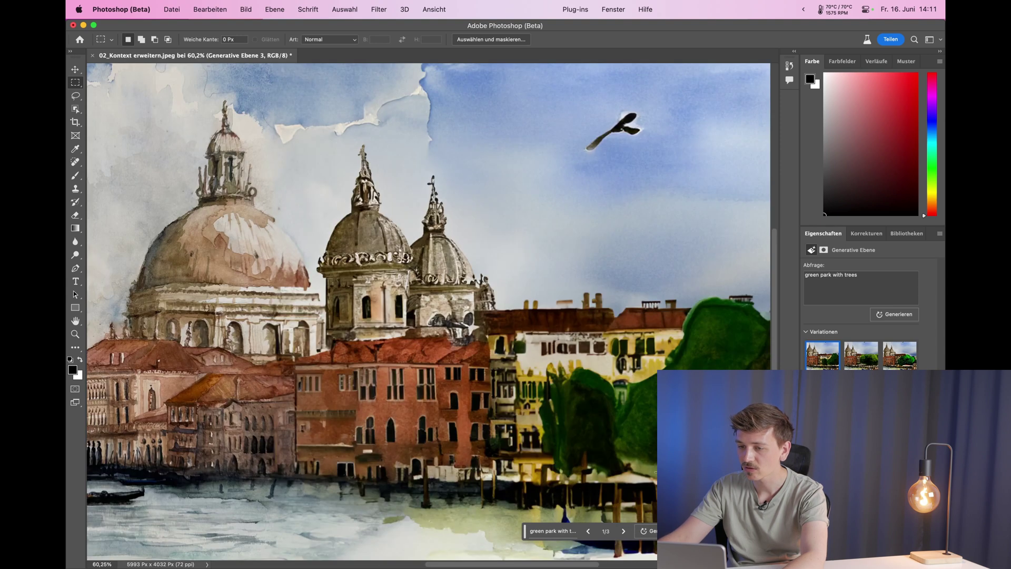
{"action": "scroll", "coordinate": [488, 472], "scroll_direction": "down", "scroll_amount": 3}
{"action": "left_click", "coordinate": [543, 505]}
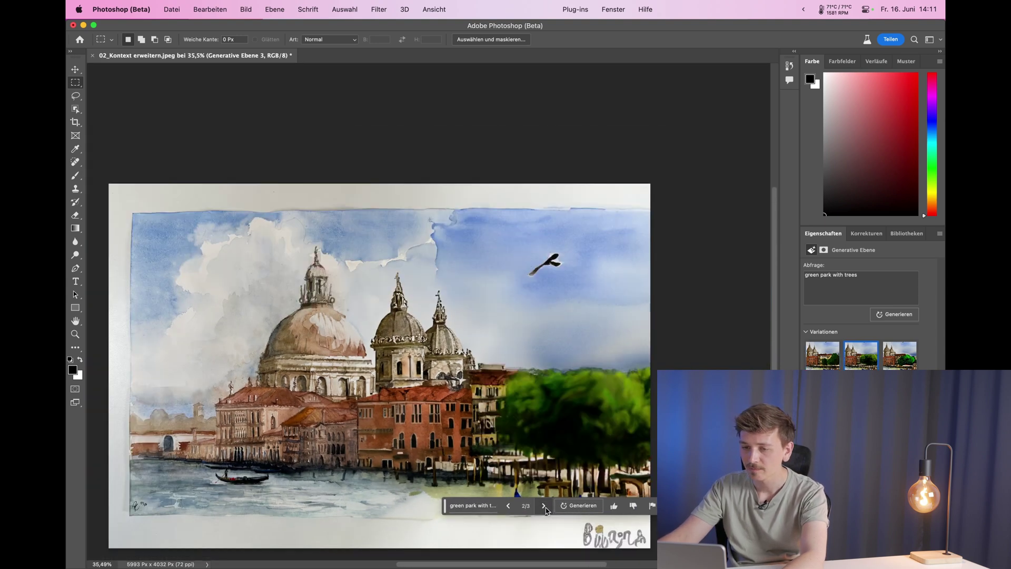
{"action": "left_click", "coordinate": [544, 506]}
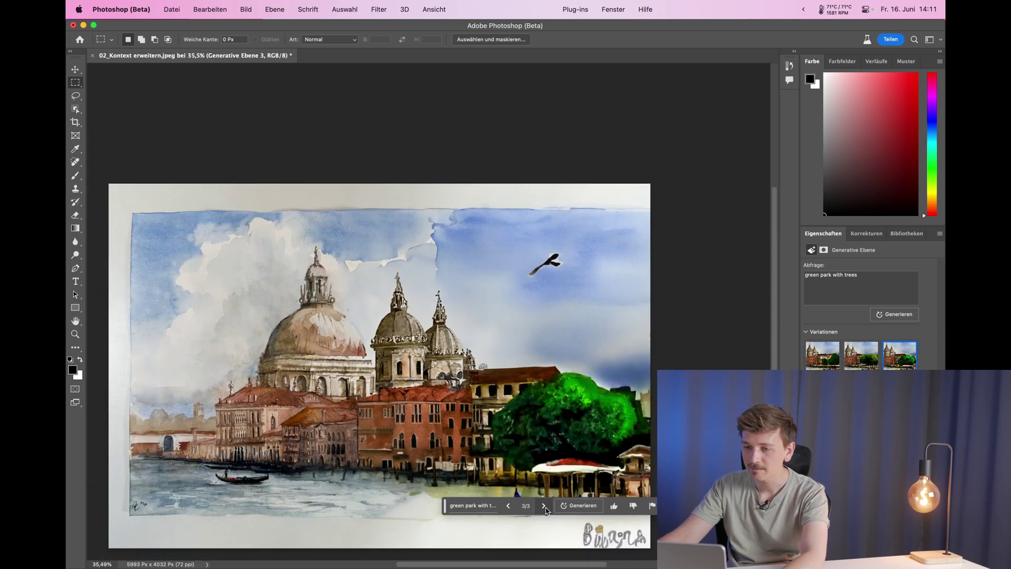
{"action": "left_click", "coordinate": [508, 505]}
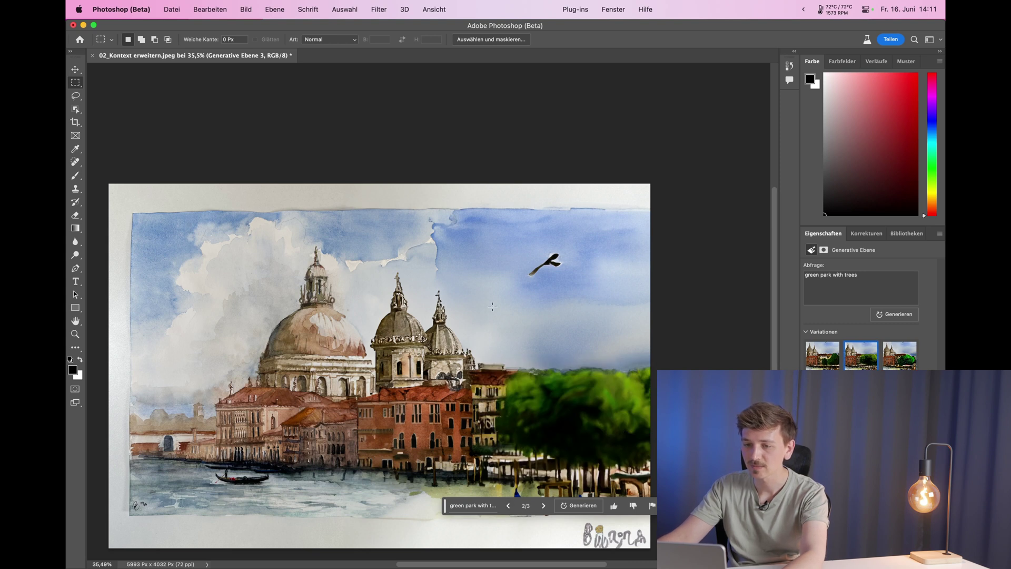
Marquee the right sky and trees and generate 'foggy mountains in the background'.
{"action": "left_click_drag", "start_coordinate": [461, 274], "coordinate": [647, 394]}
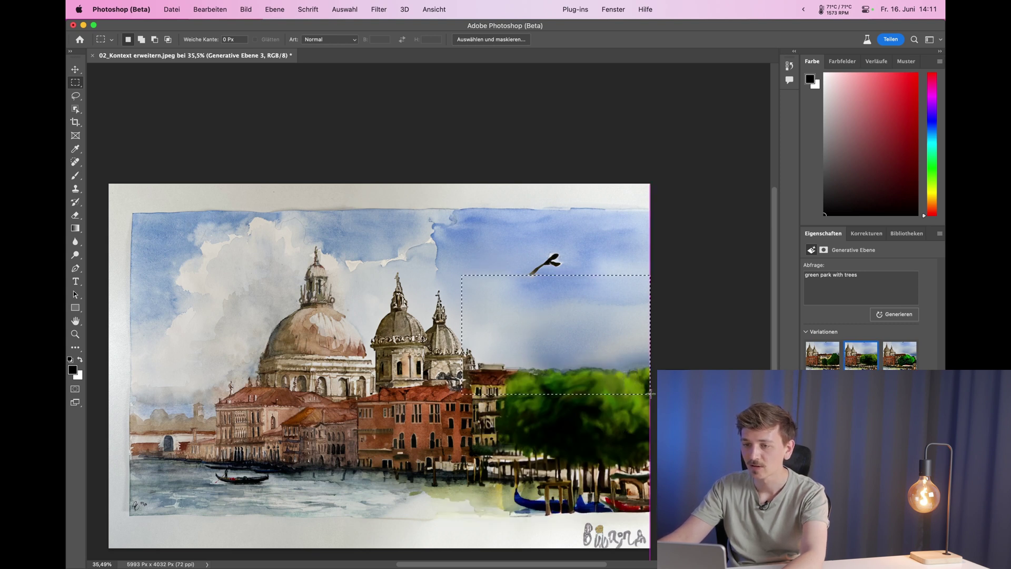
{"action": "left_click_drag", "start_coordinate": [454, 246], "coordinate": [650, 411]}
{"action": "left_click", "coordinate": [477, 427]}
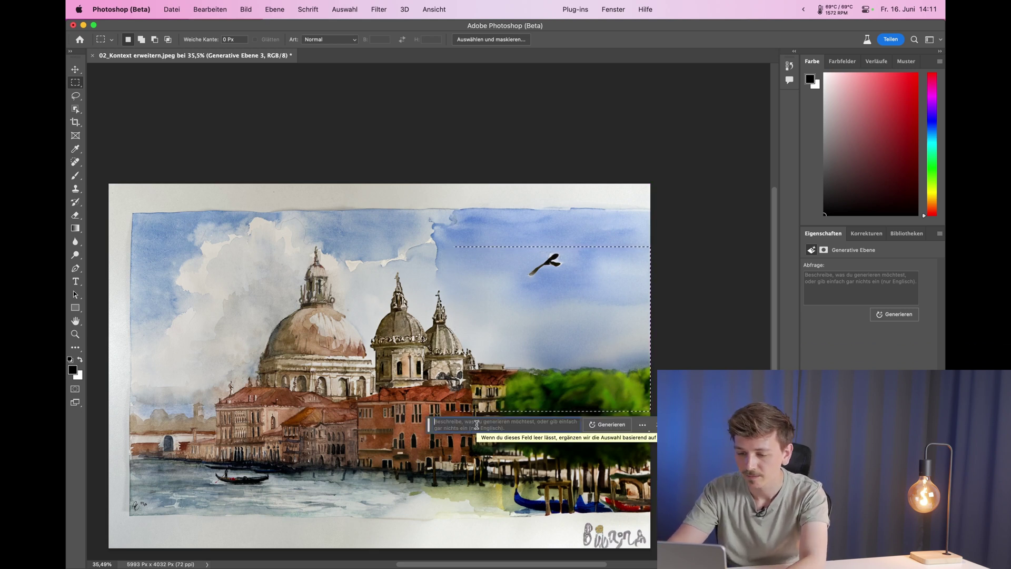
{"action": "type", "text": "foggy mountai"}
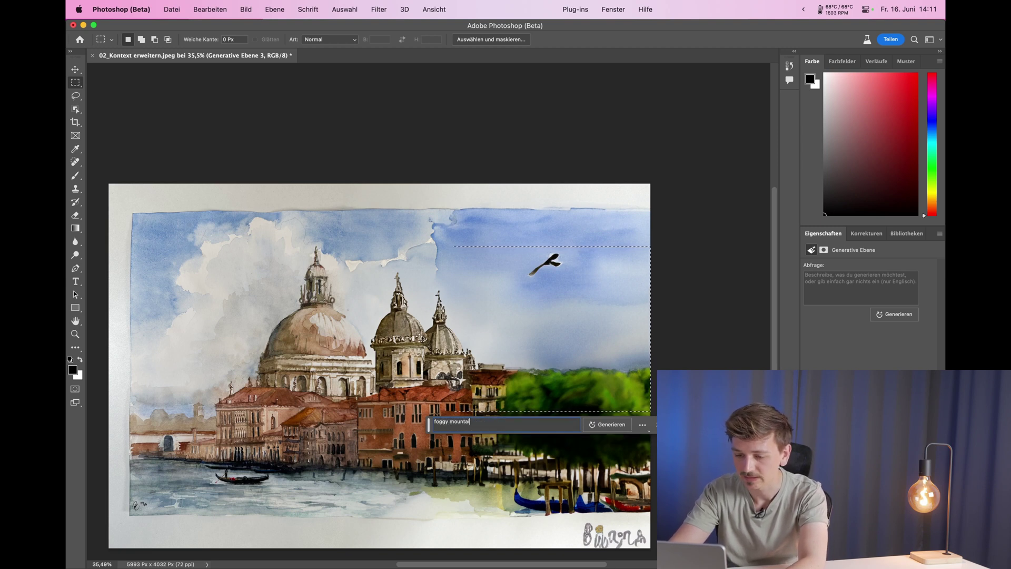
{"action": "type", "text": "ns in the background"}
{"action": "key", "text": "Return"}
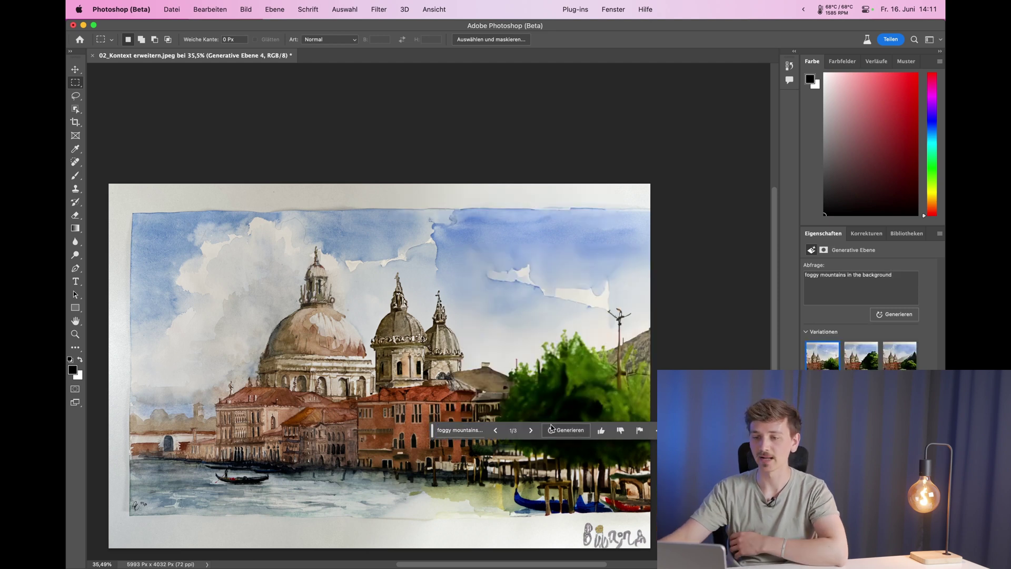
Advance to foggy-mountains variation 3/3 with the dark peak and inspect it zoomed.
{"action": "left_click", "coordinate": [531, 430]}
{"action": "left_click", "coordinate": [531, 430]}
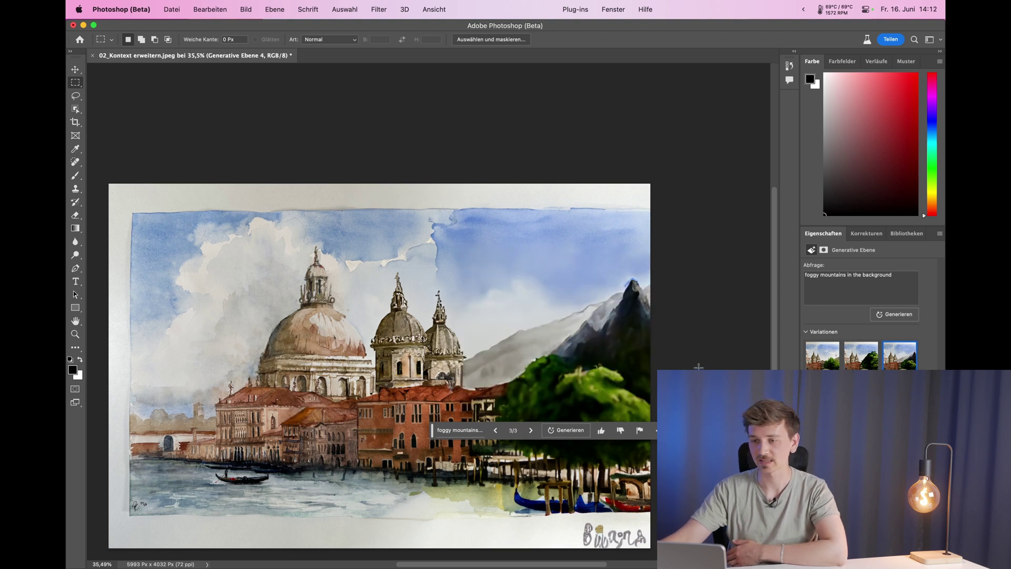
{"action": "scroll", "coordinate": [600, 510], "scroll_direction": "left", "scroll_amount": 1}
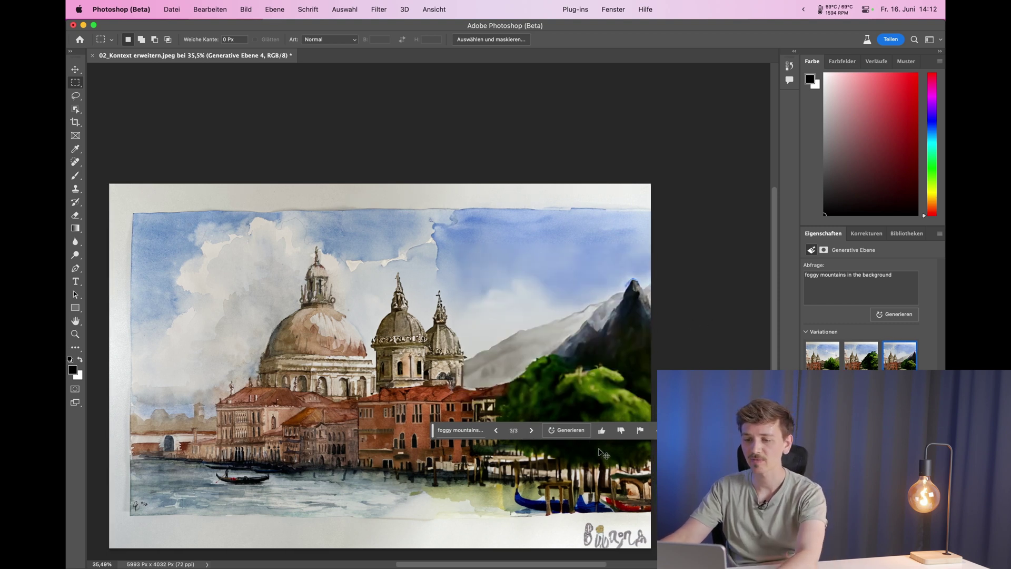
{"action": "scroll", "coordinate": [600, 509], "scroll_direction": "up", "scroll_amount": 1}
{"action": "scroll", "coordinate": [605, 509], "scroll_direction": "up", "scroll_amount": 3}
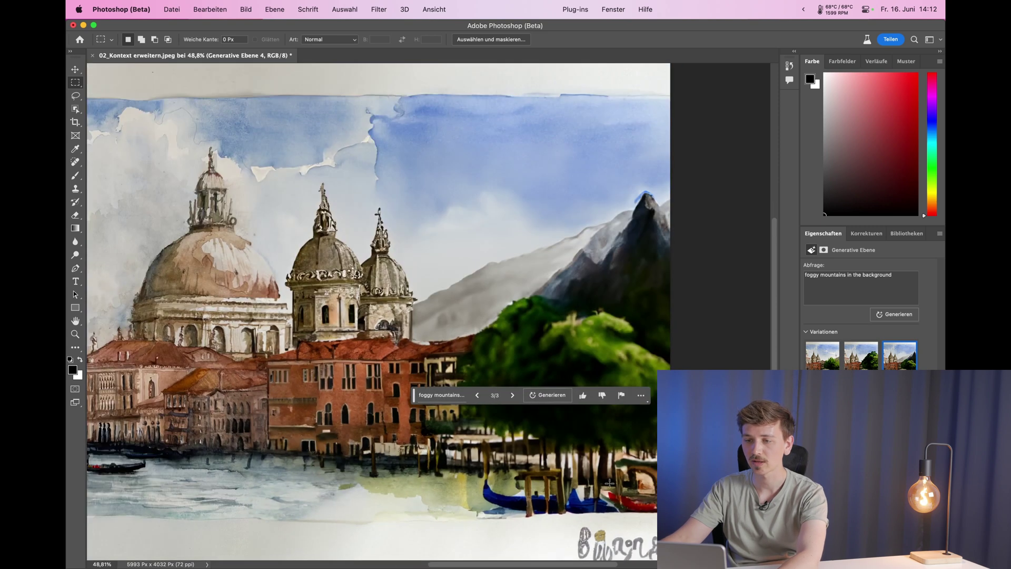
{"action": "scroll", "coordinate": [643, 359], "scroll_direction": "down", "scroll_amount": 3}
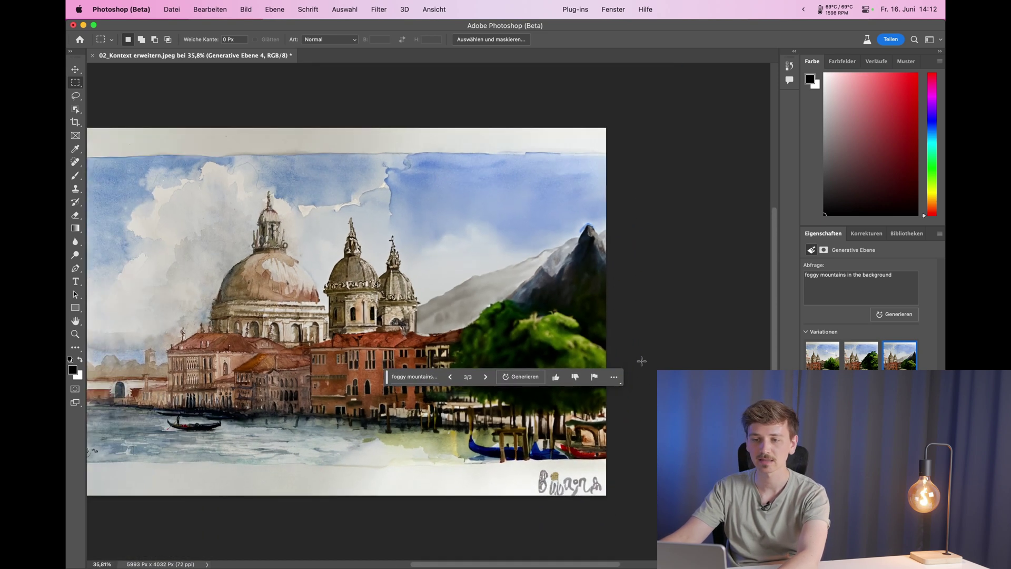
{"action": "scroll", "coordinate": [616, 424], "scroll_direction": "down", "scroll_amount": 2}
{"action": "scroll", "coordinate": [616, 424], "scroll_direction": "up", "scroll_amount": 2}
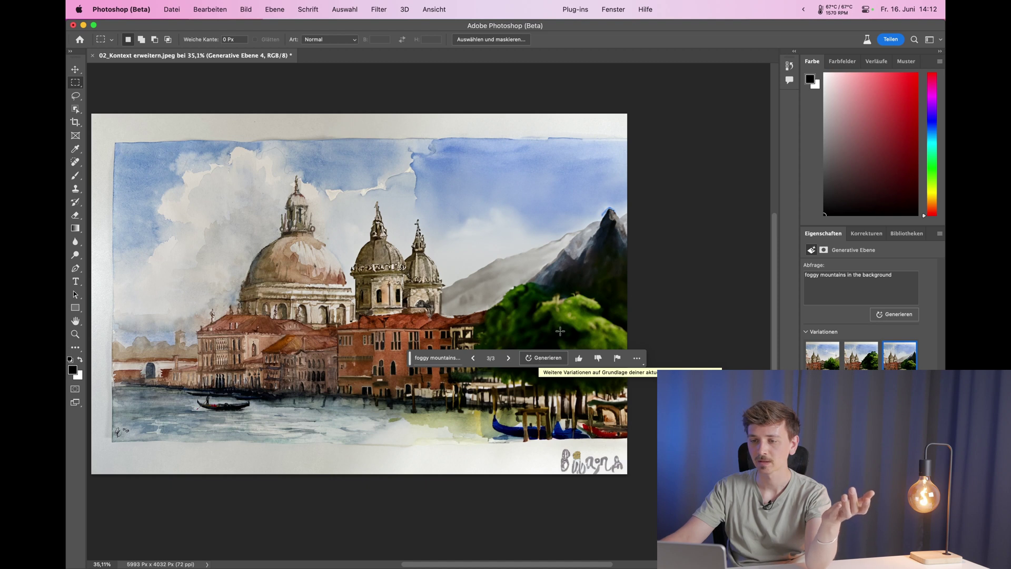
Reuse the foggy mountains prompt in Properties to generate more variations.
{"action": "left_click_drag", "start_coordinate": [457, 263], "coordinate": [645, 396]}
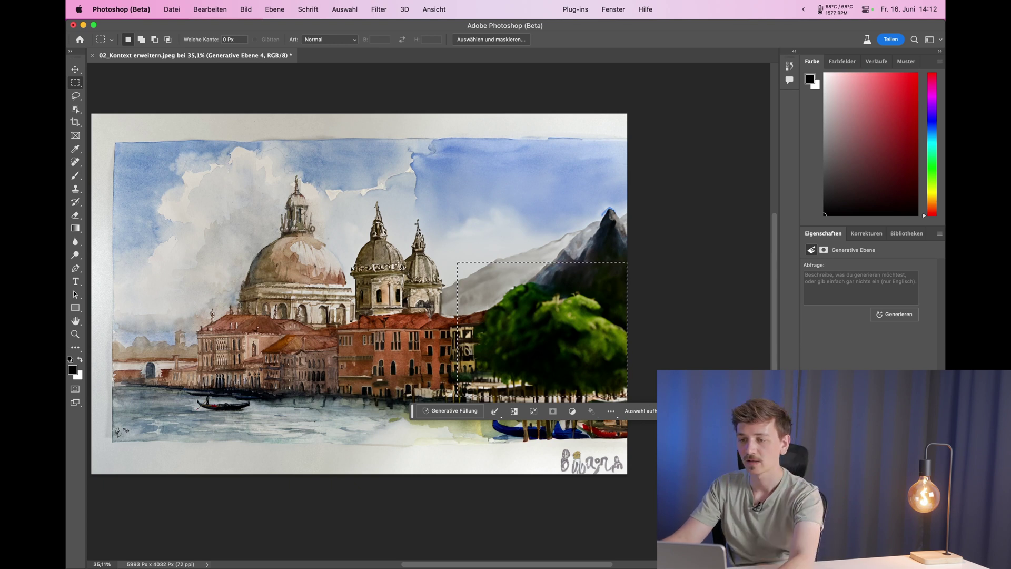
{"action": "left_click", "coordinate": [653, 417]}
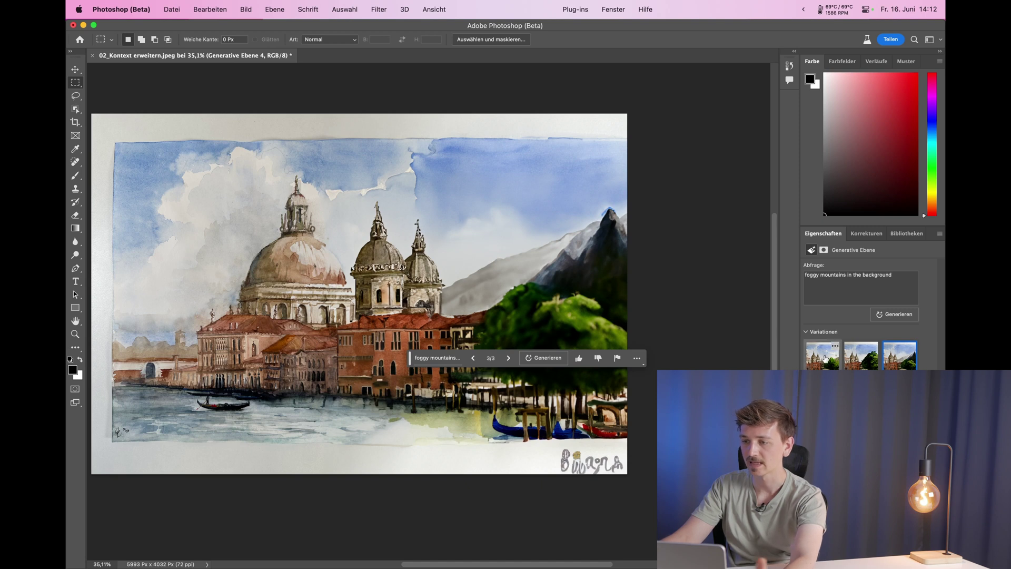
{"action": "triple_click", "coordinate": [878, 286]}
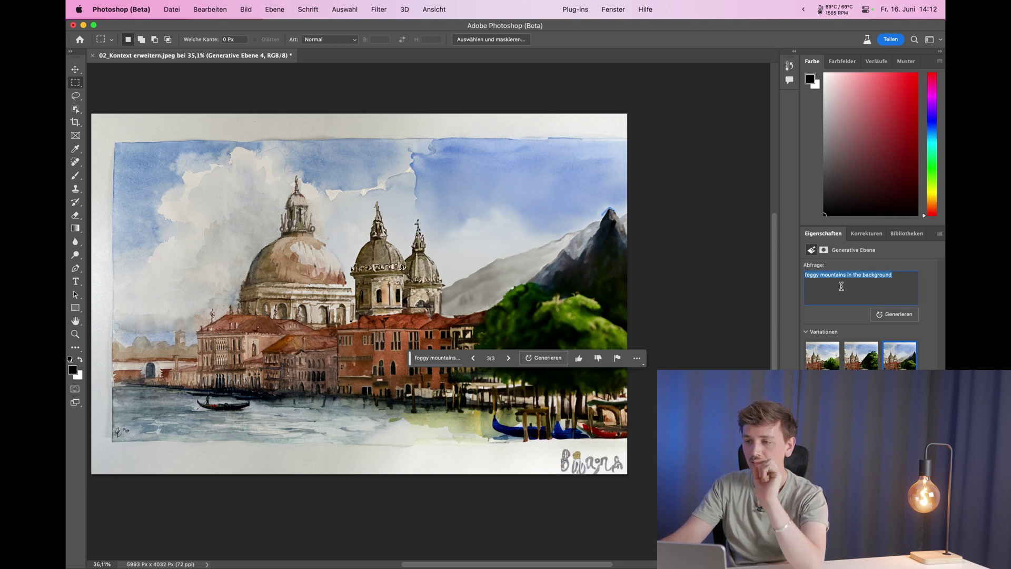
{"action": "left_click", "coordinate": [850, 280]}
{"action": "triple_click", "coordinate": [843, 275]}
{"action": "left_click", "coordinate": [818, 275]}
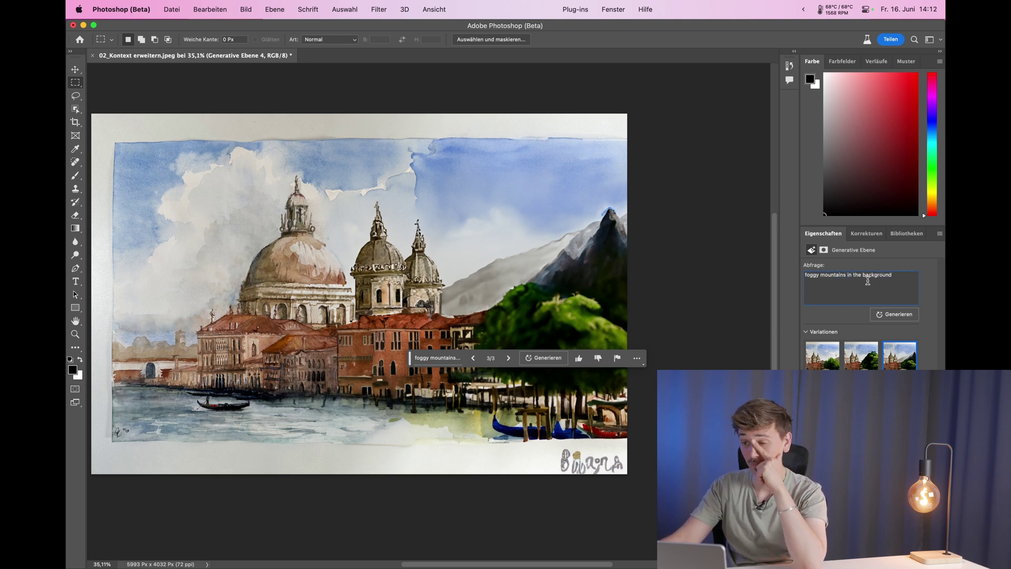
{"action": "type", "text": ","}
{"action": "triple_click", "coordinate": [894, 279]}
{"action": "left_click", "coordinate": [902, 276]}
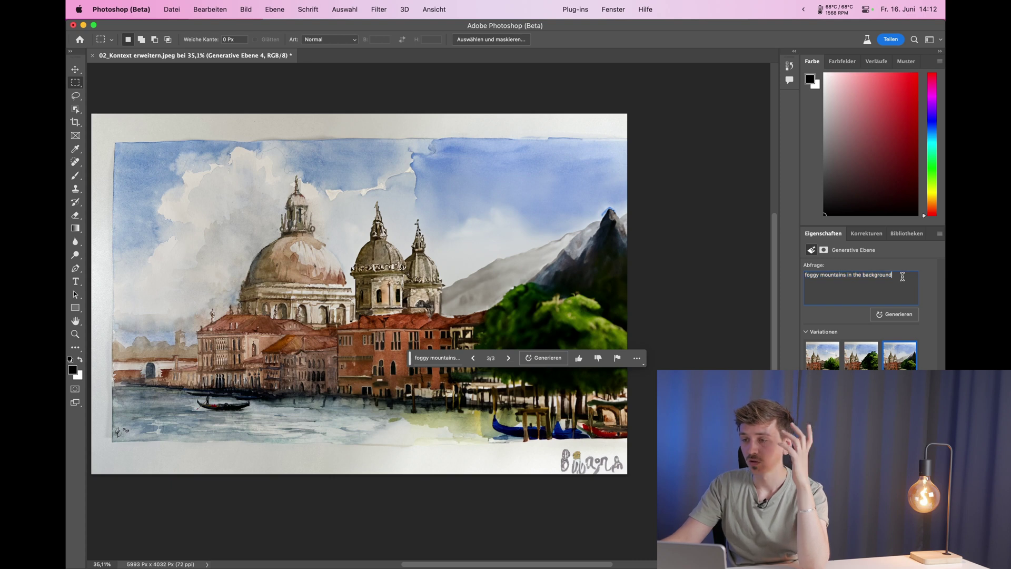
{"action": "left_click", "coordinate": [901, 315]}
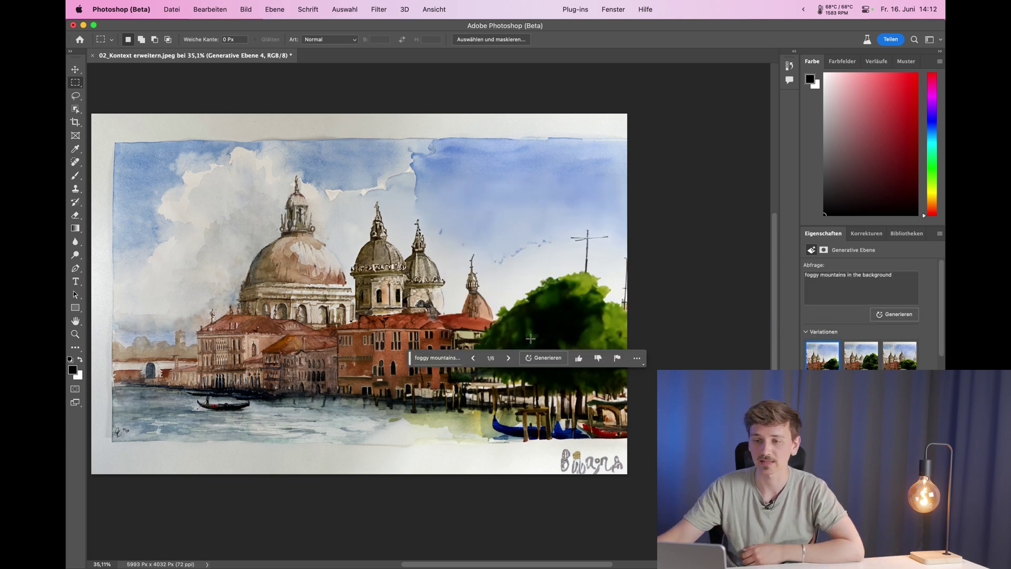
Browse back to the second of six variations and marquee the right-hand tree area.
{"action": "left_click", "coordinate": [508, 360]}
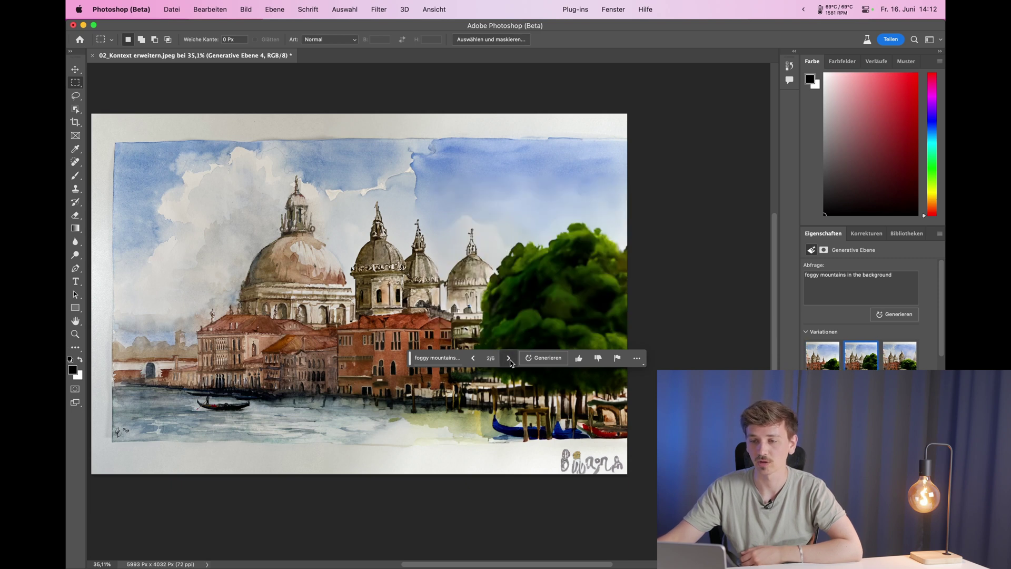
{"action": "left_click", "coordinate": [509, 360]}
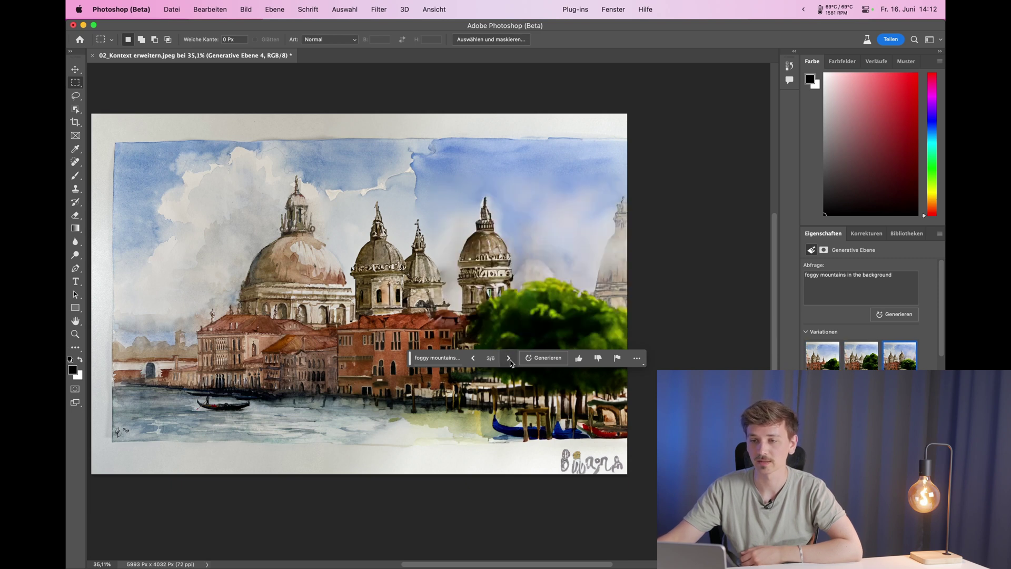
{"action": "left_click", "coordinate": [477, 360]}
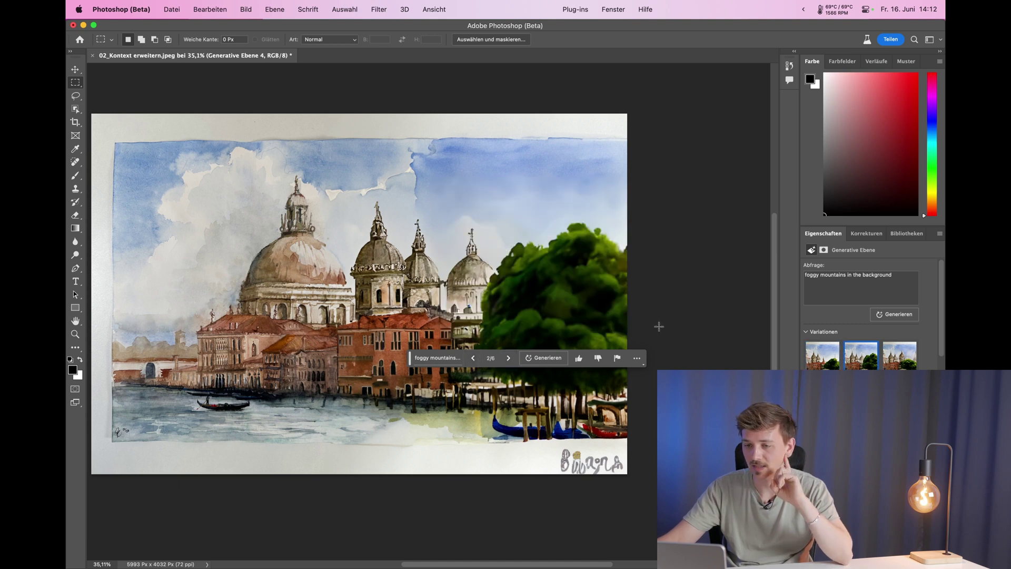
{"action": "left_click_drag", "start_coordinate": [485, 209], "coordinate": [626, 435]}
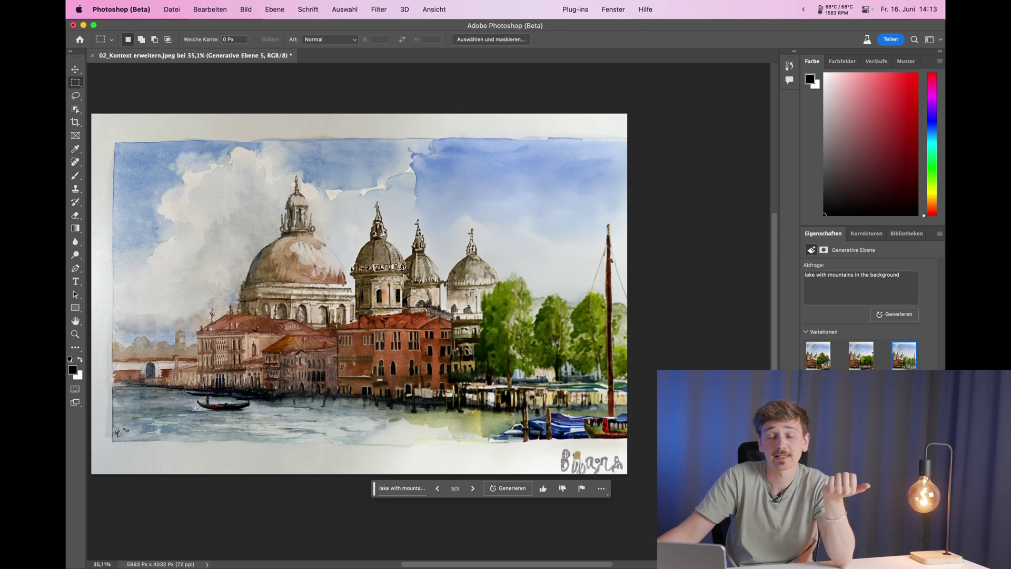
{"action": "scroll", "coordinate": [565, 365], "scroll_direction": "left", "scroll_amount": 1}
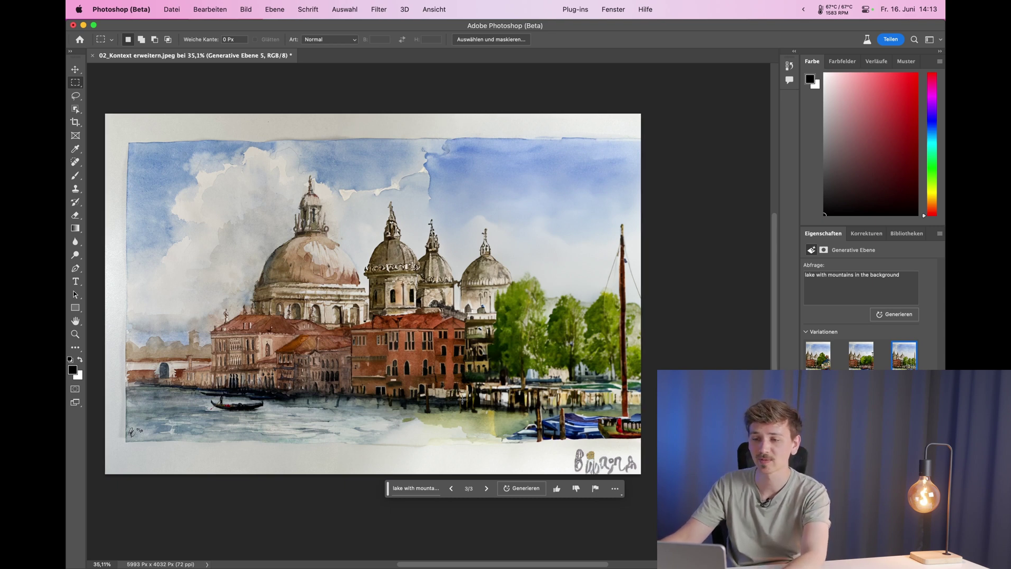
{"action": "scroll", "coordinate": [565, 365], "scroll_direction": "up", "scroll_amount": 3}
{"action": "scroll", "coordinate": [565, 365], "scroll_direction": "down", "scroll_amount": 2}
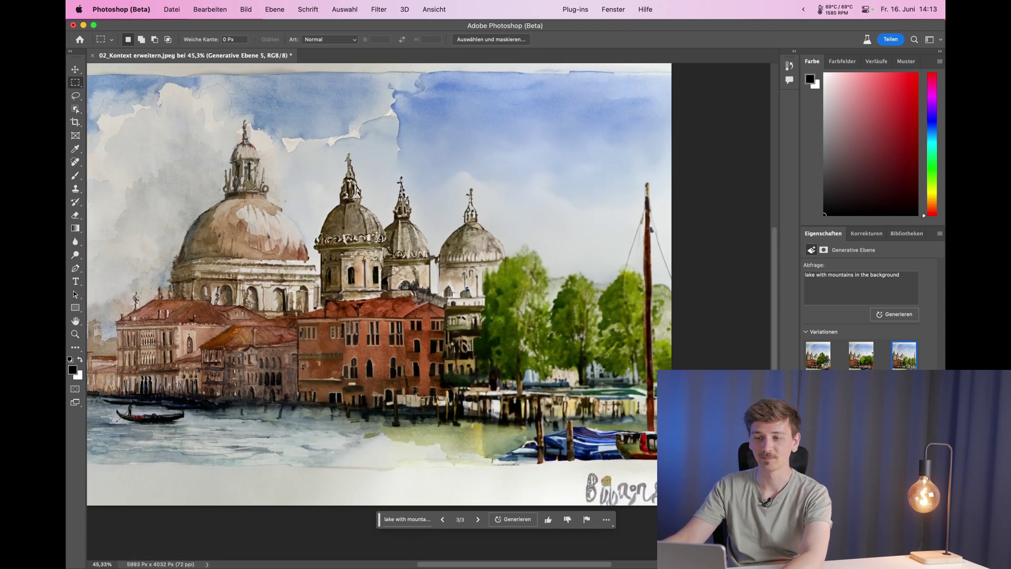
{"action": "scroll", "coordinate": [383, 383], "scroll_direction": "down", "scroll_amount": 2}
{"action": "scroll", "coordinate": [382, 382], "scroll_direction": "down", "scroll_amount": 1}
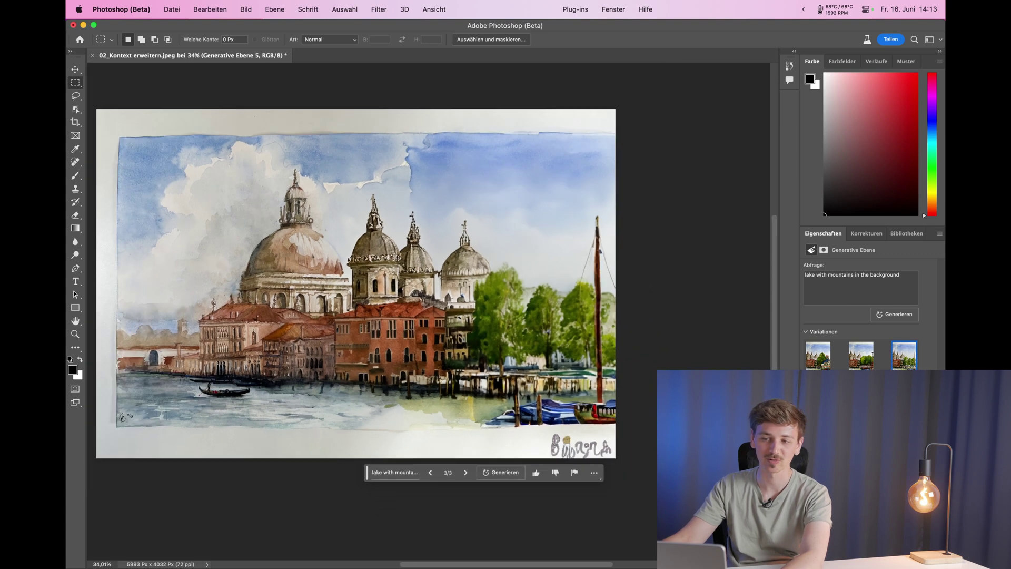
{"action": "scroll", "coordinate": [383, 382], "scroll_direction": "down", "scroll_amount": 2}
{"action": "scroll", "coordinate": [383, 383], "scroll_direction": "up", "scroll_amount": 1}
{"action": "scroll", "coordinate": [380, 384], "scroll_direction": "up", "scroll_amount": 1}
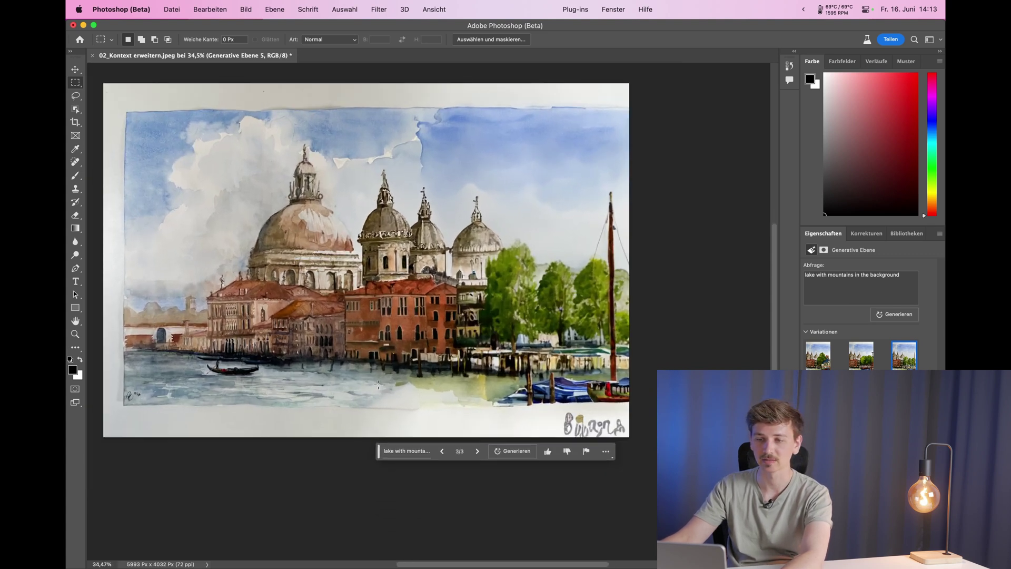
{"action": "scroll", "coordinate": [455, 349], "scroll_direction": "up", "scroll_amount": 3}
{"action": "scroll", "coordinate": [557, 333], "scroll_direction": "down", "scroll_amount": 1}
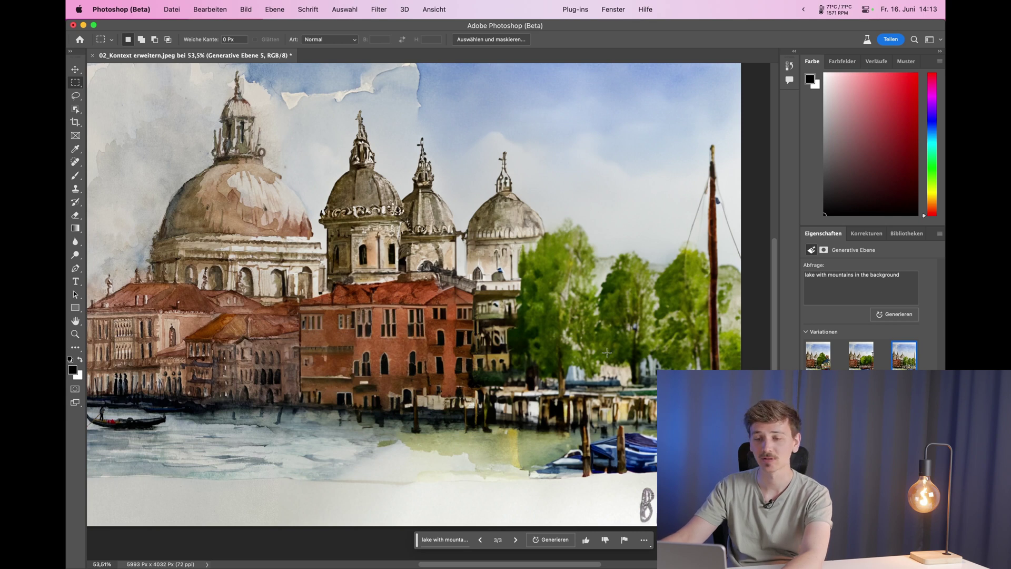
{"action": "scroll", "coordinate": [437, 317], "scroll_direction": "up", "scroll_amount": 5}
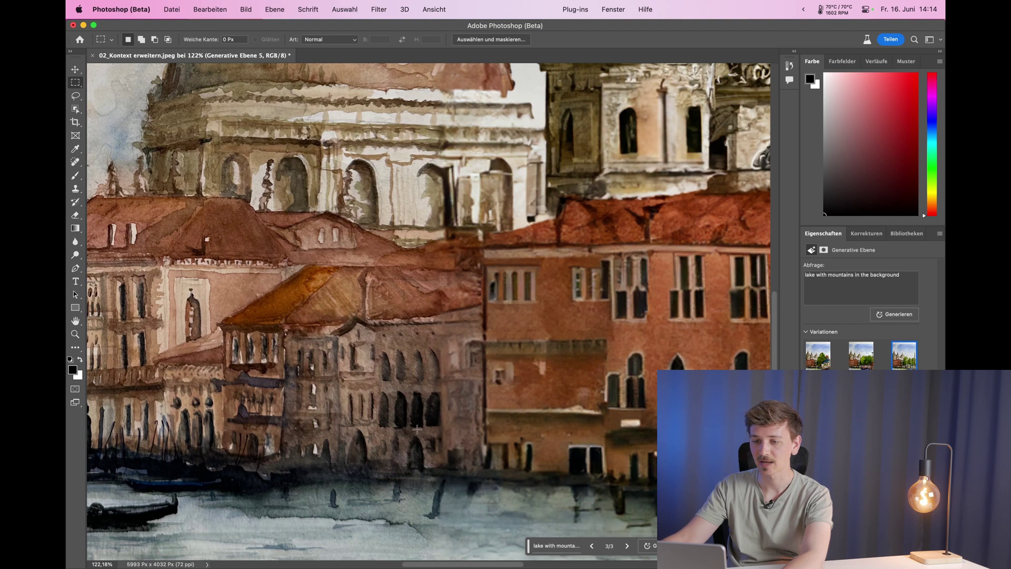
{"action": "scroll", "coordinate": [416, 430], "scroll_direction": "down", "scroll_amount": 2}
{"action": "scroll", "coordinate": [415, 429], "scroll_direction": "down", "scroll_amount": 2}
{"action": "scroll", "coordinate": [414, 429], "scroll_direction": "down", "scroll_amount": 2}
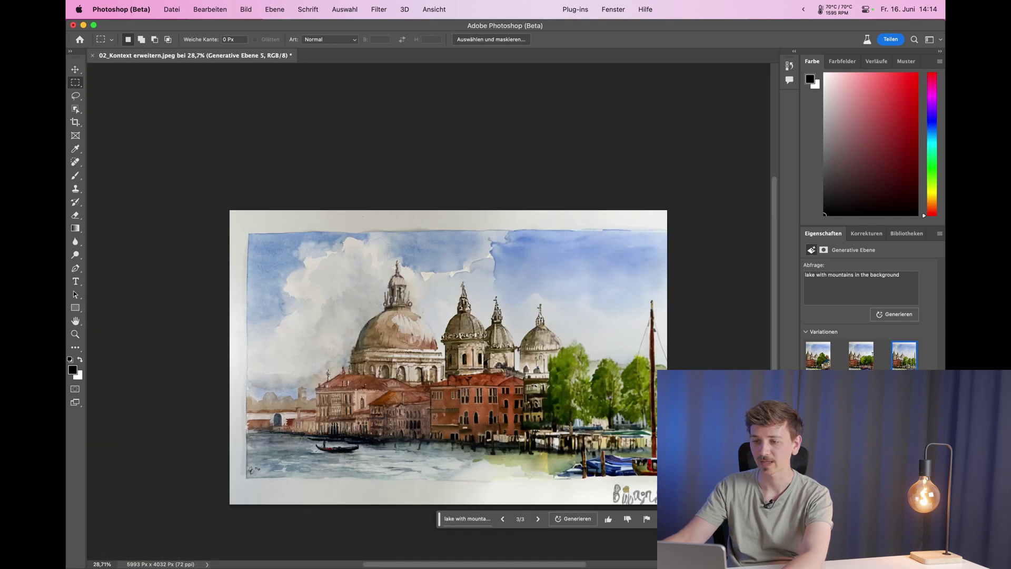
{"action": "scroll", "coordinate": [571, 426], "scroll_direction": "up", "scroll_amount": 3}
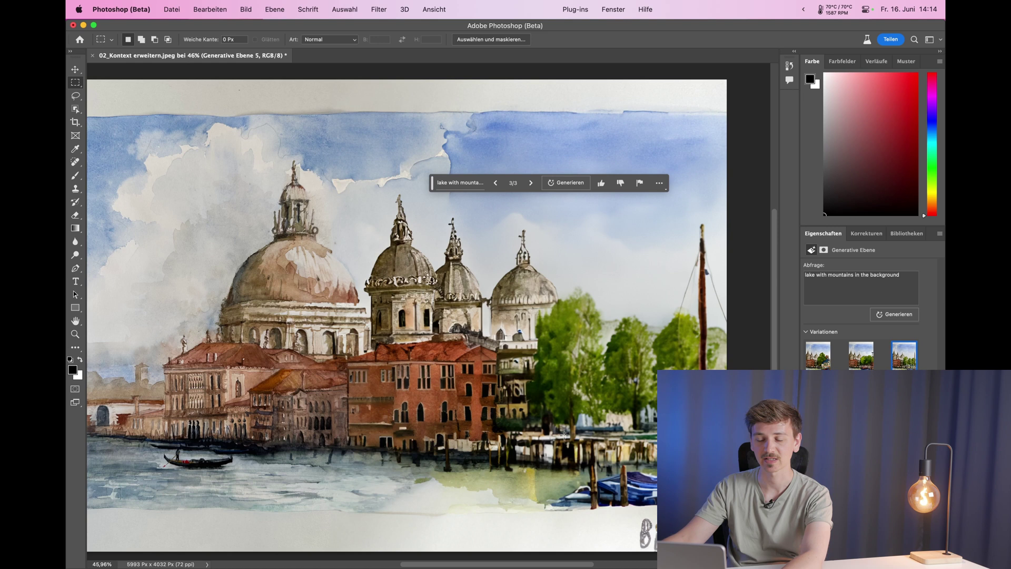
{"action": "scroll", "coordinate": [565, 435], "scroll_direction": "down", "scroll_amount": 1}
{"action": "scroll", "coordinate": [566, 433], "scroll_direction": "down", "scroll_amount": 1}
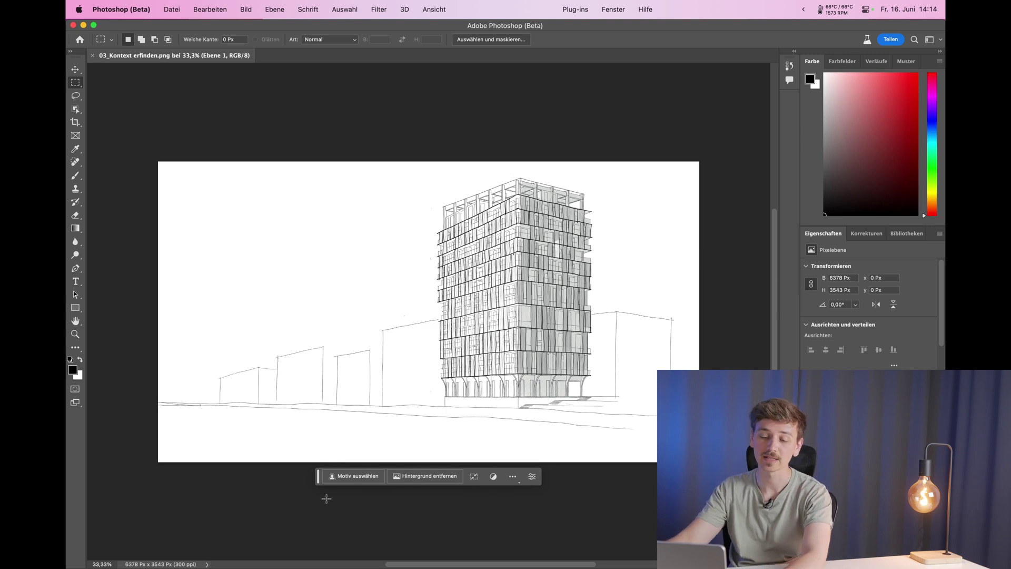
Zoom the tower sketch to about 44% and select the Lasso tool.
{"action": "scroll", "coordinate": [378, 392], "scroll_direction": "up", "scroll_amount": 3}
{"action": "scroll", "coordinate": [378, 393], "scroll_direction": "up", "scroll_amount": 1}
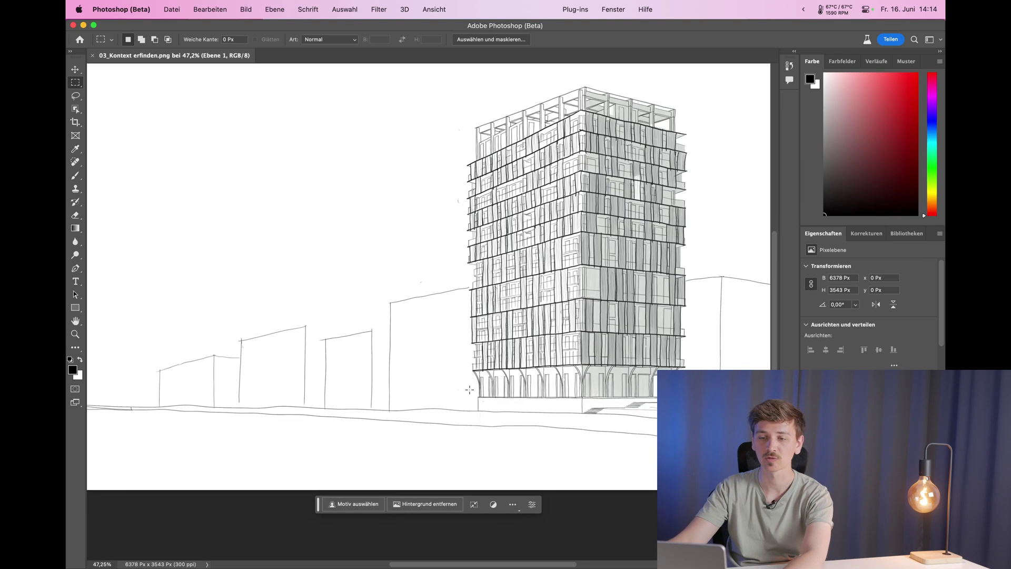
{"action": "scroll", "coordinate": [510, 378], "scroll_direction": "down", "scroll_amount": 2}
{"action": "left_click", "coordinate": [75, 96]}
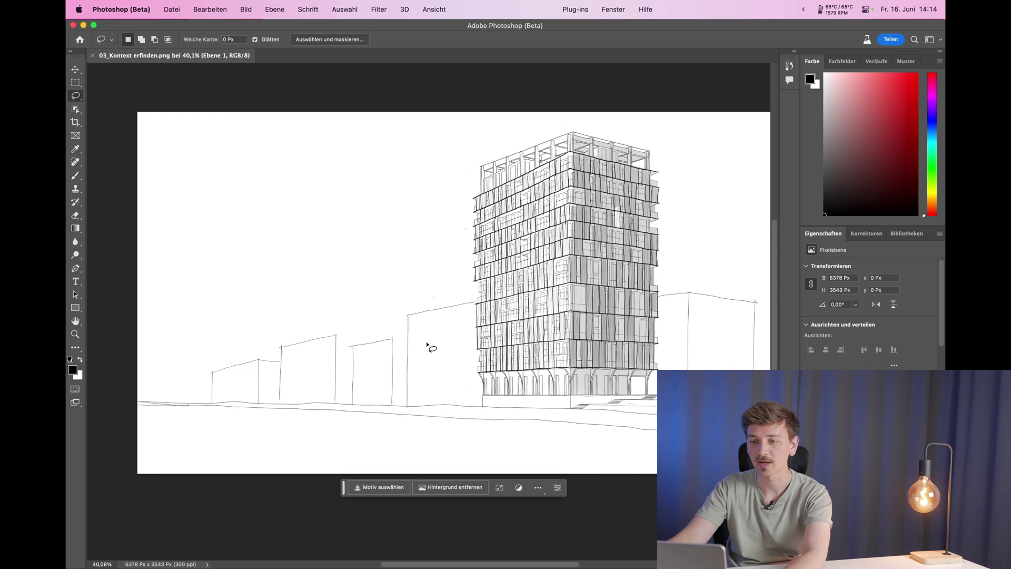
{"action": "scroll", "coordinate": [431, 350], "scroll_direction": "up", "scroll_amount": 1}
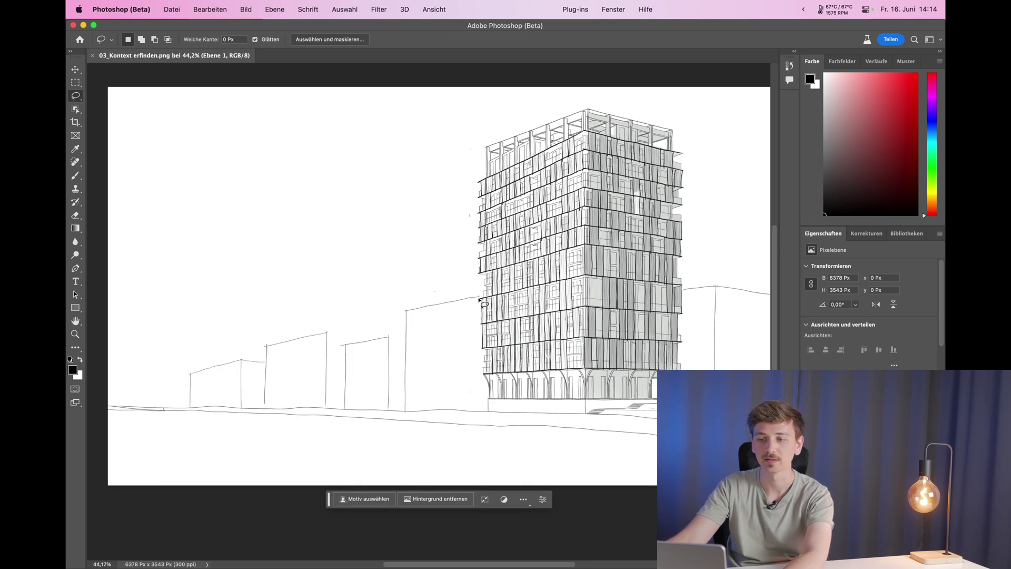
Polygon-lasso the outline buildings to the left of the tower.
{"action": "right_click", "coordinate": [75, 96]}
{"action": "left_click", "coordinate": [107, 109]}
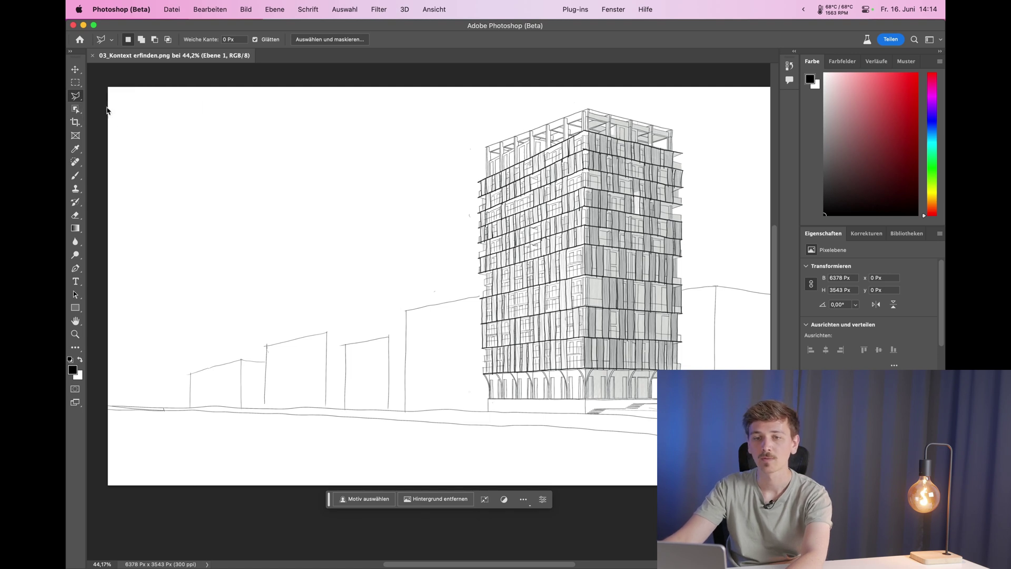
{"action": "left_click", "coordinate": [478, 299]}
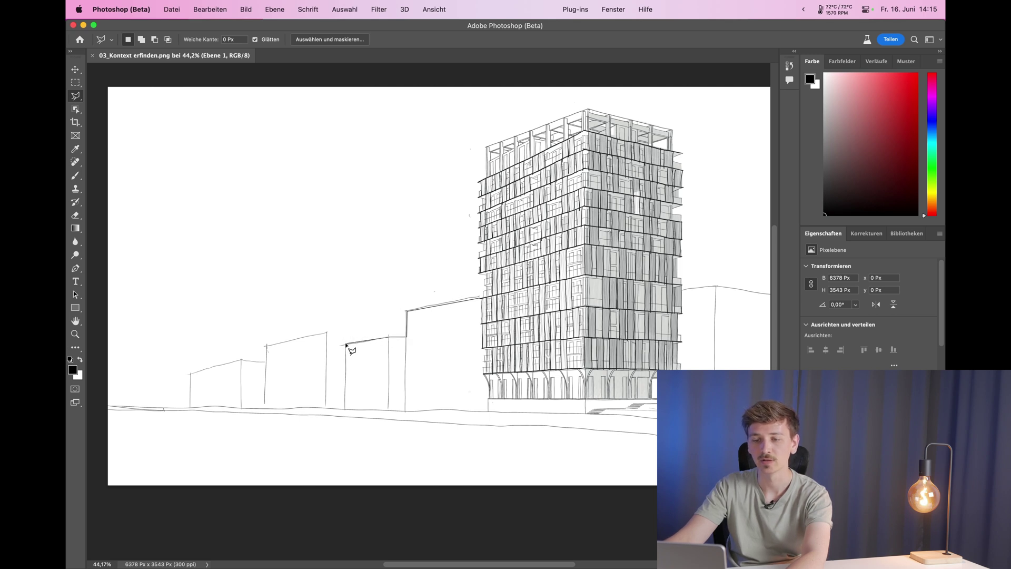
{"action": "left_click", "coordinate": [328, 333]}
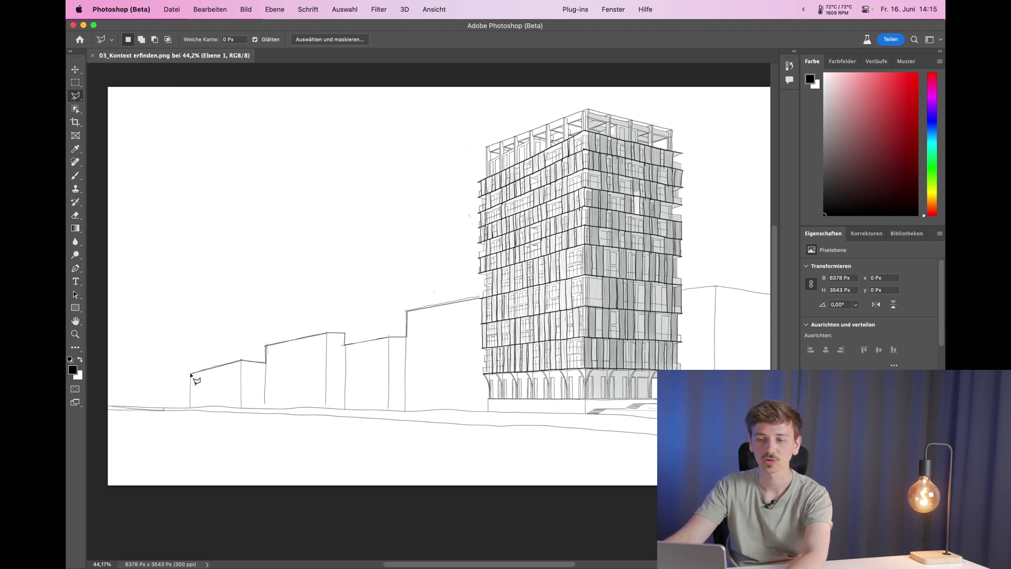
{"action": "left_click", "coordinate": [188, 406]}
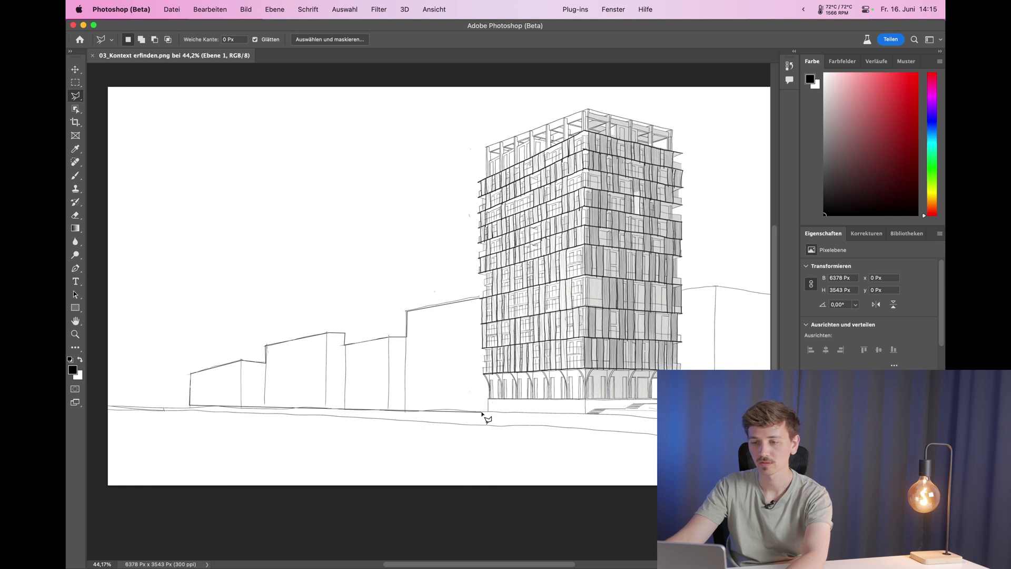
{"action": "left_click", "coordinate": [483, 375]}
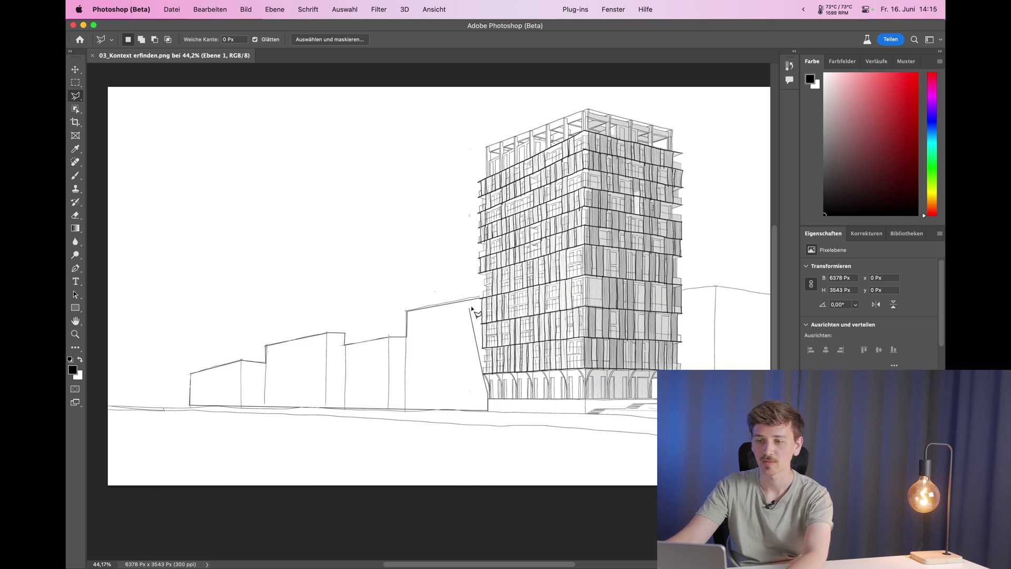
{"action": "left_click", "coordinate": [480, 298]}
Generative Fill the selection with 'sketchy buildings' and browse the three variations.
{"action": "left_click", "coordinate": [228, 424]}
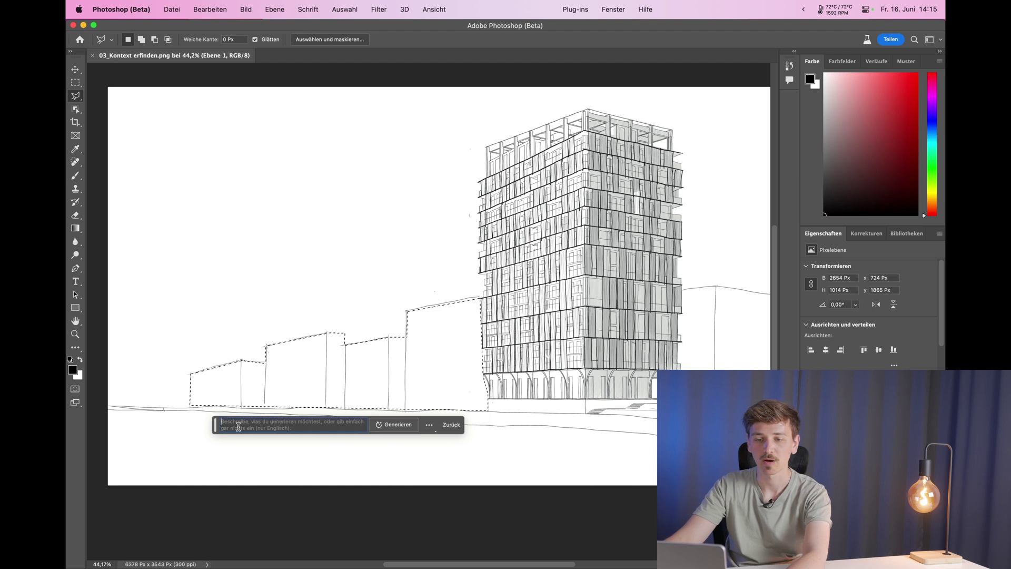
{"action": "type", "text": "sketchy"}
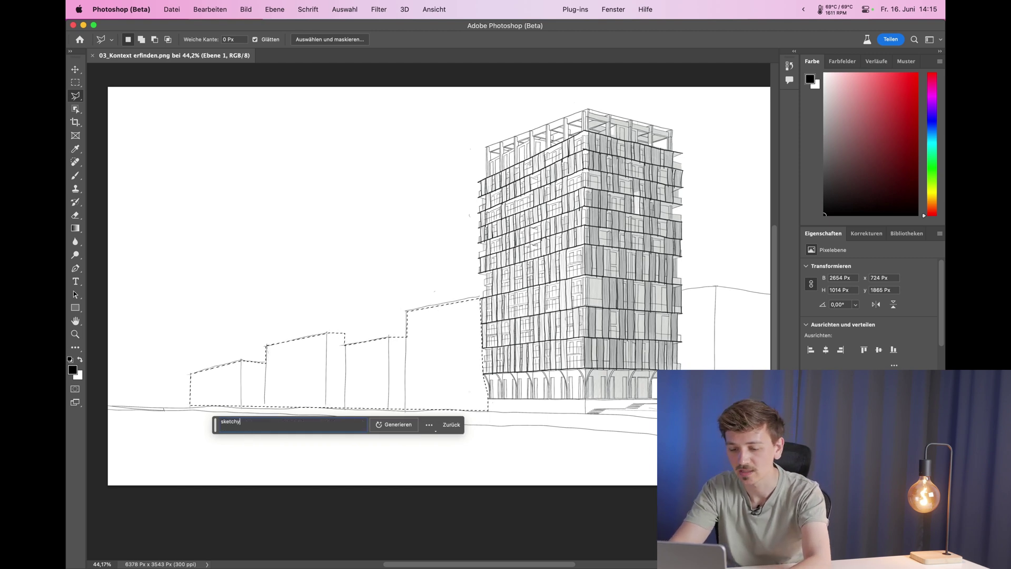
{"action": "type", "text": " buildings"}
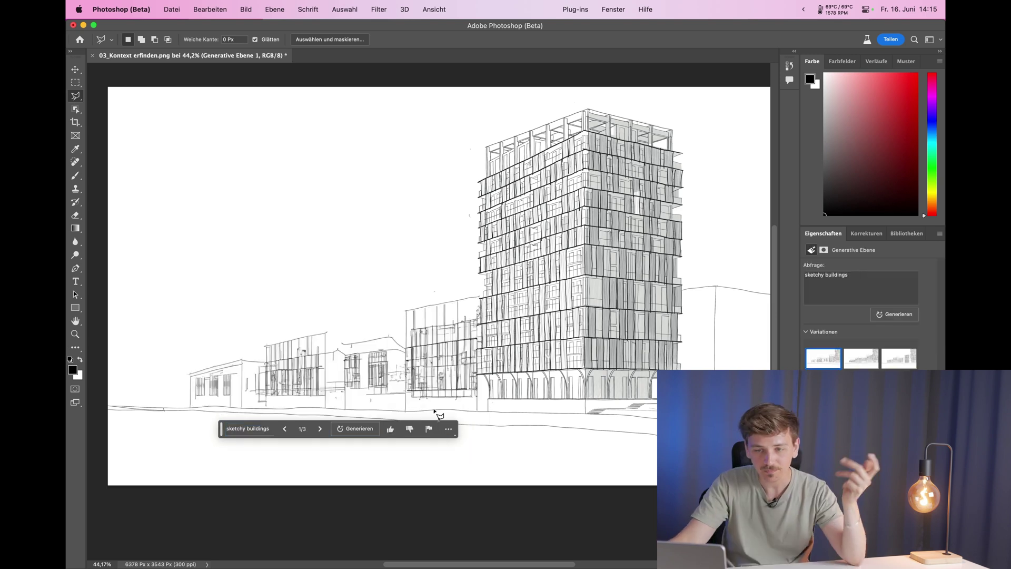
{"action": "left_click", "coordinate": [326, 430]}
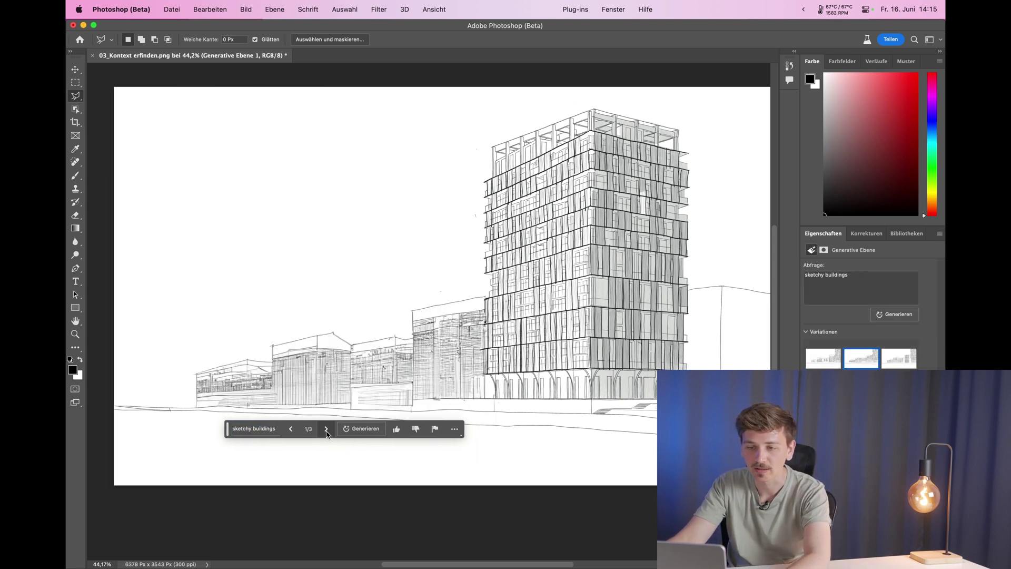
{"action": "left_click", "coordinate": [325, 430]}
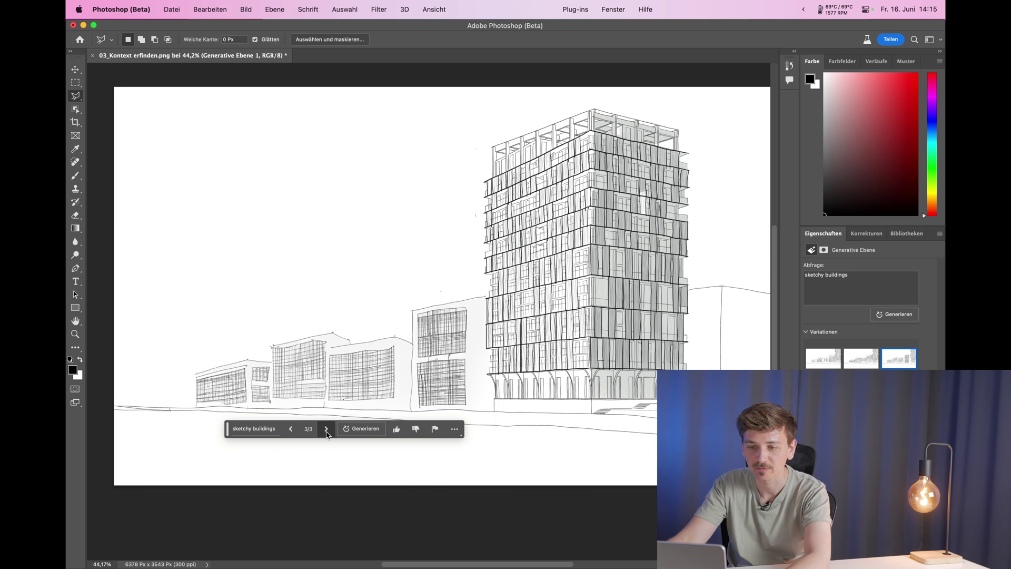
{"action": "left_click", "coordinate": [327, 433]}
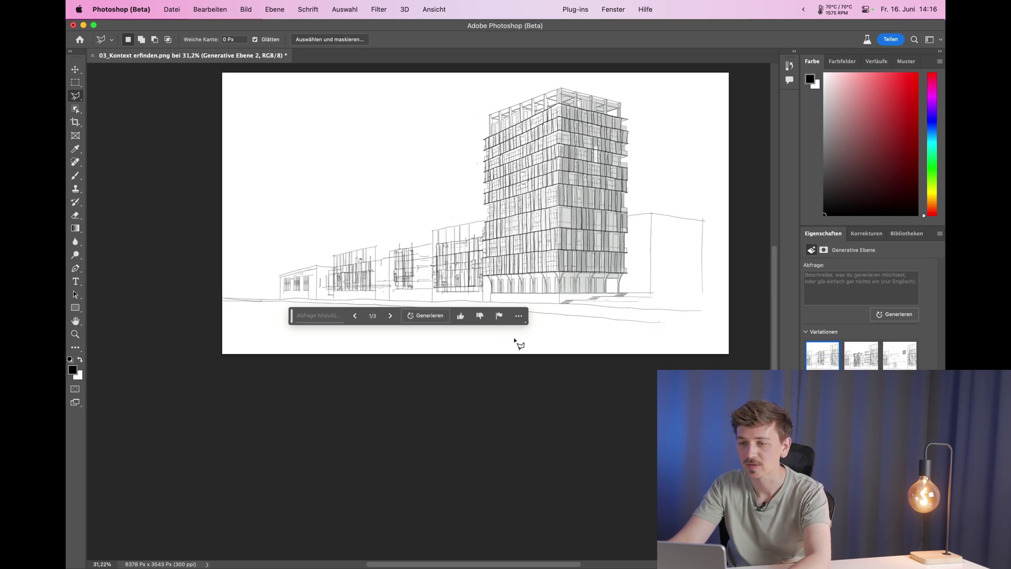
Polygon-lasso the foreground strip along the bottom of the image below the street.
{"action": "left_click", "coordinate": [641, 331]}
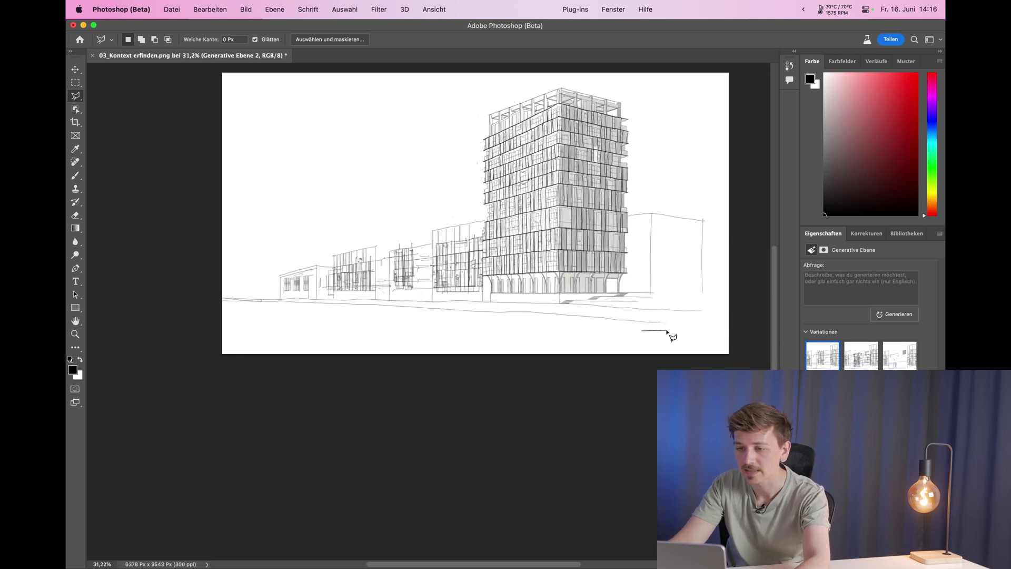
{"action": "left_click", "coordinate": [703, 334]}
{"action": "left_click", "coordinate": [727, 326]}
{"action": "left_click", "coordinate": [352, 298]}
{"action": "left_click", "coordinate": [204, 301]}
{"action": "left_click", "coordinate": [208, 377]}
{"action": "left_click", "coordinate": [728, 382]}
{"action": "left_click", "coordinate": [729, 327]}
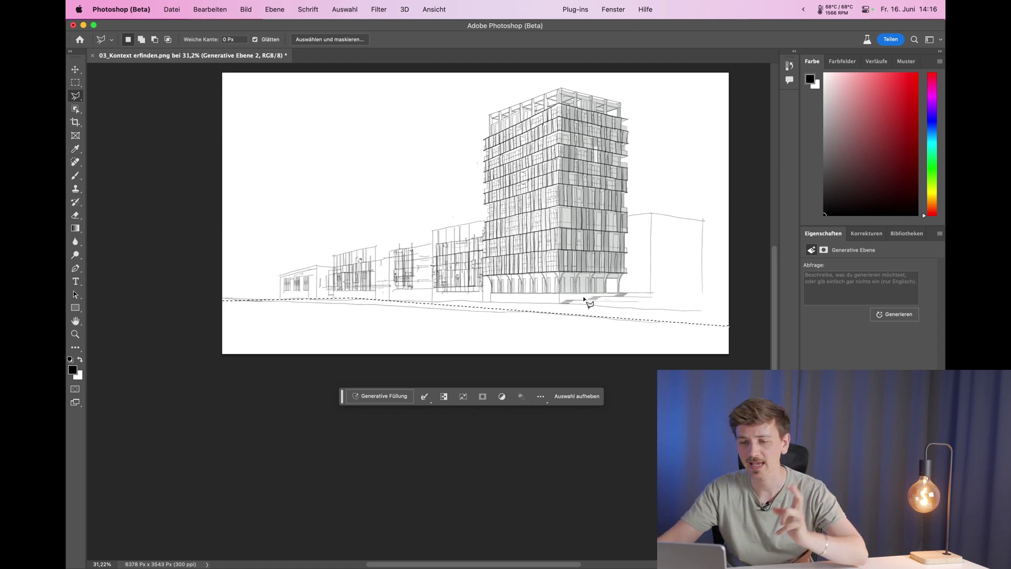
Generative Fill the foreground selection with the prompt 'sketchy water reflection'.
{"action": "left_click", "coordinate": [395, 389]}
{"action": "type", "text": "sk"}
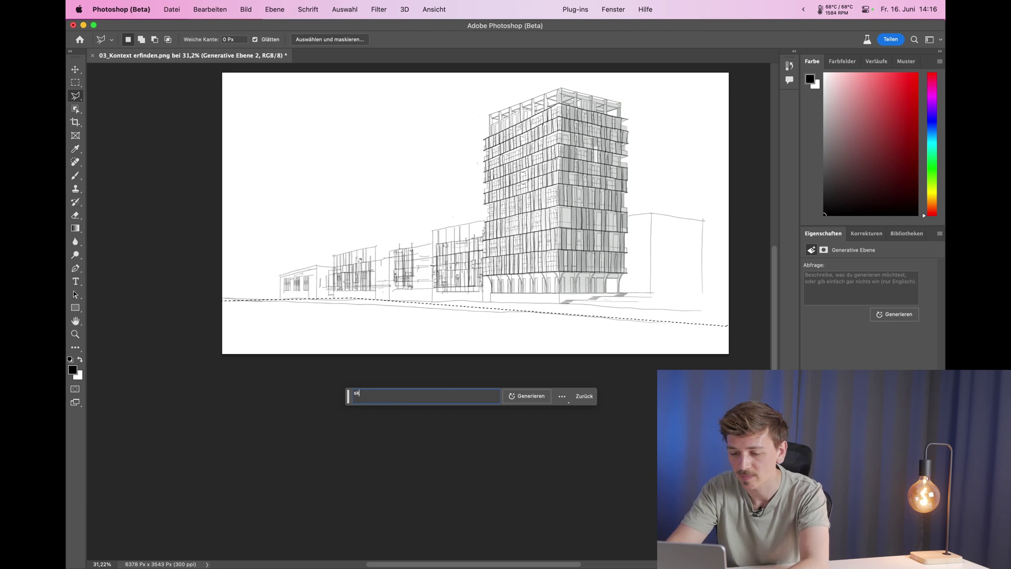
{"action": "type", "text": "etchy water feflection"}
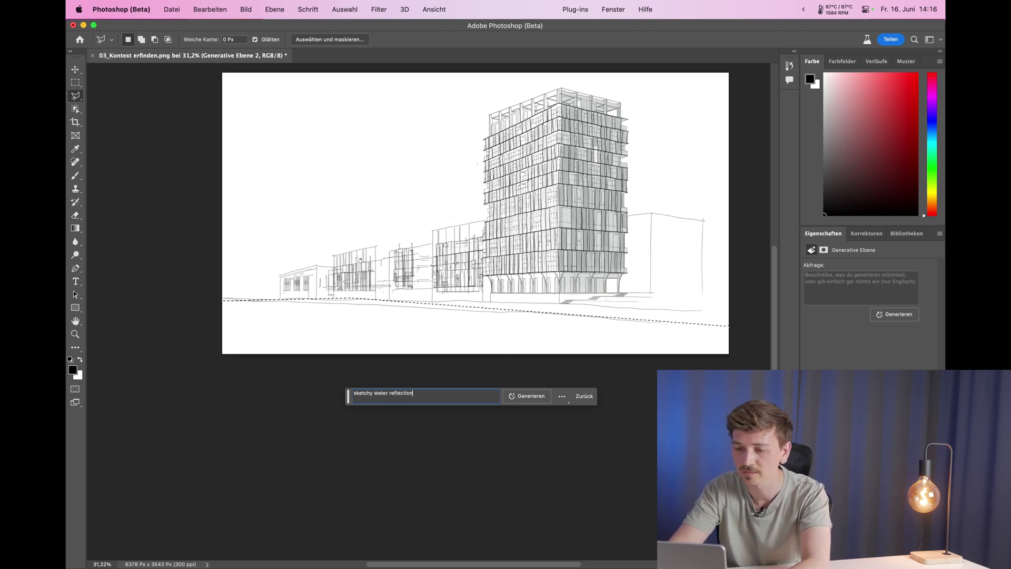
{"action": "left_click", "coordinate": [527, 395]}
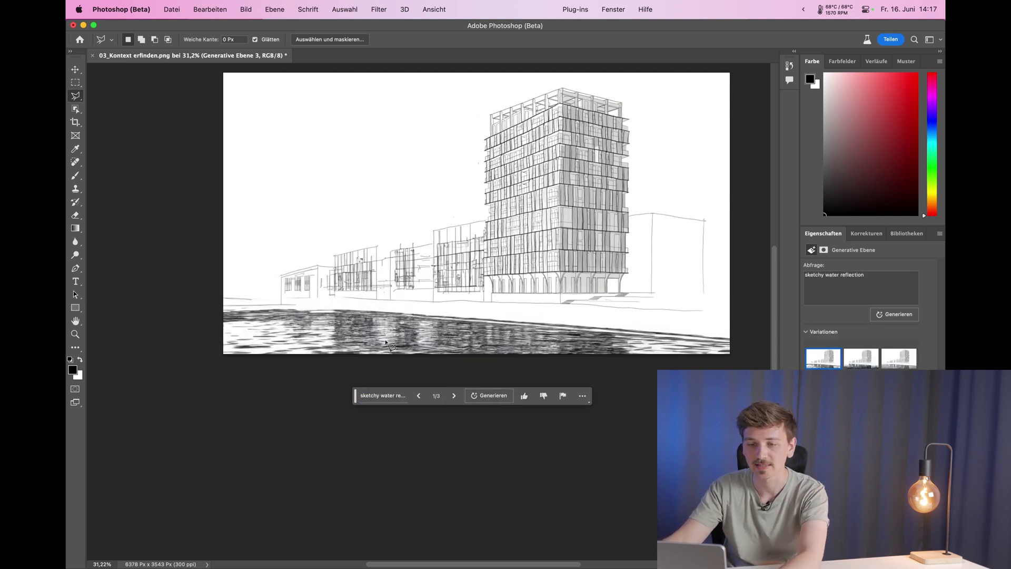
{"action": "scroll", "coordinate": [388, 343], "scroll_direction": "up", "scroll_amount": 2}
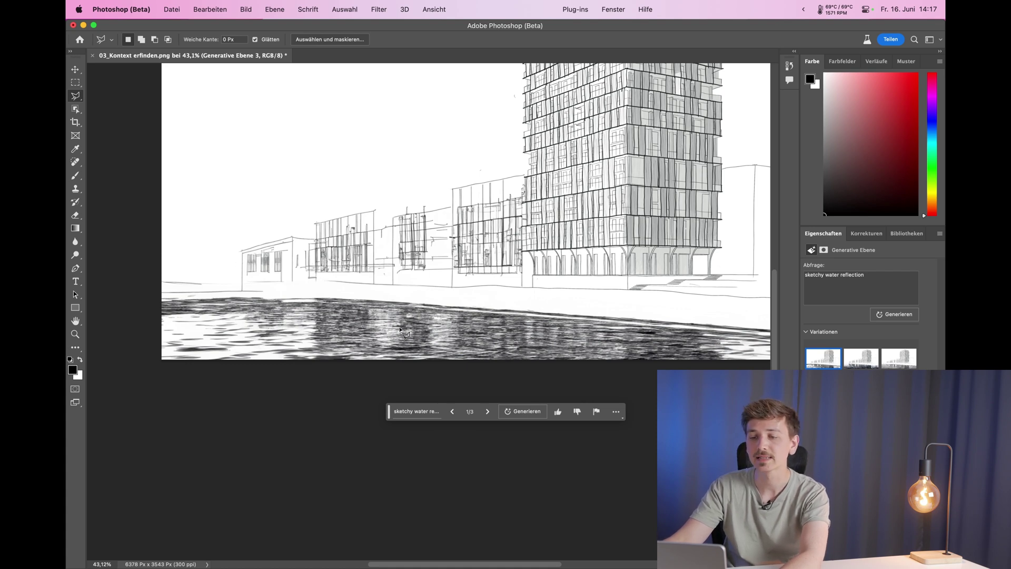
{"action": "scroll", "coordinate": [464, 335], "scroll_direction": "down", "scroll_amount": 3}
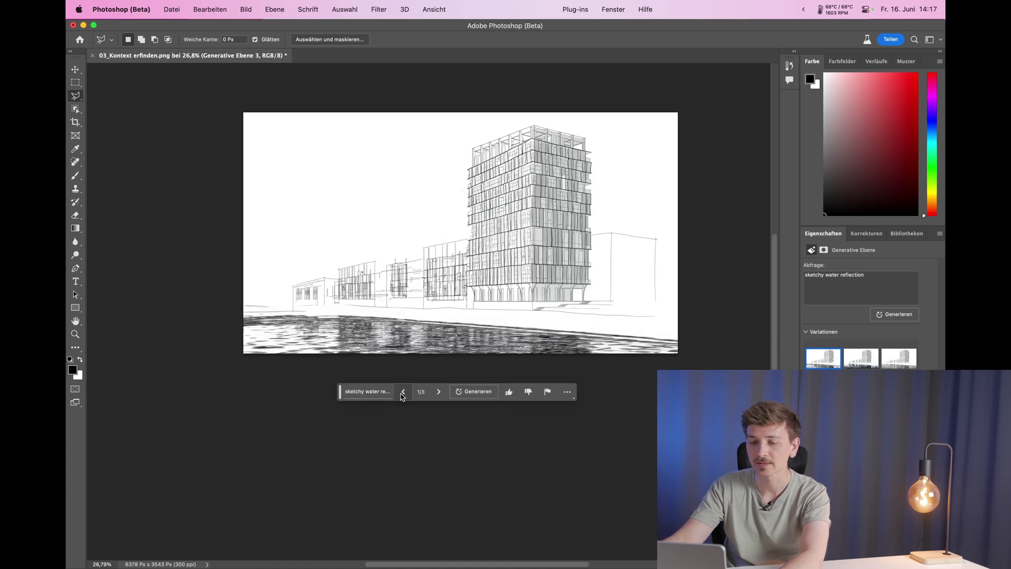
Compare the water reflection variations, ending on variation 1 of 3.
{"action": "left_click", "coordinate": [440, 391]}
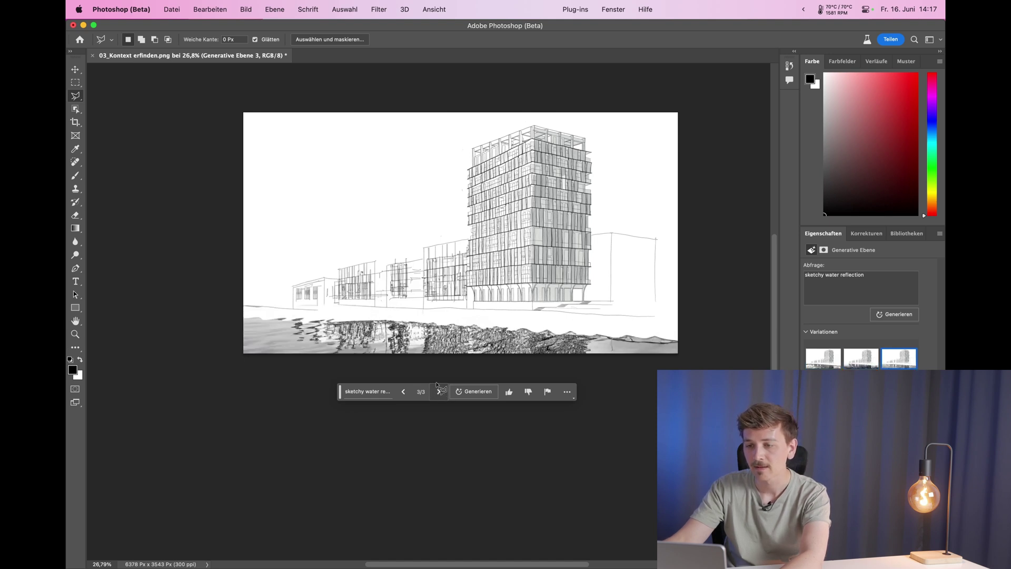
{"action": "scroll", "coordinate": [355, 362], "scroll_direction": "up", "scroll_amount": 5}
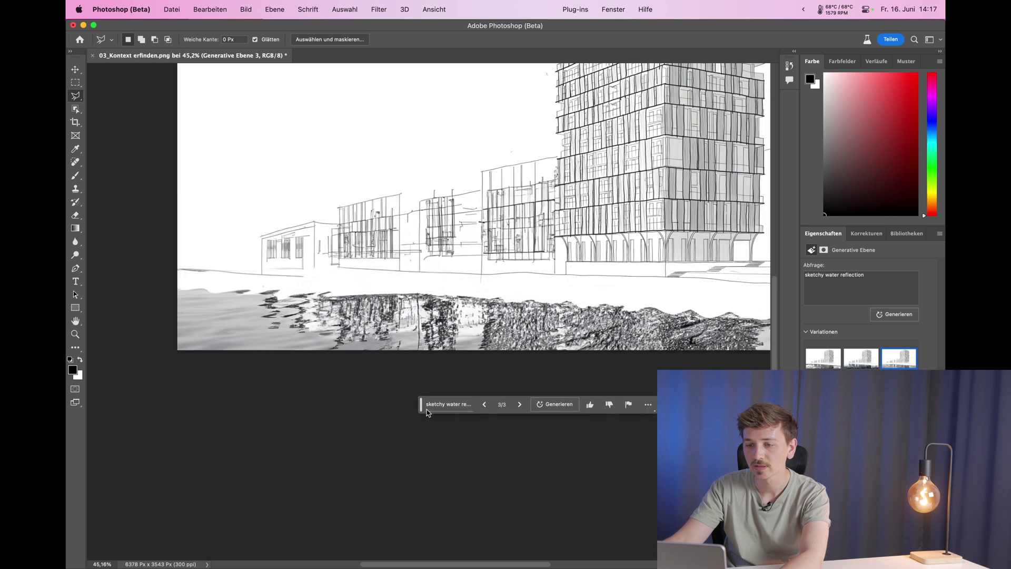
{"action": "left_click", "coordinate": [485, 404]}
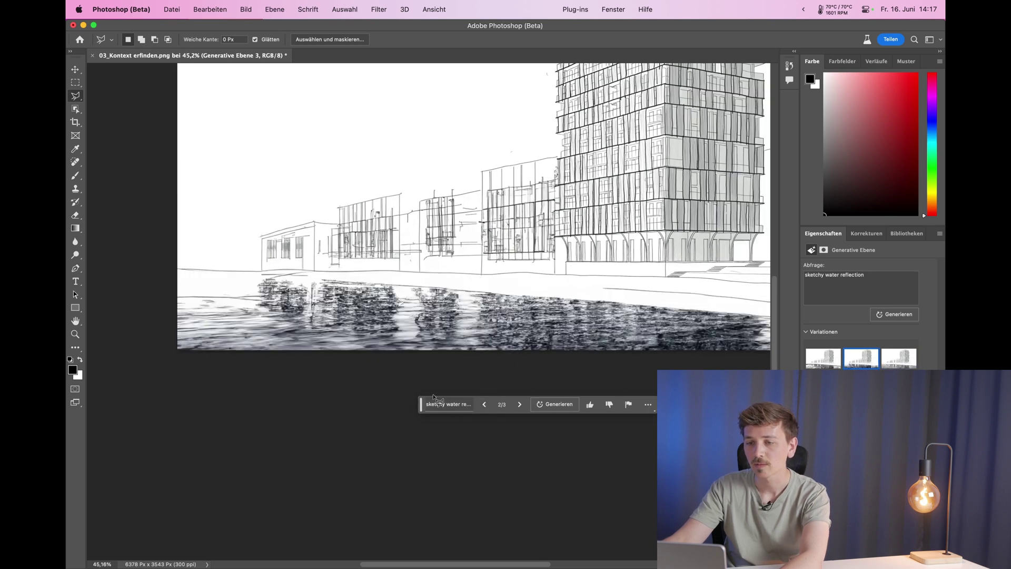
{"action": "scroll", "coordinate": [460, 375], "scroll_direction": "down", "scroll_amount": 5}
{"action": "scroll", "coordinate": [460, 375], "scroll_direction": "up", "scroll_amount": 3}
{"action": "left_click", "coordinate": [394, 358]}
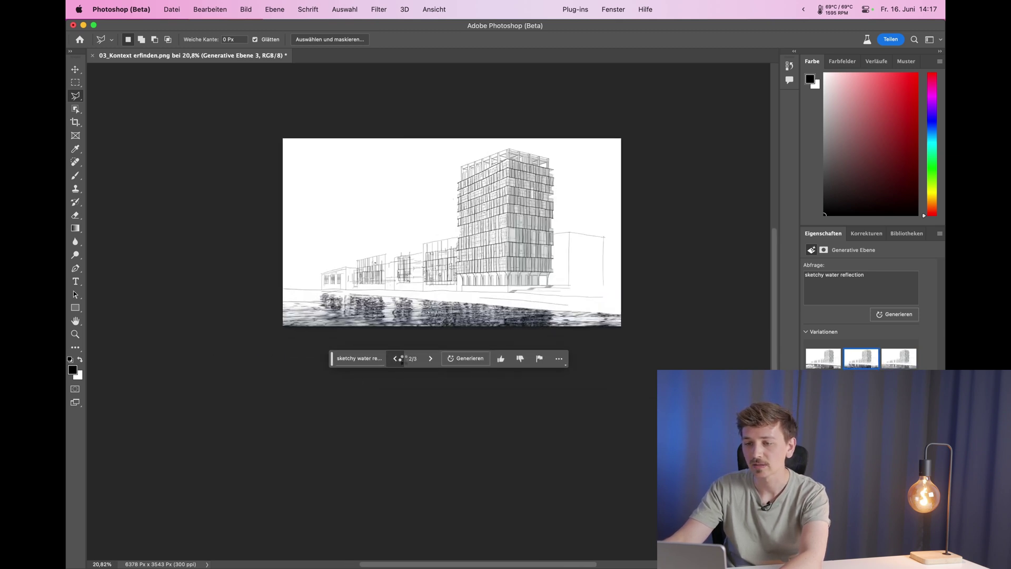
{"action": "scroll", "coordinate": [664, 342], "scroll_direction": "up", "scroll_amount": 1}
{"action": "scroll", "coordinate": [676, 315], "scroll_direction": "up", "scroll_amount": 2}
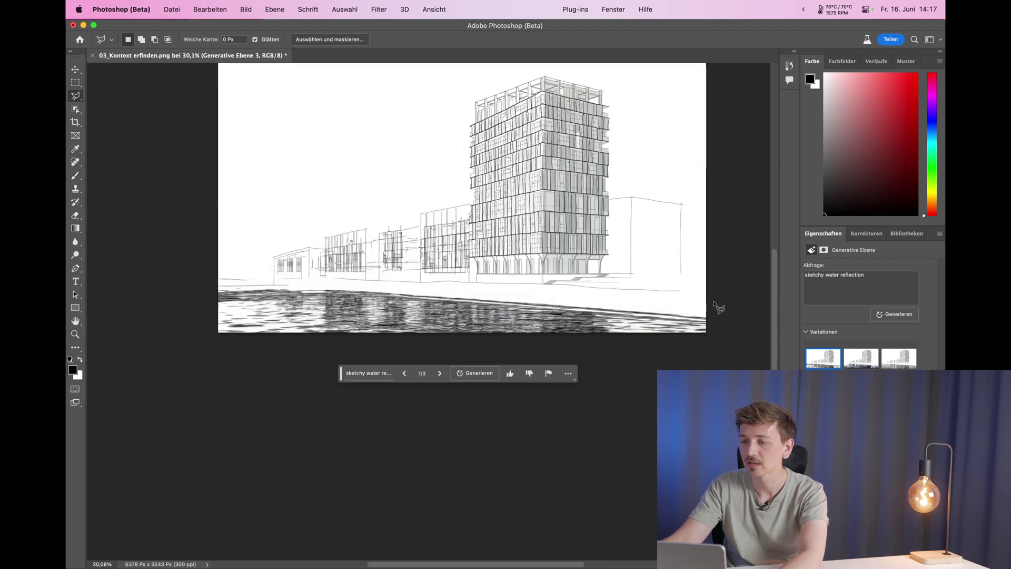
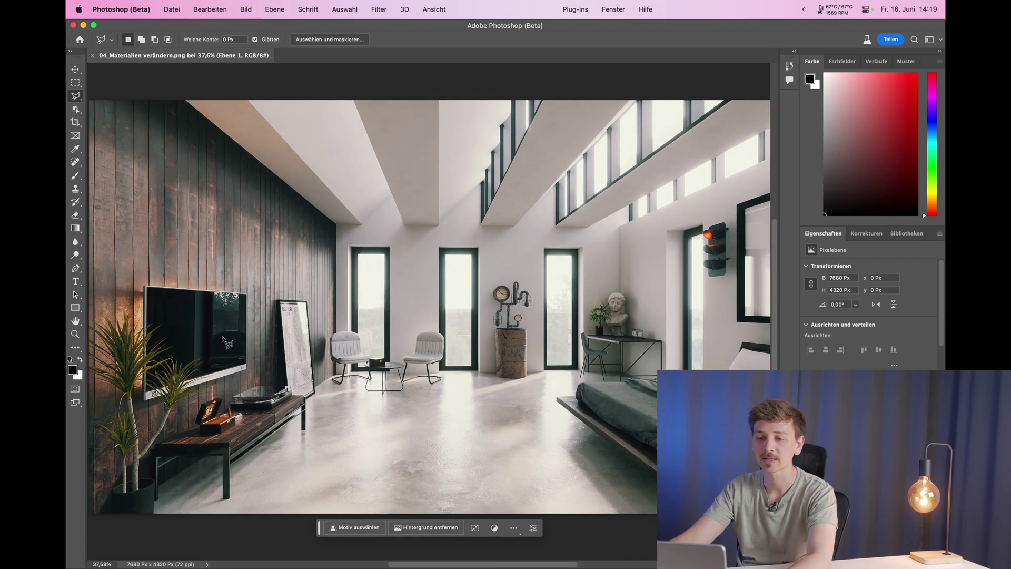
Outline the TV, sideboard and plant area along the wooden wall with the Polygonal Lasso.
{"action": "scroll", "coordinate": [369, 412], "scroll_direction": "up", "scroll_amount": 3}
{"action": "scroll", "coordinate": [463, 393], "scroll_direction": "down", "scroll_amount": 1}
{"action": "scroll", "coordinate": [427, 383], "scroll_direction": "down", "scroll_amount": 1}
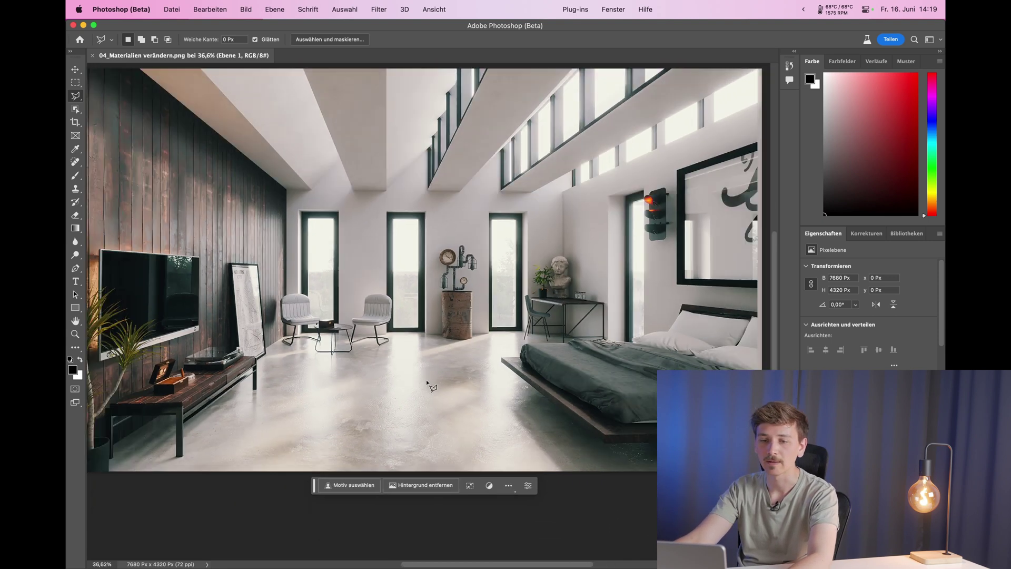
{"action": "scroll", "coordinate": [411, 365], "scroll_direction": "up", "scroll_amount": 2}
{"action": "scroll", "coordinate": [379, 362], "scroll_direction": "down", "scroll_amount": 1}
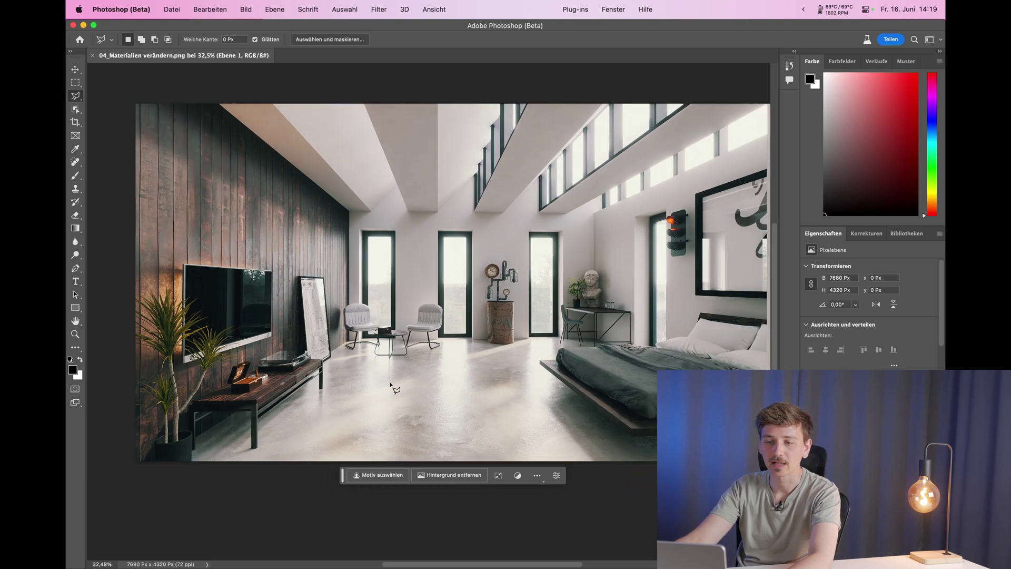
{"action": "scroll", "coordinate": [358, 359], "scroll_direction": "up", "scroll_amount": 1}
{"action": "left_click", "coordinate": [354, 353]}
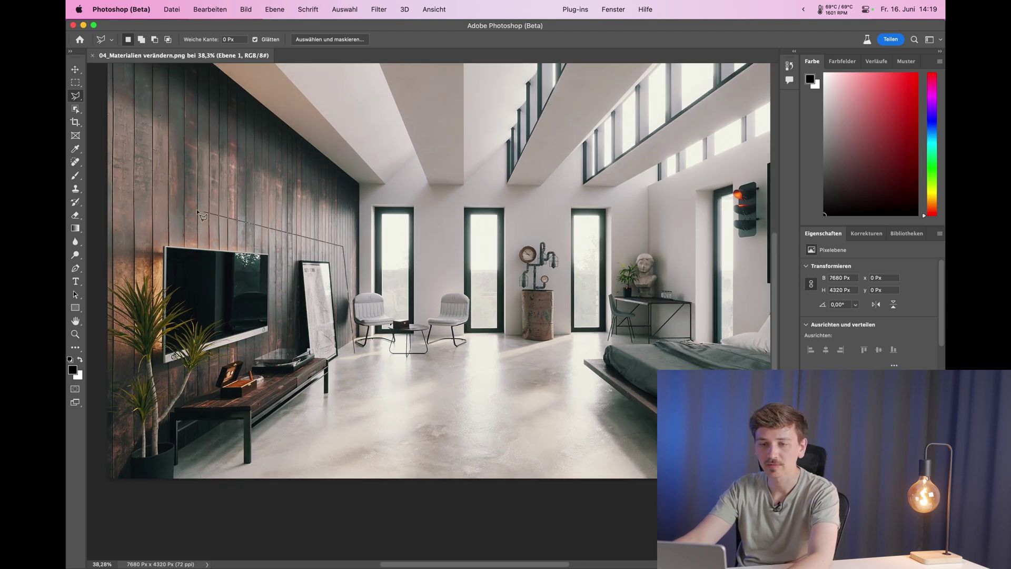
{"action": "left_click", "coordinate": [93, 292]}
{"action": "left_click", "coordinate": [166, 507]}
{"action": "left_click", "coordinate": [334, 520]}
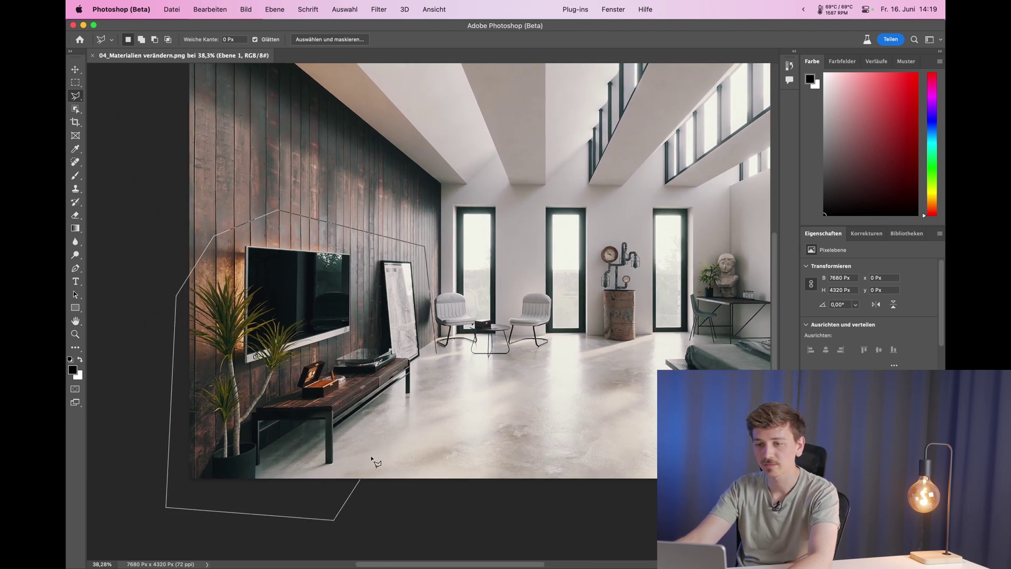
{"action": "left_click", "coordinate": [437, 351]}
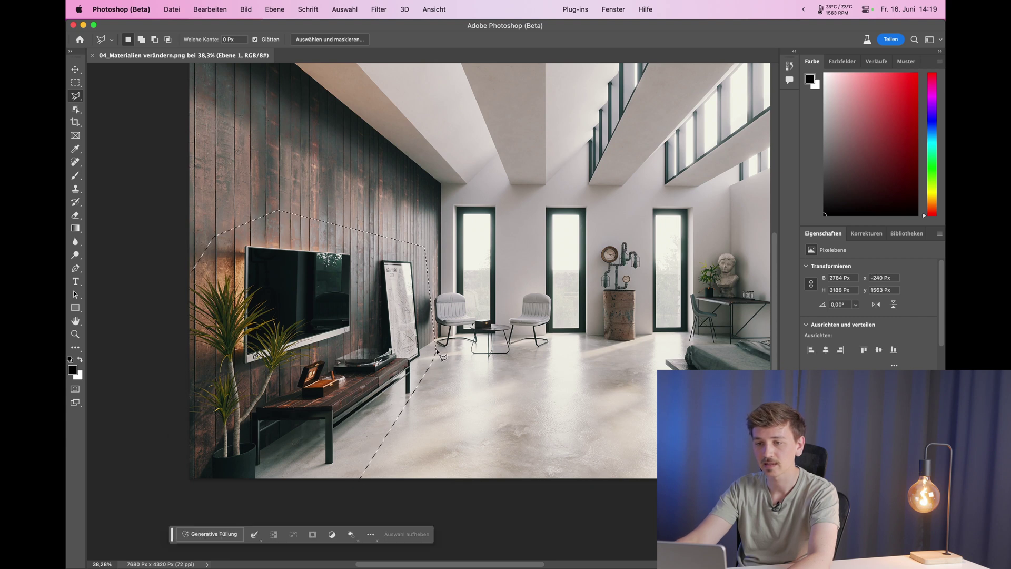
Enter 'wooden wall' as the Generative Fill prompt for the selection.
{"action": "left_click", "coordinate": [213, 533]}
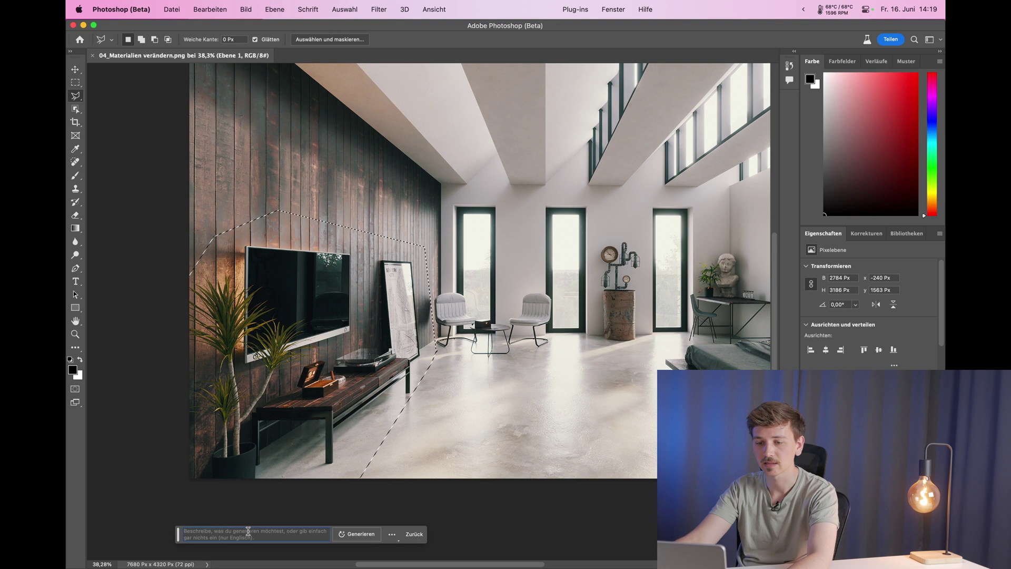
{"action": "type", "text": "wo"}
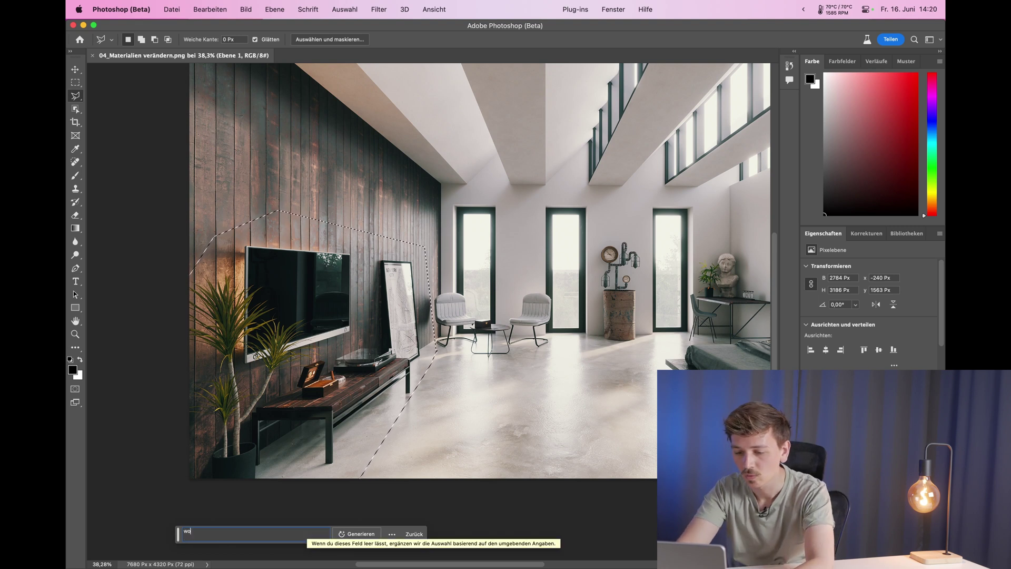
{"action": "key", "text": "BackSpace"}
{"action": "key", "text": "BackSpace"}
{"action": "key", "text": "BackSpace"}
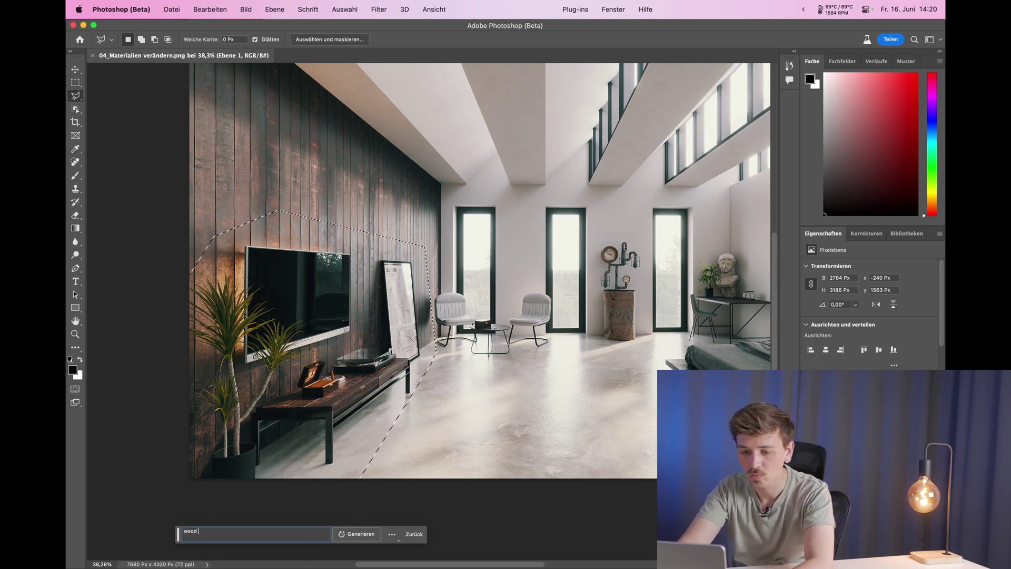
Generate the wooden wall fill, compare the variations and keep variation 3/3 with the bench.
{"action": "left_click", "coordinate": [361, 533]}
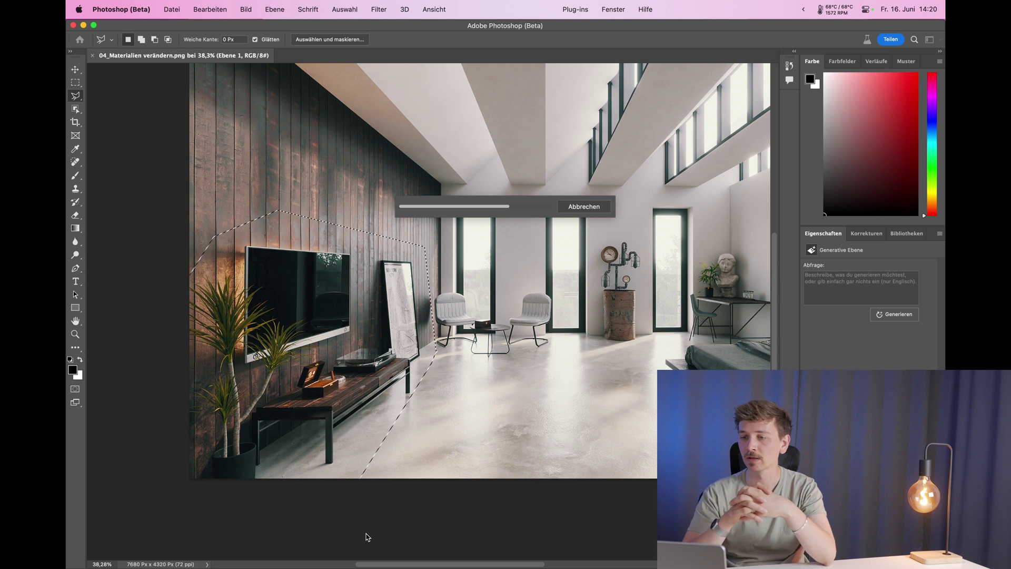
{"action": "scroll", "coordinate": [369, 518], "scroll_direction": "up", "scroll_amount": 2}
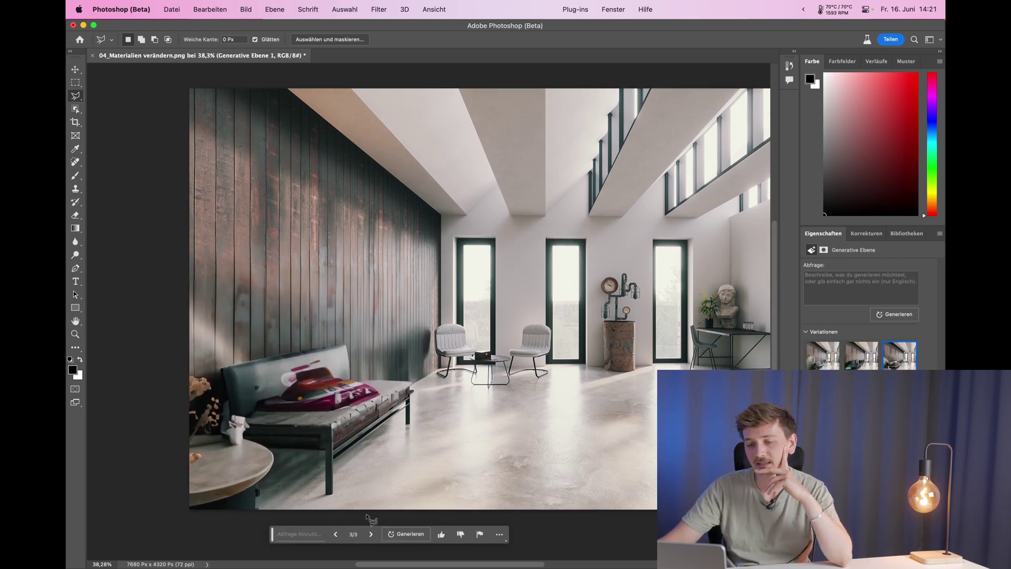
{"action": "left_click", "coordinate": [336, 533]}
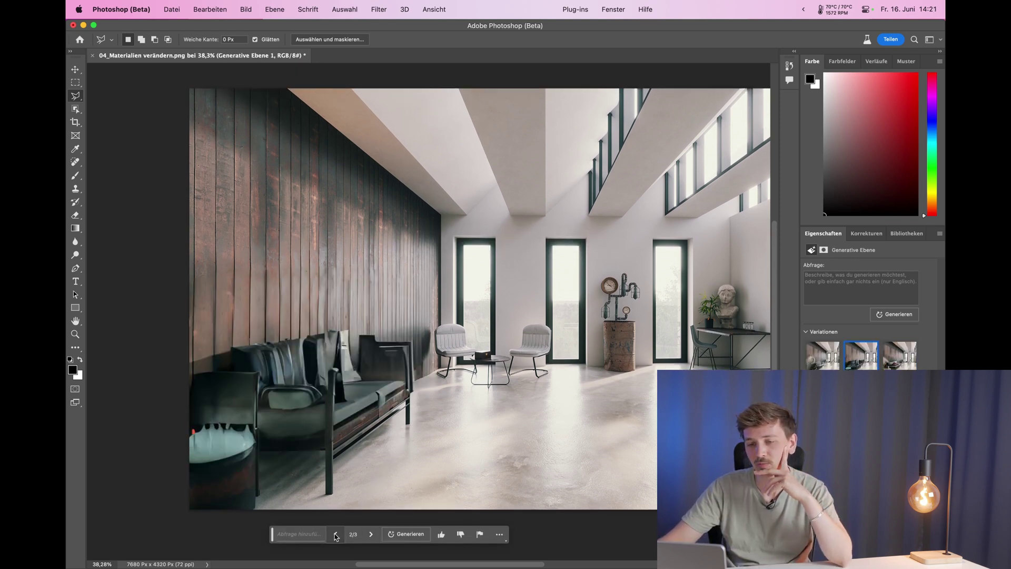
{"action": "left_click", "coordinate": [336, 534]}
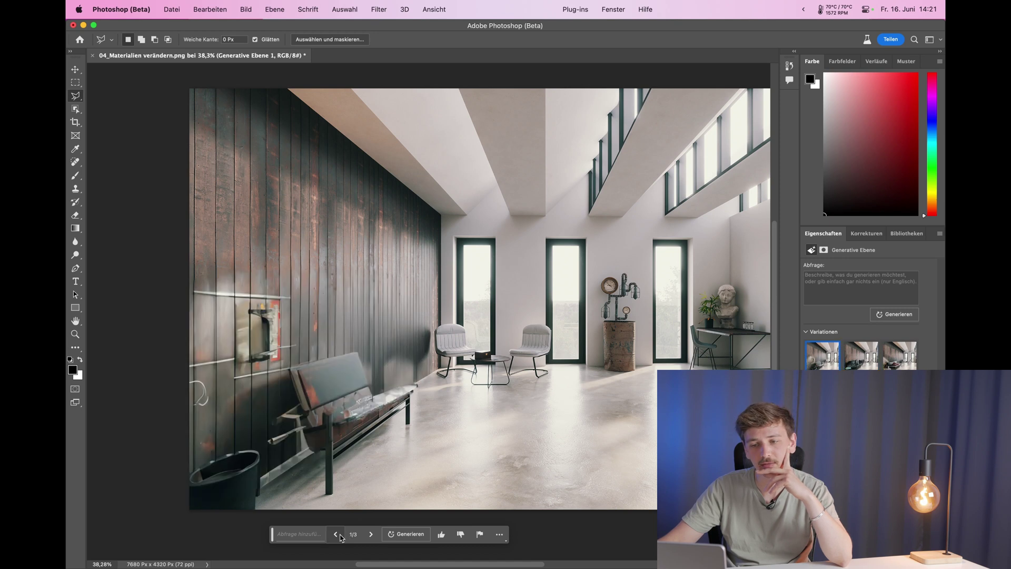
{"action": "left_click", "coordinate": [372, 534]}
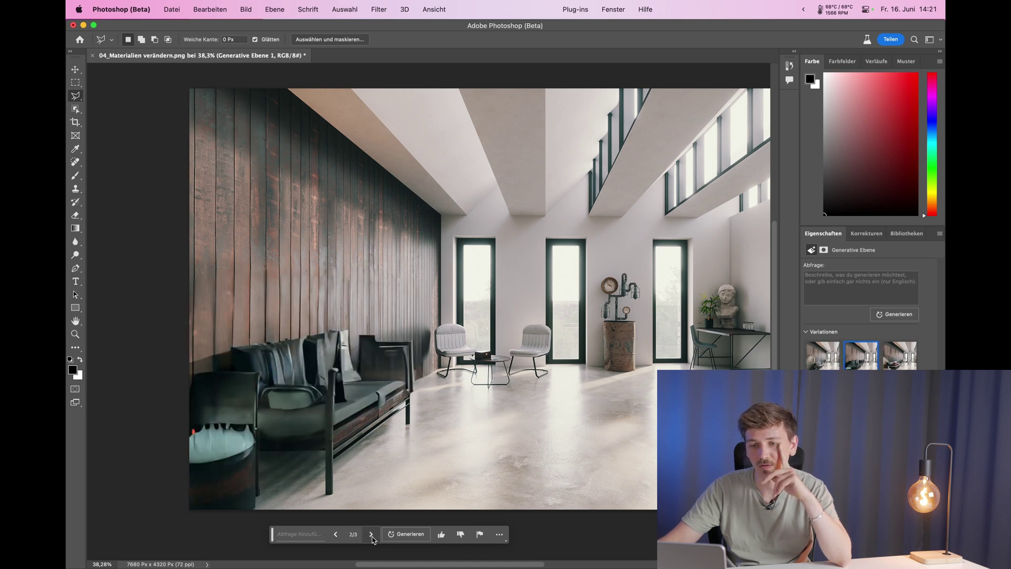
{"action": "left_click", "coordinate": [371, 534]}
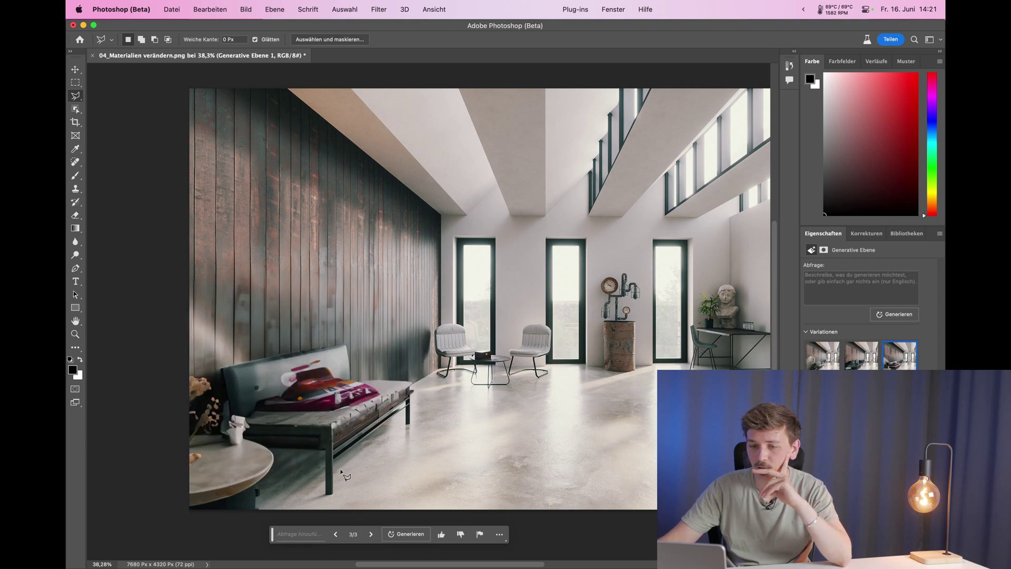
{"action": "left_click", "coordinate": [335, 497]}
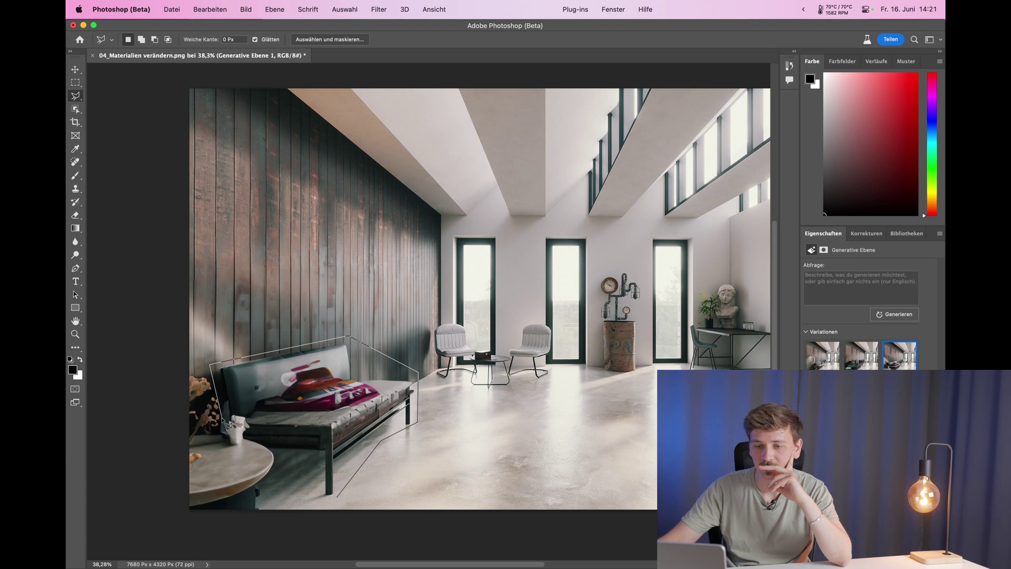
Close the outline around the bench and generate 'yellow couch' in it.
{"action": "double_click", "coordinate": [323, 504]}
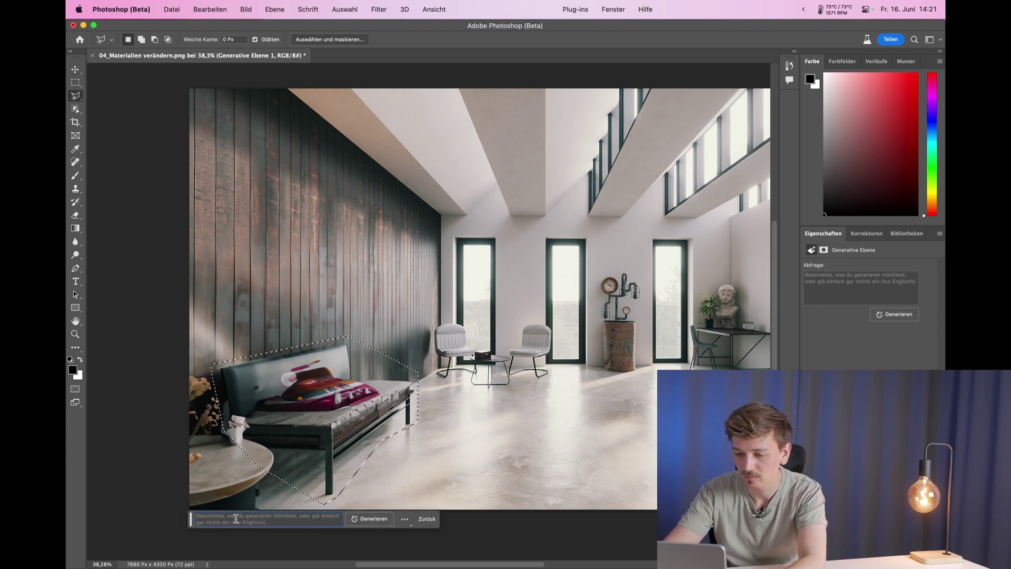
{"action": "type", "text": "couch"}
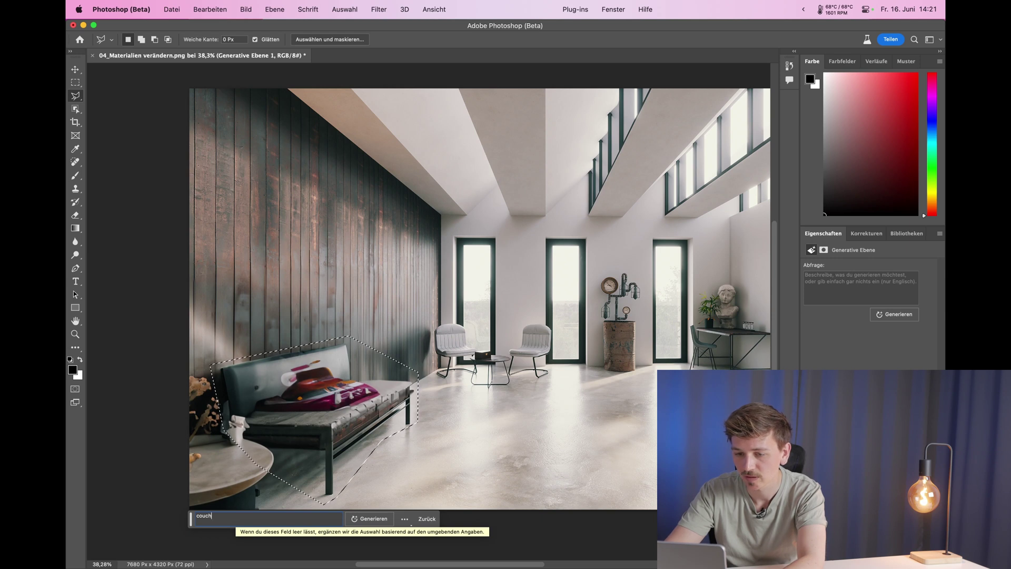
{"action": "key", "text": "BackSpace"}
{"action": "key", "text": "BackSpace"}
{"action": "key", "text": "BackSpace"}
{"action": "type", "text": "yellow couch"}
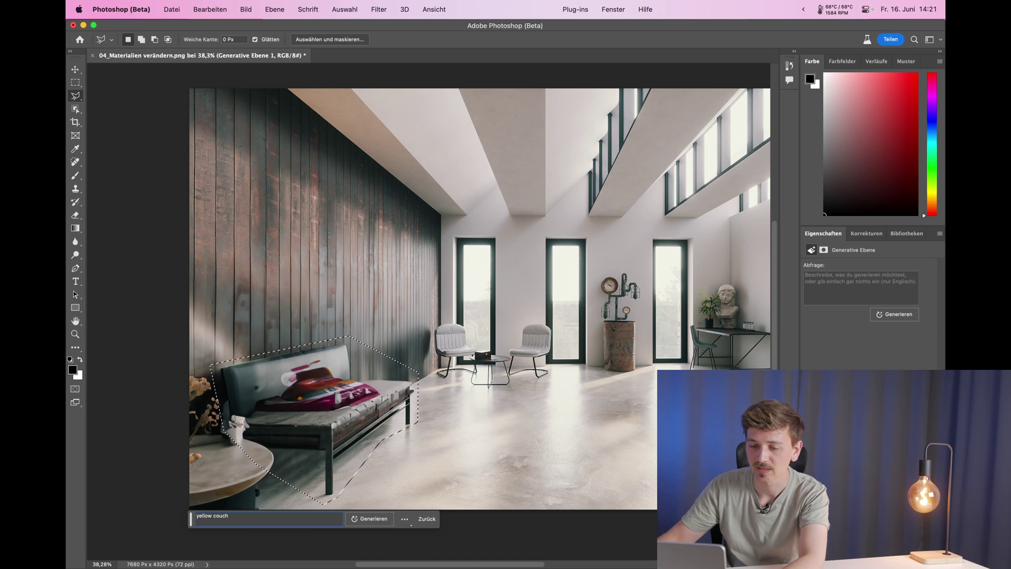
{"action": "left_click", "coordinate": [358, 520]}
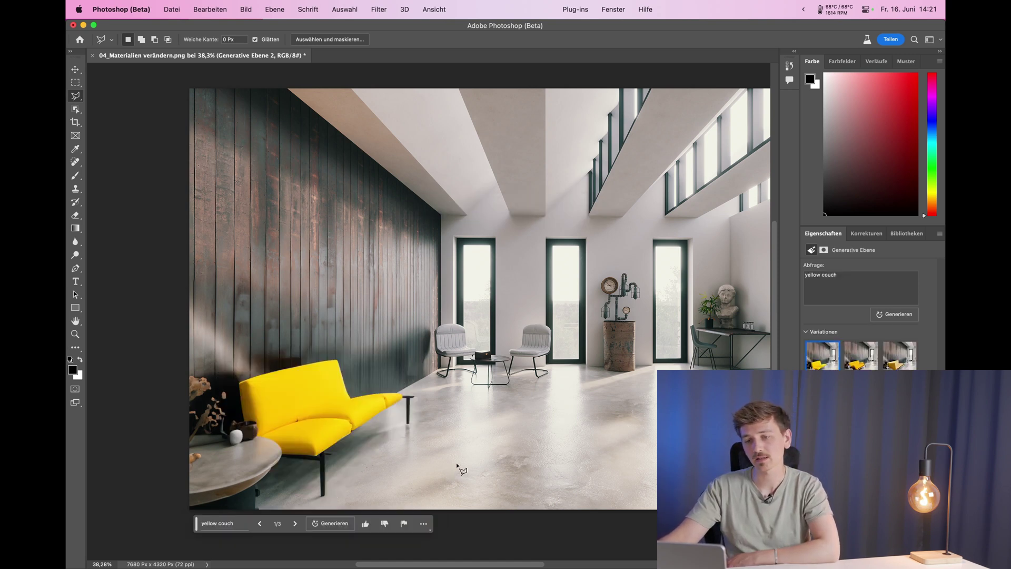
Pick yellow couch variation 3/3, the sofa with a raised padded end, and zoom to inspect it.
{"action": "scroll", "coordinate": [458, 468], "scroll_direction": "down", "scroll_amount": 1}
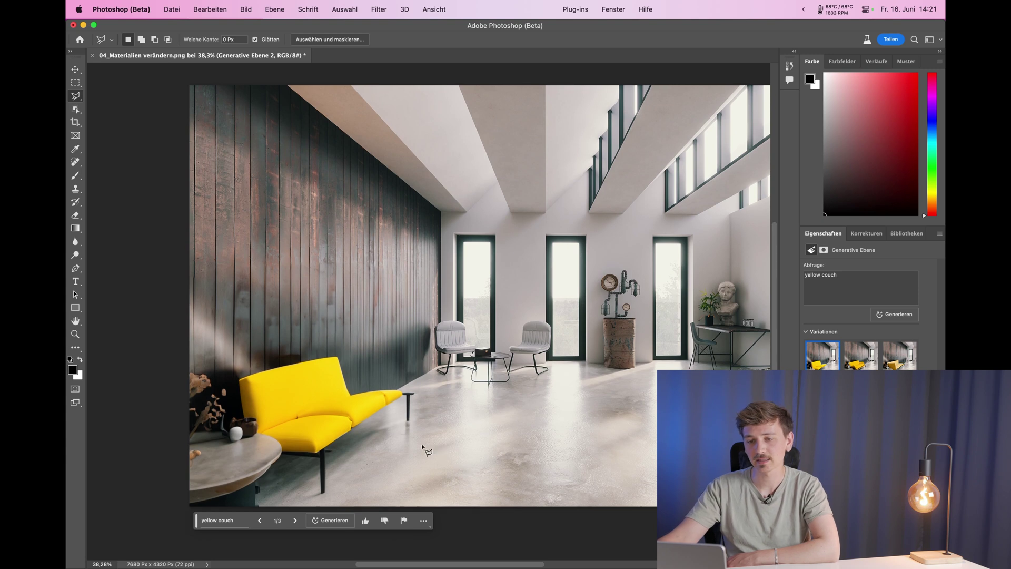
{"action": "left_click", "coordinate": [296, 521]}
{"action": "left_click", "coordinate": [296, 521]}
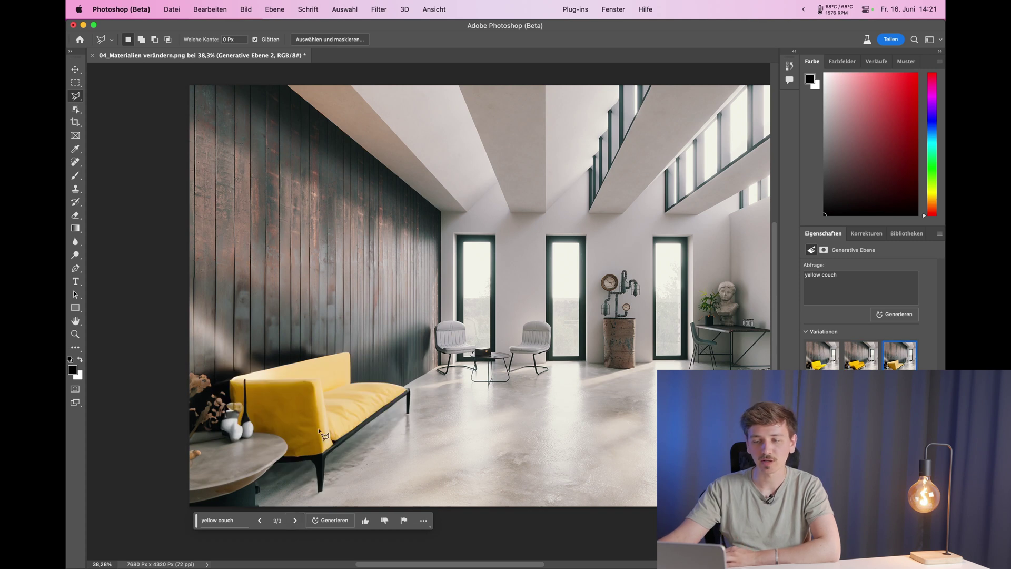
{"action": "scroll", "coordinate": [371, 450], "scroll_direction": "up", "scroll_amount": 5}
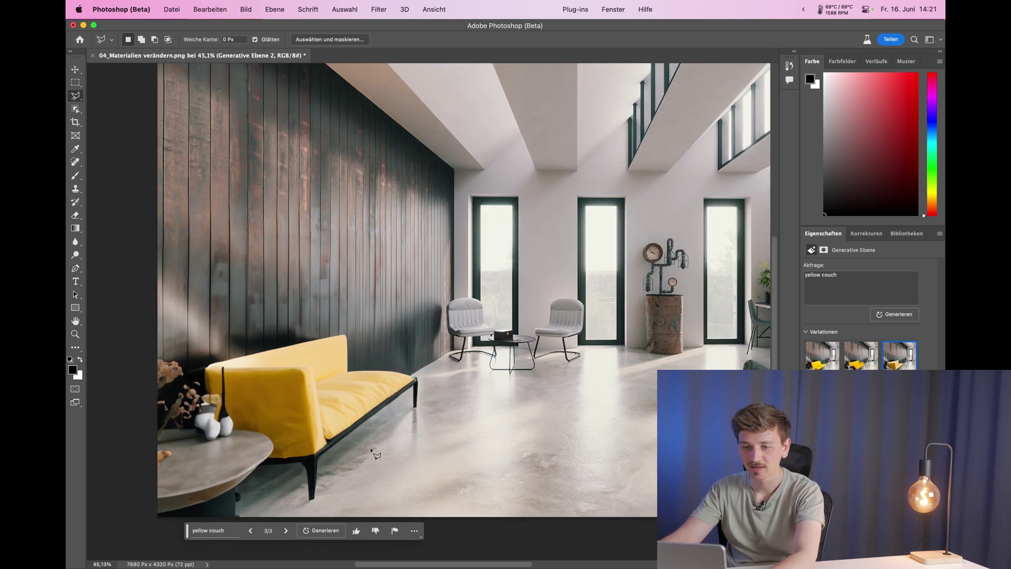
{"action": "scroll", "coordinate": [387, 396], "scroll_direction": "up", "scroll_amount": 2}
{"action": "scroll", "coordinate": [387, 396], "scroll_direction": "down", "scroll_amount": 5}
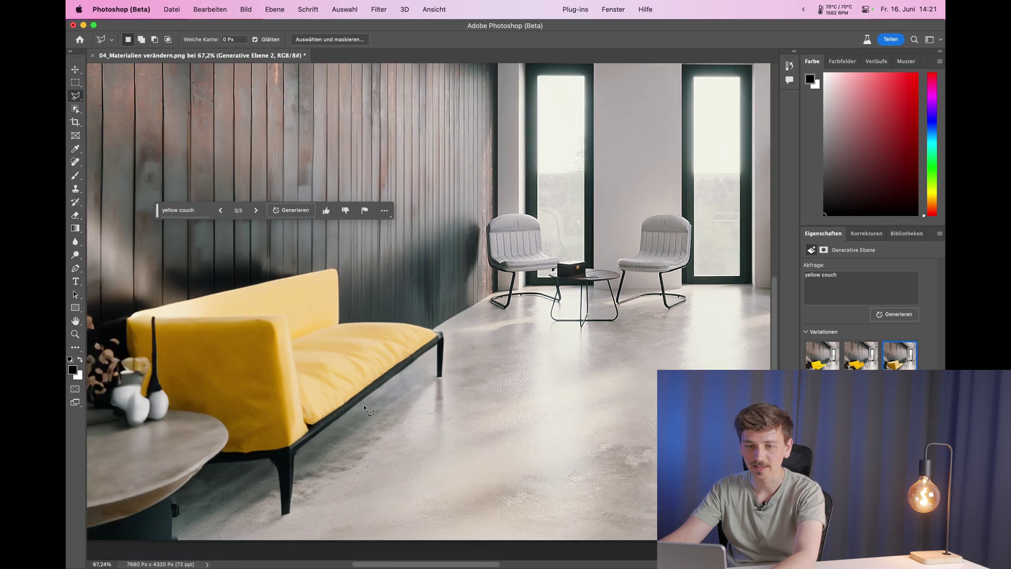
{"action": "scroll", "coordinate": [239, 415], "scroll_direction": "down", "scroll_amount": 1}
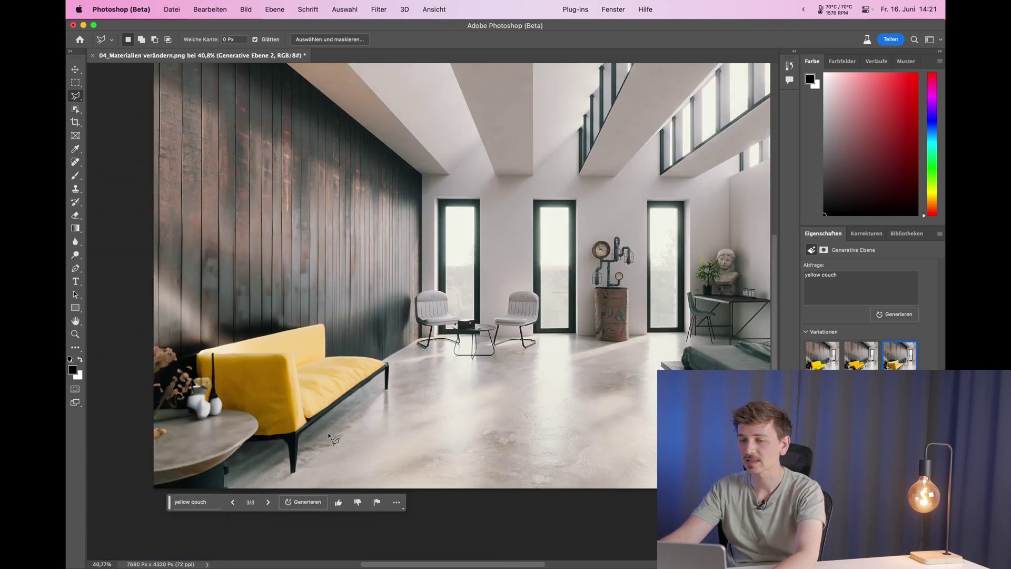
{"action": "scroll", "coordinate": [331, 437], "scroll_direction": "down", "scroll_amount": 2}
{"action": "scroll", "coordinate": [358, 426], "scroll_direction": "down", "scroll_amount": 1}
{"action": "scroll", "coordinate": [387, 413], "scroll_direction": "down", "scroll_amount": 1}
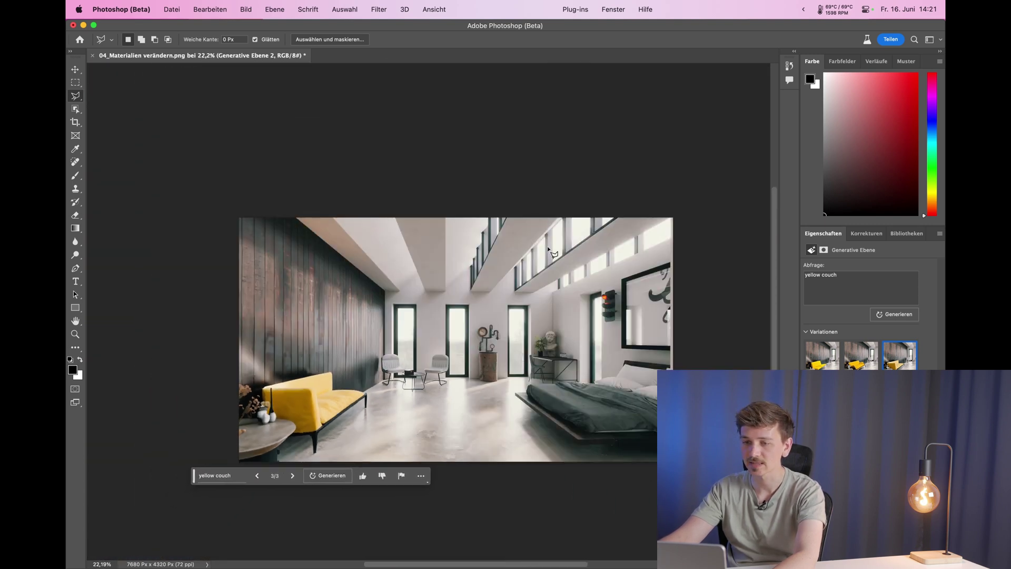
{"action": "scroll", "coordinate": [374, 446], "scroll_direction": "up", "scroll_amount": 5}
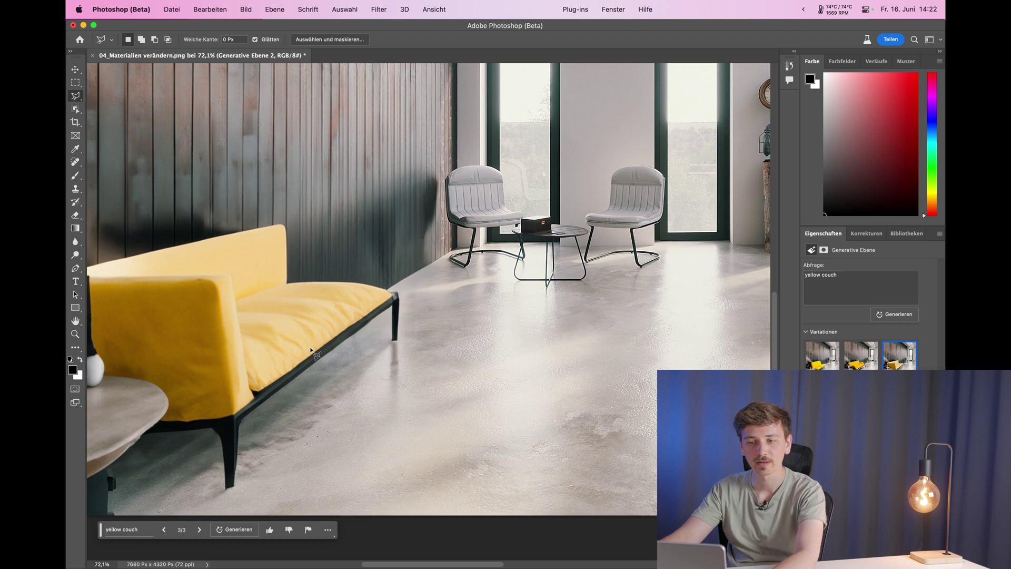
{"action": "scroll", "coordinate": [388, 378], "scroll_direction": "down", "scroll_amount": 3}
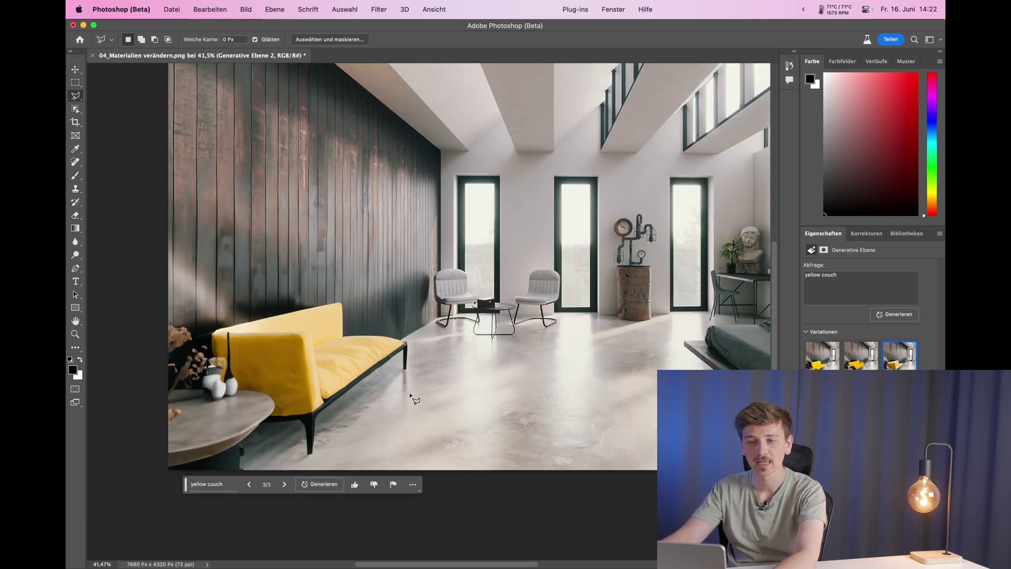
{"action": "scroll", "coordinate": [368, 347], "scroll_direction": "up", "scroll_amount": 1}
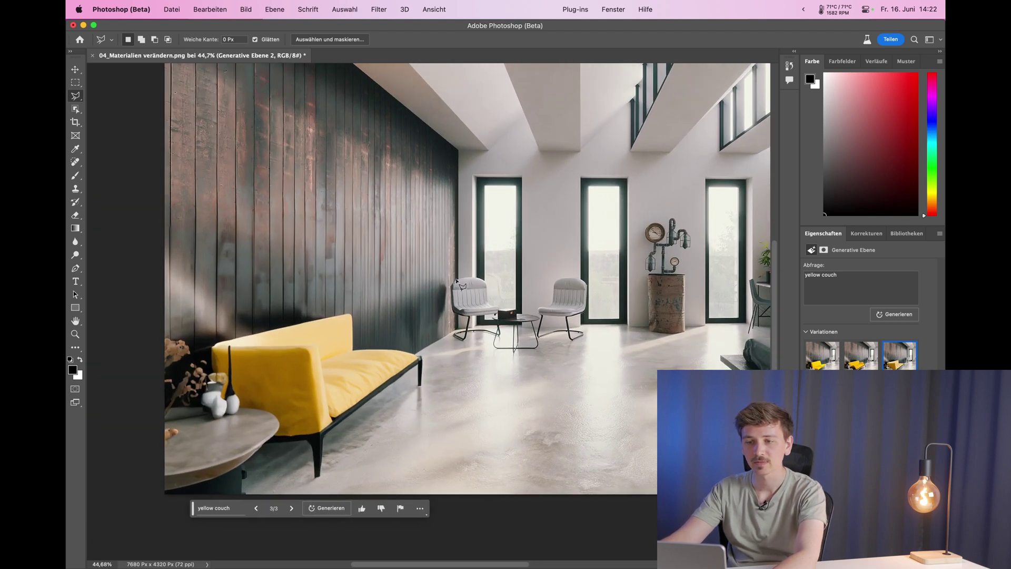
Outline the dark wood-panelled wall behind the couch and generate 'brick wall' in it.
{"action": "left_click", "coordinate": [458, 151]}
{"action": "scroll", "coordinate": [369, 132], "scroll_direction": "up", "scroll_amount": 3}
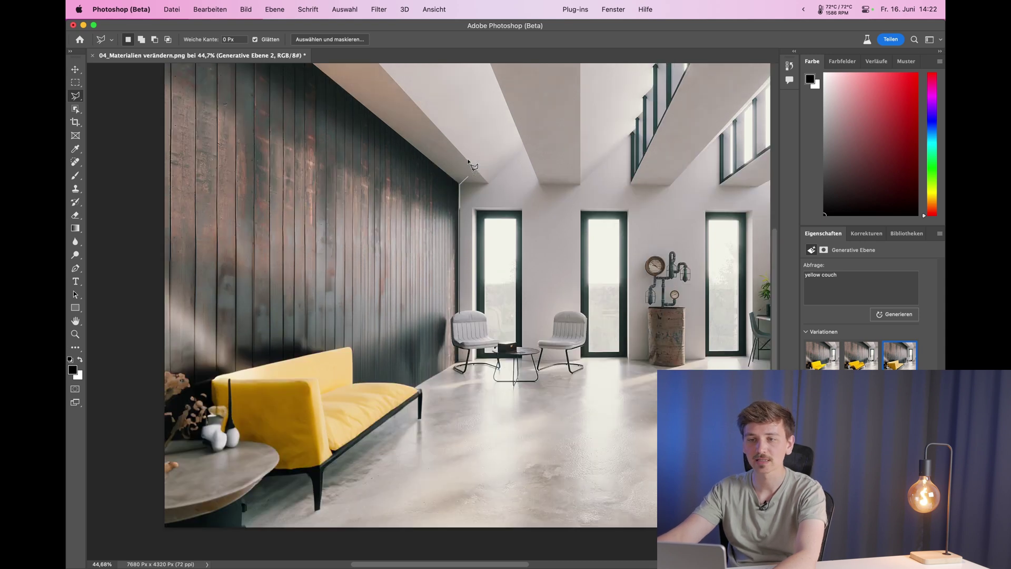
{"action": "left_click", "coordinate": [279, 74]}
{"action": "left_click", "coordinate": [150, 73]}
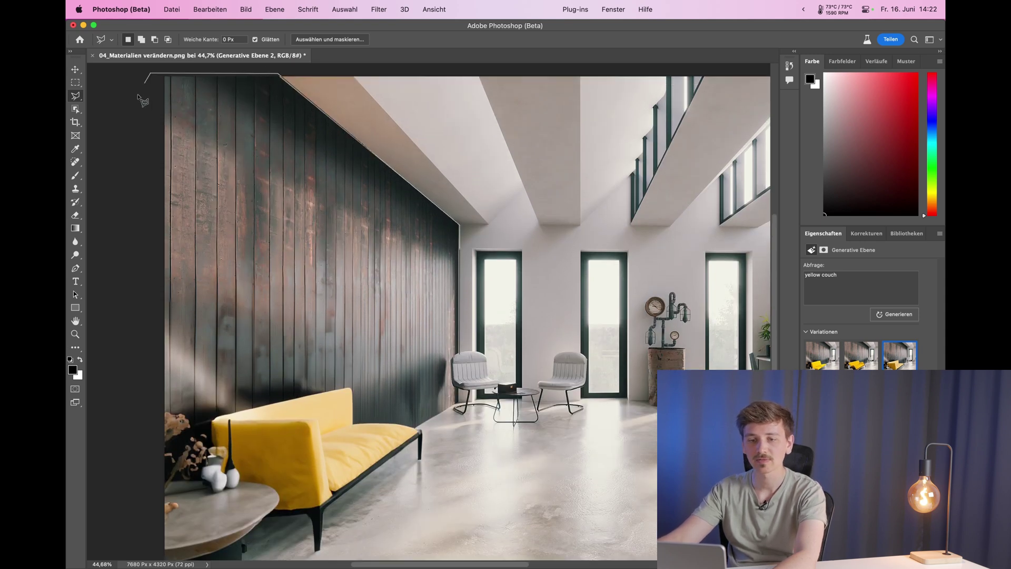
{"action": "left_click", "coordinate": [107, 316]}
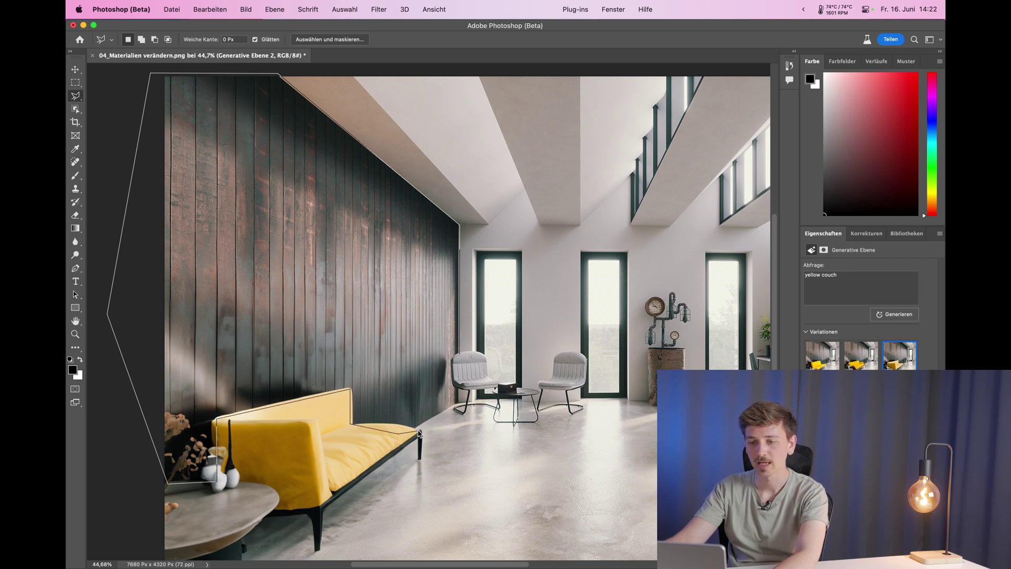
{"action": "left_click", "coordinate": [460, 358]}
{"action": "left_click", "coordinate": [192, 498]}
{"action": "type", "text": "brick wall"}
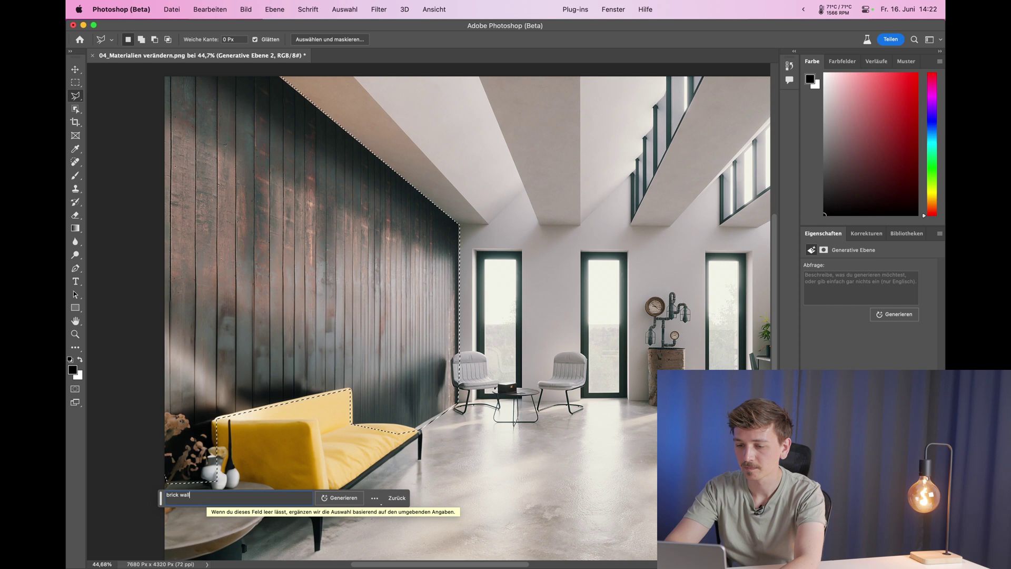
{"action": "key", "text": "Return"}
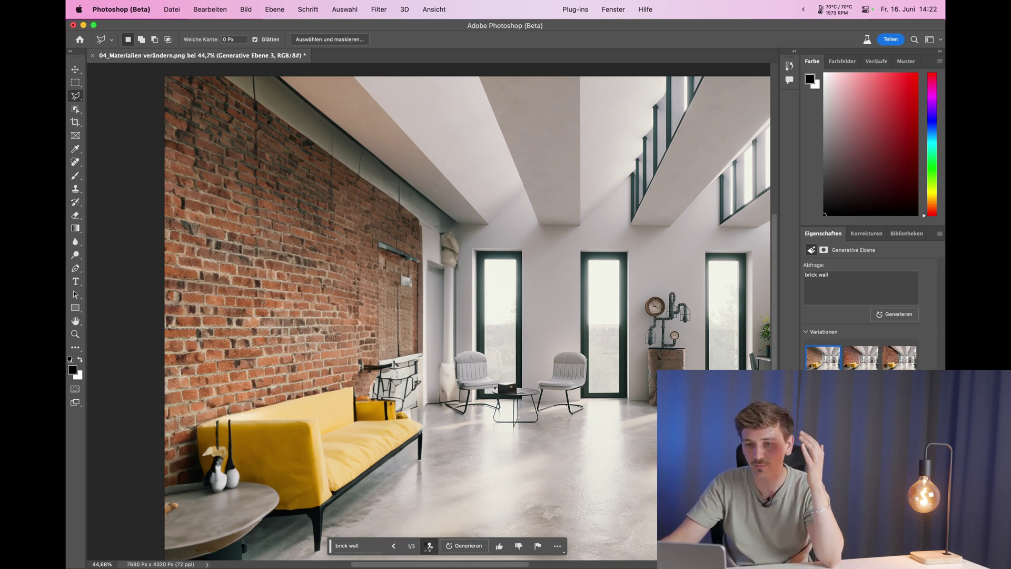
Compare the three red brick wall variations and keep variation 2/3.
{"action": "left_click", "coordinate": [428, 546]}
{"action": "left_click", "coordinate": [428, 545]}
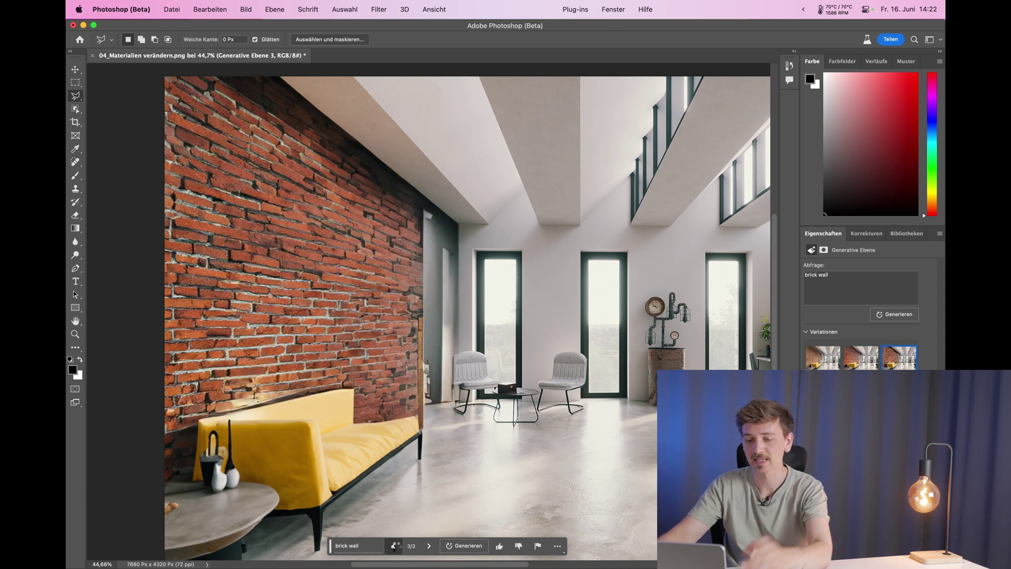
{"action": "left_click", "coordinate": [393, 545]}
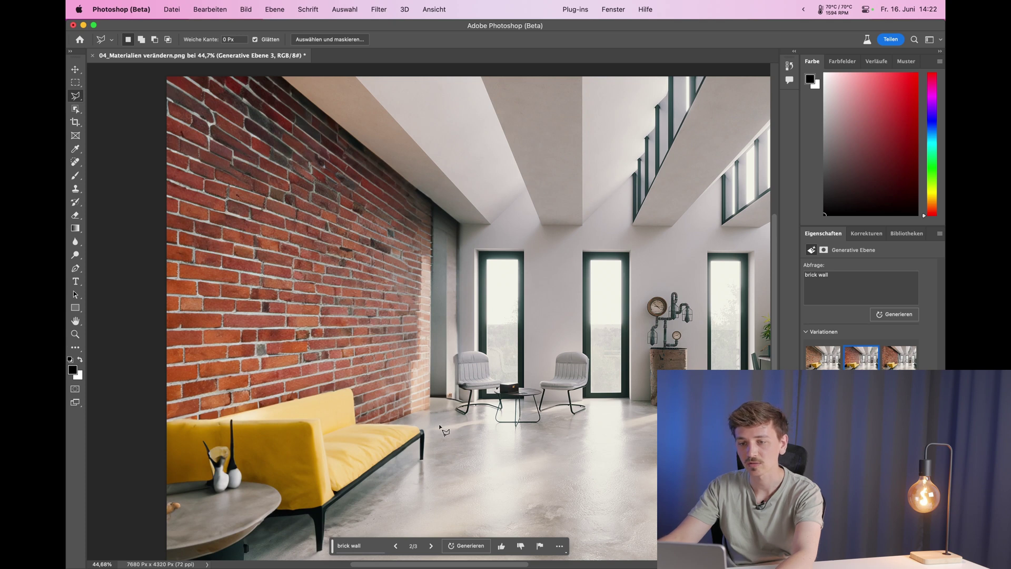
{"action": "scroll", "coordinate": [421, 253], "scroll_direction": "up", "scroll_amount": 3}
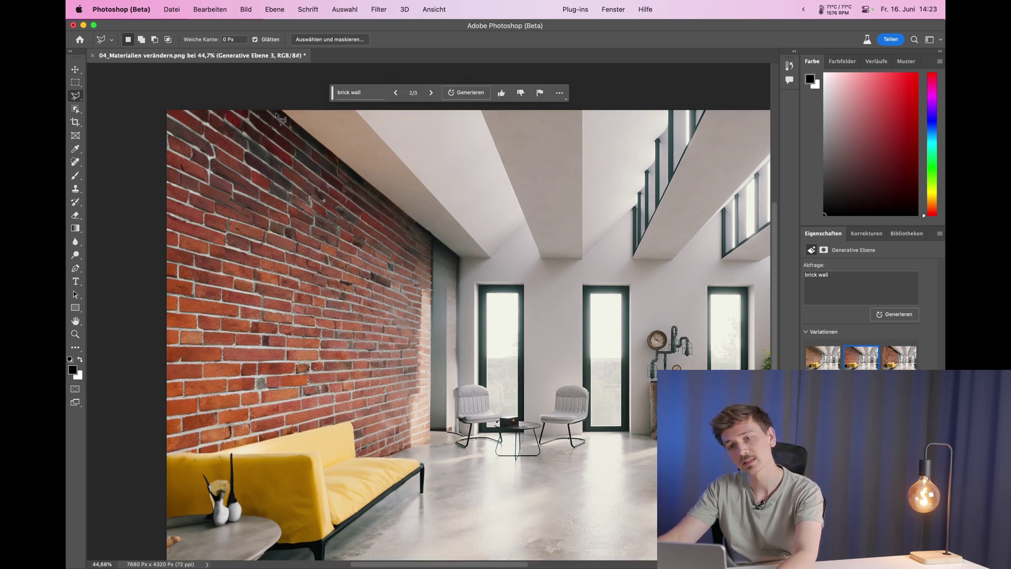
{"action": "scroll", "coordinate": [395, 266], "scroll_direction": "down", "scroll_amount": 2}
{"action": "scroll", "coordinate": [358, 316], "scroll_direction": "down", "scroll_amount": 5}
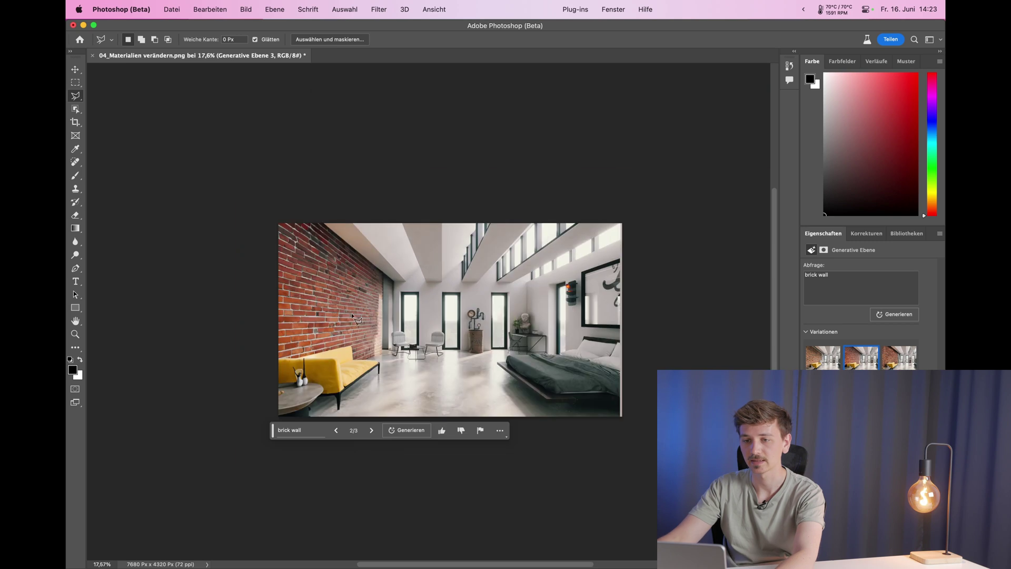
{"action": "scroll", "coordinate": [331, 337], "scroll_direction": "up", "scroll_amount": 3}
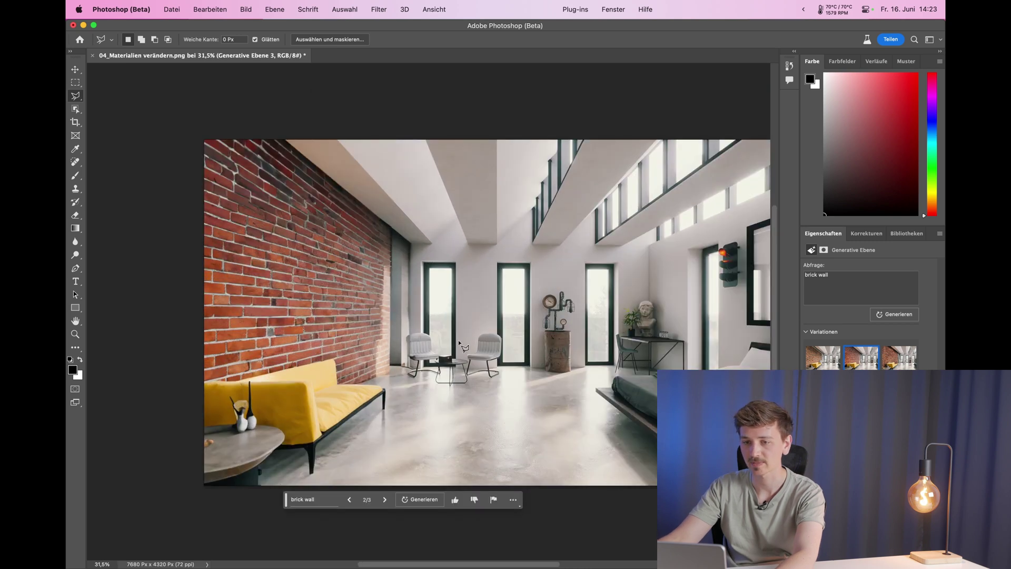
{"action": "scroll", "coordinate": [459, 342], "scroll_direction": "up", "scroll_amount": 2}
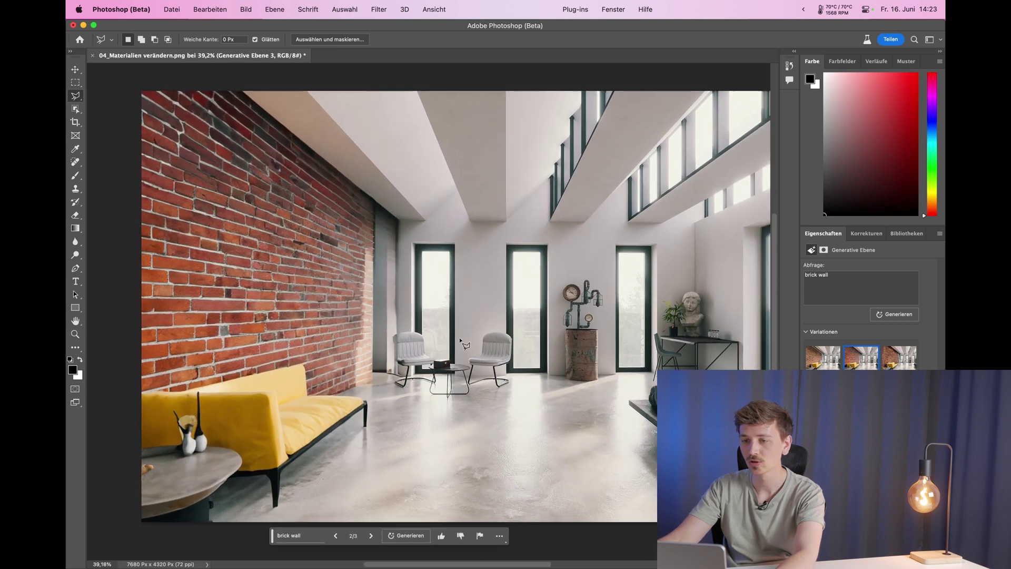
{"action": "scroll", "coordinate": [461, 342], "scroll_direction": "down", "scroll_amount": 2}
{"action": "scroll", "coordinate": [562, 327], "scroll_direction": "up", "scroll_amount": 8}
{"action": "scroll", "coordinate": [561, 324], "scroll_direction": "down", "scroll_amount": 3}
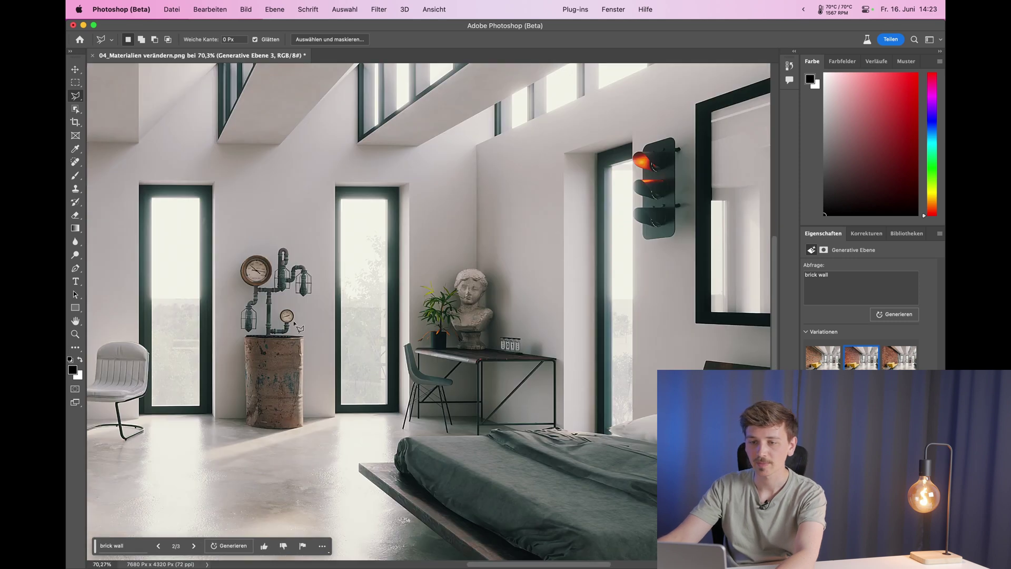
{"action": "scroll", "coordinate": [296, 324], "scroll_direction": "up", "scroll_amount": 1}
{"action": "scroll", "coordinate": [205, 336], "scroll_direction": "up", "scroll_amount": 2}
{"action": "left_click", "coordinate": [250, 332]}
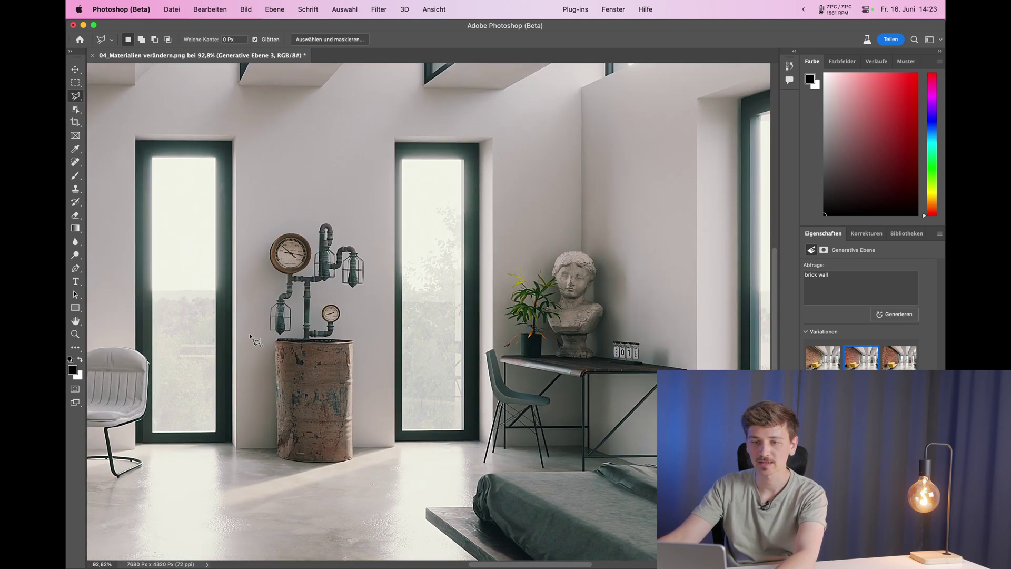
Select the pipe lamp and rusty barrel and generate 'stand light, blue light' in their place.
{"action": "scroll", "coordinate": [285, 221], "scroll_direction": "left", "scroll_amount": 2}
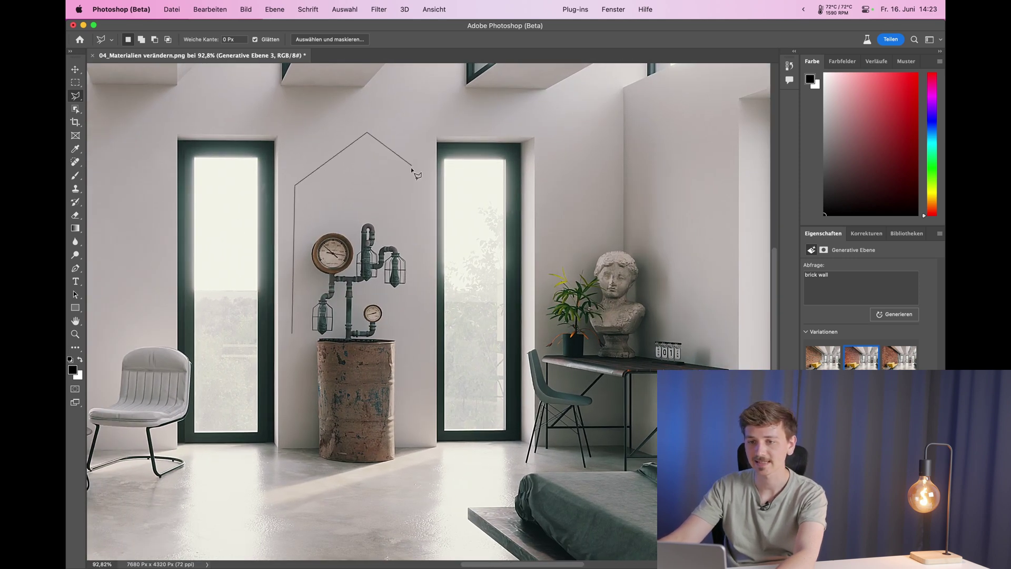
{"action": "double_click", "coordinate": [295, 446]}
{"action": "left_click", "coordinate": [271, 507]}
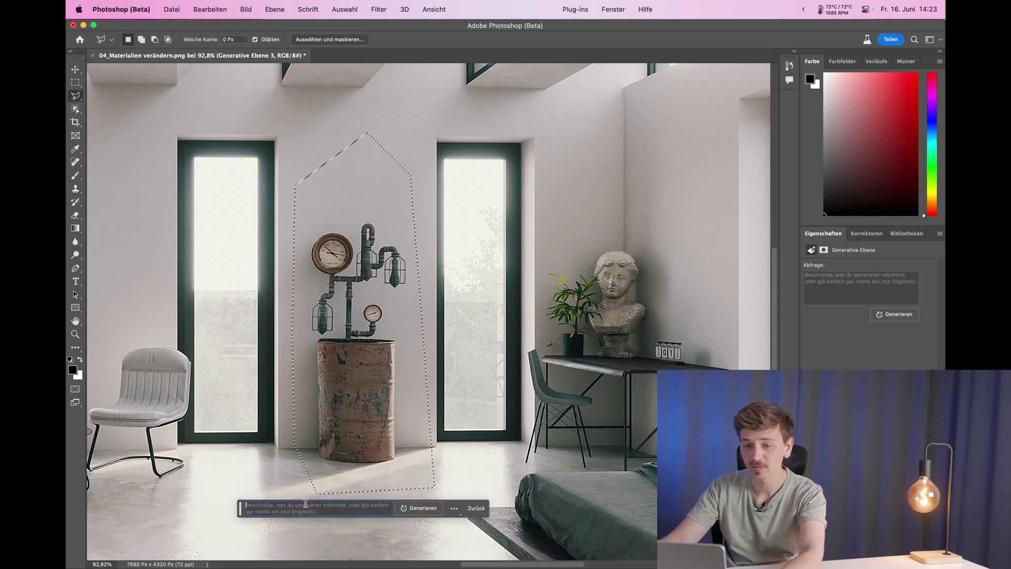
{"action": "type", "text": "s"}
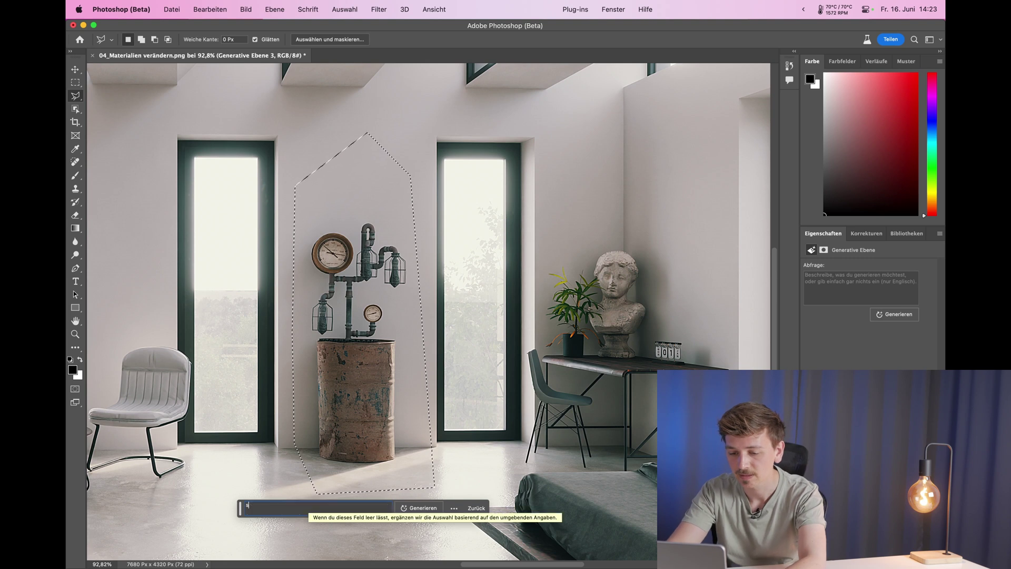
{"action": "type", "text": "tand light, blue light"}
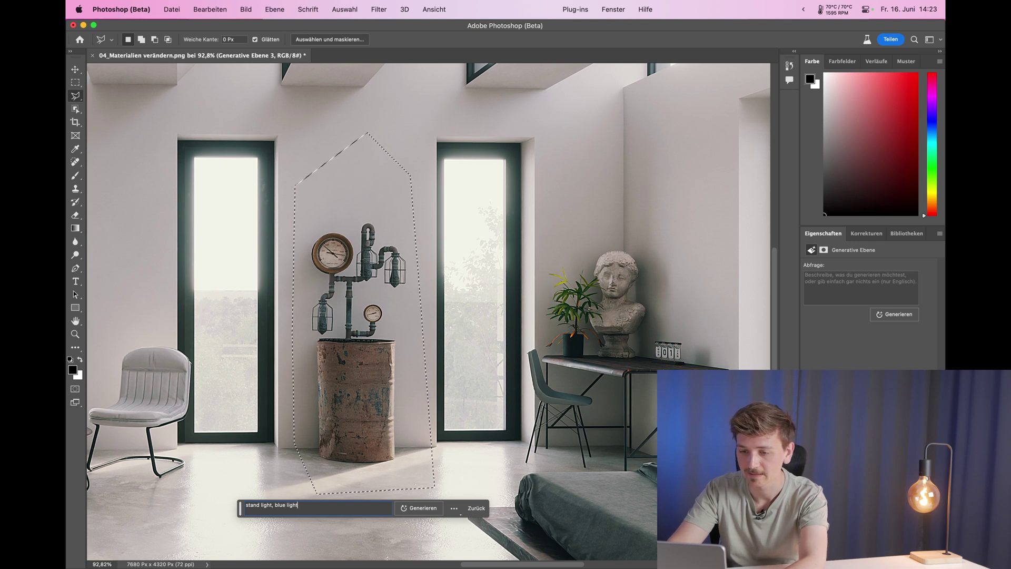
{"action": "key", "text": "Return"}
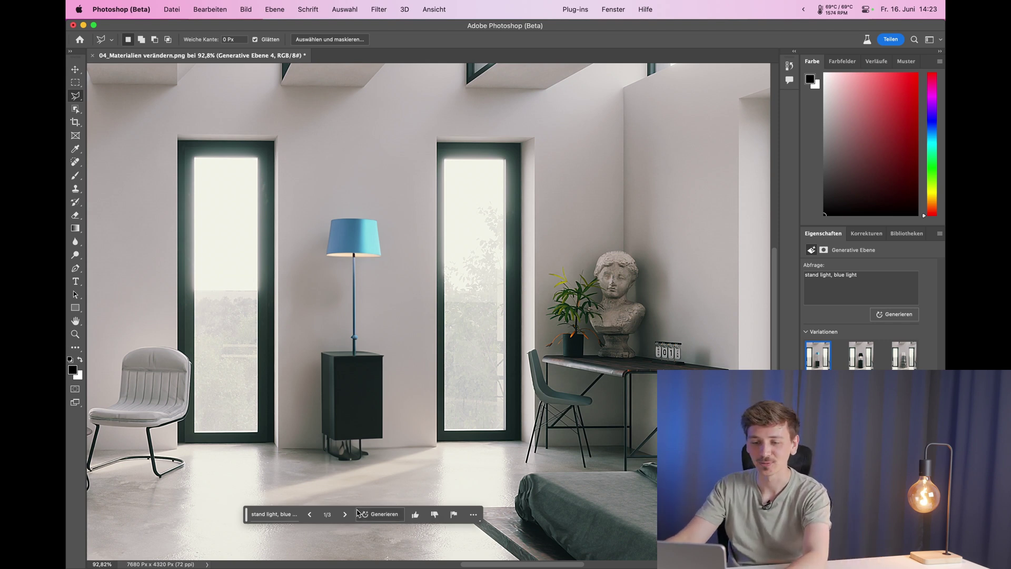
{"action": "left_click", "coordinate": [346, 514]}
{"action": "left_click", "coordinate": [346, 514]}
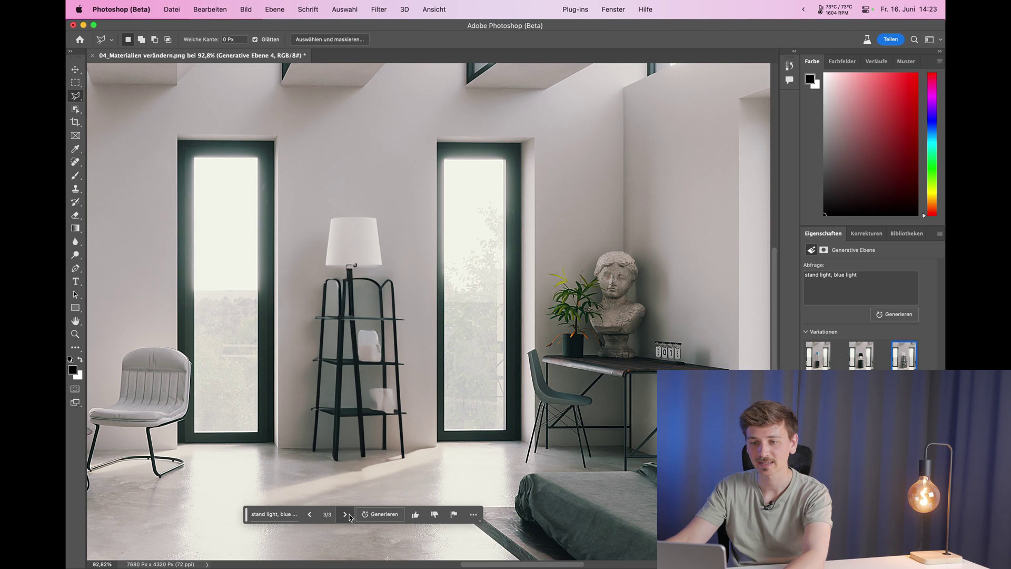
{"action": "scroll", "coordinate": [378, 481], "scroll_direction": "down", "scroll_amount": 5}
{"action": "scroll", "coordinate": [421, 468], "scroll_direction": "up", "scroll_amount": 3}
{"action": "scroll", "coordinate": [459, 463], "scroll_direction": "up", "scroll_amount": 2}
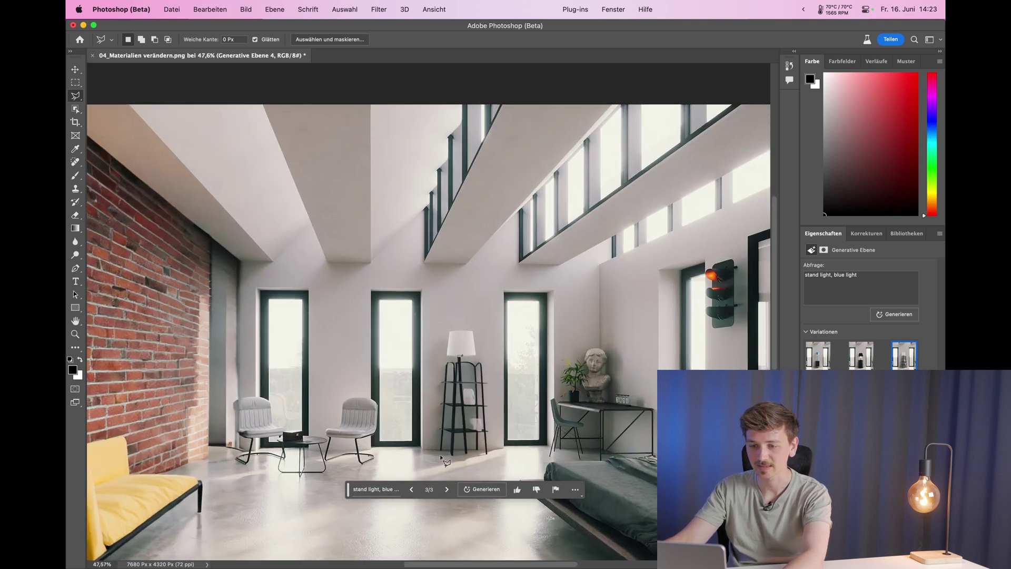
{"action": "scroll", "coordinate": [501, 464], "scroll_direction": "up", "scroll_amount": 2}
{"action": "scroll", "coordinate": [542, 460], "scroll_direction": "up", "scroll_amount": 2}
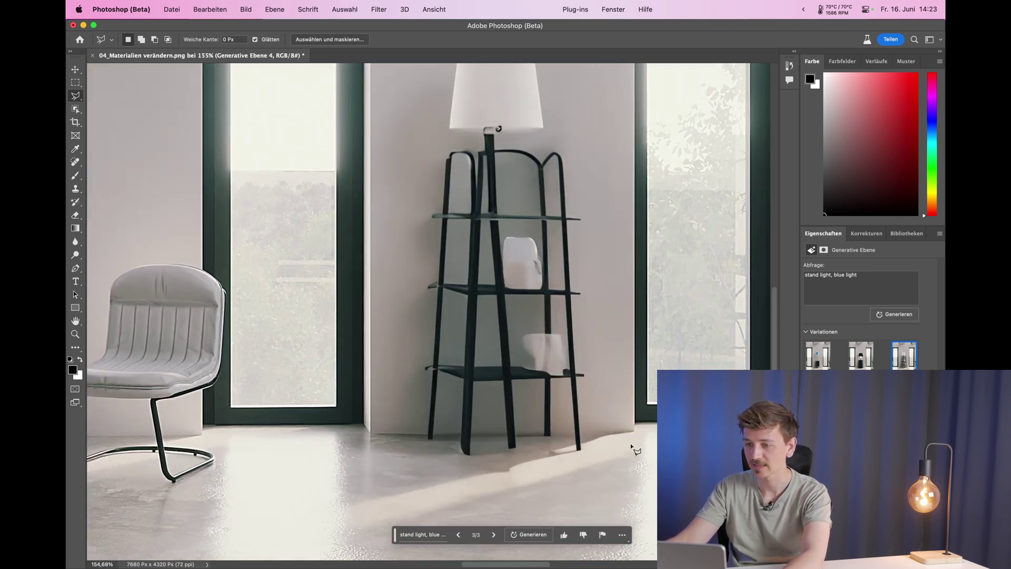
{"action": "left_click", "coordinate": [459, 535]}
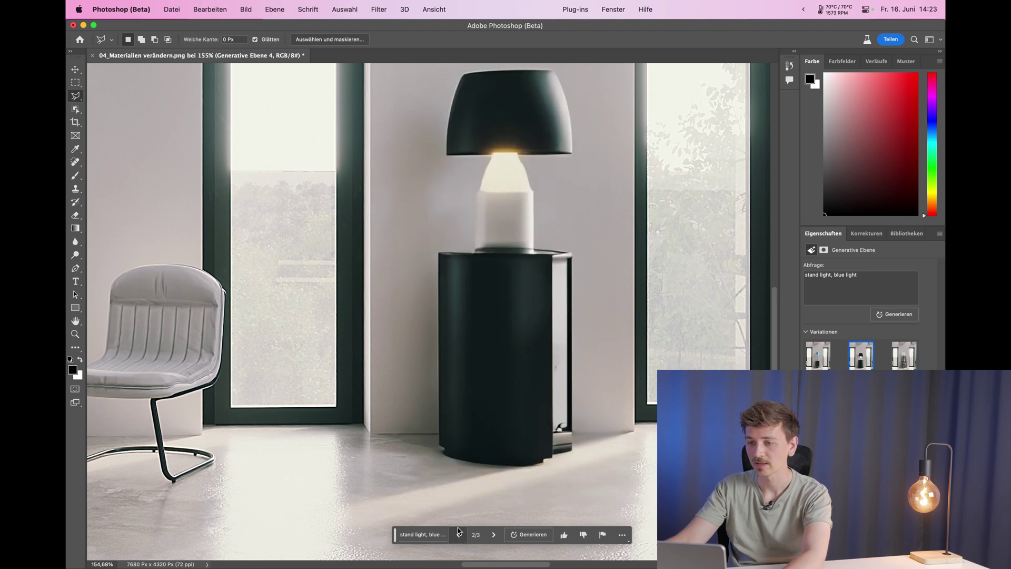
{"action": "scroll", "coordinate": [538, 466], "scroll_direction": "up", "scroll_amount": 1}
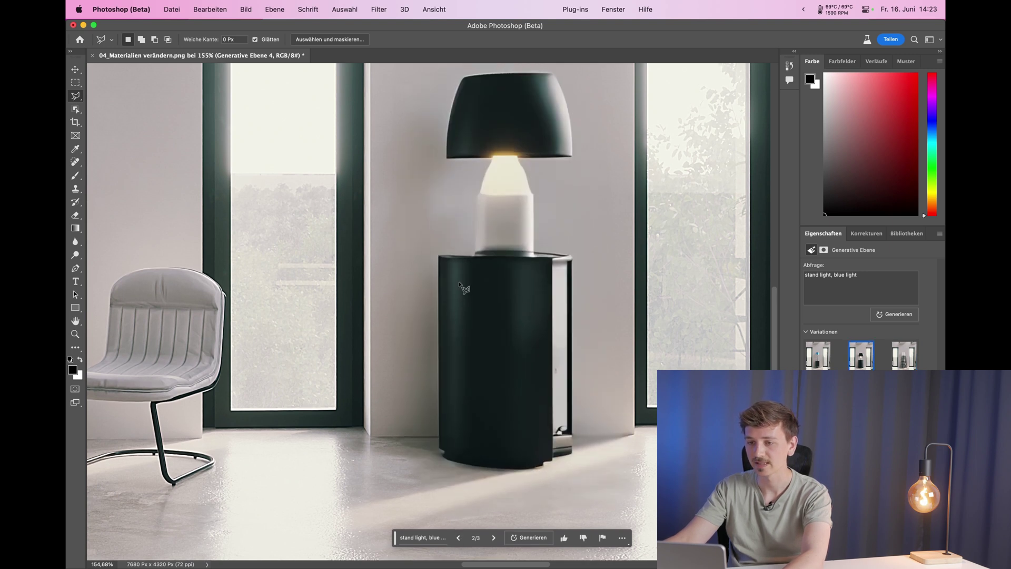
{"action": "left_click", "coordinate": [458, 537]}
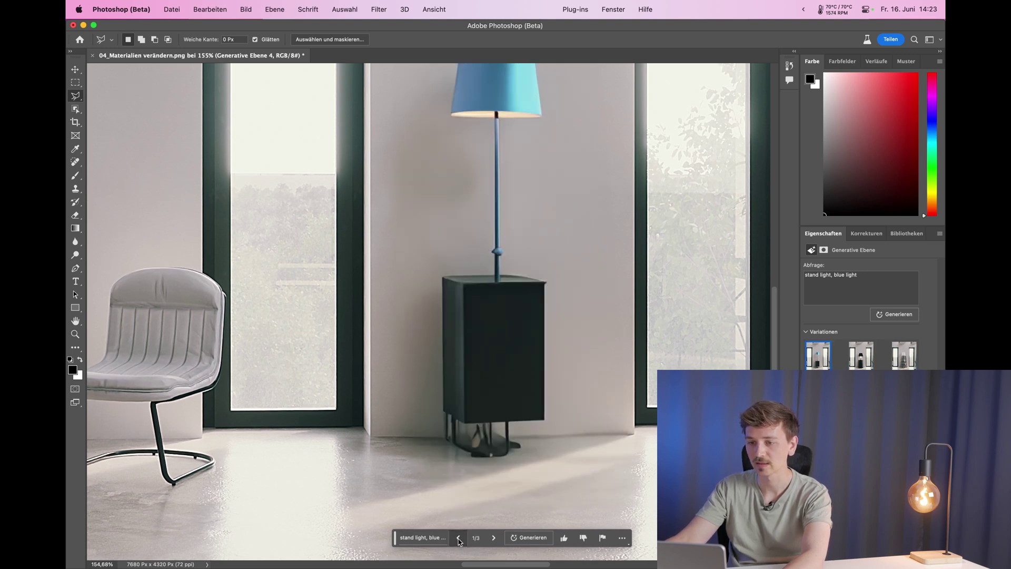
{"action": "scroll", "coordinate": [442, 468], "scroll_direction": "down", "scroll_amount": 3}
{"action": "scroll", "coordinate": [462, 445], "scroll_direction": "down", "scroll_amount": 3}
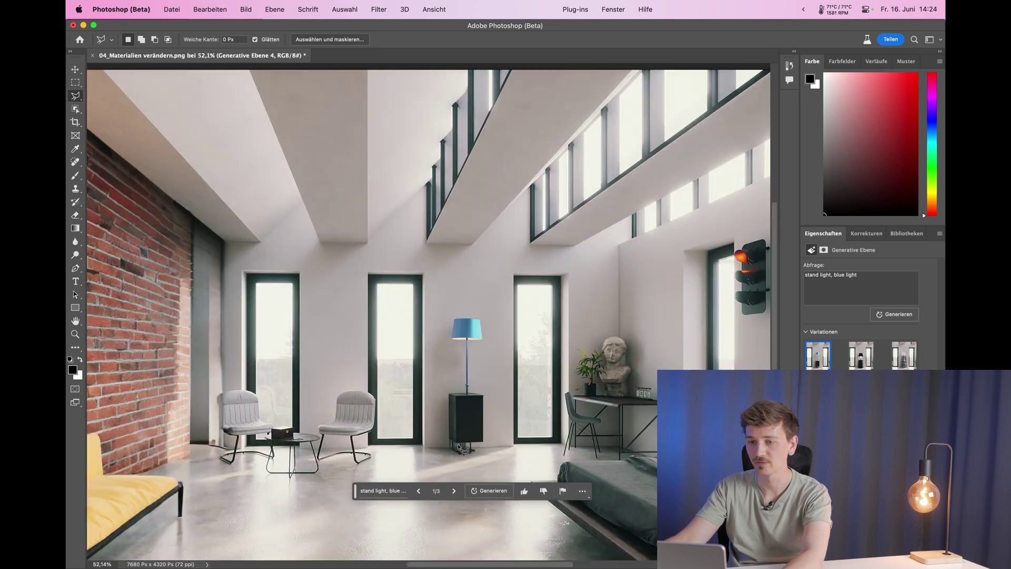
{"action": "scroll", "coordinate": [474, 395], "scroll_direction": "up", "scroll_amount": 2}
{"action": "scroll", "coordinate": [482, 349], "scroll_direction": "up", "scroll_amount": 2}
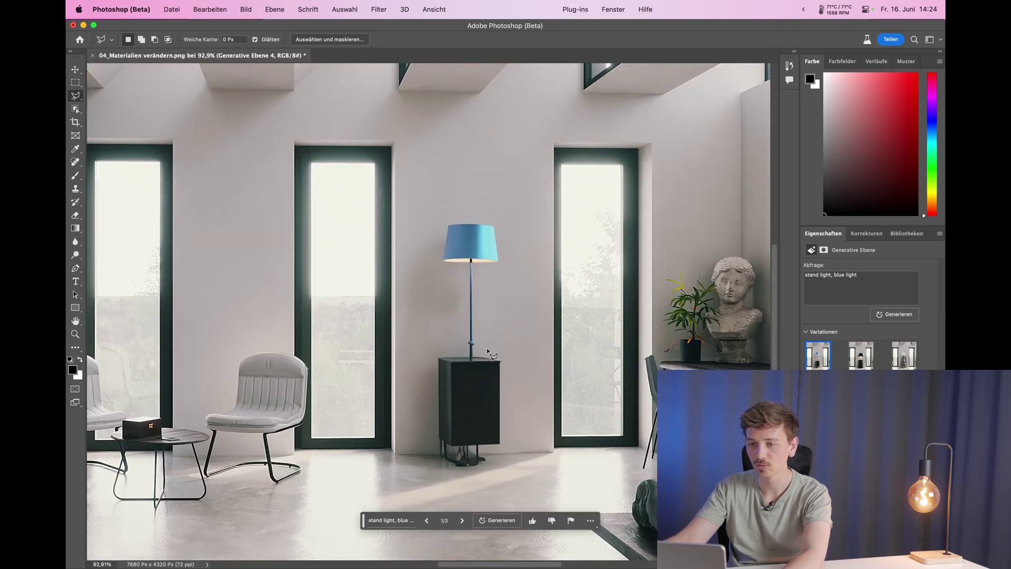
{"action": "scroll", "coordinate": [457, 298], "scroll_direction": "up", "scroll_amount": 2}
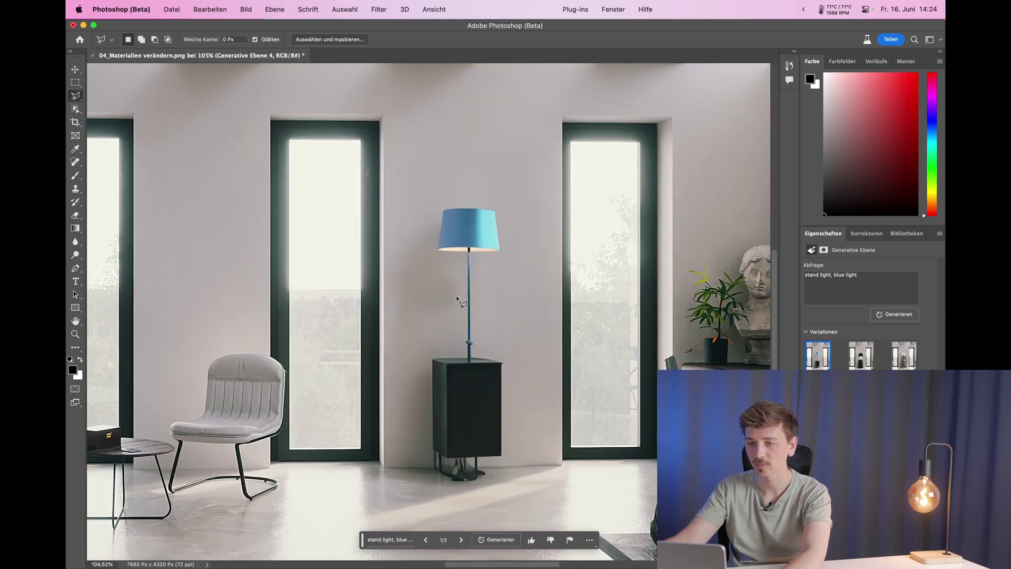
{"action": "left_click", "coordinate": [460, 539]}
{"action": "left_click", "coordinate": [425, 540]}
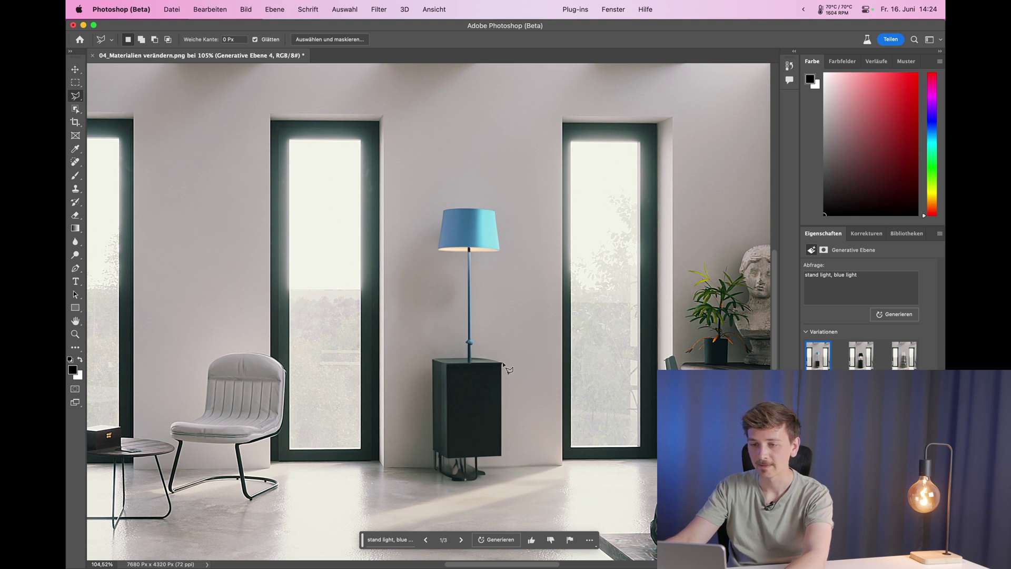
Outline a larger wall area around the blue floor lamp with the Polygonal Lasso.
{"action": "left_click", "coordinate": [424, 426]}
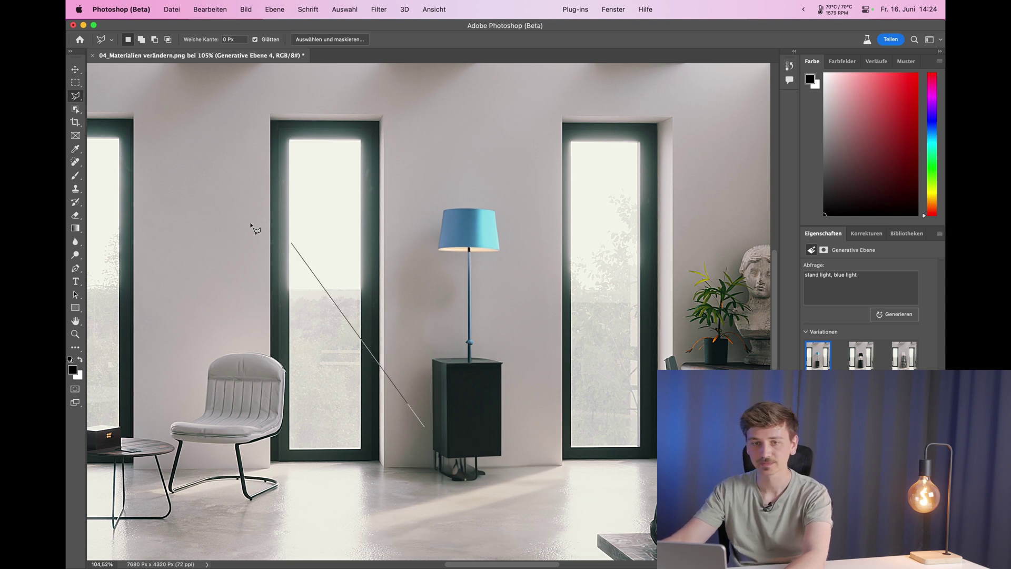
{"action": "key", "text": "Escape"}
{"action": "left_click", "coordinate": [409, 459]}
{"action": "left_click", "coordinate": [419, 134]}
{"action": "key", "text": "Escape"}
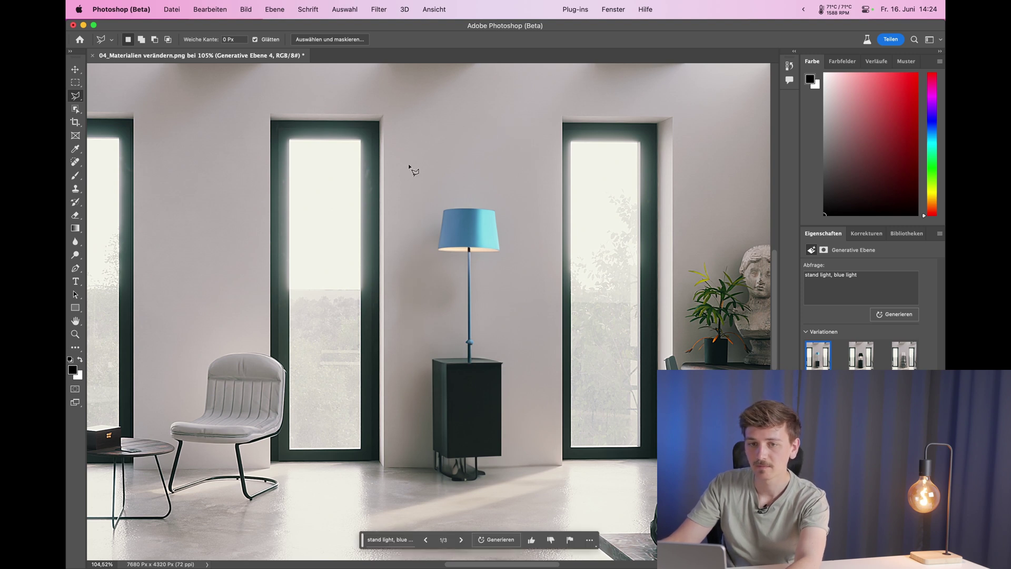
{"action": "left_click", "coordinate": [366, 224]}
{"action": "left_click", "coordinate": [611, 450]}
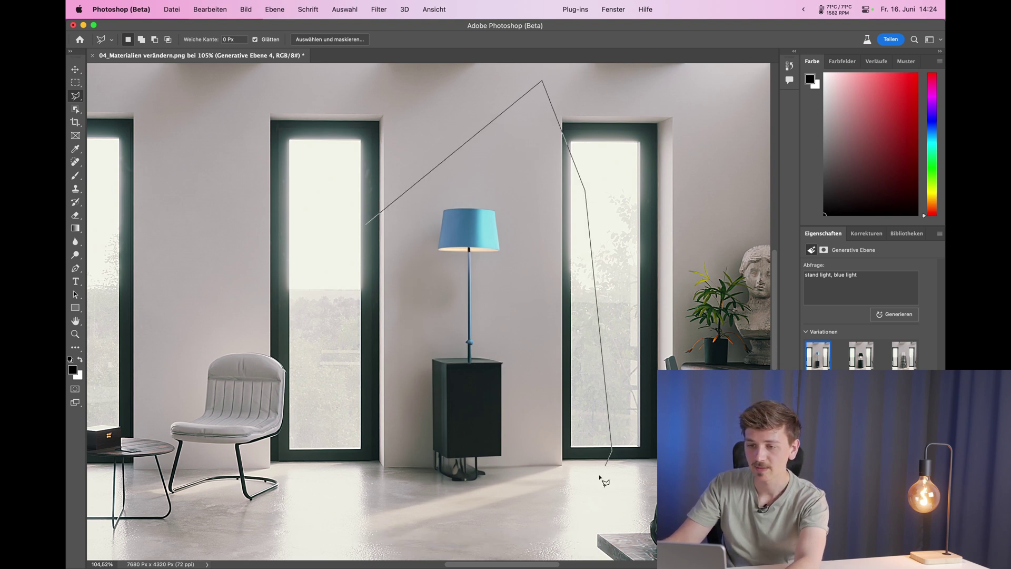
{"action": "double_click", "coordinate": [317, 347]}
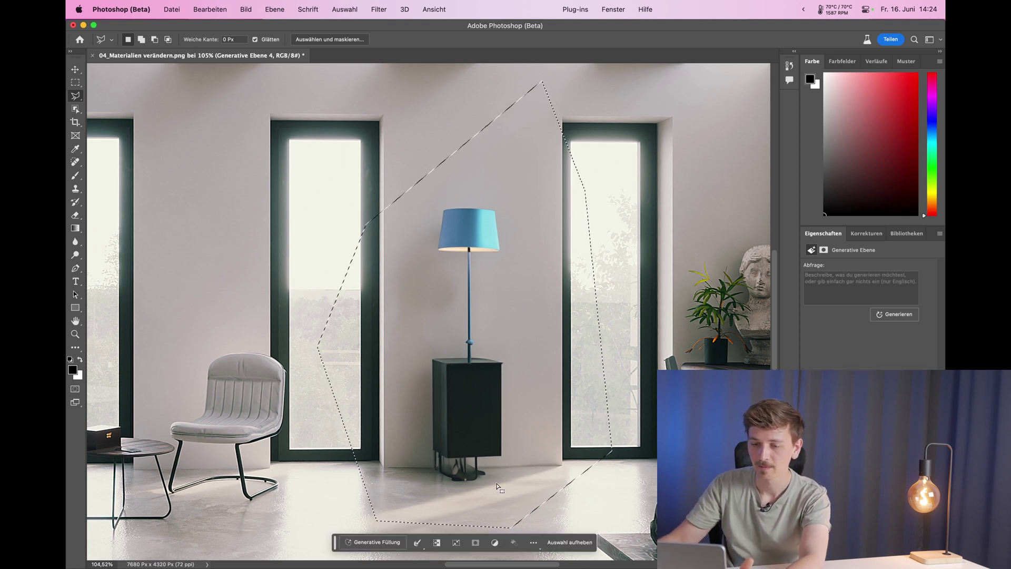
Generate 'blue glowing light' in the lamp-area selection.
{"action": "left_click", "coordinate": [363, 542]}
{"action": "type", "text": "blue glow"}
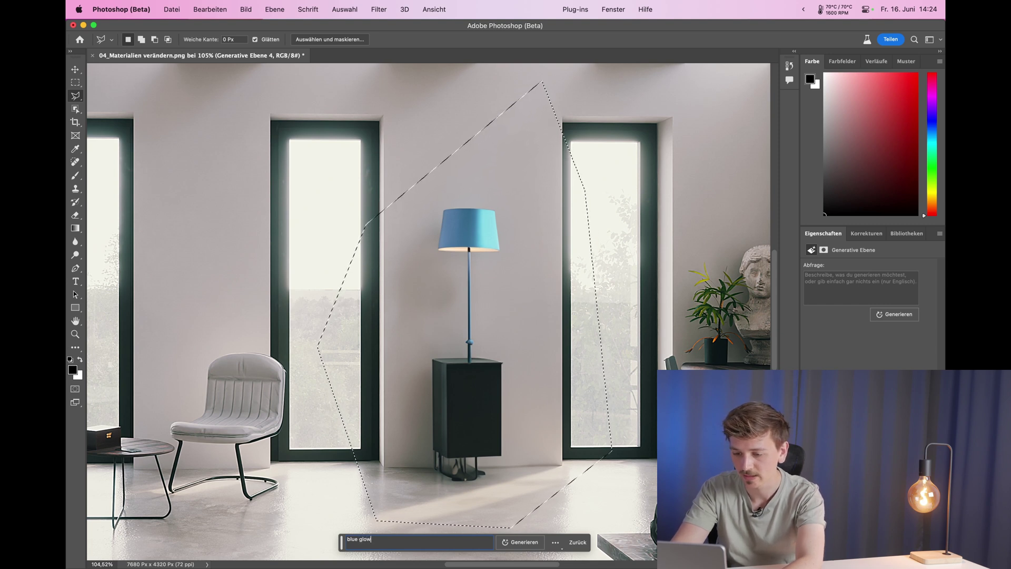
{"action": "type", "text": "ing light"}
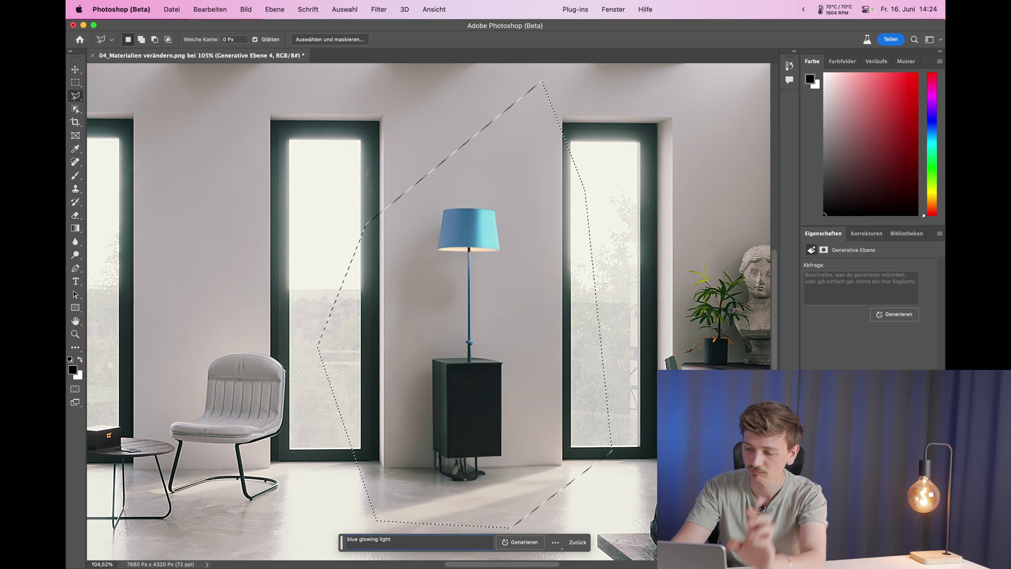
{"action": "key", "text": "Return"}
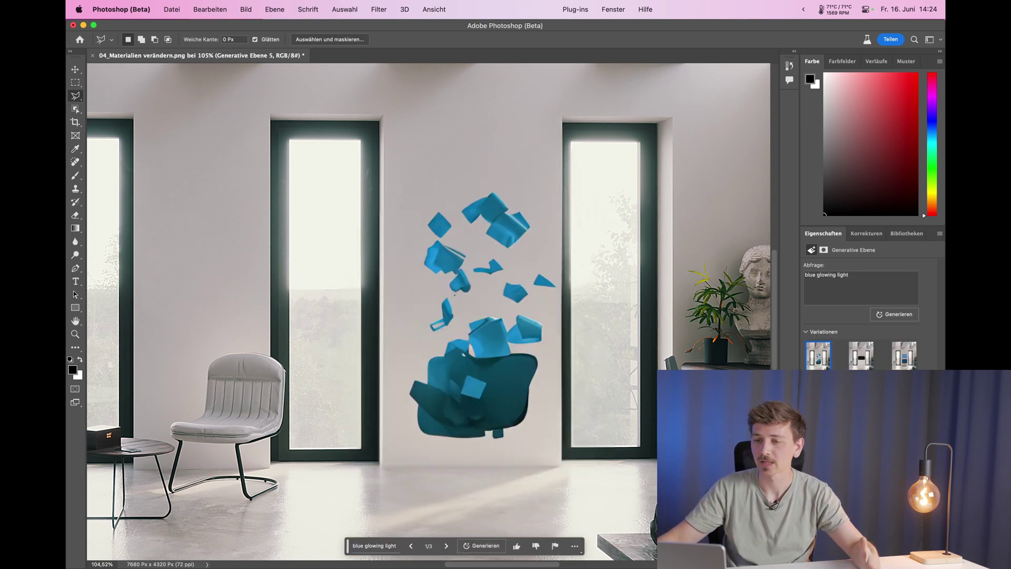
Review the blue glowing light variations, then regenerate with the prompt 'blue glowing lightbulb'.
{"action": "left_click", "coordinate": [445, 545]}
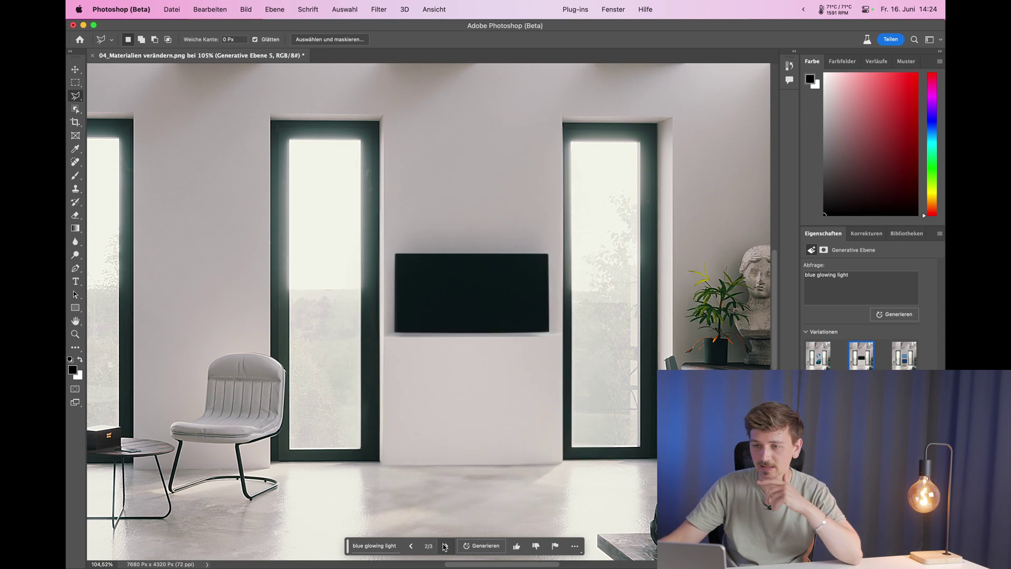
{"action": "left_click", "coordinate": [445, 545]}
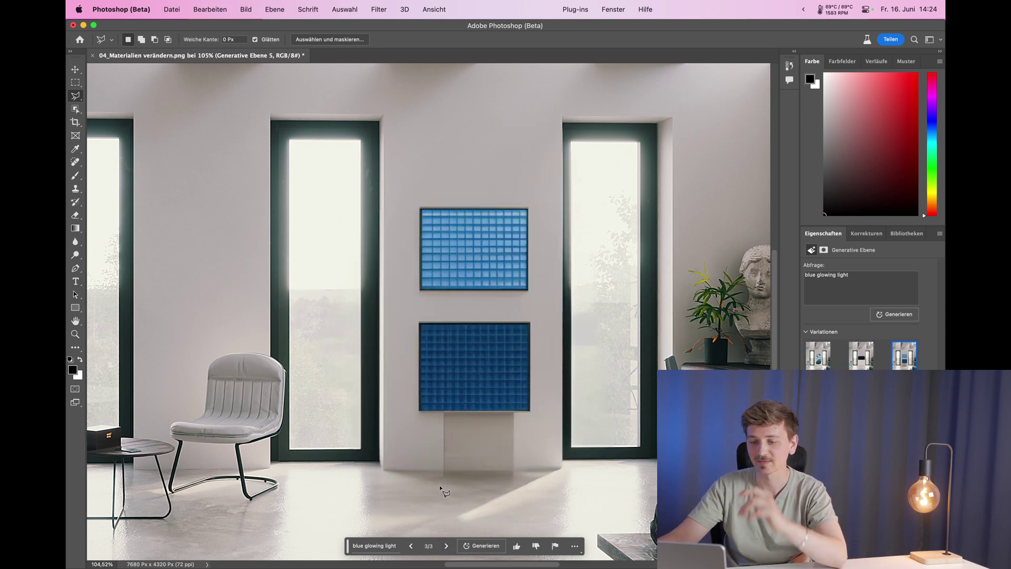
{"action": "scroll", "coordinate": [503, 460], "scroll_direction": "right", "scroll_amount": 2}
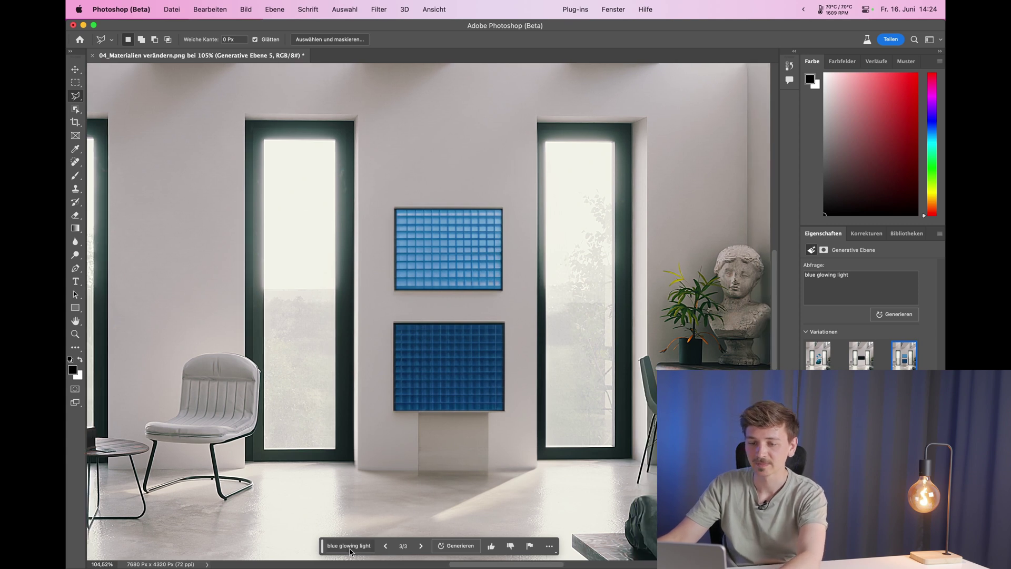
{"action": "left_click", "coordinate": [352, 549]}
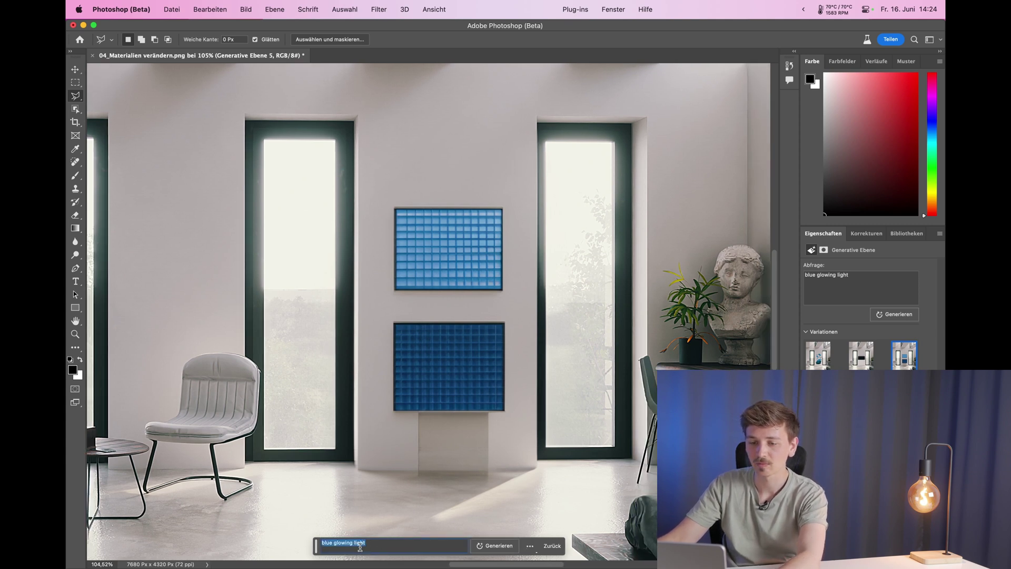
{"action": "type", "text": "bulb"}
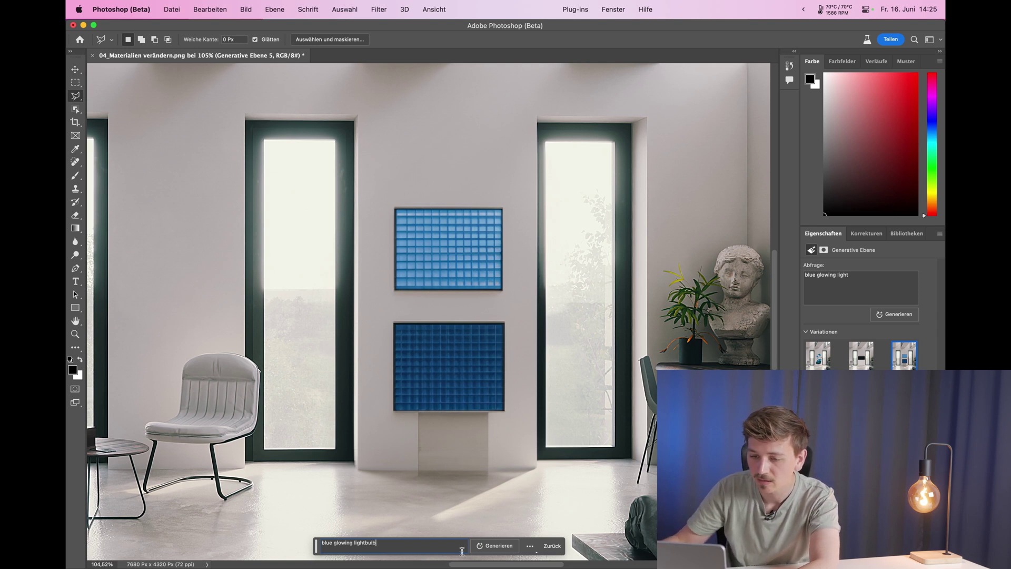
{"action": "left_click", "coordinate": [488, 552]}
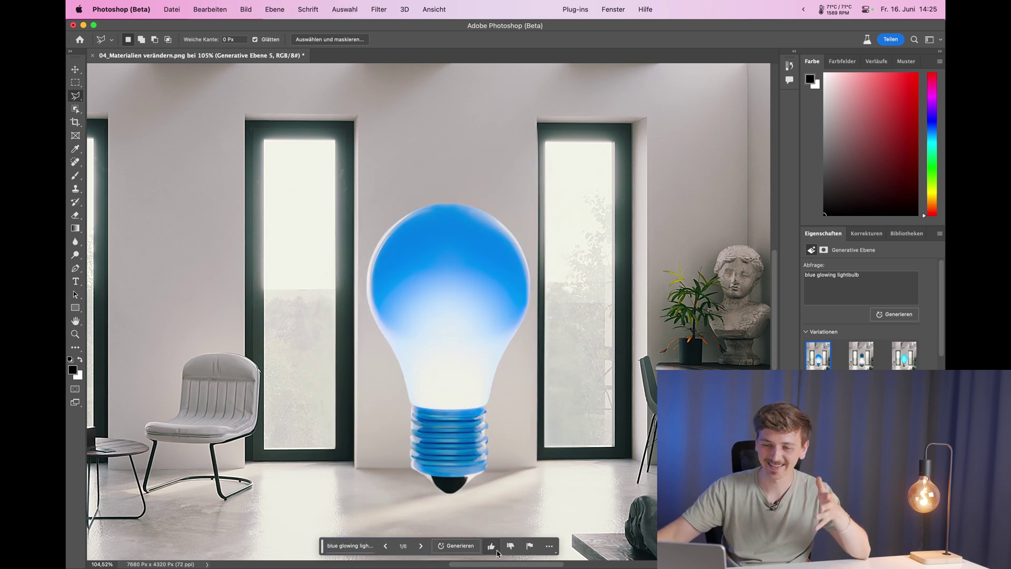
Browse the lightbulb variations and settle on the blue floor lamp on the cabinet.
{"action": "left_click", "coordinate": [420, 546]}
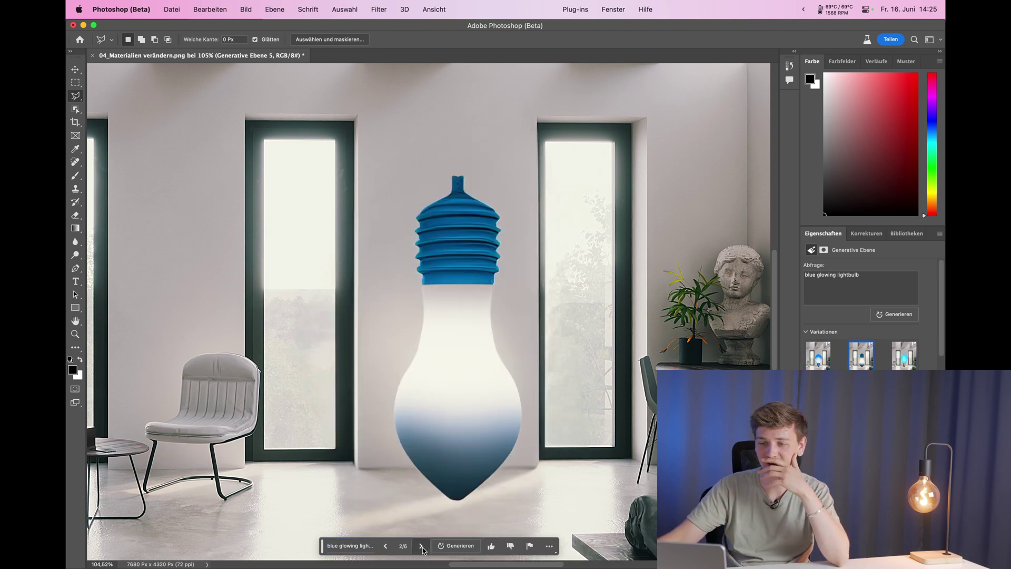
{"action": "left_click", "coordinate": [422, 546]}
{"action": "left_click", "coordinate": [421, 546]}
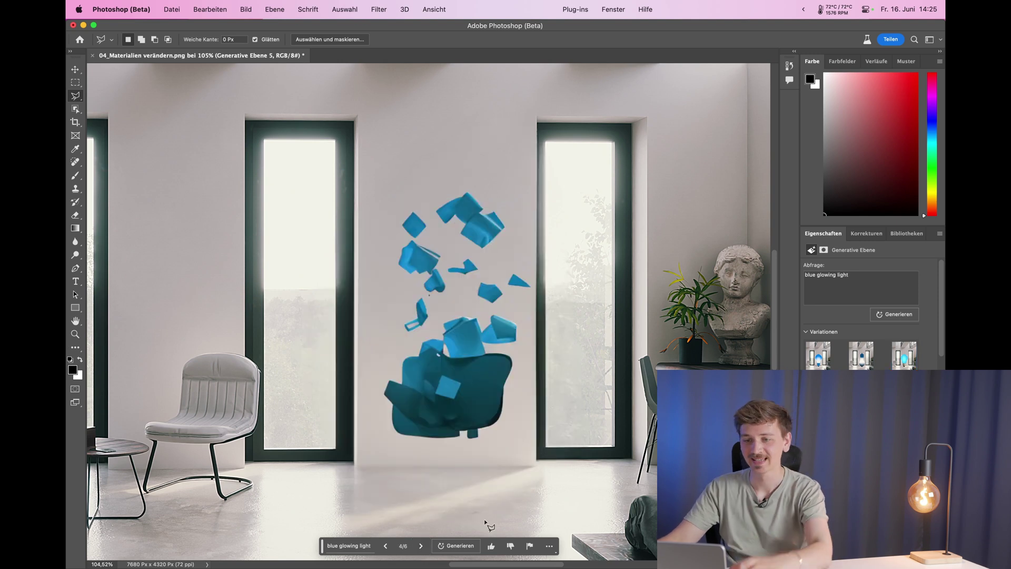
{"action": "scroll", "coordinate": [518, 504], "scroll_direction": "down", "scroll_amount": 3}
{"action": "scroll", "coordinate": [519, 504], "scroll_direction": "down", "scroll_amount": 2}
{"action": "scroll", "coordinate": [518, 490], "scroll_direction": "down", "scroll_amount": 2}
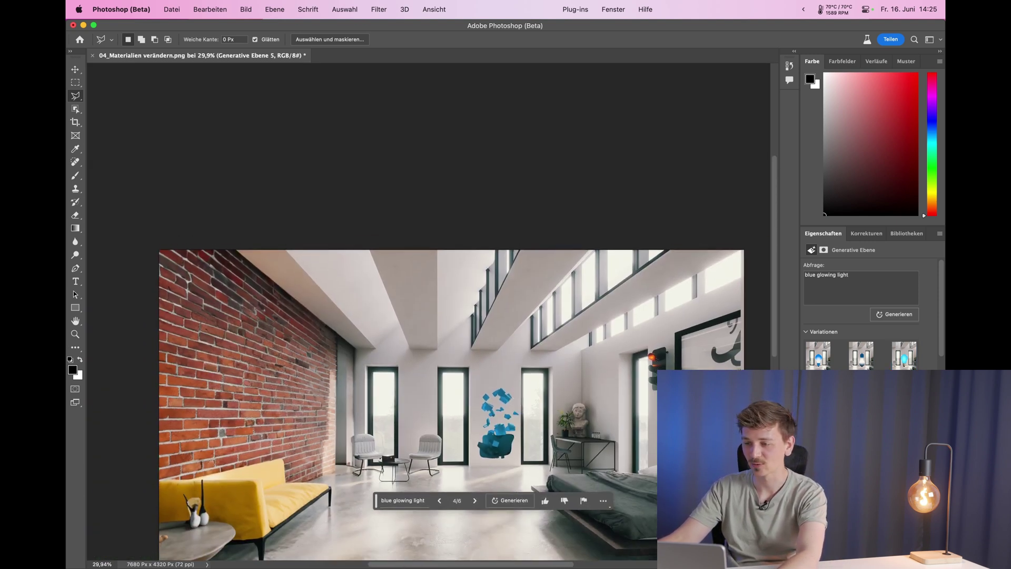
{"action": "scroll", "coordinate": [613, 497], "scroll_direction": "up", "scroll_amount": 1}
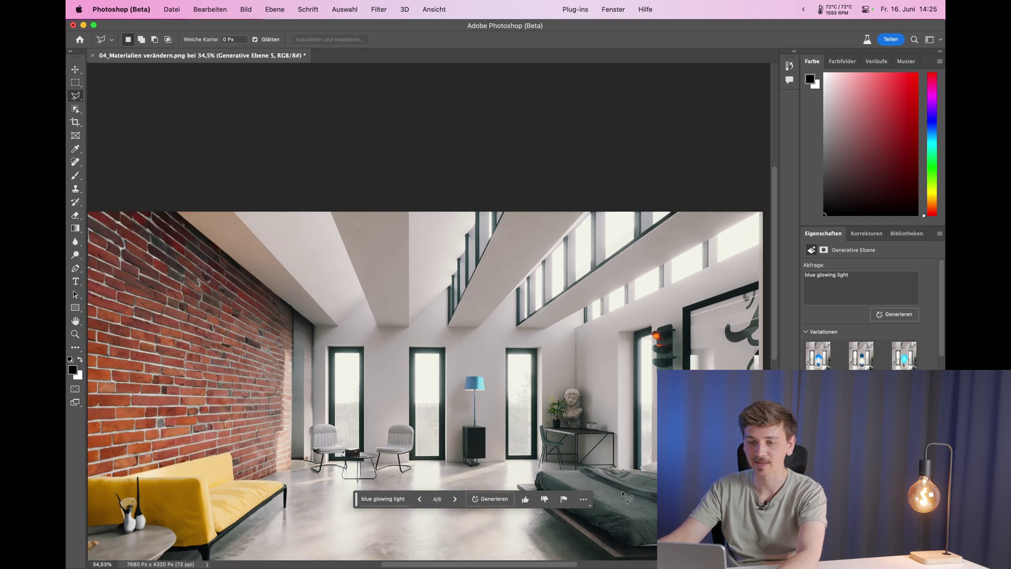
{"action": "scroll", "coordinate": [485, 458], "scroll_direction": "up", "scroll_amount": 2}
{"action": "scroll", "coordinate": [484, 457], "scroll_direction": "up", "scroll_amount": 3}
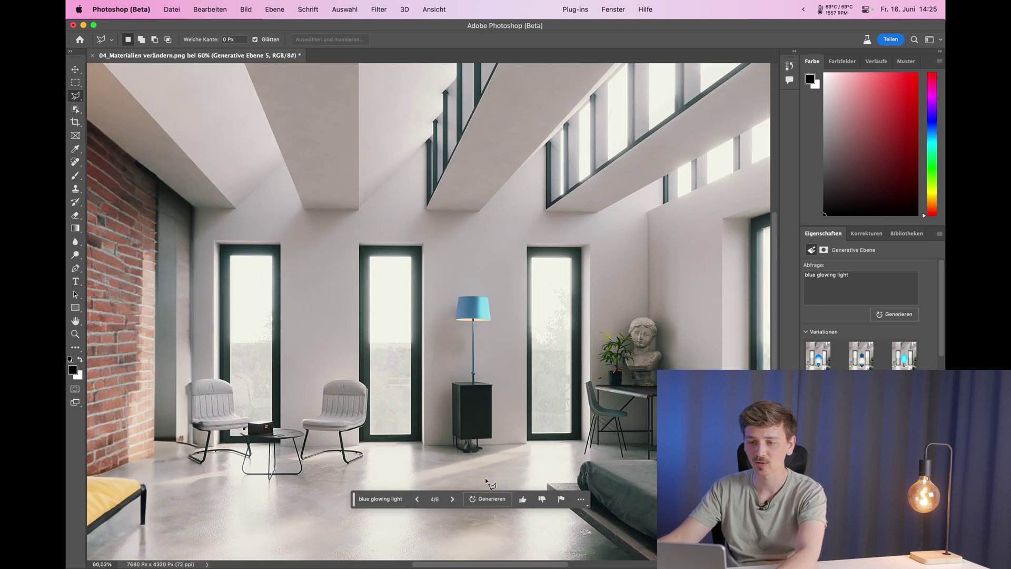
{"action": "scroll", "coordinate": [483, 456], "scroll_direction": "up", "scroll_amount": 3}
{"action": "scroll", "coordinate": [484, 454], "scroll_direction": "up", "scroll_amount": 3}
{"action": "left_click", "coordinate": [400, 435]}
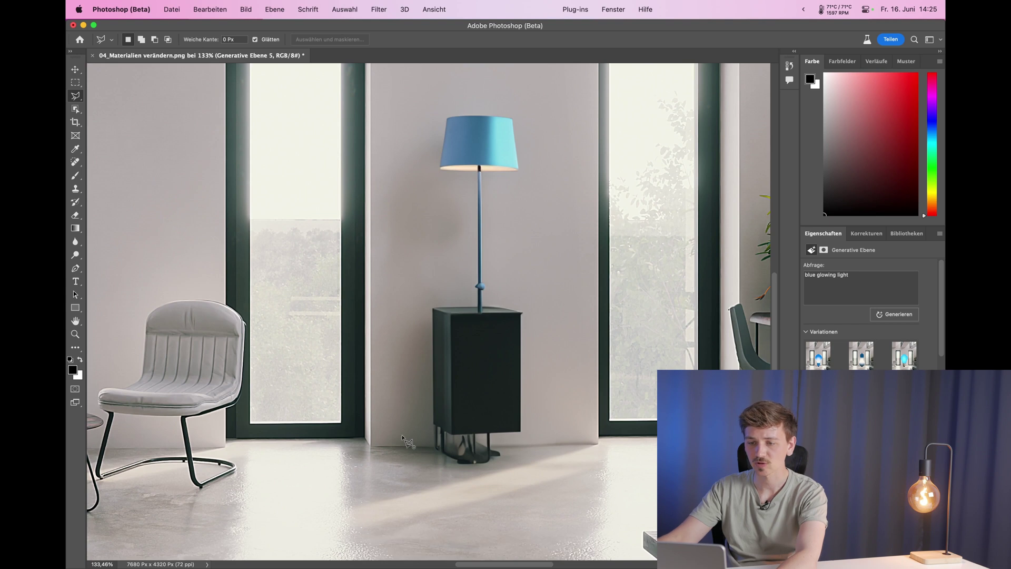
Outline the cabinet base, generate with an empty prompt and choose variation 2/3.
{"action": "left_click", "coordinate": [422, 411]}
{"action": "left_click", "coordinate": [542, 410]}
{"action": "left_click", "coordinate": [550, 483]}
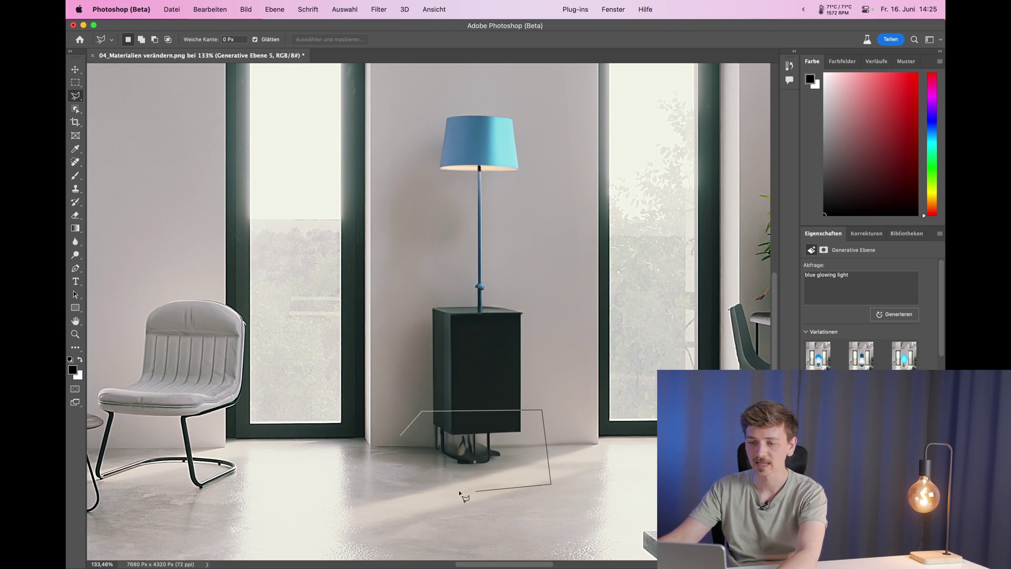
{"action": "double_click", "coordinate": [418, 481]}
{"action": "left_click", "coordinate": [531, 497]}
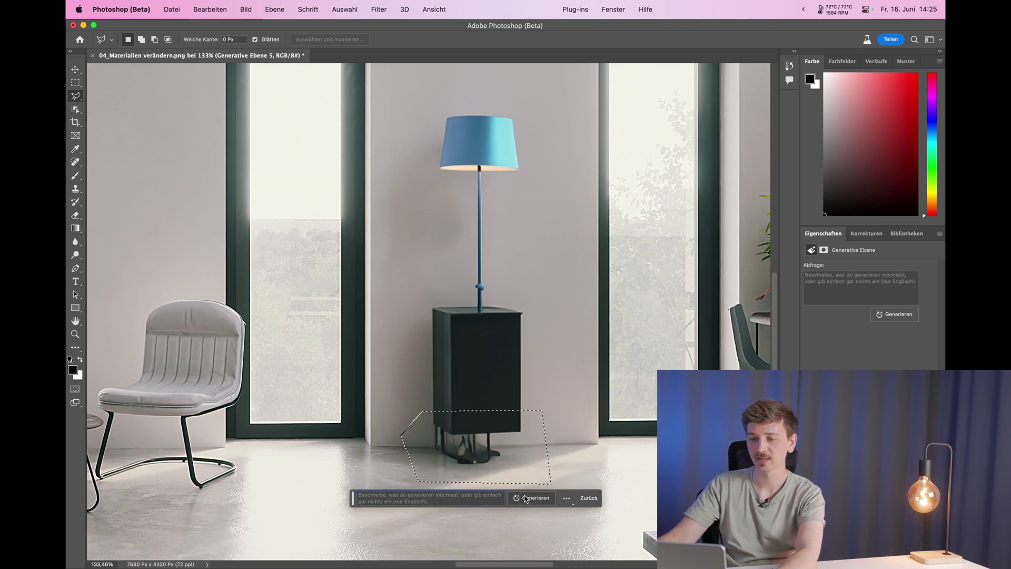
{"action": "left_click", "coordinate": [458, 501]}
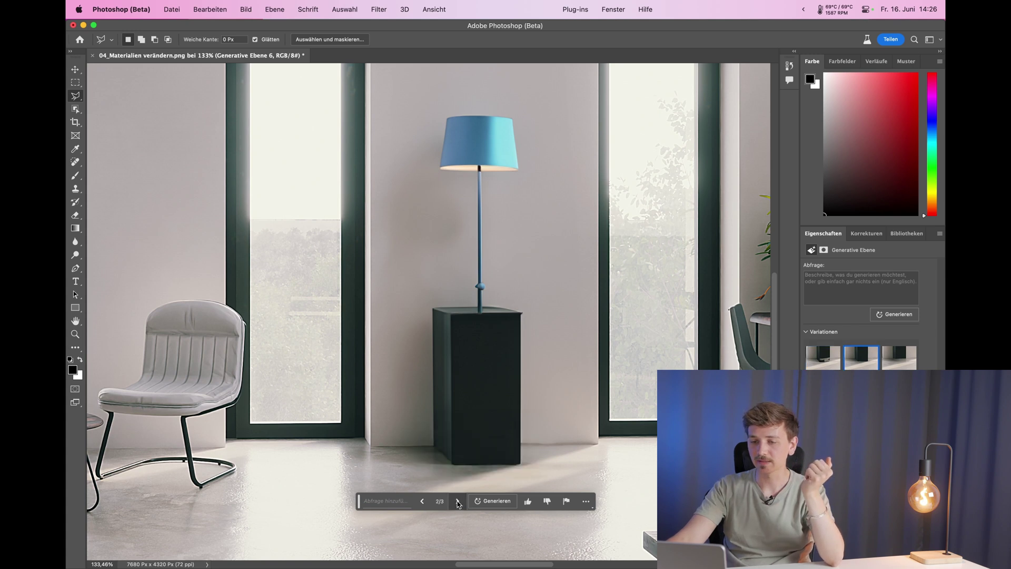
{"action": "left_click", "coordinate": [458, 501]}
{"action": "left_click", "coordinate": [458, 502]}
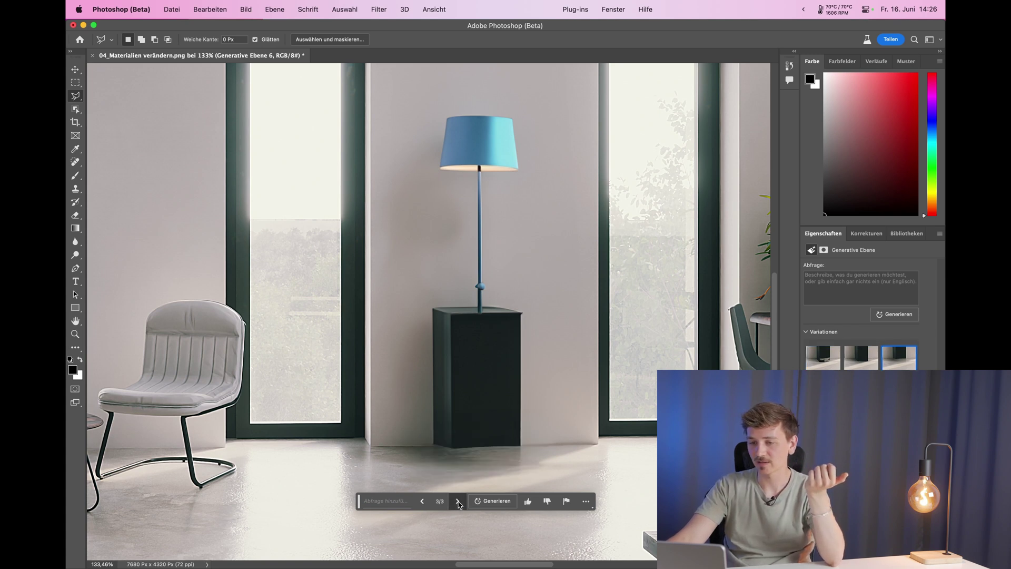
{"action": "left_click", "coordinate": [458, 502]}
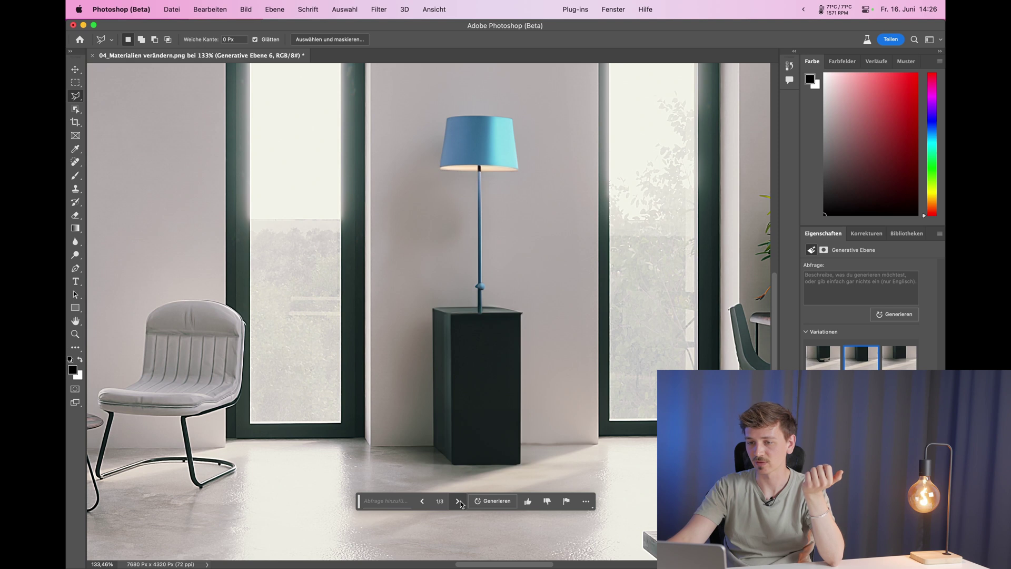
Cancel two stray lasso outlines and pan around the regenerated cabinet base.
{"action": "left_click", "coordinate": [629, 462]}
{"action": "scroll", "coordinate": [527, 462], "scroll_direction": "right", "scroll_amount": 2}
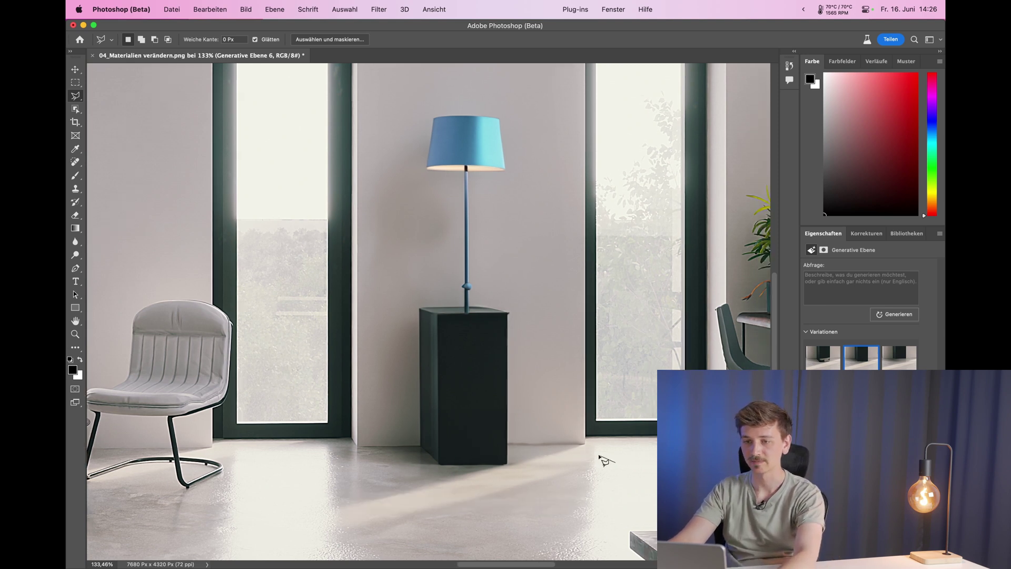
{"action": "scroll", "coordinate": [606, 461], "scroll_direction": "down", "scroll_amount": 5}
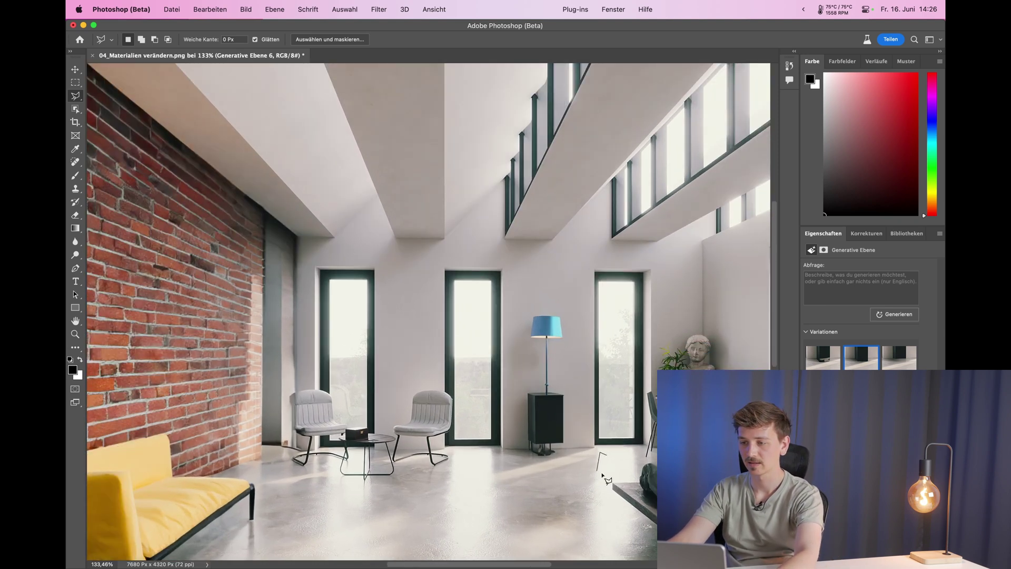
{"action": "key", "text": "Escape"}
{"action": "left_click", "coordinate": [649, 440]}
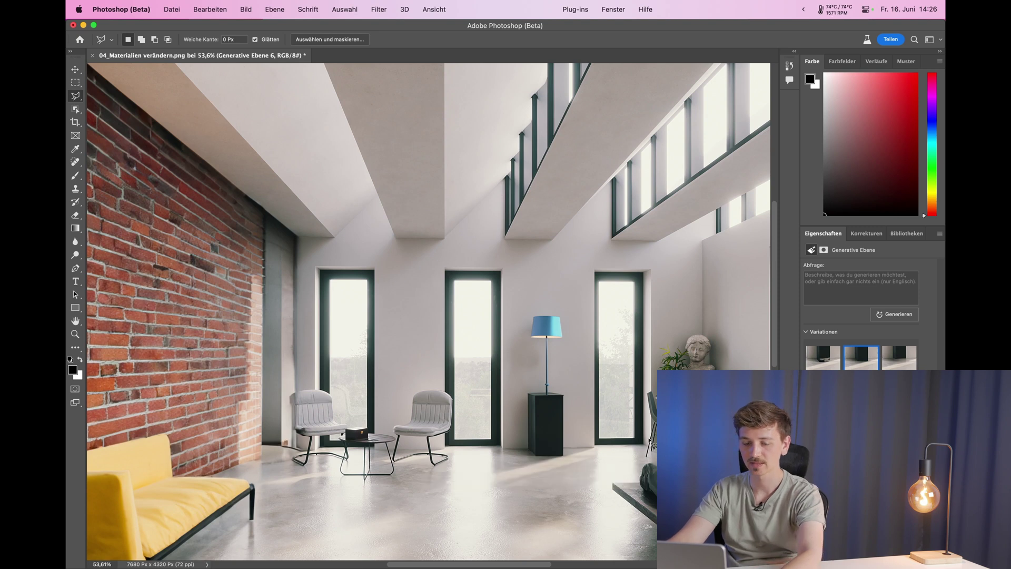
{"action": "scroll", "coordinate": [595, 467], "scroll_direction": "right", "scroll_amount": 5}
{"action": "scroll", "coordinate": [619, 471], "scroll_direction": "down", "scroll_amount": 5}
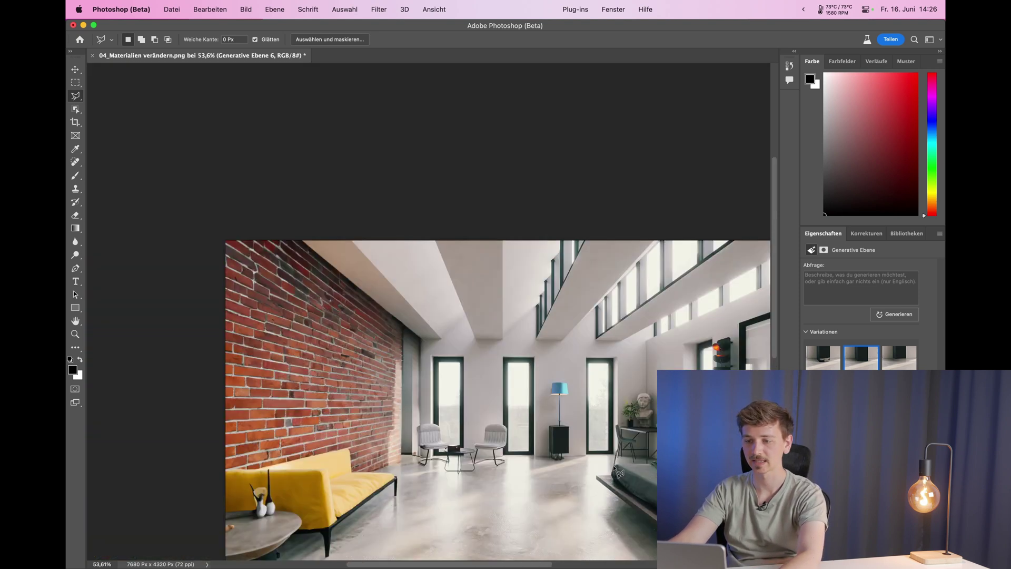
{"action": "key", "text": "Escape"}
{"action": "scroll", "coordinate": [605, 476], "scroll_direction": "down", "scroll_amount": 1}
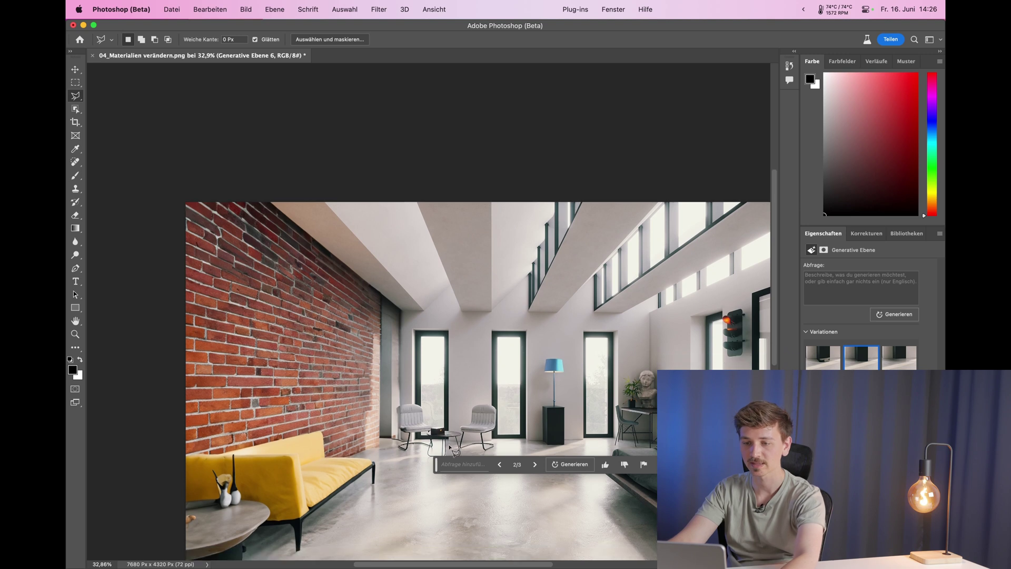
{"action": "scroll", "coordinate": [456, 450], "scroll_direction": "down", "scroll_amount": 2}
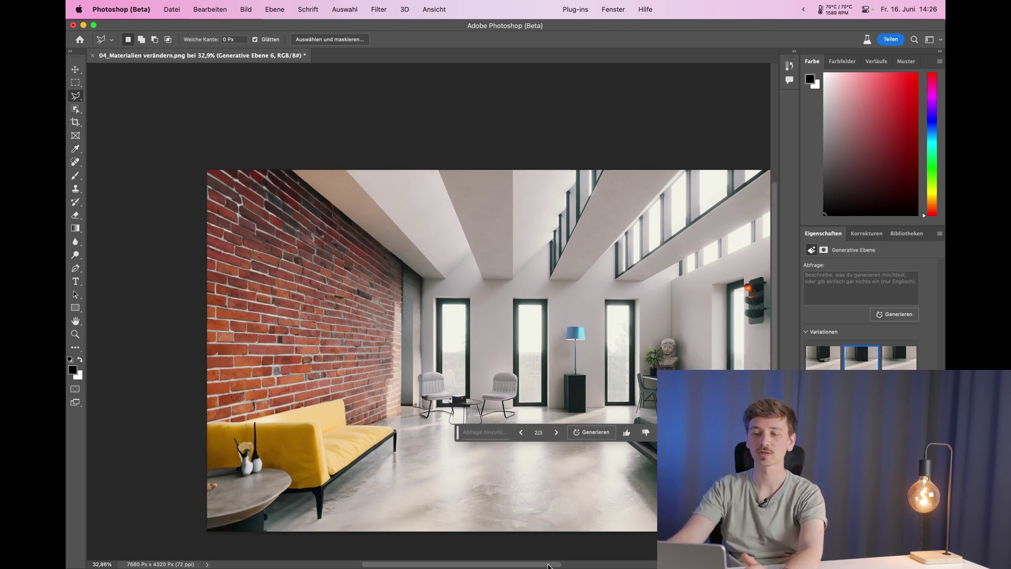
{"action": "scroll", "coordinate": [542, 556], "scroll_direction": "right", "scroll_amount": 5}
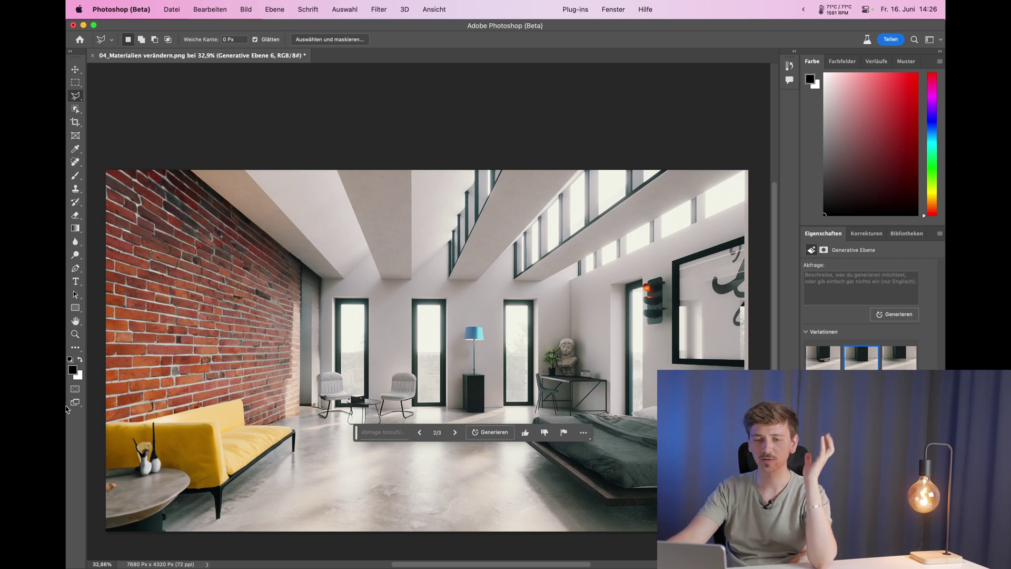
Close the edited room image without saving and open 05_Konzeptkunst.png.
{"action": "left_click", "coordinate": [92, 56]}
{"action": "left_click", "coordinate": [519, 244]}
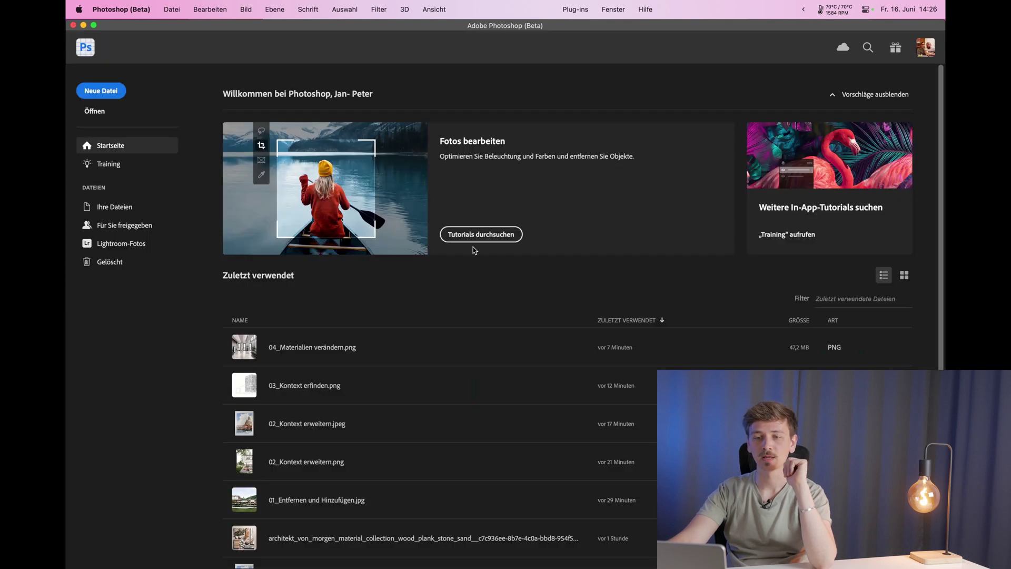
{"action": "left_click", "coordinate": [95, 111]}
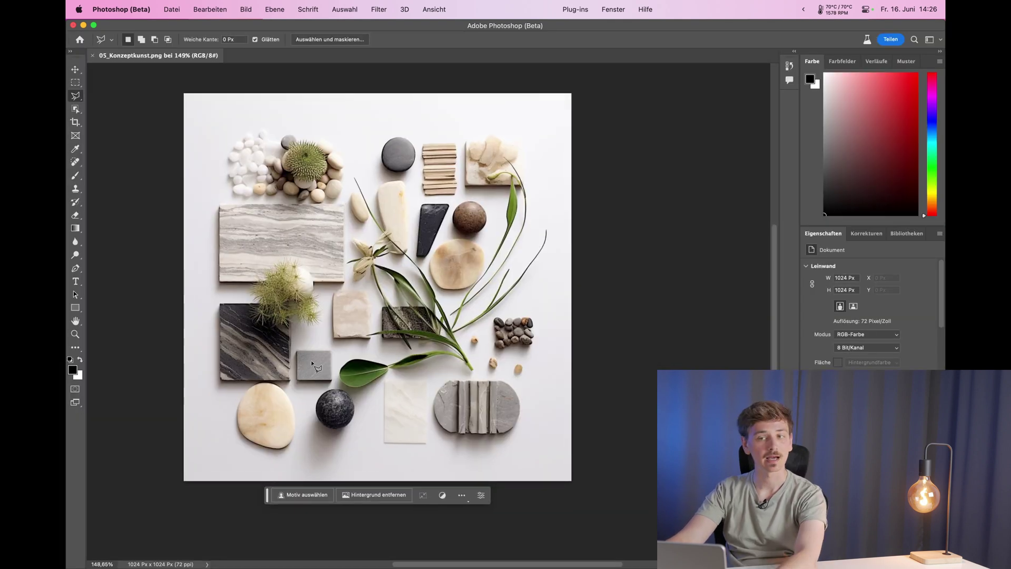
{"action": "scroll", "coordinate": [289, 363], "scroll_direction": "down", "scroll_amount": 3}
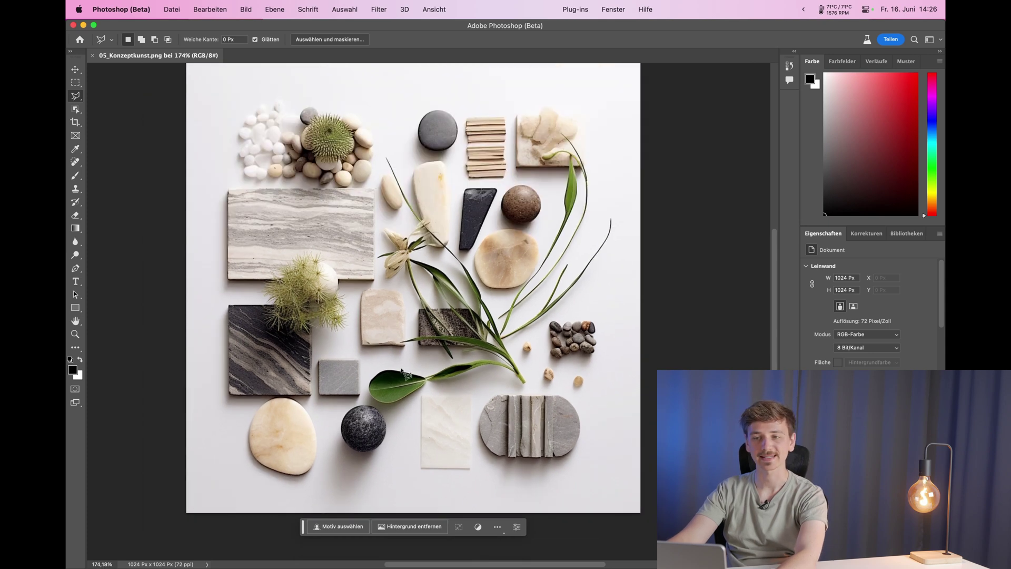
{"action": "scroll", "coordinate": [405, 373], "scroll_direction": "up", "scroll_amount": 1}
{"action": "scroll", "coordinate": [403, 370], "scroll_direction": "down", "scroll_amount": 1}
{"action": "scroll", "coordinate": [403, 376], "scroll_direction": "down", "scroll_amount": 1}
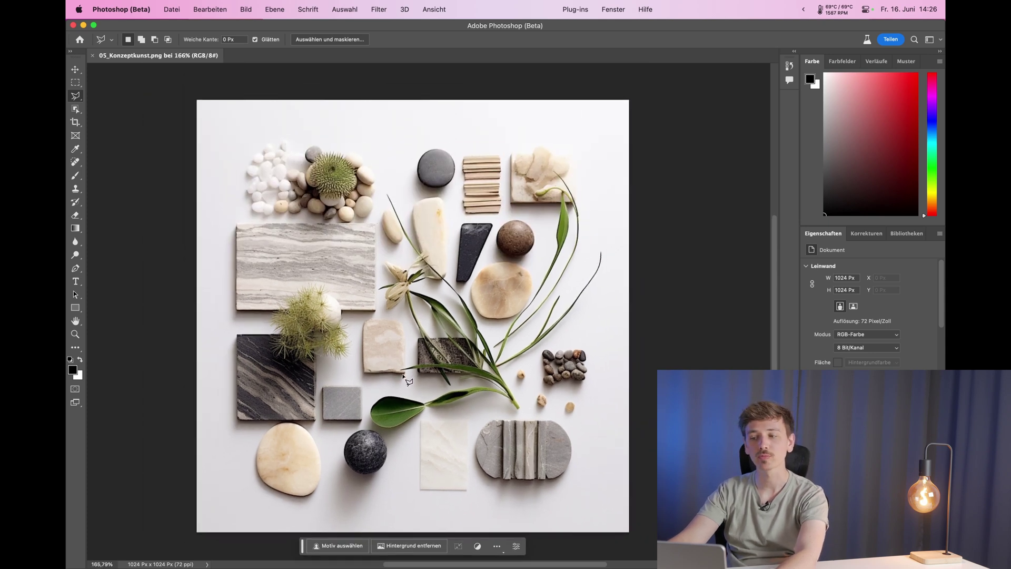
{"action": "scroll", "coordinate": [409, 380], "scroll_direction": "down", "scroll_amount": 3}
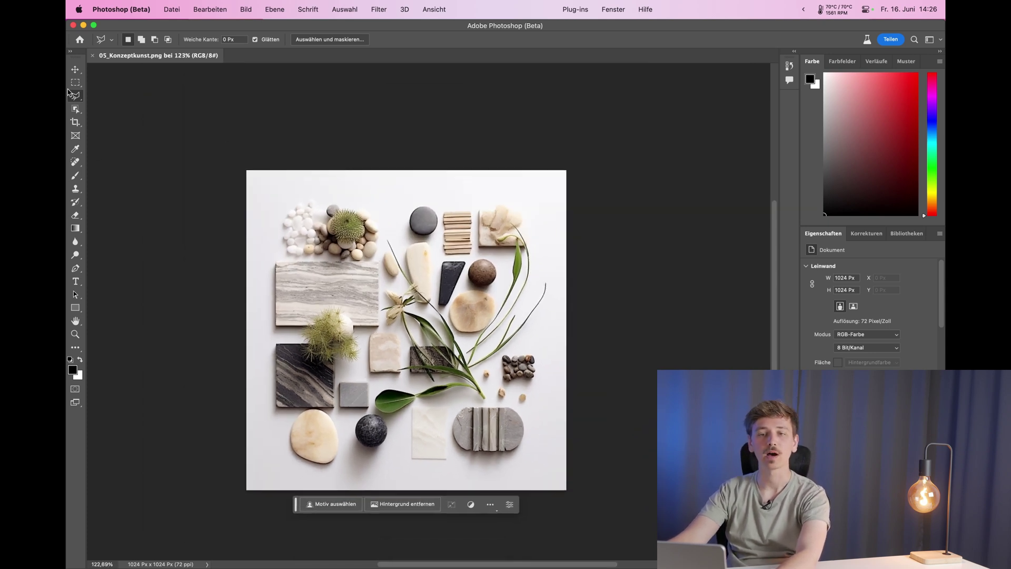
Crop outward to the right and top, enlarging the canvas to 1376 × 1313 px.
{"action": "left_click", "coordinate": [75, 122]}
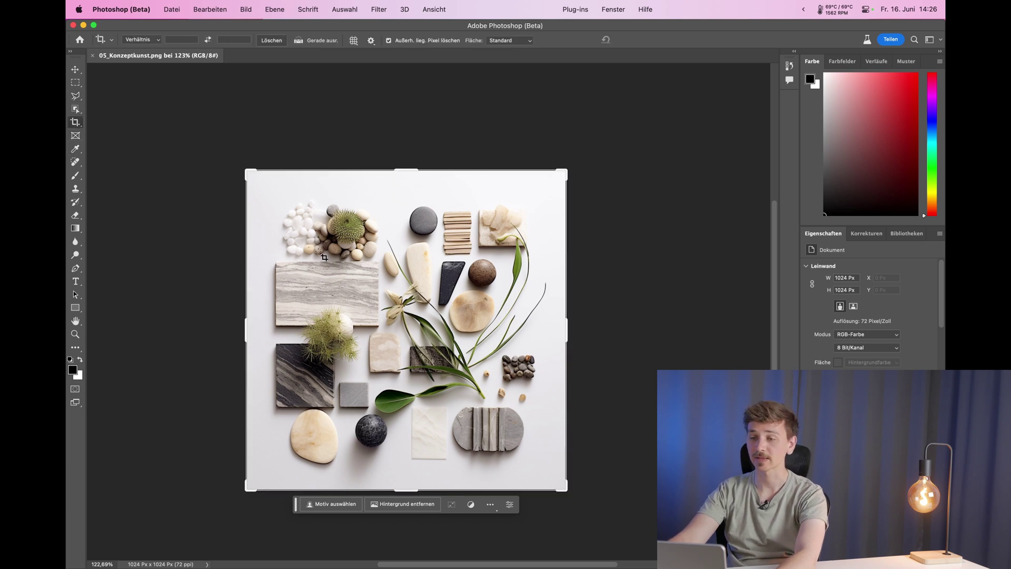
{"action": "left_click_drag", "start_coordinate": [569, 333], "coordinate": [643, 320]}
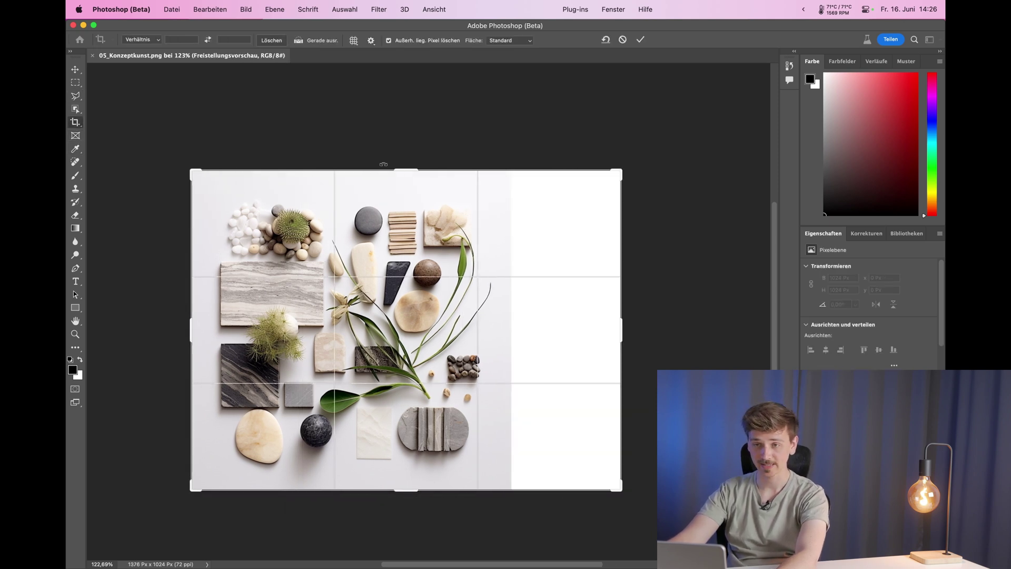
{"action": "left_click_drag", "start_coordinate": [411, 170], "coordinate": [410, 125]}
{"action": "key", "text": "Return"}
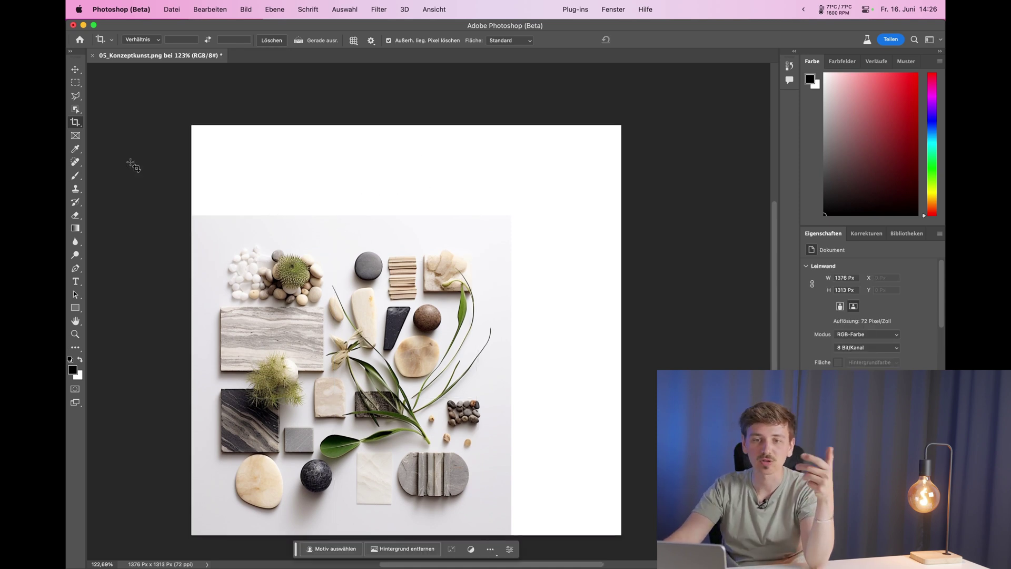
{"action": "left_click", "coordinate": [75, 83]}
{"action": "left_click_drag", "start_coordinate": [191, 125], "coordinate": [642, 231]}
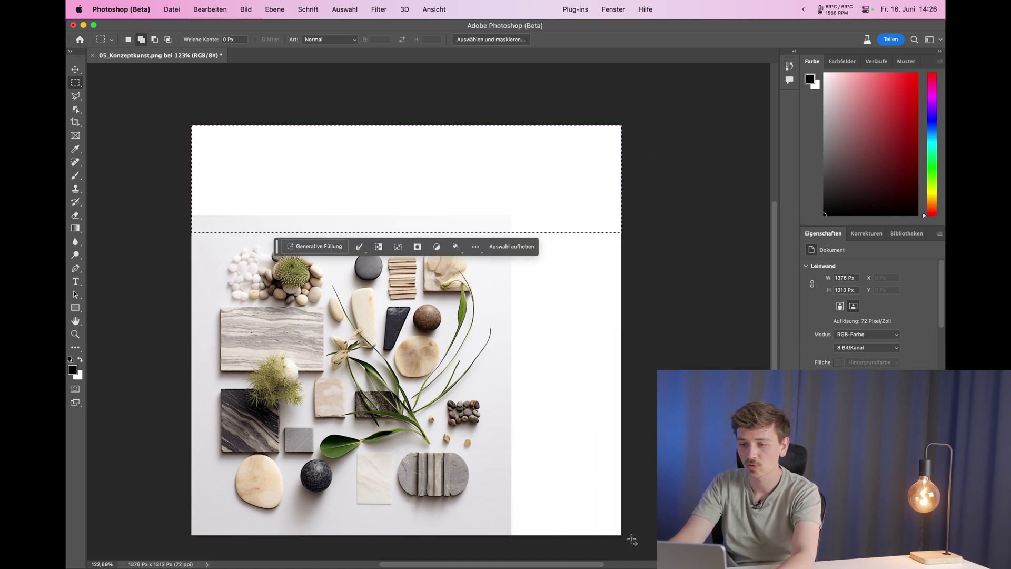
{"action": "left_click_drag", "start_coordinate": [632, 540], "coordinate": [505, 233]}
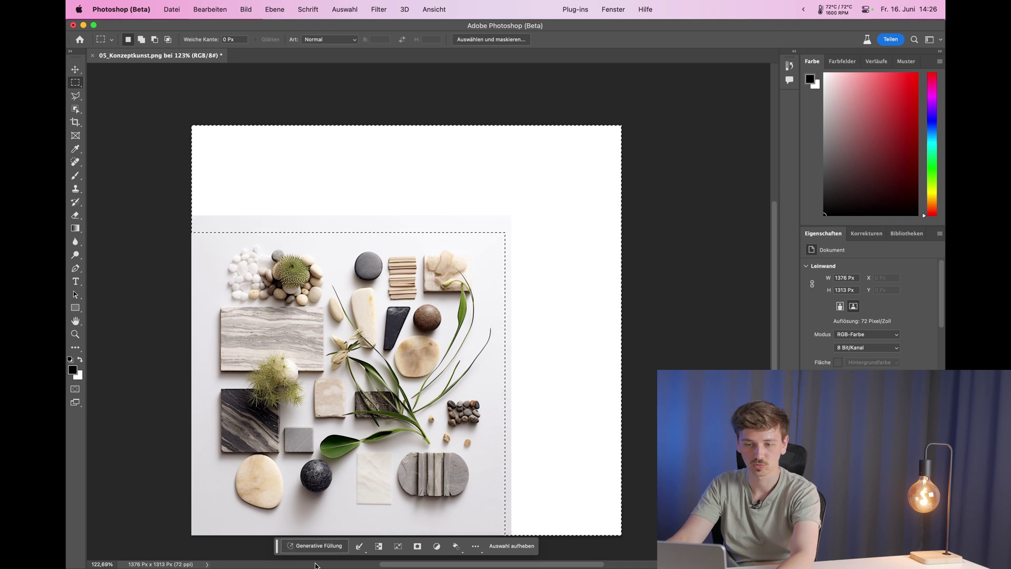
{"action": "left_click", "coordinate": [329, 545]}
{"action": "type", "text": "ex"}
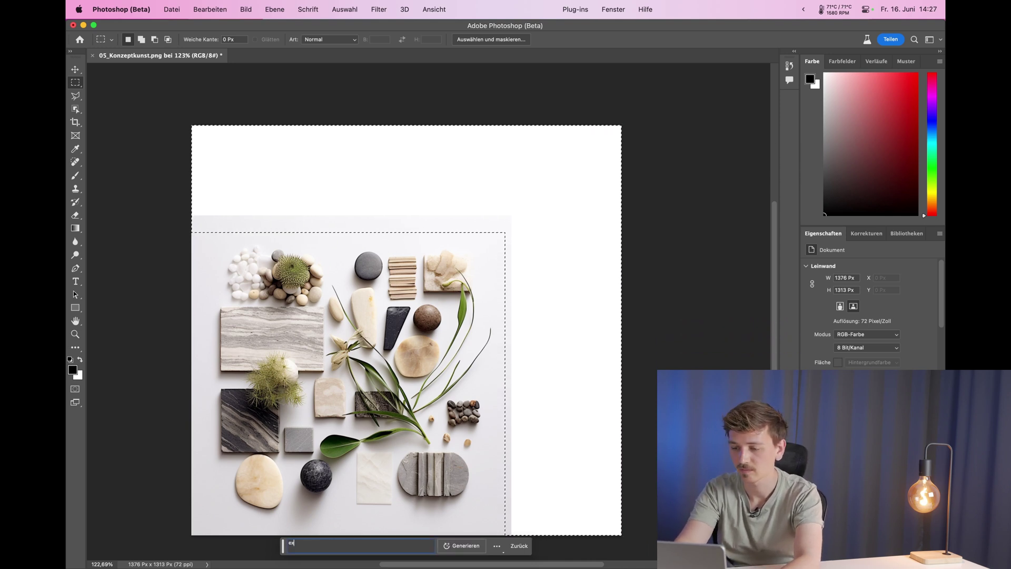
{"action": "key", "text": "BackSpace"}
{"action": "type", "text": "material moodbo"}
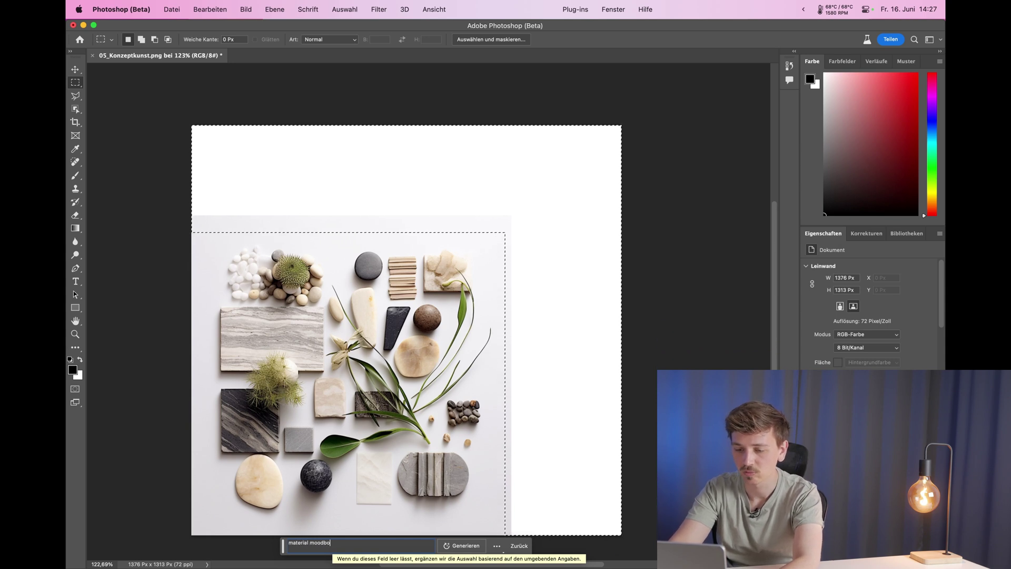
{"action": "type", "text": "ard"}
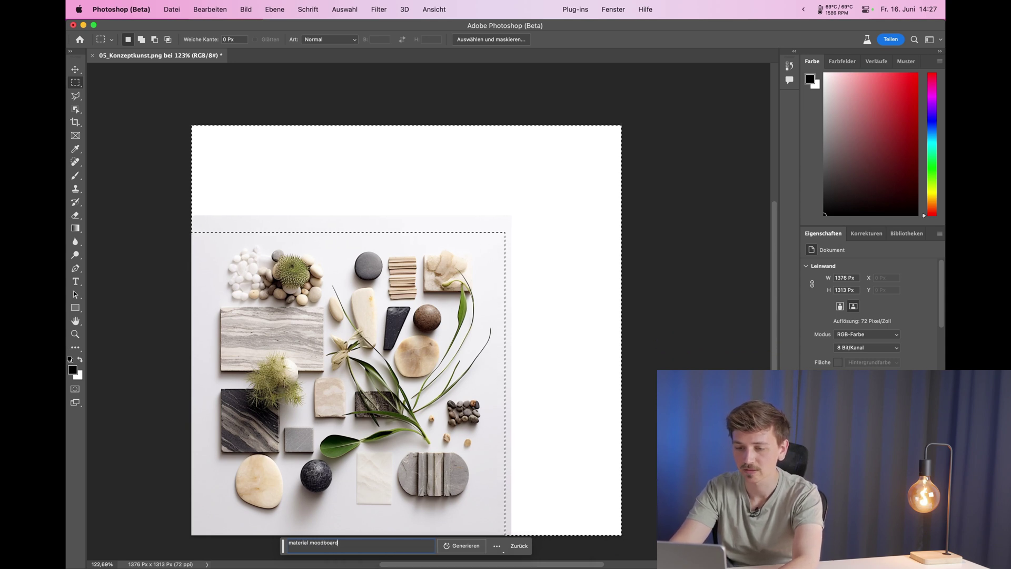
{"action": "left_click", "coordinate": [455, 545]}
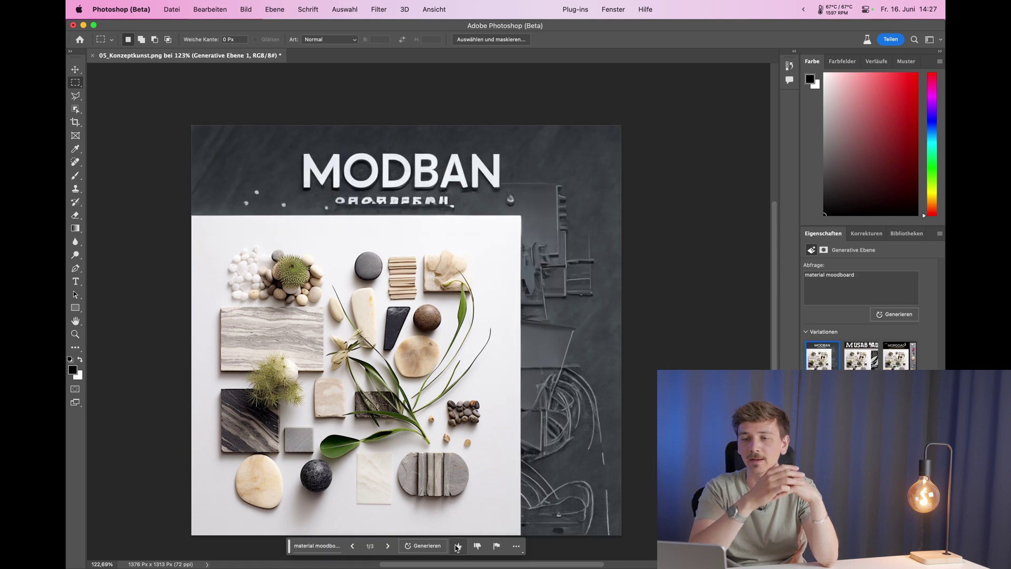
{"action": "left_click", "coordinate": [390, 547]}
{"action": "left_click", "coordinate": [388, 546]}
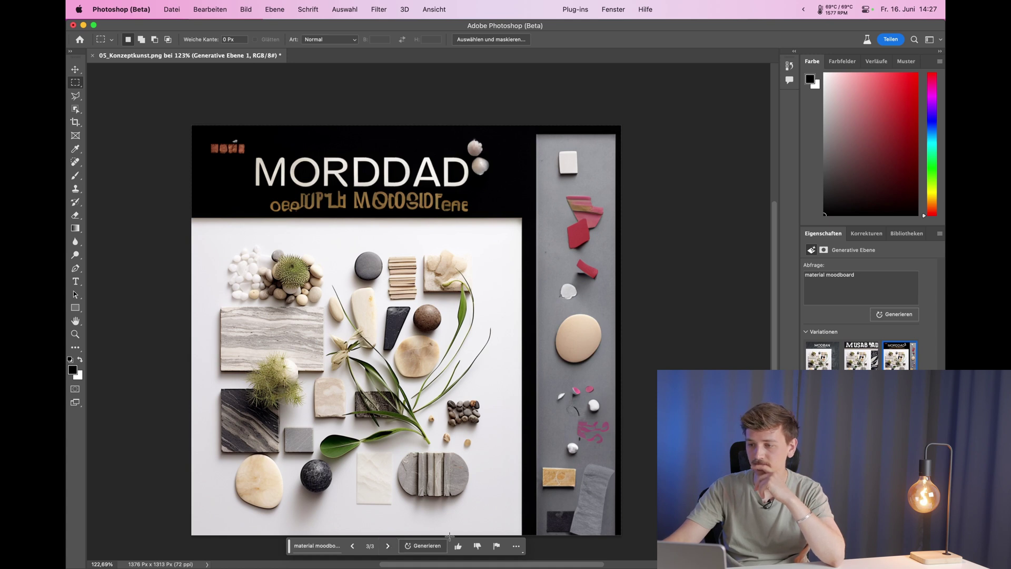
{"action": "key", "text": "BackSpace"}
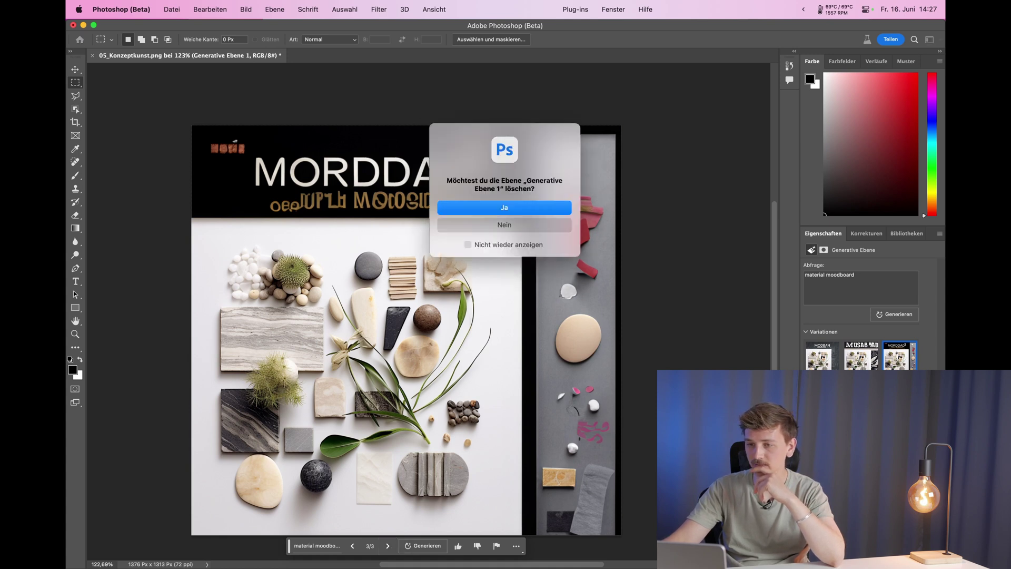
{"action": "left_click", "coordinate": [527, 207]}
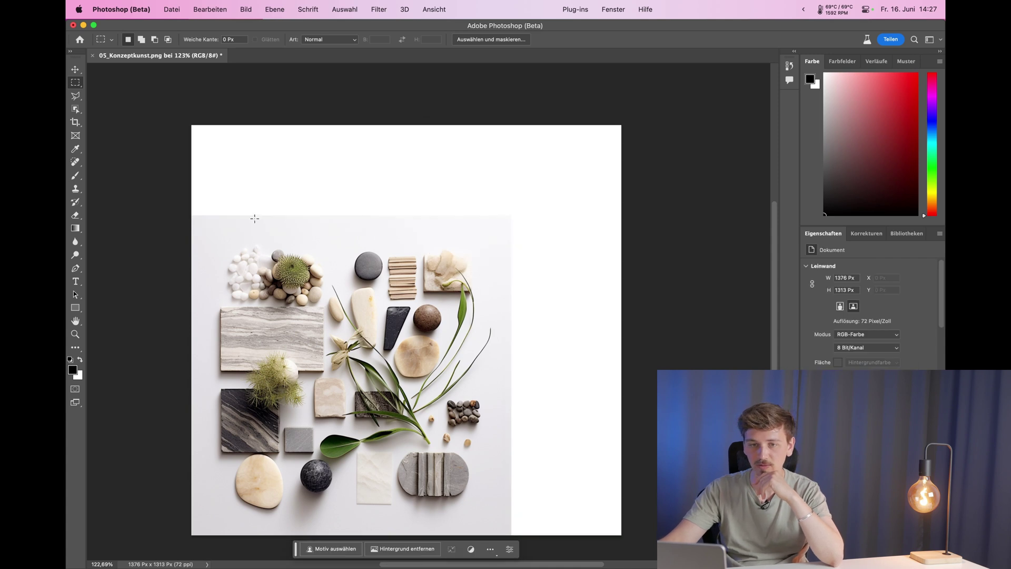
Select the blank right and top strips with the Rectangular Marquee.
{"action": "left_click_drag", "start_coordinate": [167, 105], "coordinate": [634, 217]}
{"action": "left_click", "coordinate": [634, 541]}
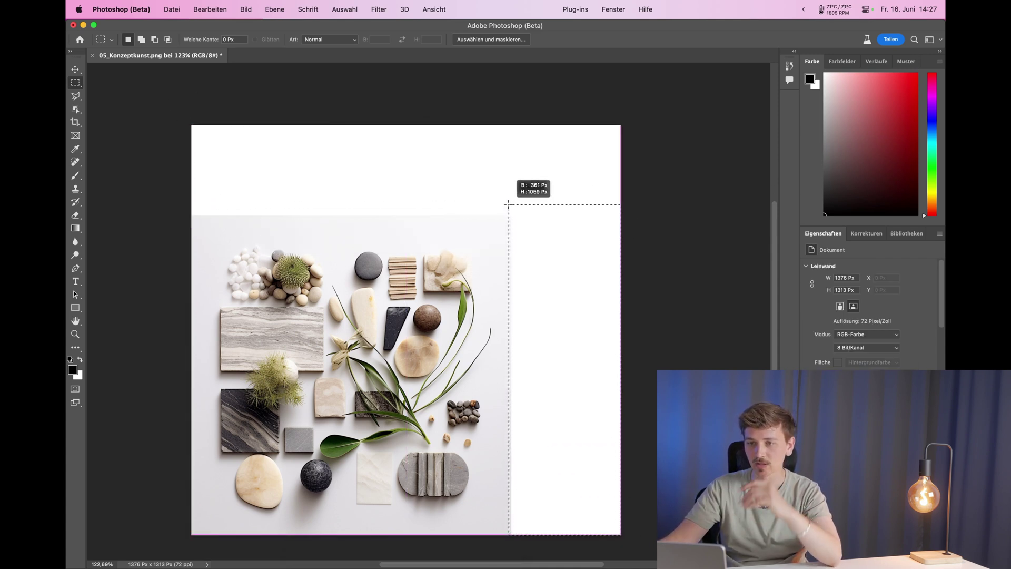
{"action": "left_click_drag", "start_coordinate": [633, 541], "coordinate": [508, 205]}
{"action": "left_click_drag", "start_coordinate": [190, 121], "coordinate": [653, 220]}
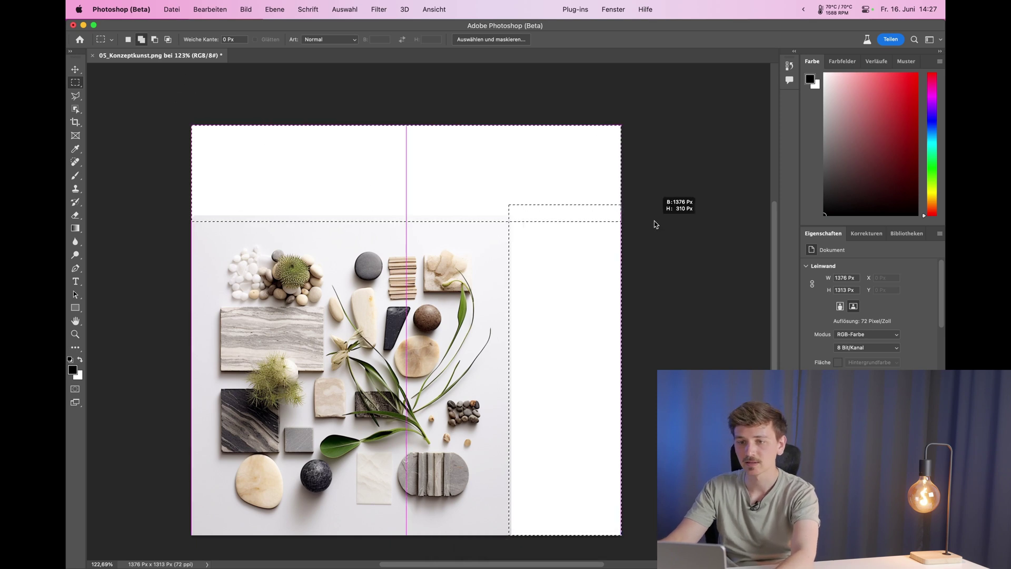
Fill the margins with a promptless Generative Fill, keeping variation 1 of 3.
{"action": "left_click", "coordinate": [314, 545]}
{"action": "left_click", "coordinate": [473, 548]}
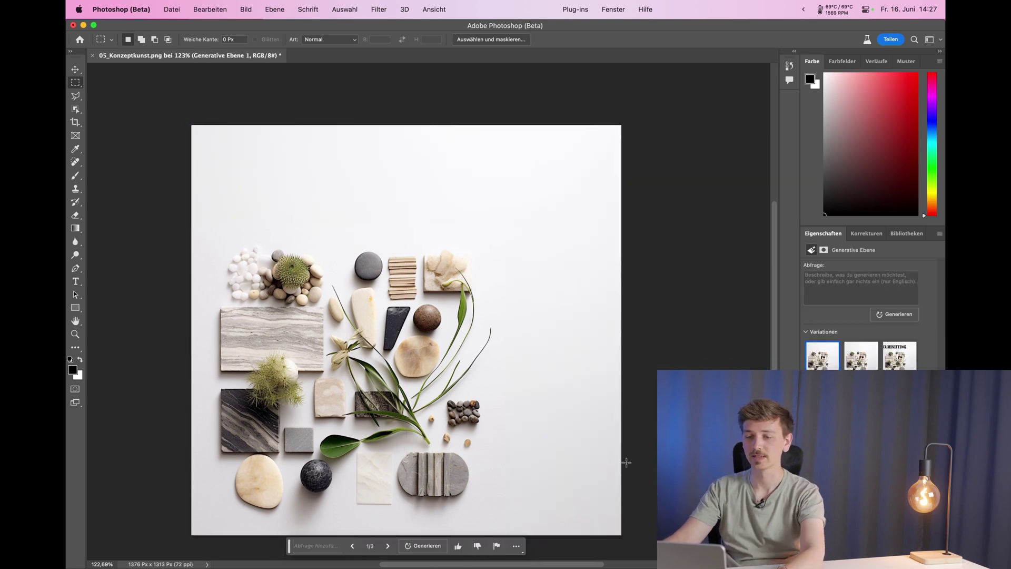
{"action": "left_click", "coordinate": [387, 546]}
{"action": "left_click", "coordinate": [388, 546]}
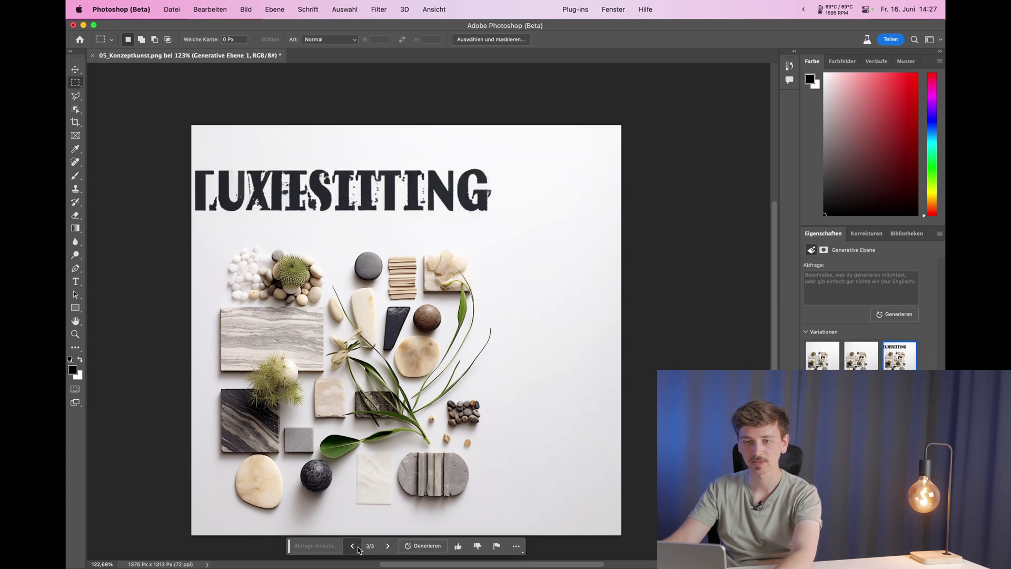
{"action": "left_click", "coordinate": [353, 546]}
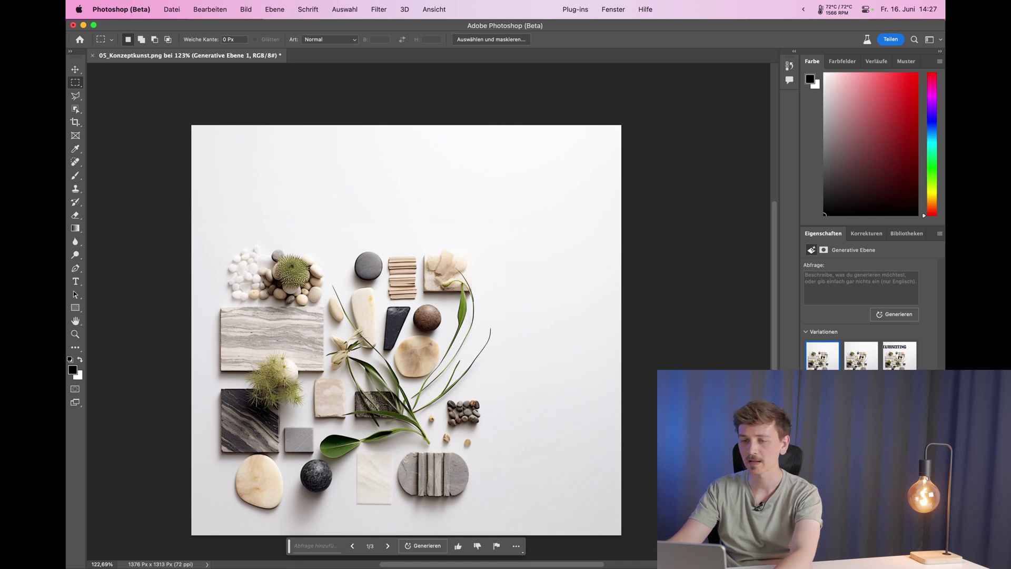
{"action": "scroll", "coordinate": [448, 460], "scroll_direction": "up", "scroll_amount": 1}
{"action": "scroll", "coordinate": [448, 460], "scroll_direction": "up", "scroll_amount": 2}
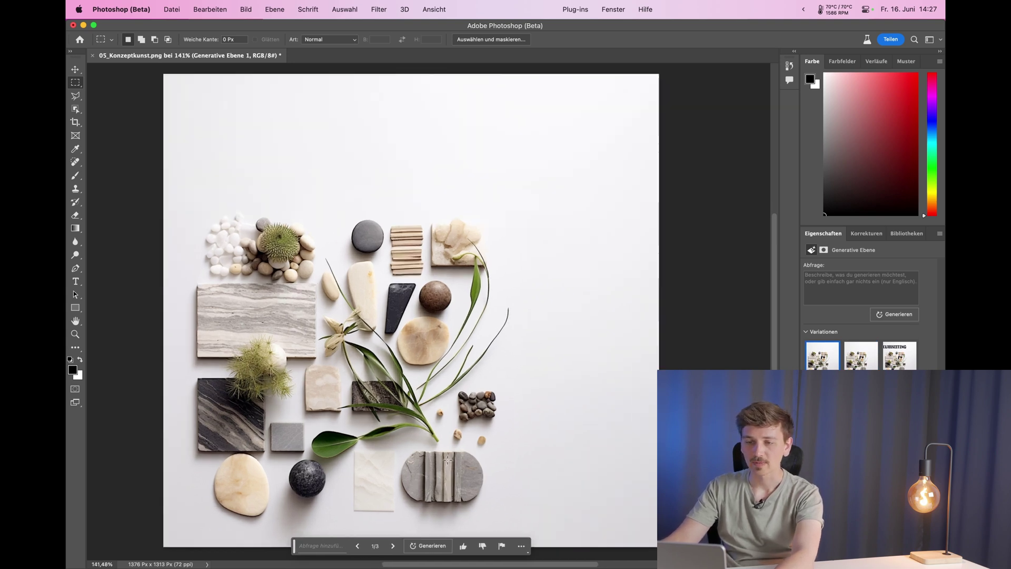
{"action": "scroll", "coordinate": [448, 459], "scroll_direction": "up", "scroll_amount": 1}
{"action": "scroll", "coordinate": [445, 455], "scroll_direction": "down", "scroll_amount": 1}
Select a tall area right of the materials and generate 'wooden plank' into it.
{"action": "scroll", "coordinate": [442, 451], "scroll_direction": "down", "scroll_amount": 1}
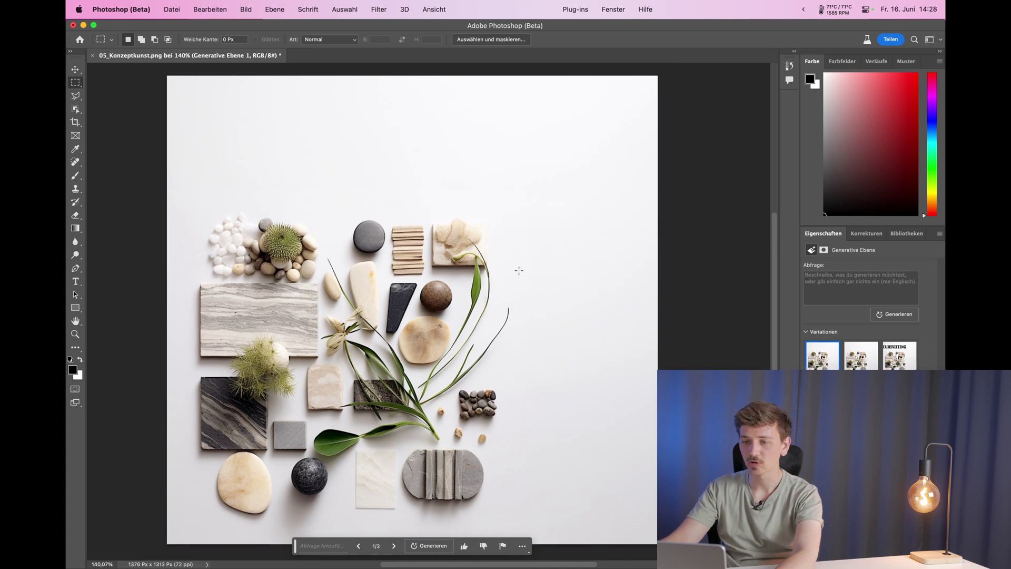
{"action": "left_click_drag", "start_coordinate": [524, 276], "coordinate": [593, 514]}
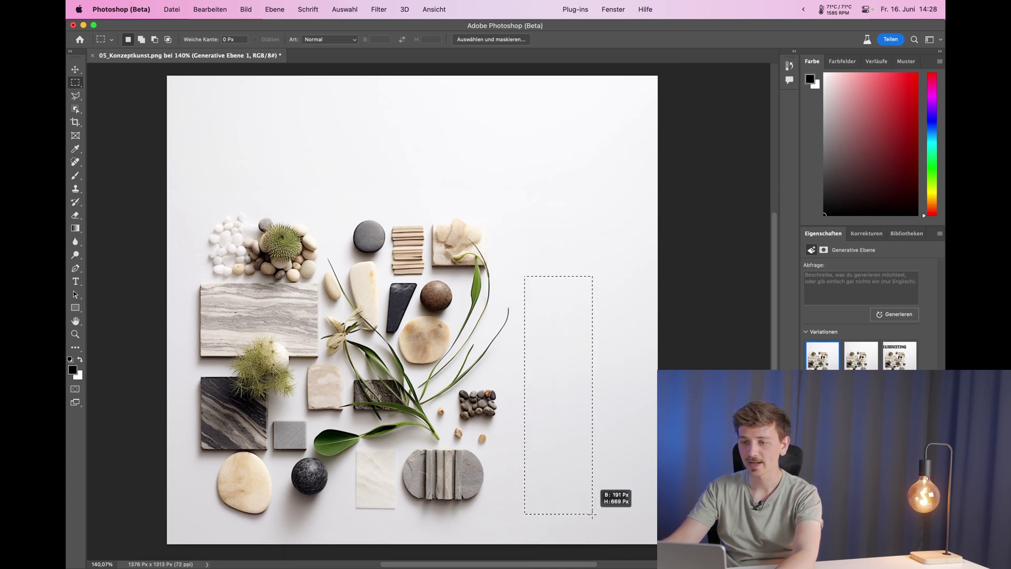
{"action": "left_click_drag", "start_coordinate": [592, 516], "coordinate": [600, 518]}
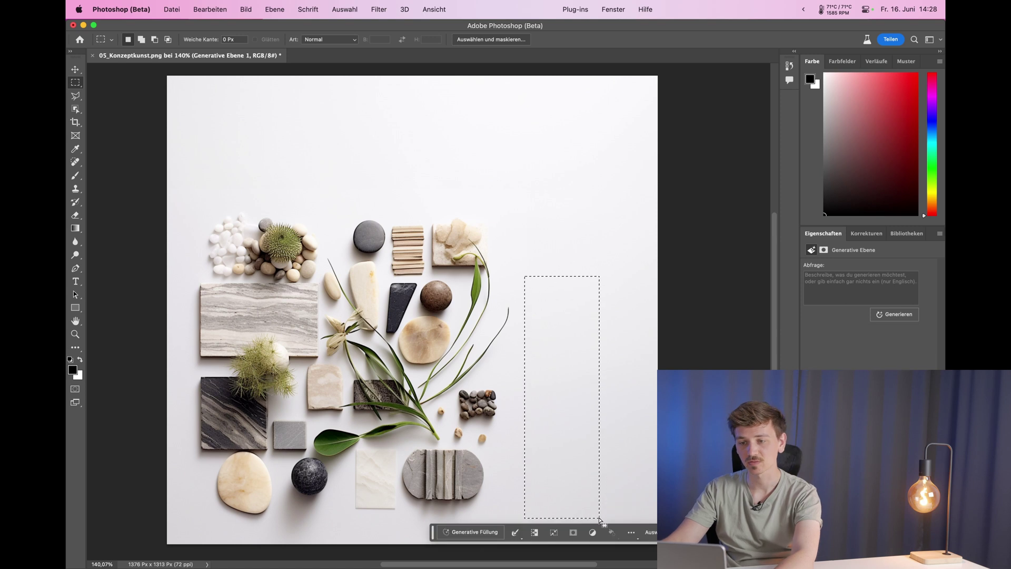
{"action": "left_click", "coordinate": [478, 532]}
{"action": "type", "text": "wooden pl"}
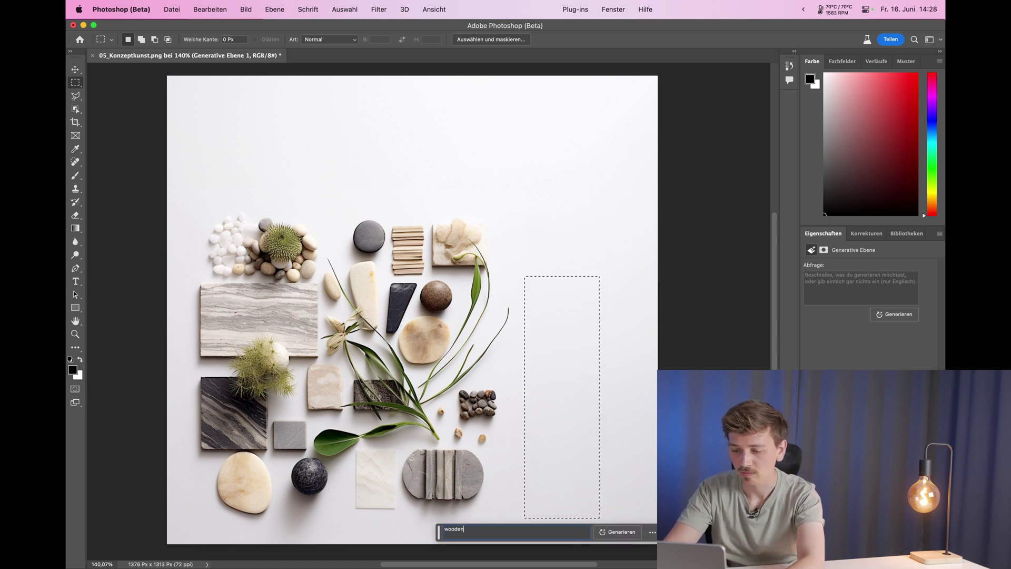
{"action": "type", "text": "ank"}
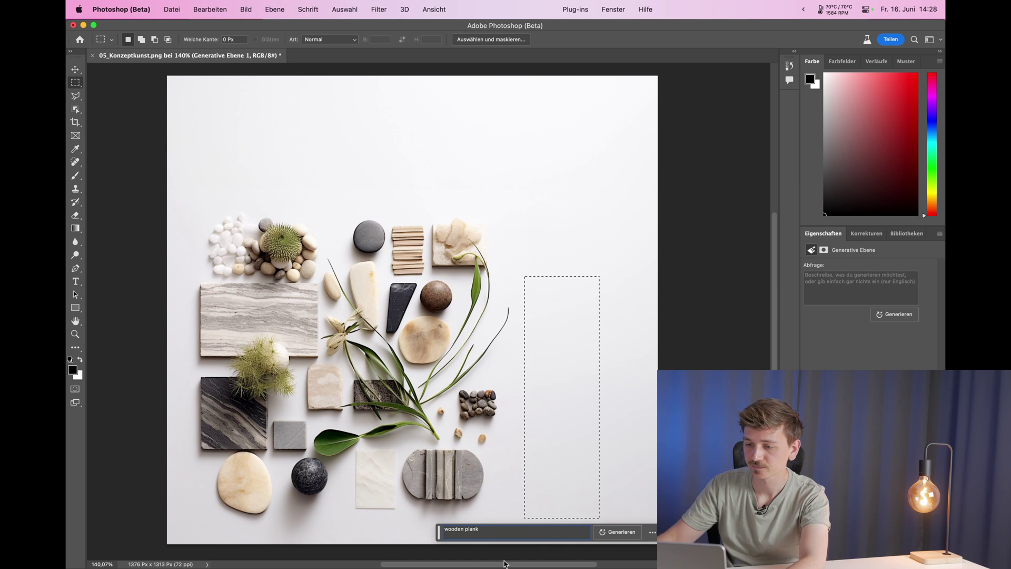
{"action": "left_click", "coordinate": [620, 533]}
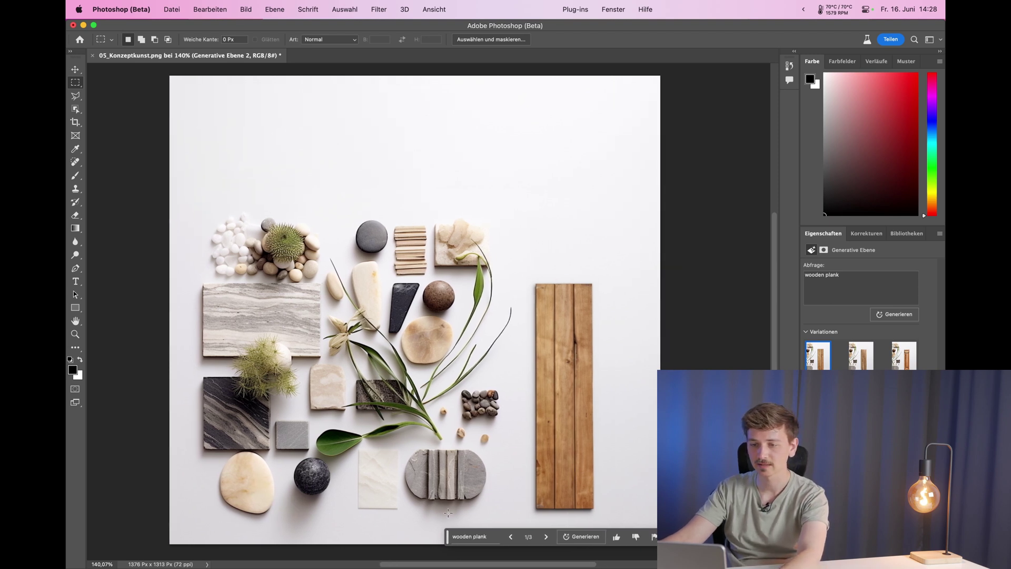
Compare the three plank results and keep variation 2 of 3.
{"action": "scroll", "coordinate": [548, 514], "scroll_direction": "up", "scroll_amount": 5}
{"action": "scroll", "coordinate": [548, 514], "scroll_direction": "up", "scroll_amount": 3}
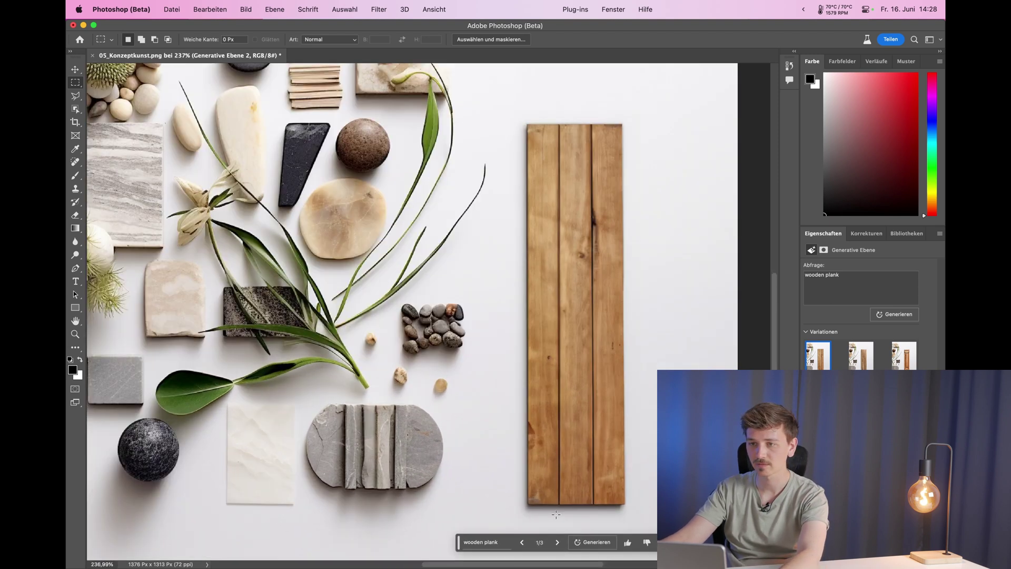
{"action": "left_click", "coordinate": [561, 546]}
{"action": "left_click", "coordinate": [560, 546]}
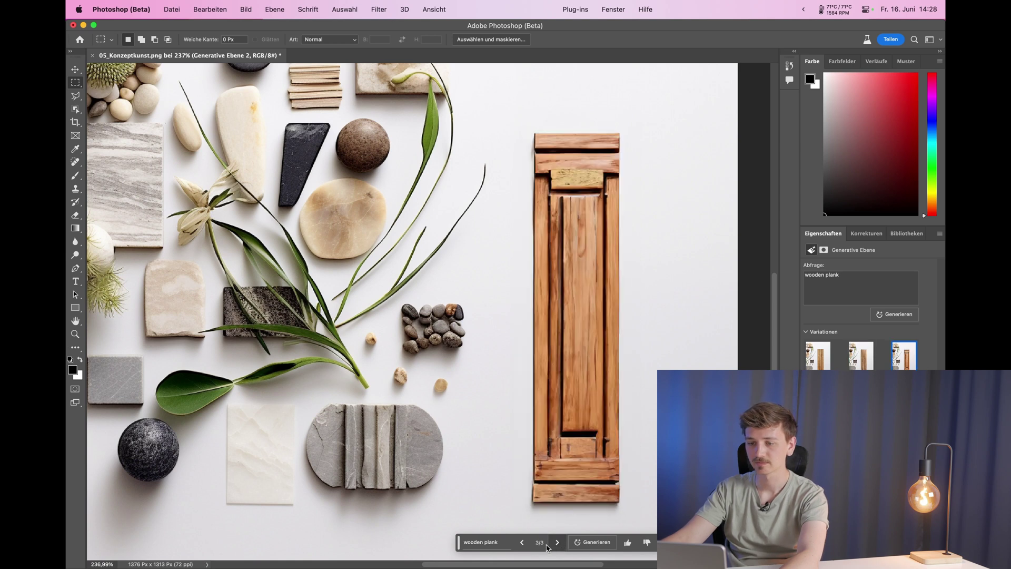
{"action": "left_click", "coordinate": [522, 542]}
{"action": "scroll", "coordinate": [603, 491], "scroll_direction": "down", "scroll_amount": 10}
{"action": "scroll", "coordinate": [603, 491], "scroll_direction": "up", "scroll_amount": 6}
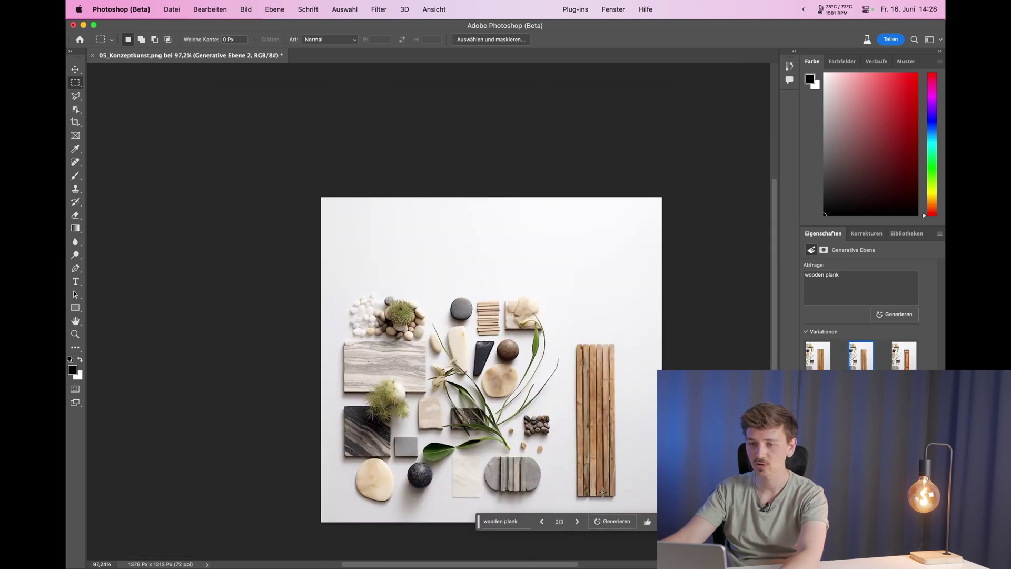
{"action": "scroll", "coordinate": [600, 474], "scroll_direction": "up", "scroll_amount": 2}
{"action": "scroll", "coordinate": [585, 395], "scroll_direction": "up", "scroll_amount": 2}
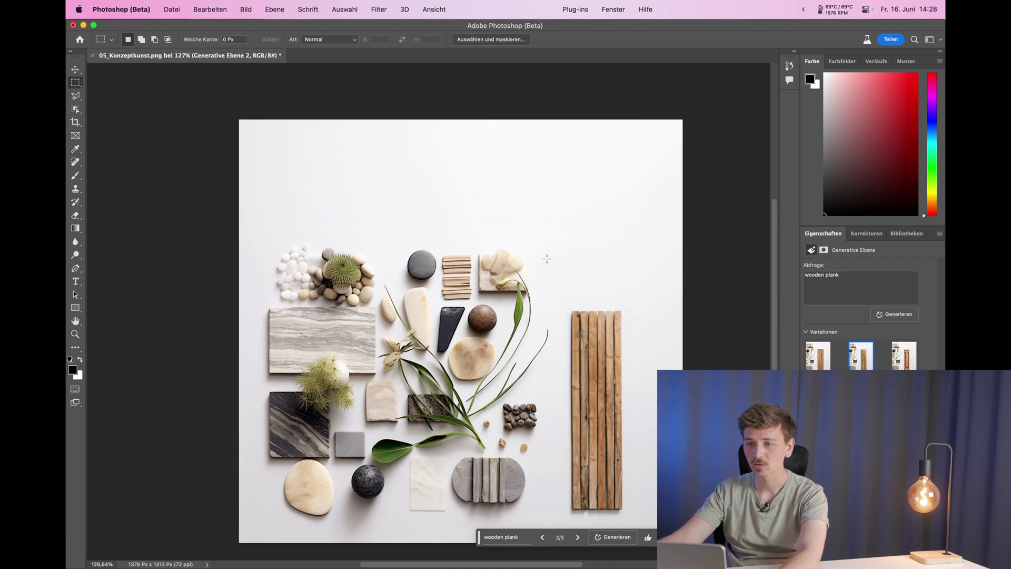
Generate 'leafes' in the empty area above the plank, keeping variation 3 of 3.
{"action": "left_click_drag", "start_coordinate": [545, 211], "coordinate": [662, 306]}
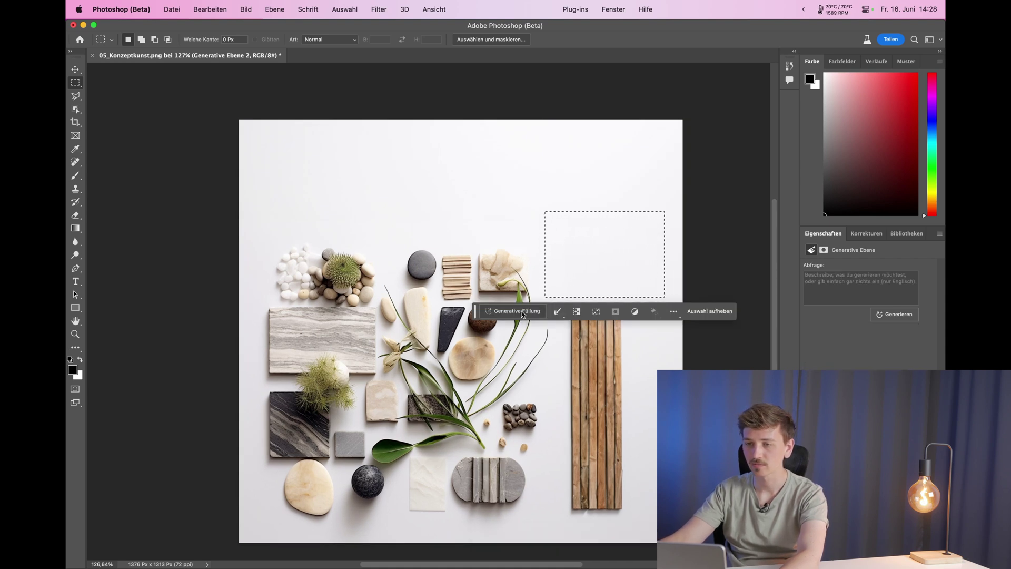
{"action": "left_click", "coordinate": [519, 312]}
{"action": "type", "text": "leafes"}
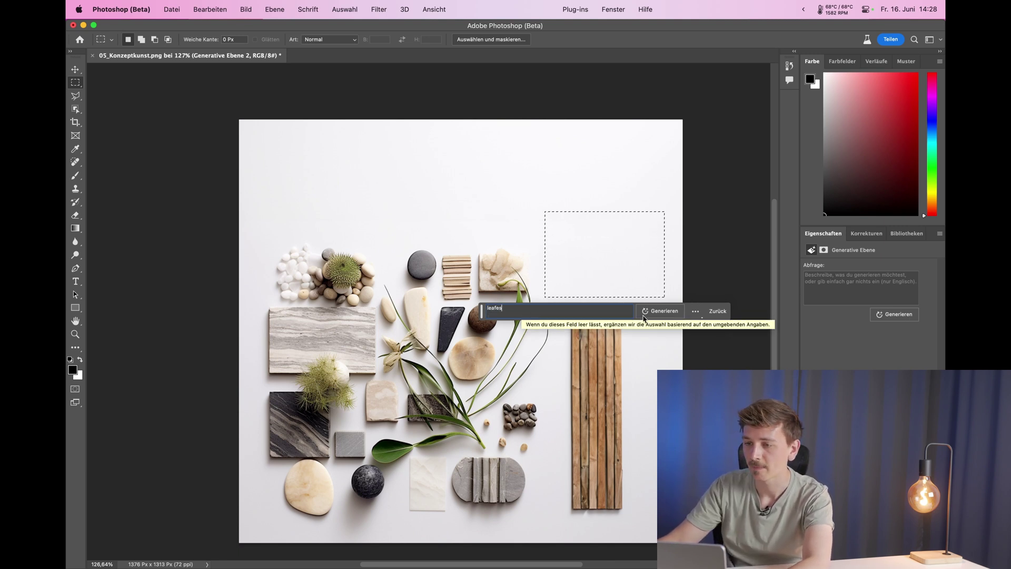
{"action": "left_click", "coordinate": [660, 311]}
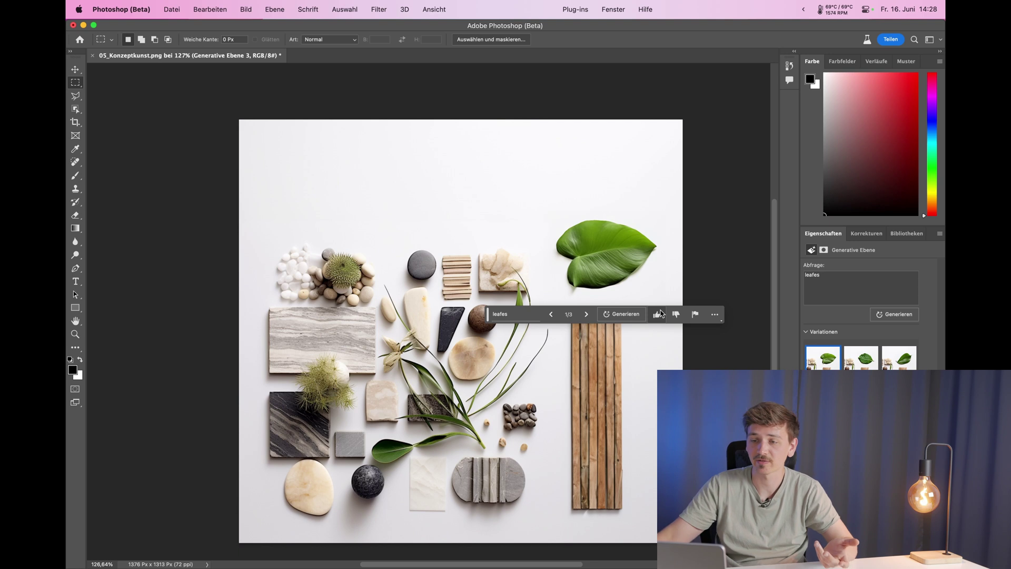
{"action": "left_click", "coordinate": [587, 314]}
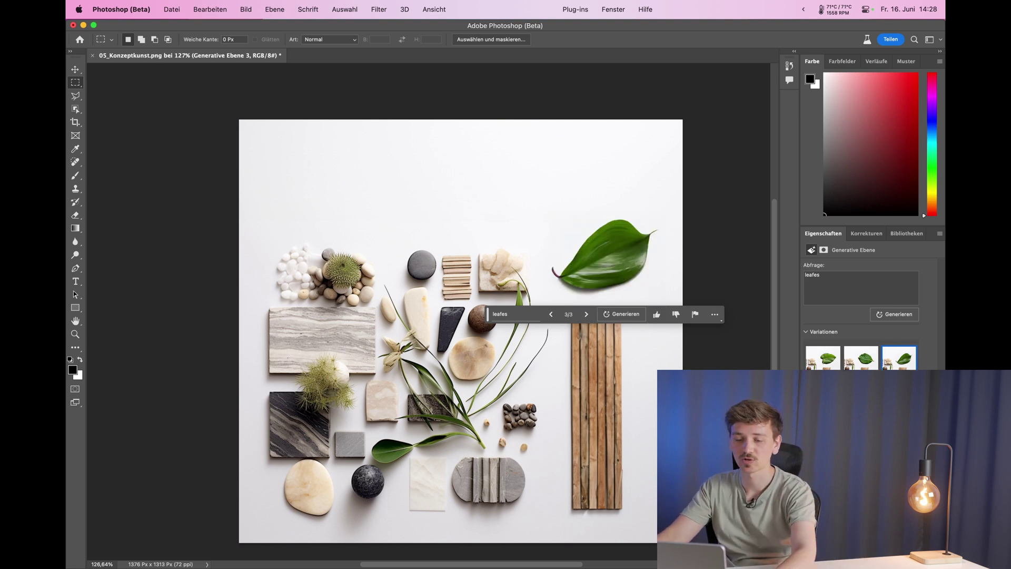
{"action": "scroll", "coordinate": [584, 377], "scroll_direction": "left", "scroll_amount": 1}
{"action": "scroll", "coordinate": [414, 358], "scroll_direction": "left", "scroll_amount": 5}
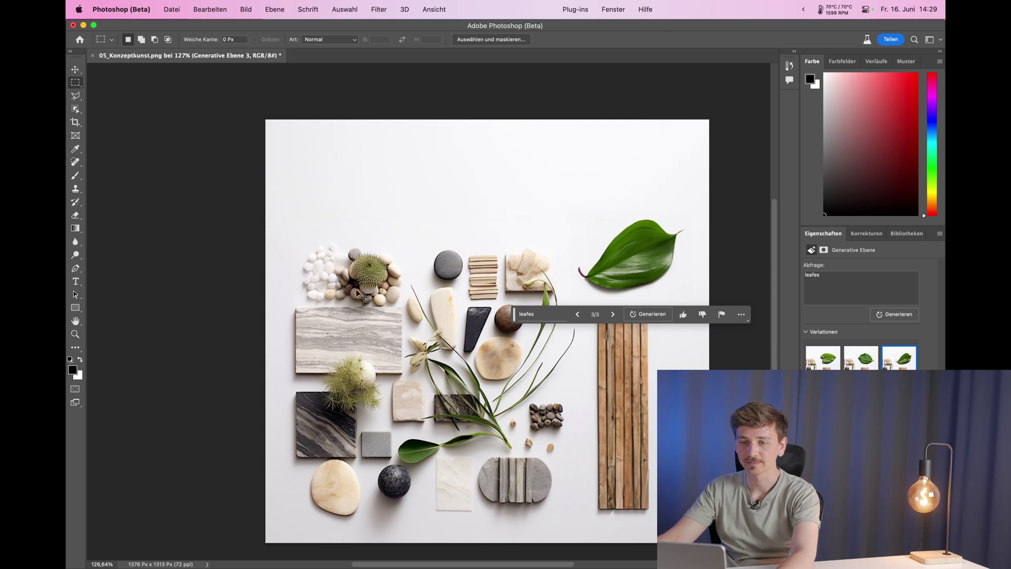
{"action": "scroll", "coordinate": [363, 295], "scroll_direction": "left", "scroll_amount": 5}
Replace the top-left pebble cluster with a generated 'marble' slab, choosing variation 2 of 3.
{"action": "left_click_drag", "start_coordinate": [314, 220], "coordinate": [429, 311]}
{"action": "left_click", "coordinate": [295, 326]}
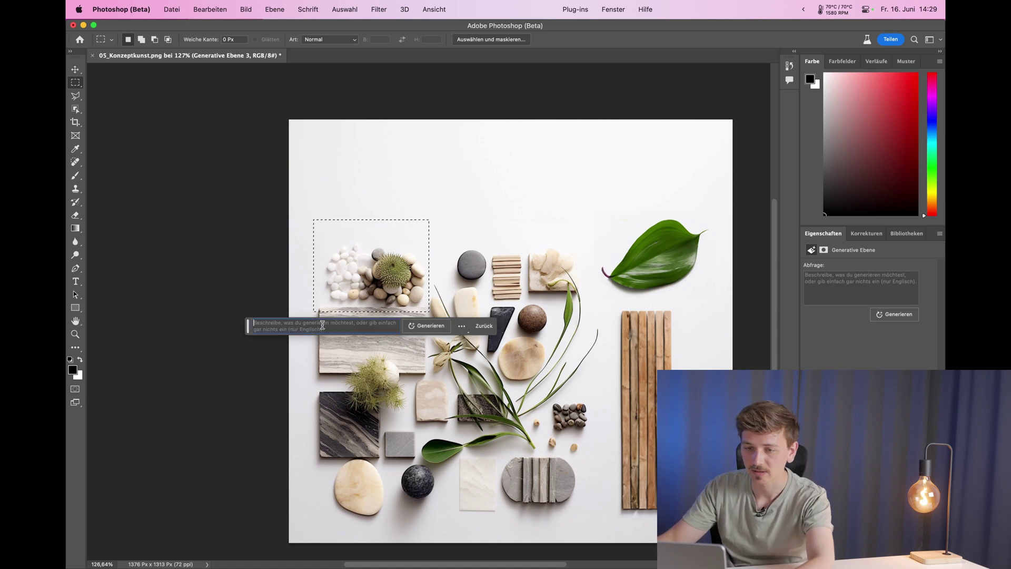
{"action": "type", "text": "mar"}
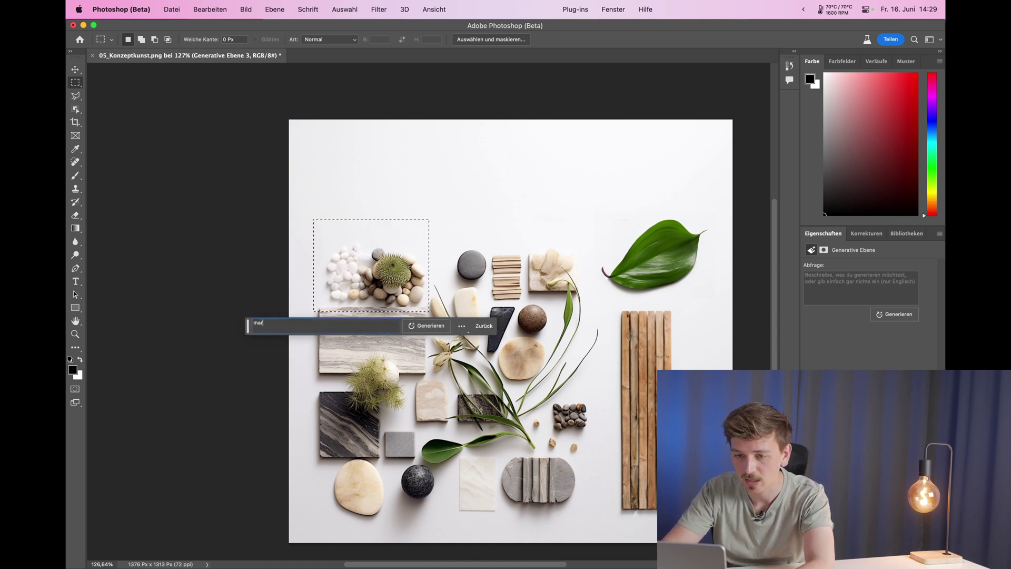
{"action": "type", "text": "ble"}
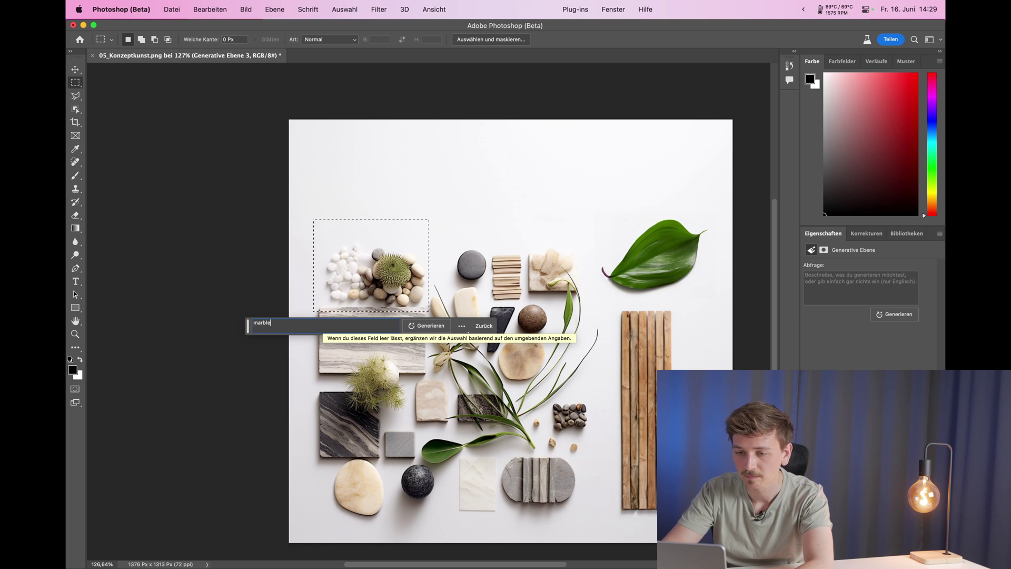
{"action": "left_click", "coordinate": [429, 329]}
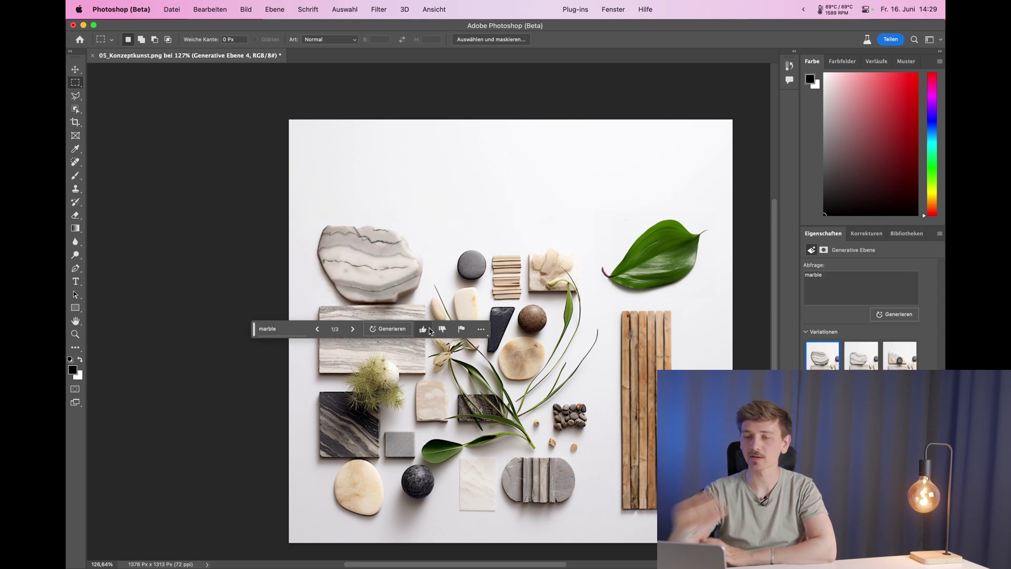
{"action": "left_click", "coordinate": [353, 329]}
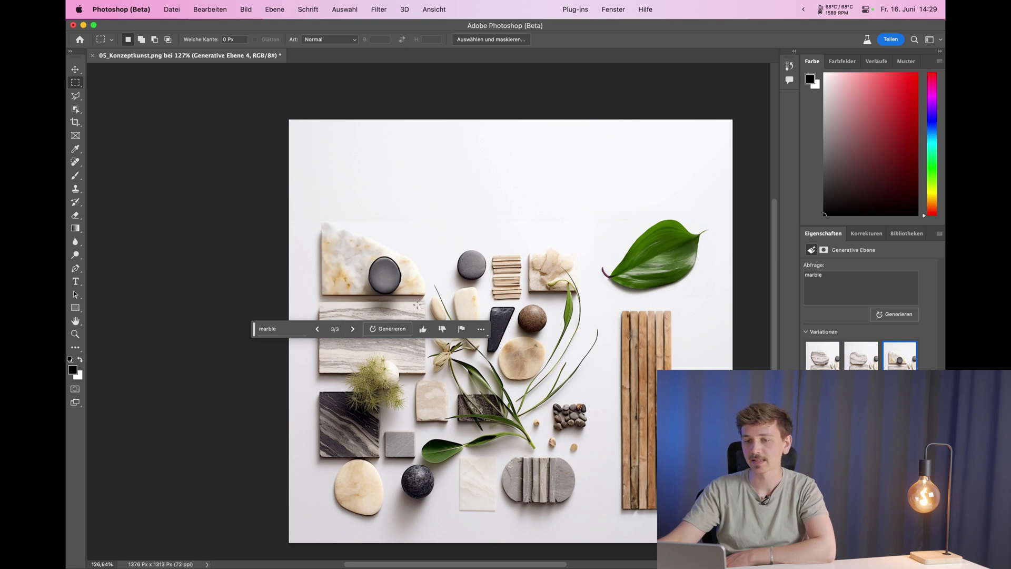
{"action": "left_click", "coordinate": [318, 330]}
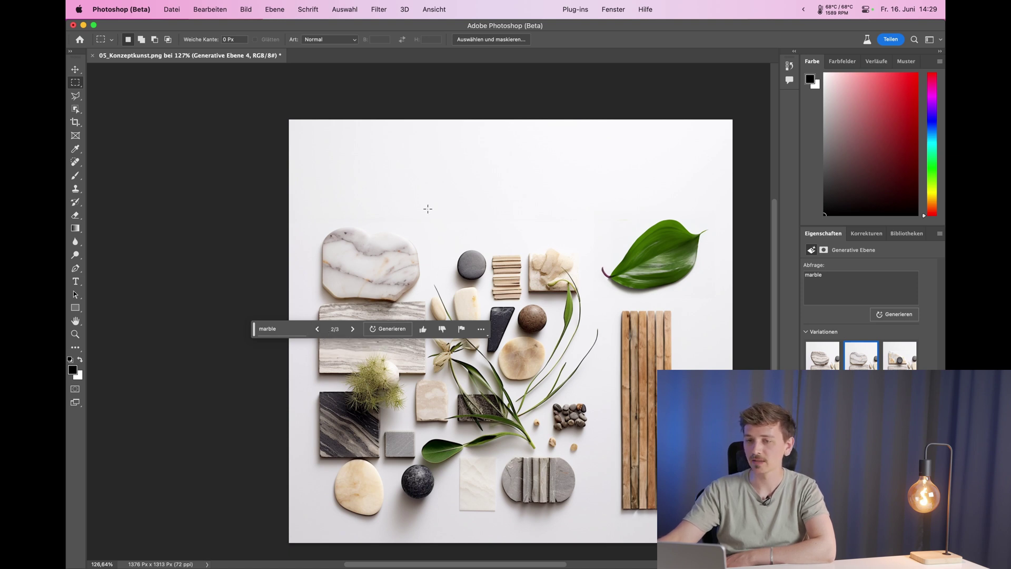
Generate 'yellow bowl with seeds' in the empty top centre, keeping variation 2 of 3.
{"action": "left_click_drag", "start_coordinate": [428, 153], "coordinate": [604, 244]}
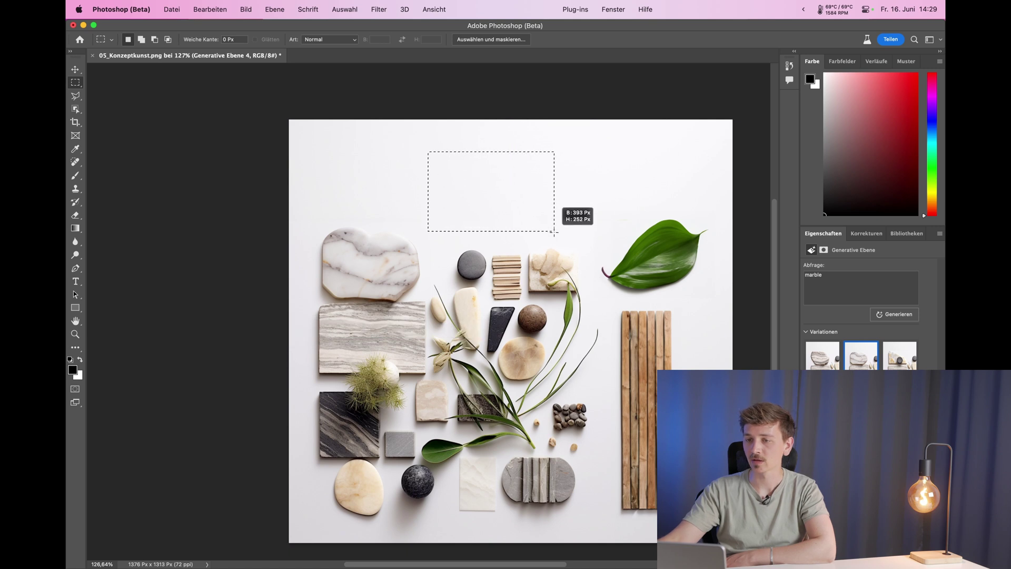
{"action": "left_click", "coordinate": [400, 257]}
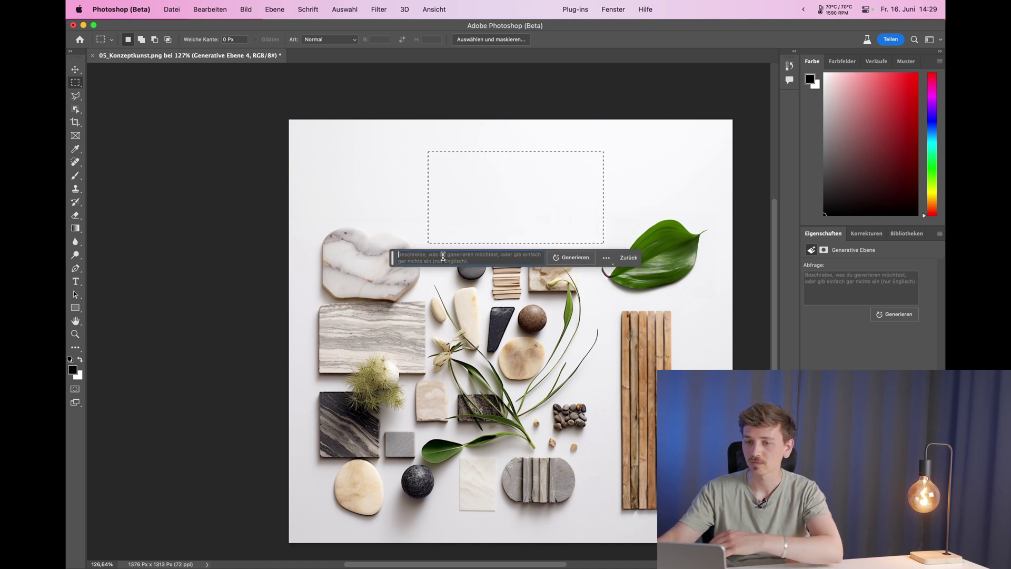
{"action": "type", "text": "yello"}
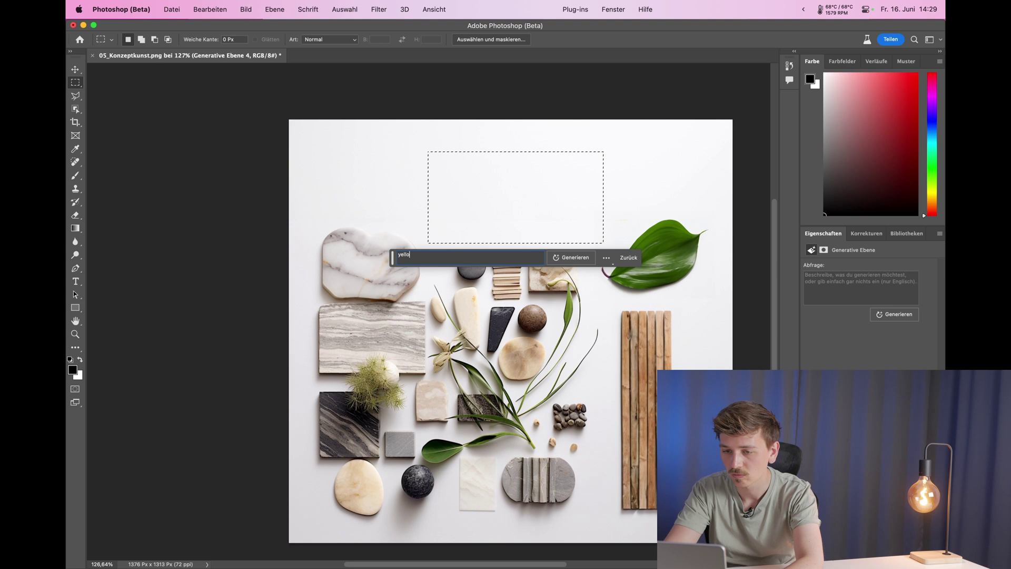
{"action": "type", "text": "w cup"}
{"action": "key", "text": "BackSpace"}
{"action": "key", "text": "BackSpace"}
{"action": "key", "text": "BackSpace"}
{"action": "type", "text": "bowl with..."}
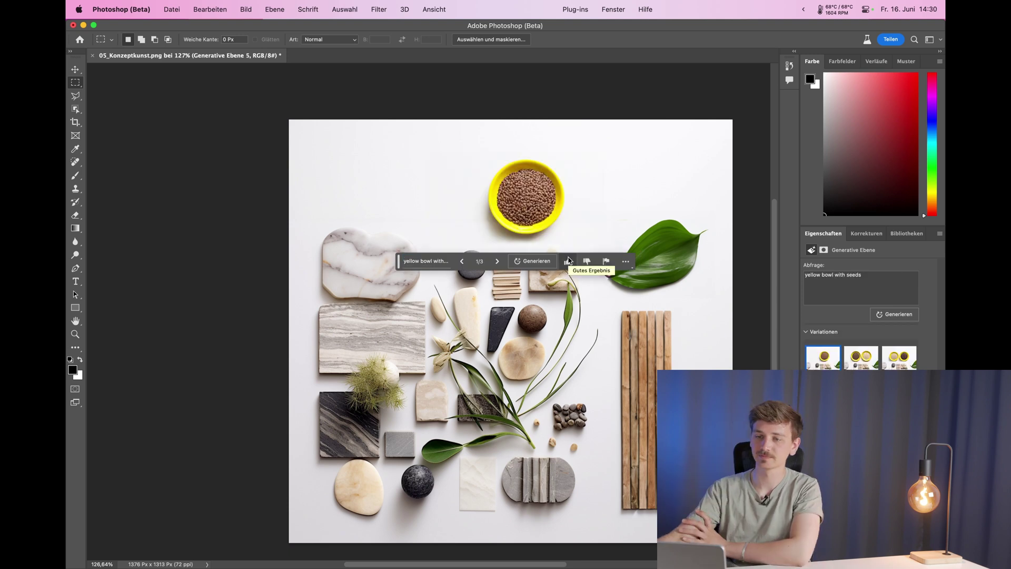
{"action": "left_click", "coordinate": [498, 262]}
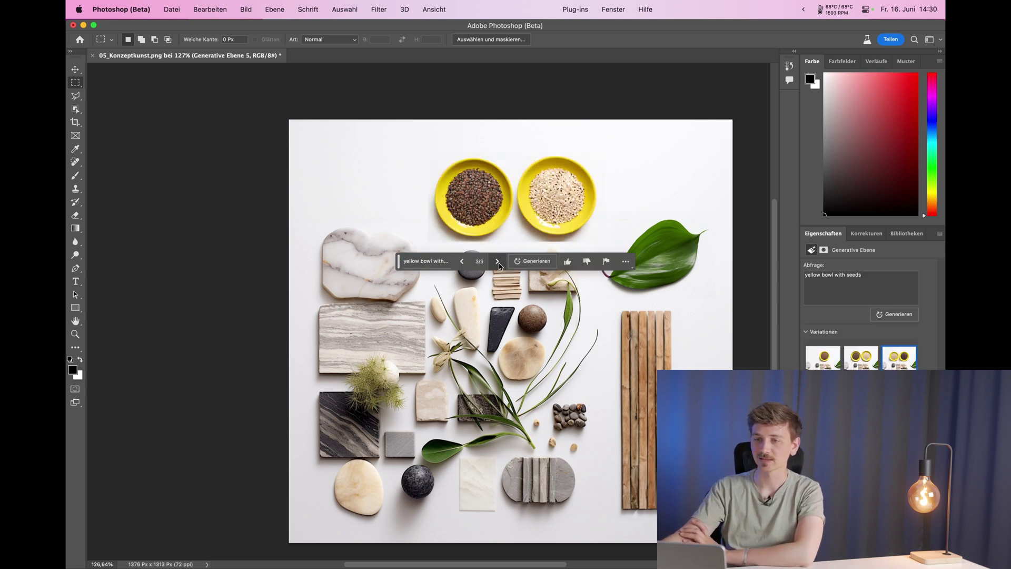
{"action": "left_click", "coordinate": [461, 261]}
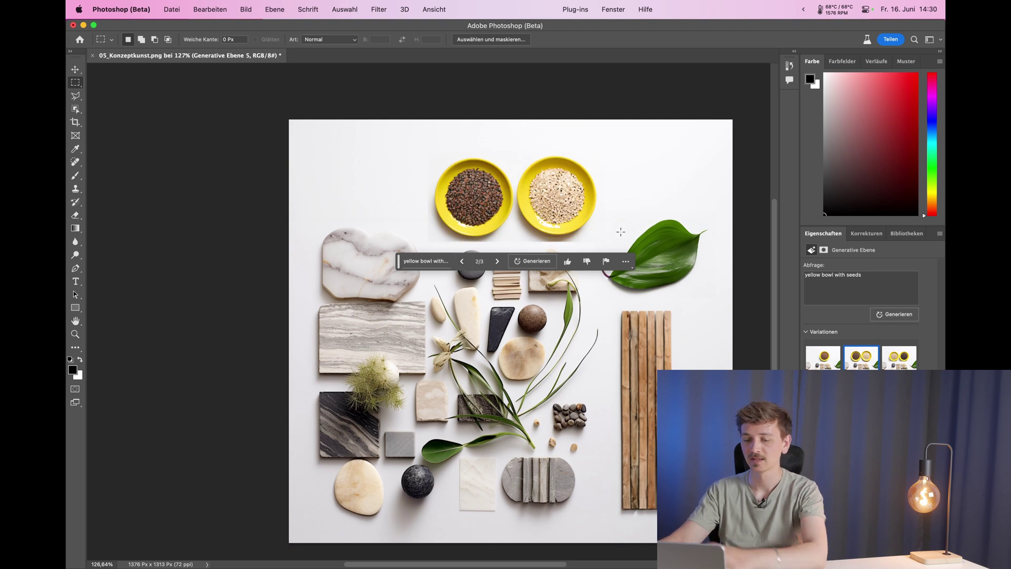
{"action": "scroll", "coordinate": [579, 232], "scroll_direction": "up", "scroll_amount": 3}
{"action": "scroll", "coordinate": [544, 232], "scroll_direction": "down", "scroll_amount": 5}
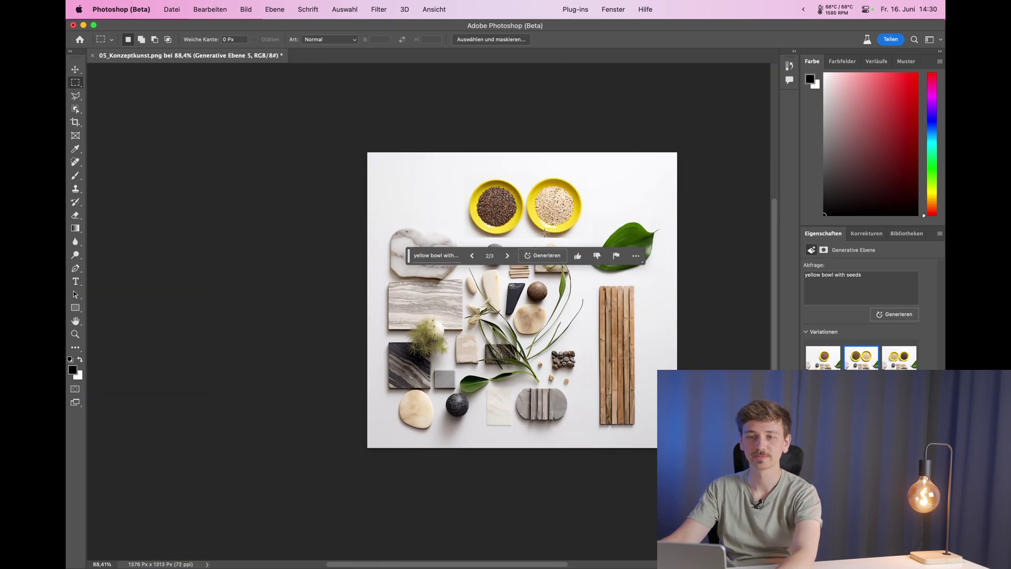
{"action": "scroll", "coordinate": [573, 217], "scroll_direction": "up", "scroll_amount": 2}
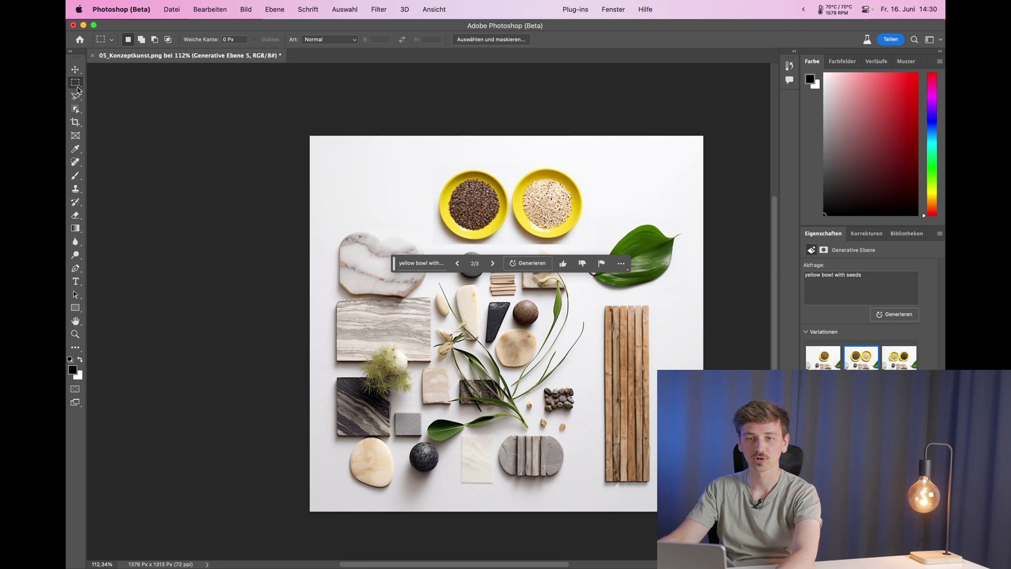
{"action": "scroll", "coordinate": [578, 260], "scroll_direction": "up", "scroll_amount": 1}
Fill a strip below the bowls without a prompt, dismiss the policy warning, then select the top-right corner.
{"action": "left_click_drag", "start_coordinate": [598, 239], "coordinate": [502, 253]}
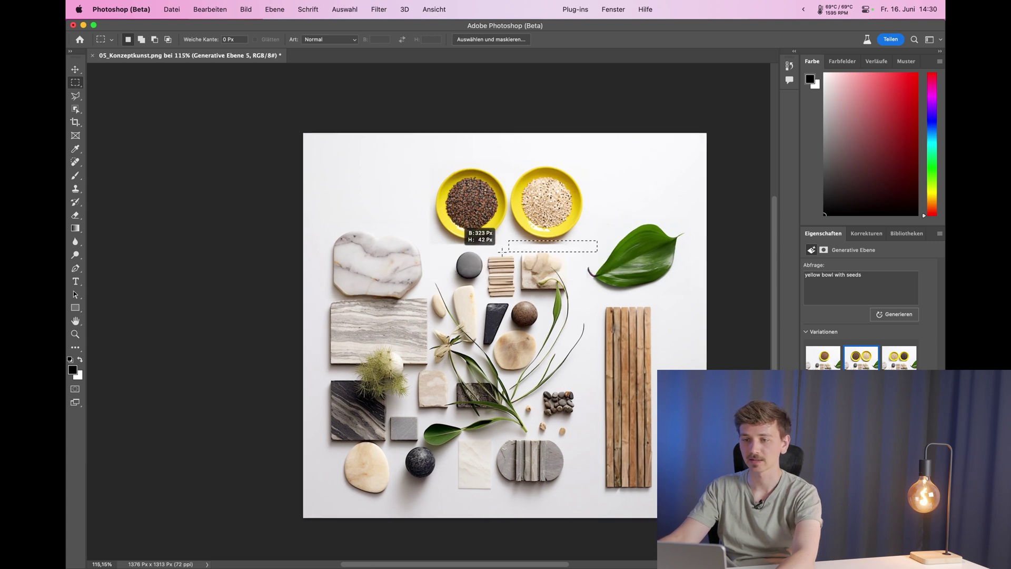
{"action": "left_click_drag", "start_coordinate": [427, 248], "coordinate": [427, 248]}
{"action": "scroll", "coordinate": [425, 263], "scroll_direction": "up", "scroll_amount": 2}
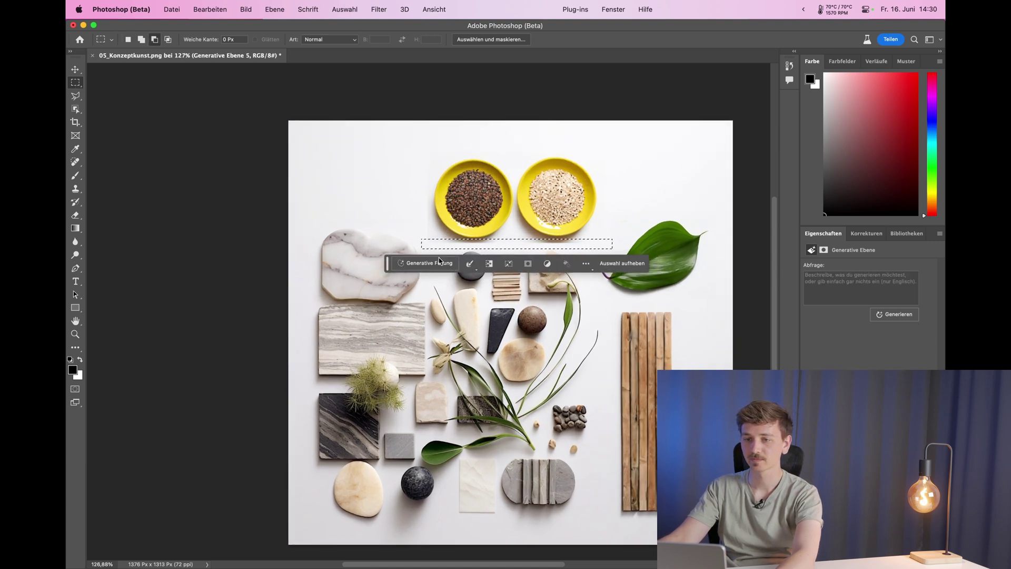
{"action": "left_click", "coordinate": [426, 263]}
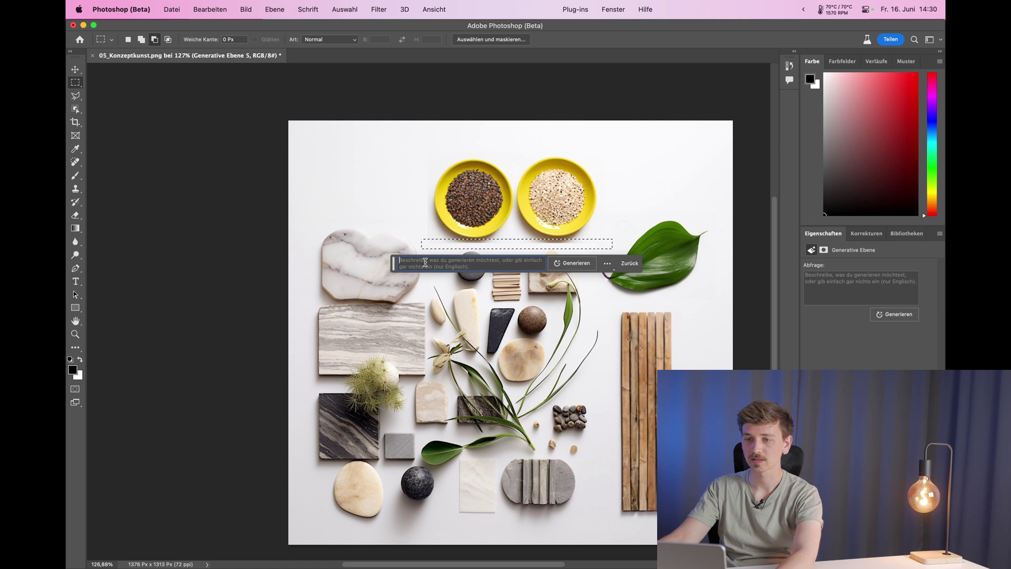
{"action": "left_click", "coordinate": [564, 263]}
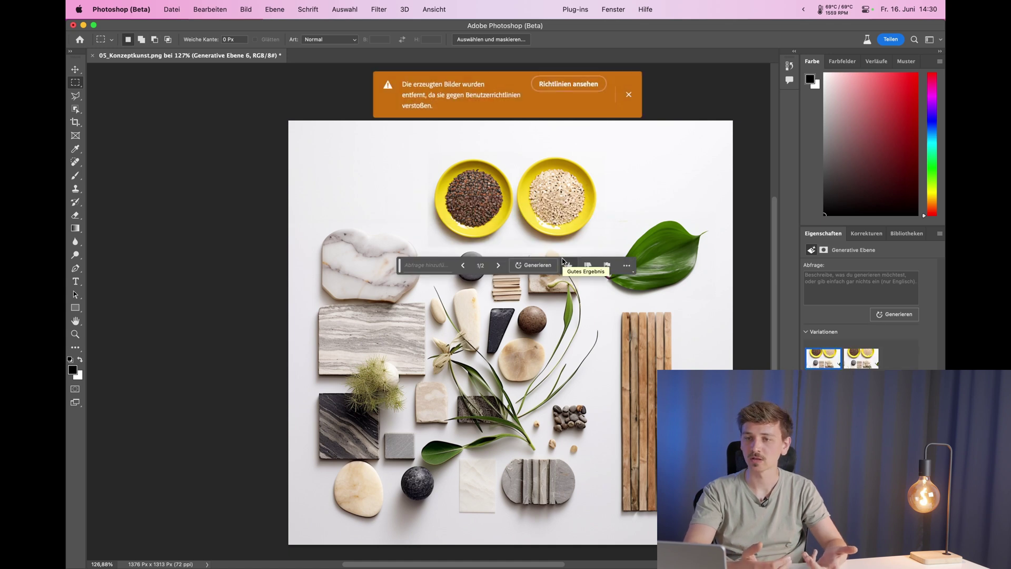
{"action": "left_click", "coordinate": [629, 95]}
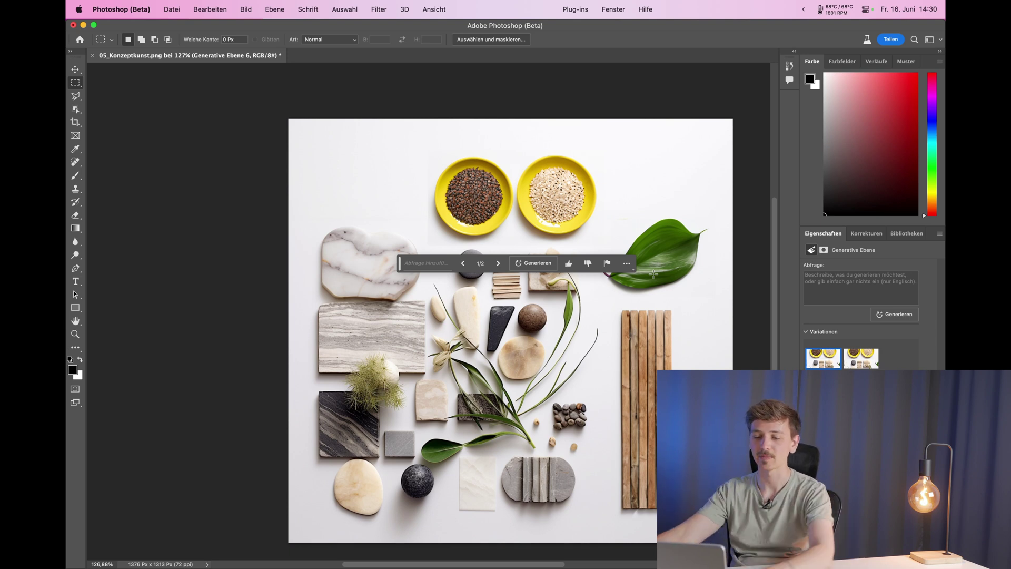
{"action": "left_click_drag", "start_coordinate": [621, 143], "coordinate": [676, 191]}
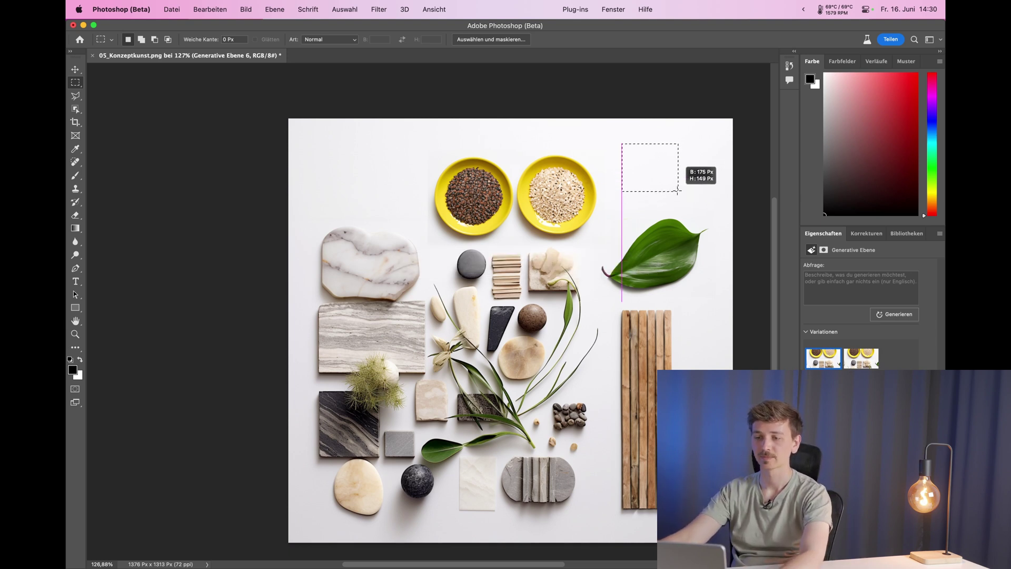